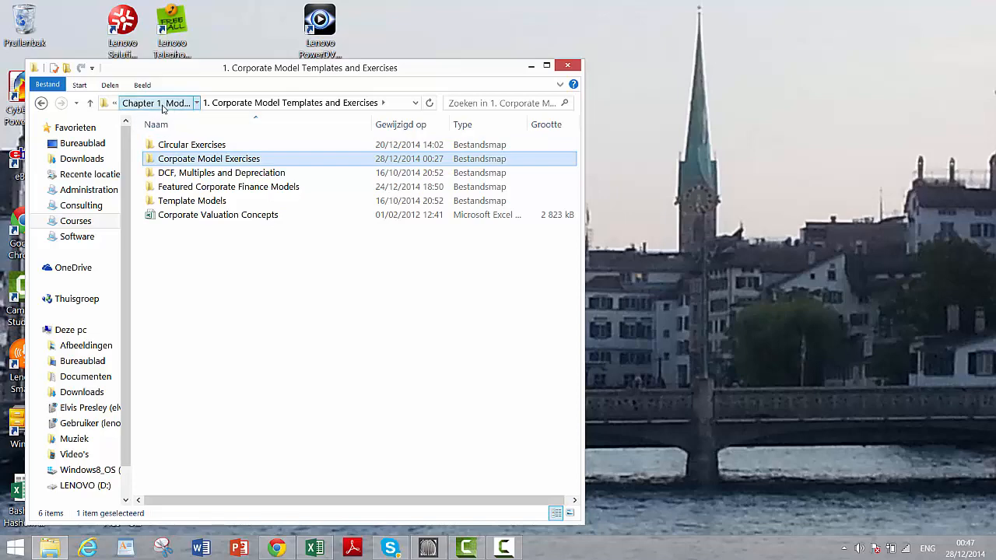
Open the Exercise 1 Simple Project Finance Model workbook from the Project Finance Model Exercises folder and show its Blank Exercise sheet
click(160, 105)
double_click(188, 159)
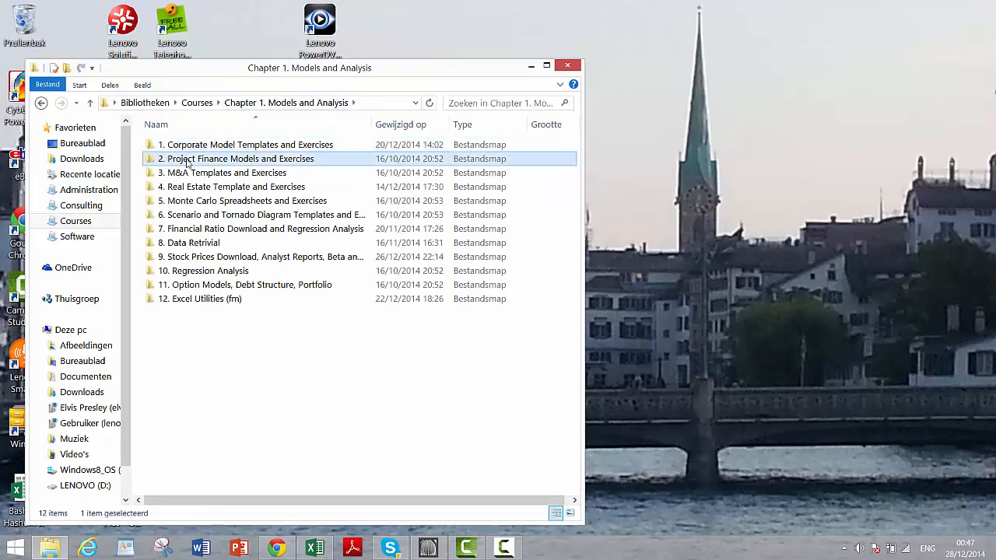
click(195, 158)
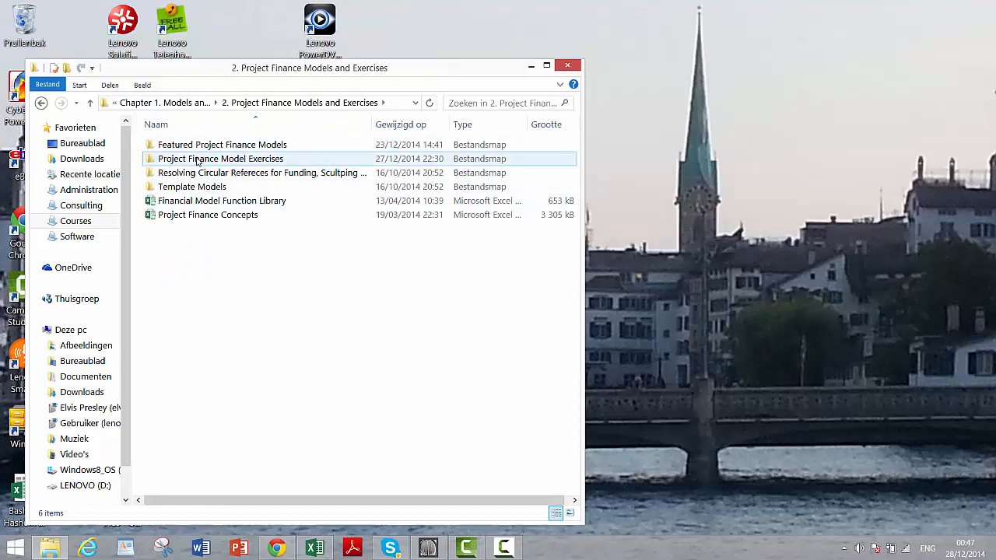
double_click(194, 159)
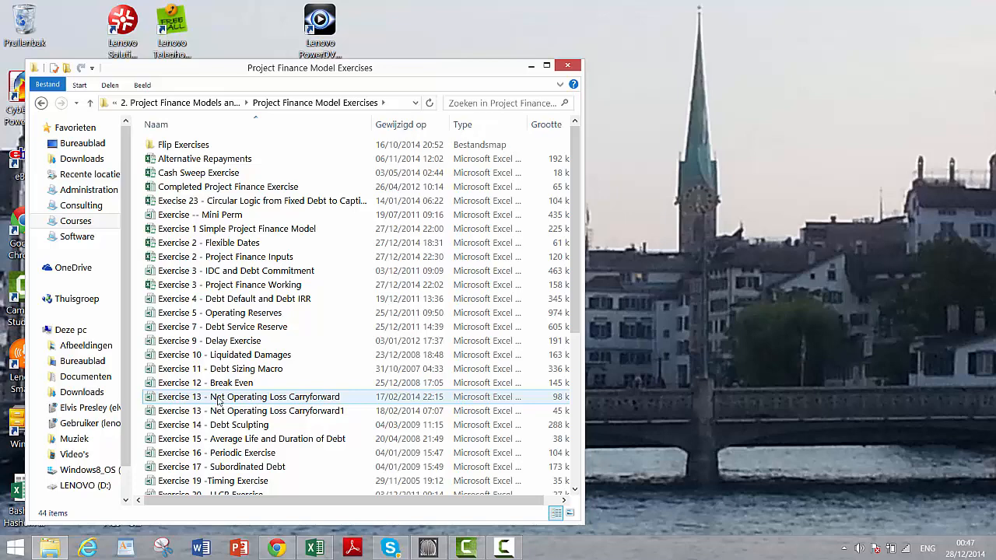
double_click(215, 231)
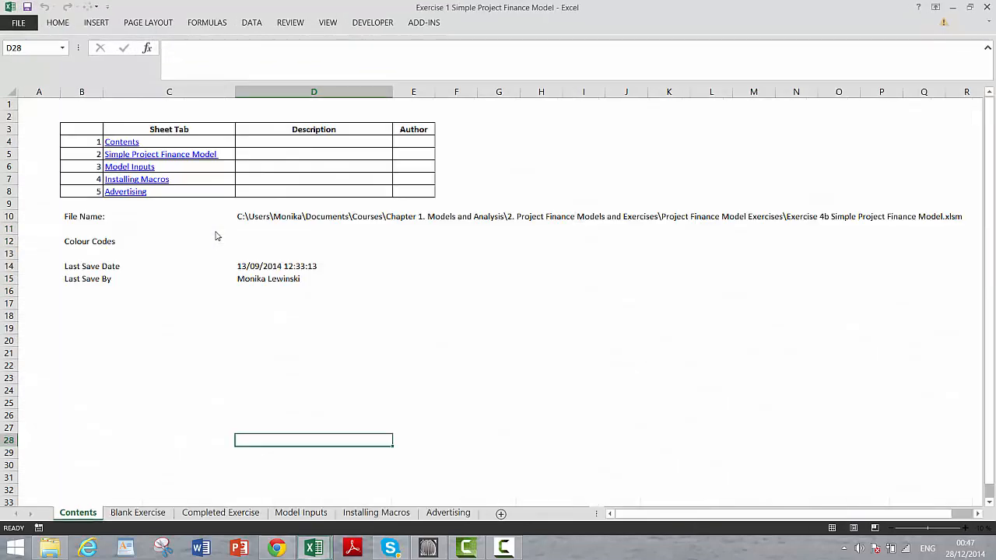
click(132, 515)
Look through the Blank Exercise sheet from the assumptions down to the balance sheet and return to its beginning
click(367, 366)
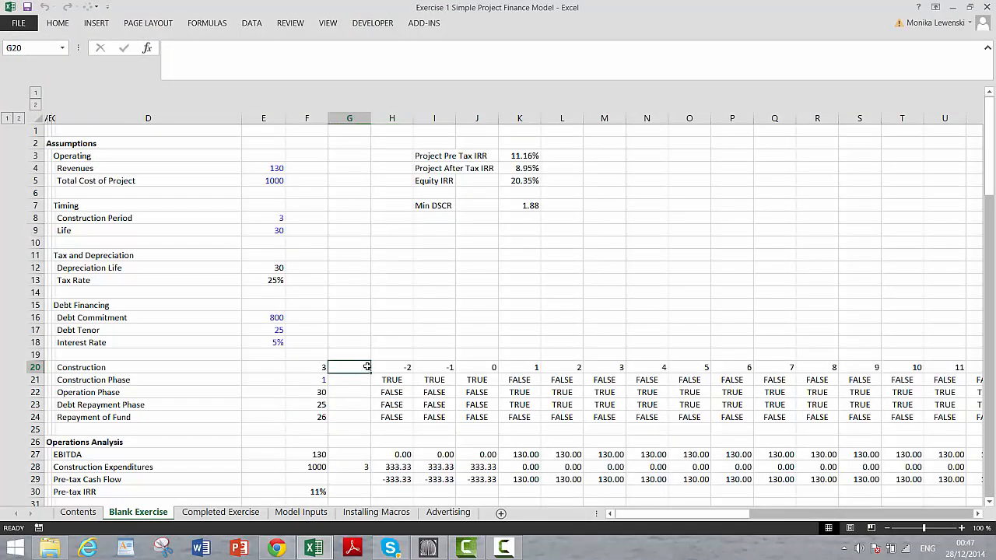
key(Page_Down)
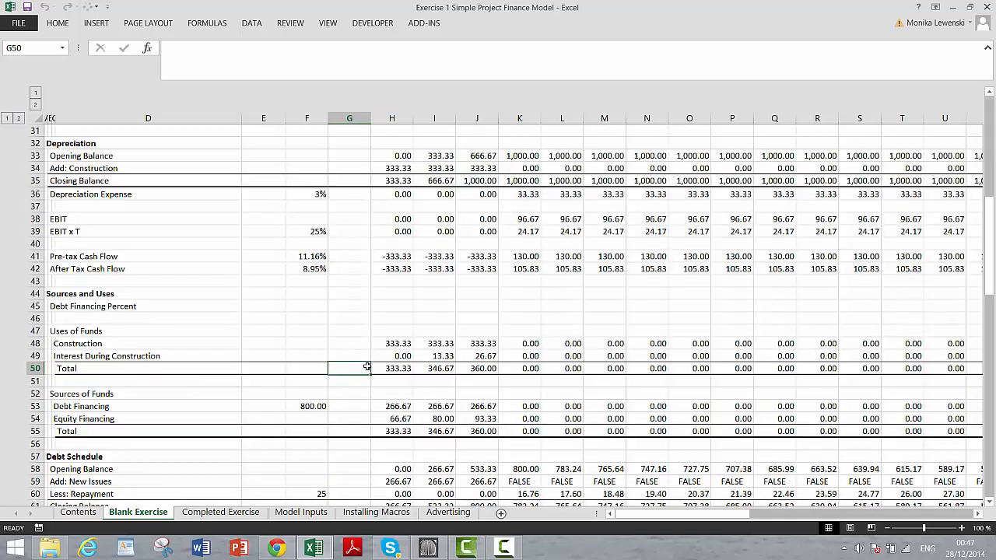
key(Page_Down)
key(Page_Down)
key(Page_Down)
key(Page_Down)
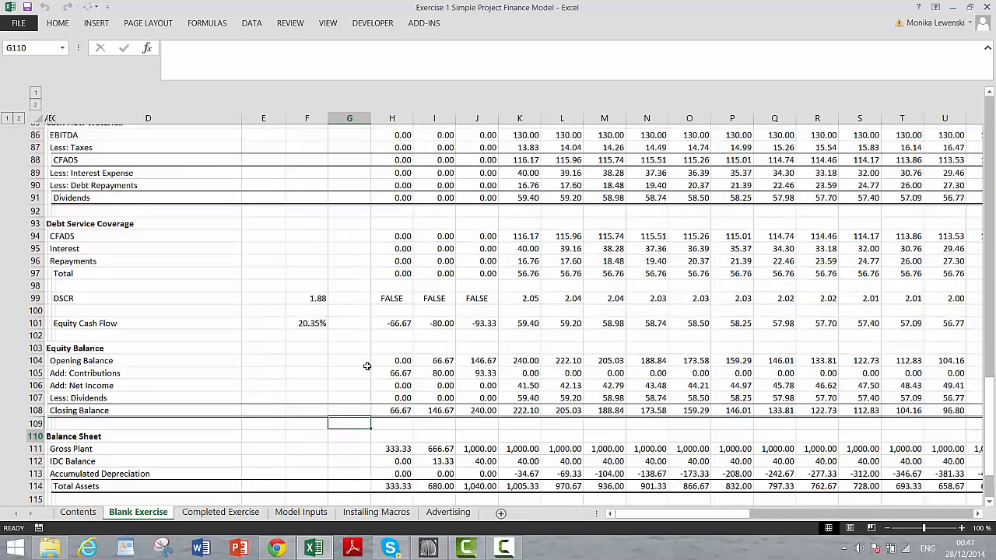
key(Page_Up)
key(Page_Up)
key(Page_Up)
key(Page_Up)
key(Page_Up)
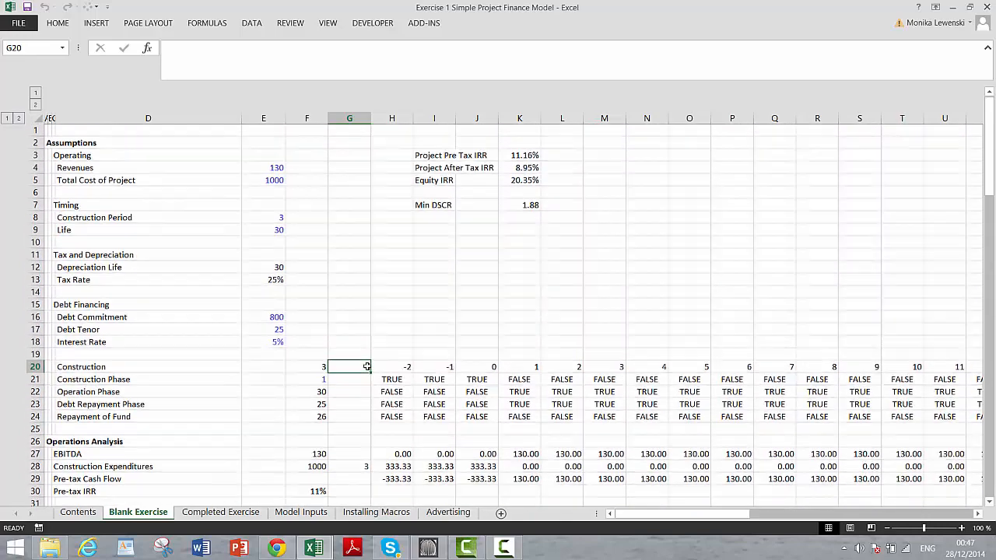
Clear all model calculations from F20 through column BH down to row 144, keeping the assumptions and row labels
click(315, 366)
key(ctrl+shift+Right)
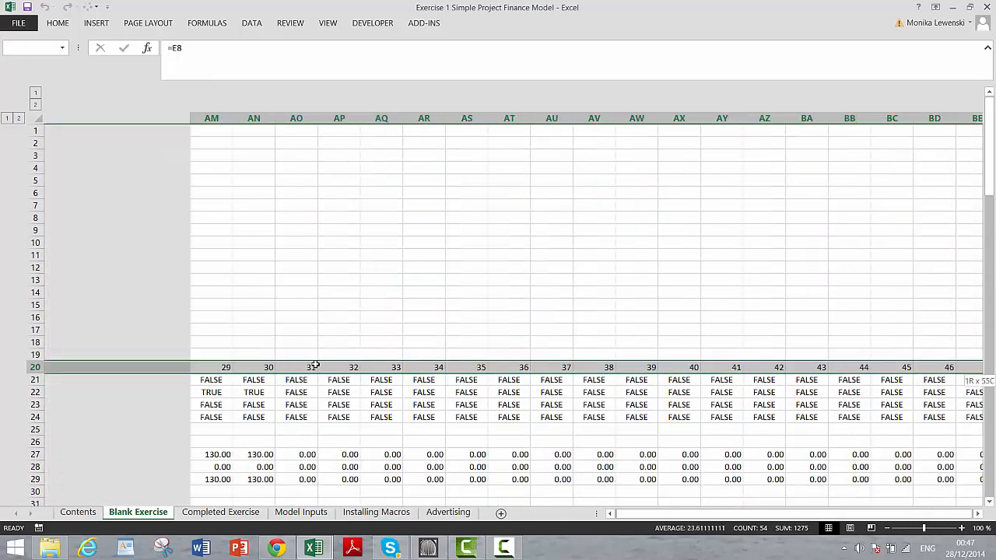
key(ctrl+shift+Down)
key(shift+Page_Down)
key(shift+Page_Down)
key(shift+Page_Down)
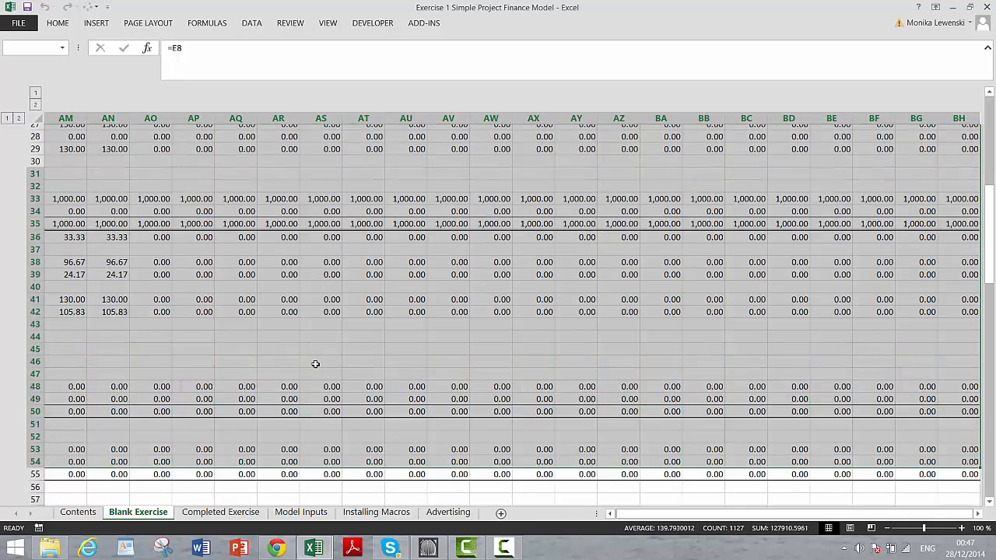
key(shift+Page_Down)
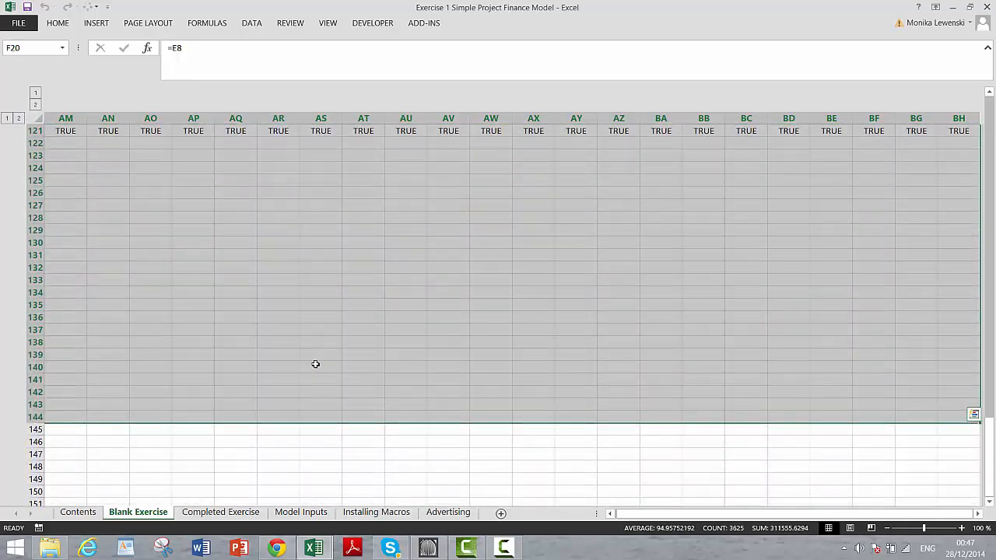
key(ctrl+BackSpace)
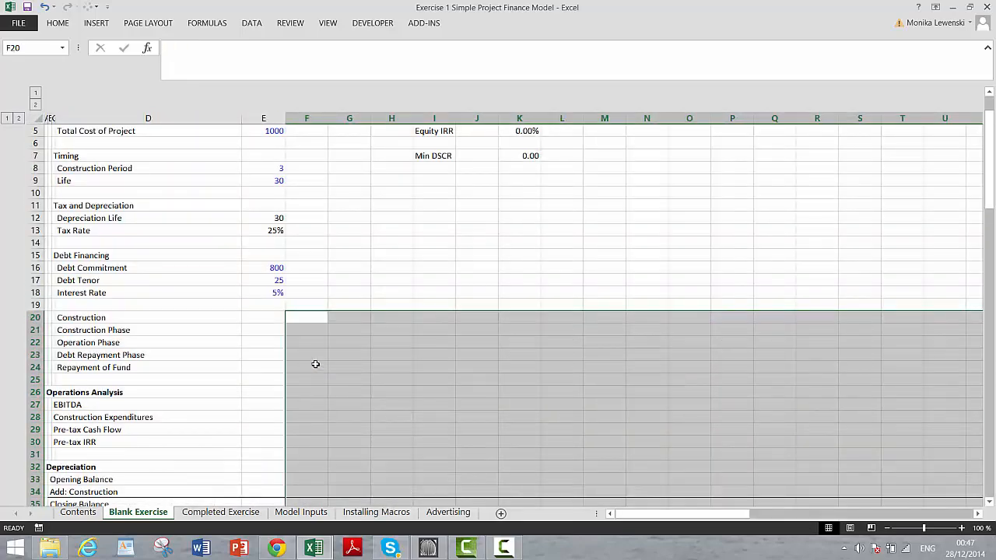
Review the project assumptions from Operating to Debt Financing, along with the IRR and Min DSCR output cells
key(ctrl+Left)
key(ctrl+Up)
key(ctrl+Up)
key(ctrl+Up)
key(ctrl+Up)
key(ctrl+Up)
key(ctrl+Up)
key(ctrl+Up)
key(ctrl+Up)
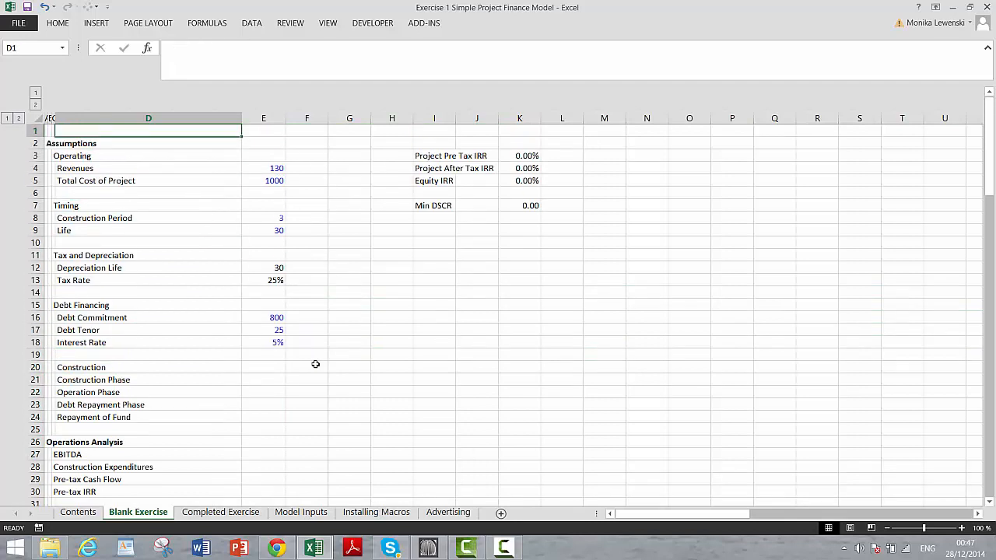
key(Right)
key(Right)
key(Right)
key(Right)
key(Down)
key(Down)
key(Down)
key(Down)
key(Down)
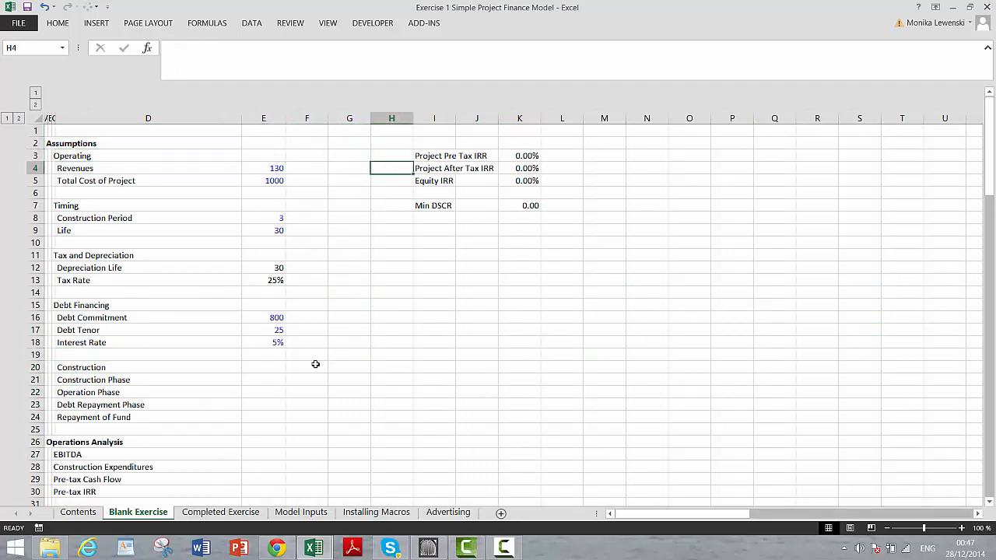
key(Down)
key(Down)
key(Down)
key(Down)
key(Down)
key(Down)
key(Down)
key(Down)
key(Down)
key(Down)
key(Down)
key(Down)
key(Down)
key(Left)
key(Left)
key(Left)
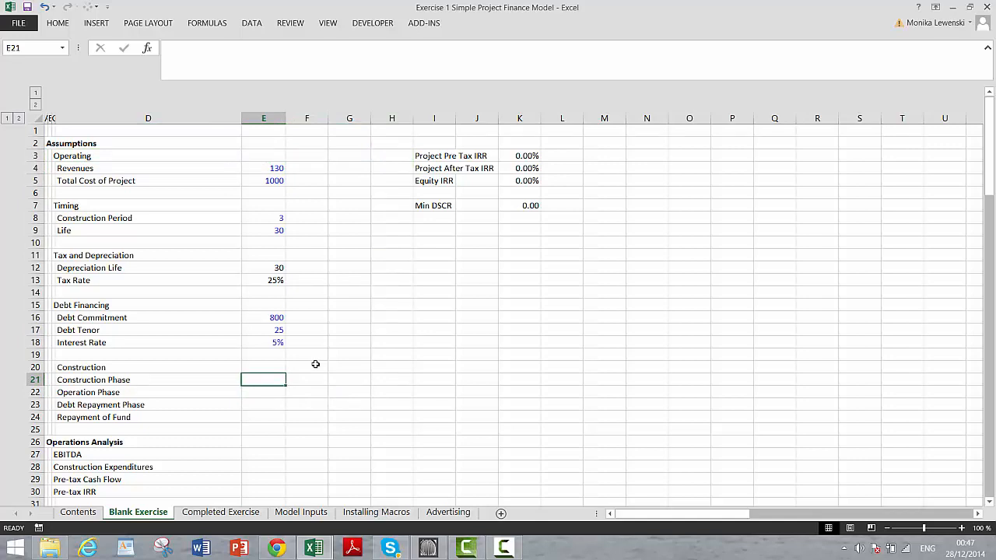
Examine the layout of the Construction and phase rows, including the spacer columns and the empty cells beside the labels
key(Up)
key(Left)
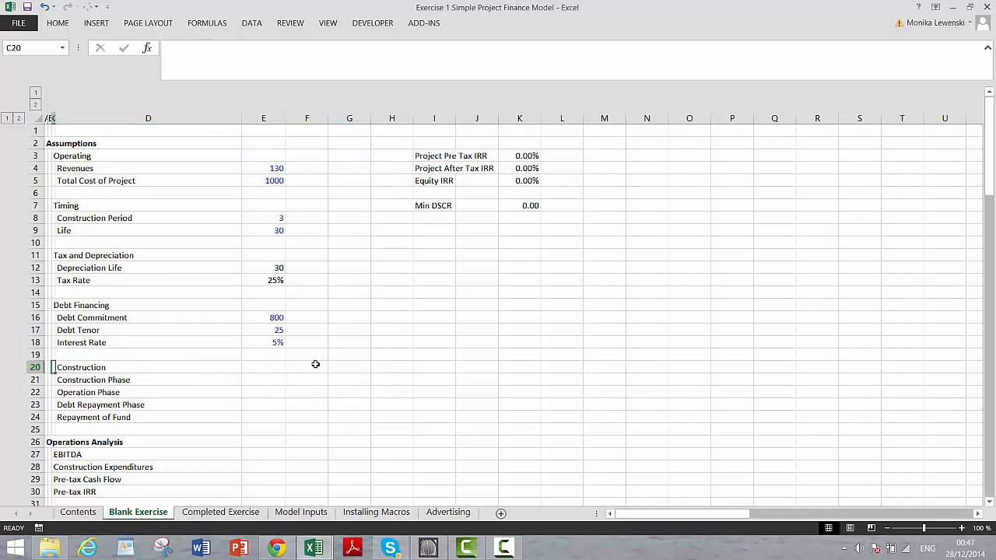
key(Right)
key(Right)
key(Left)
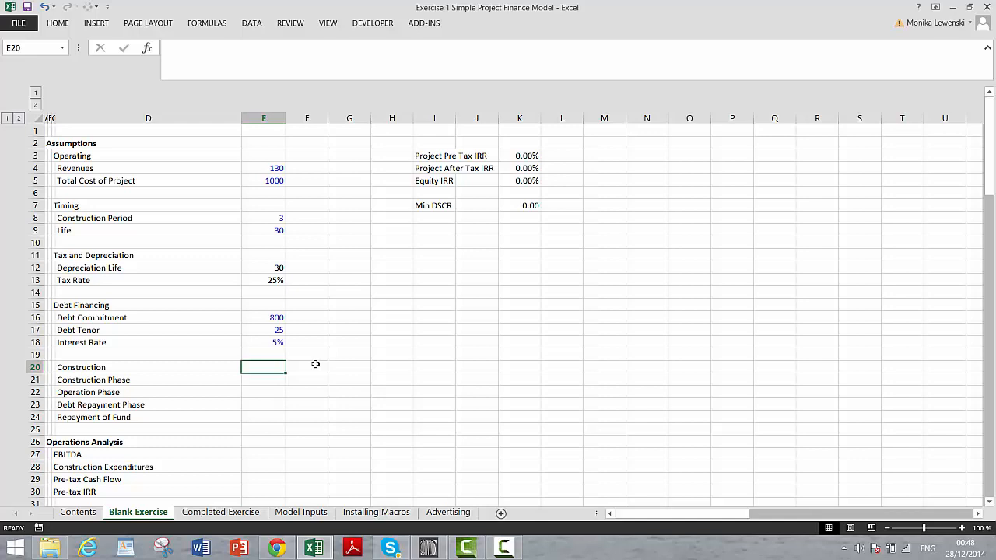
key(Right)
key(Right)
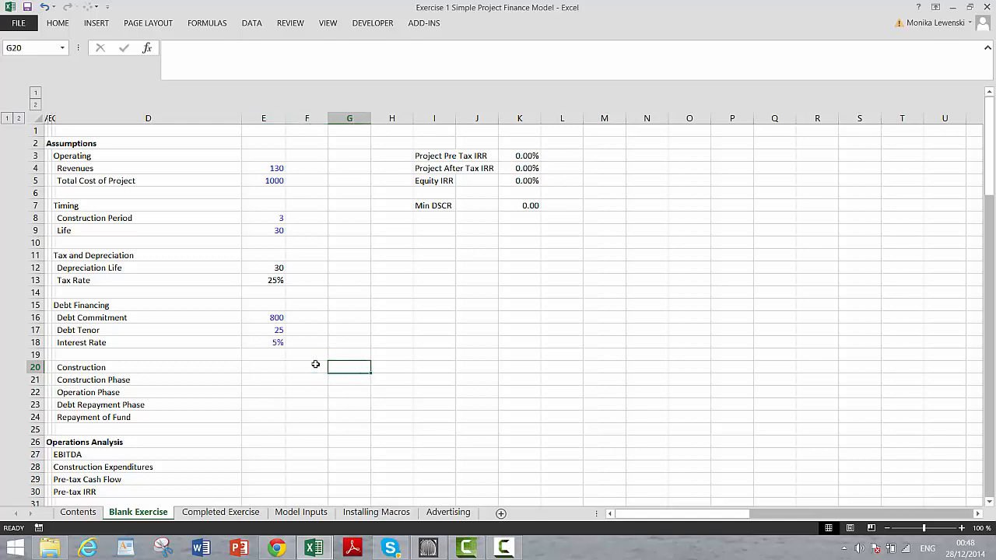
key(Left)
key(Left)
key(Left)
key(Right)
key(Right)
key(Right)
key(Left)
key(Left)
key(Left)
key(Left)
key(Down)
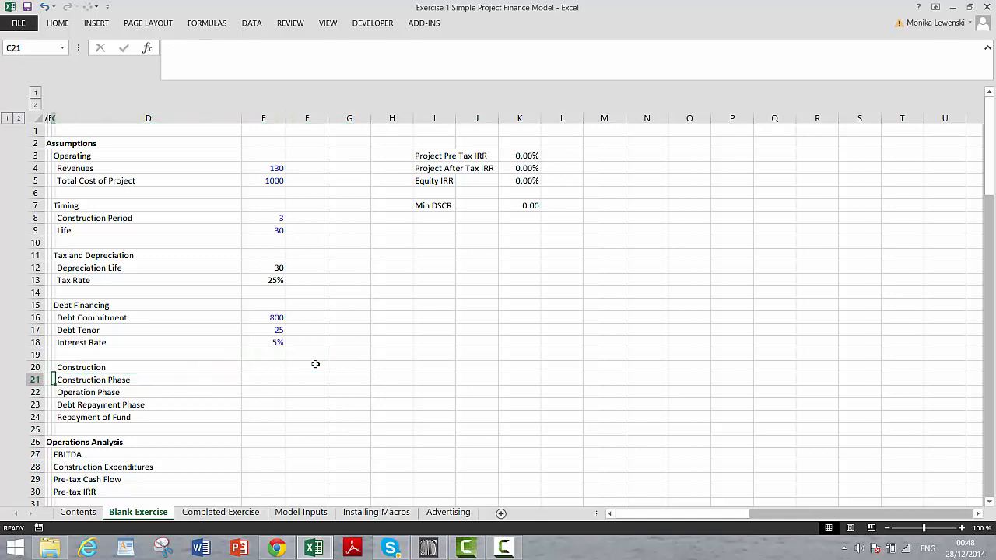
key(Down)
key(Down)
key(Right)
key(Right)
key(Up)
key(Up)
key(Up)
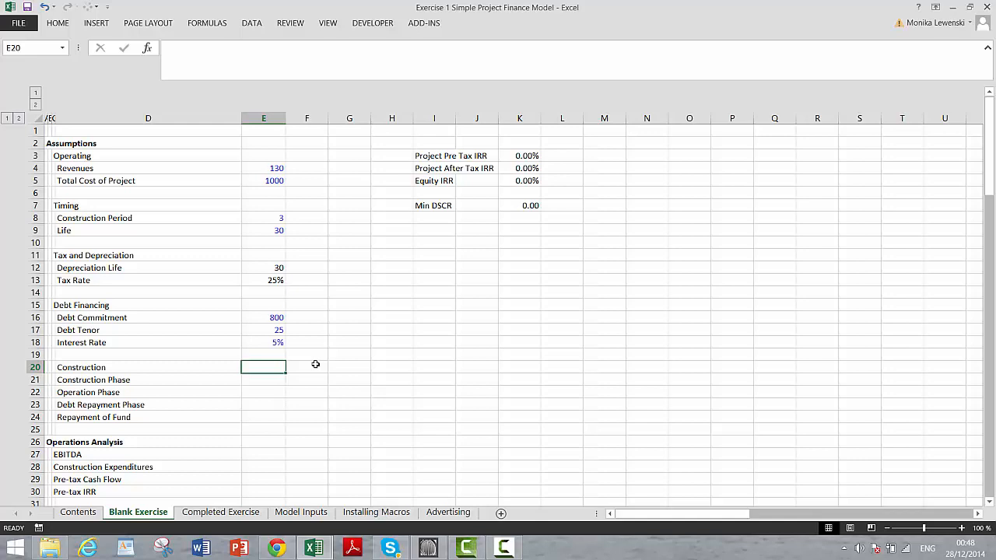
Link F20 in the Construction row to the Construction Period assumption with the formula =E8
click(315, 364)
text(=)
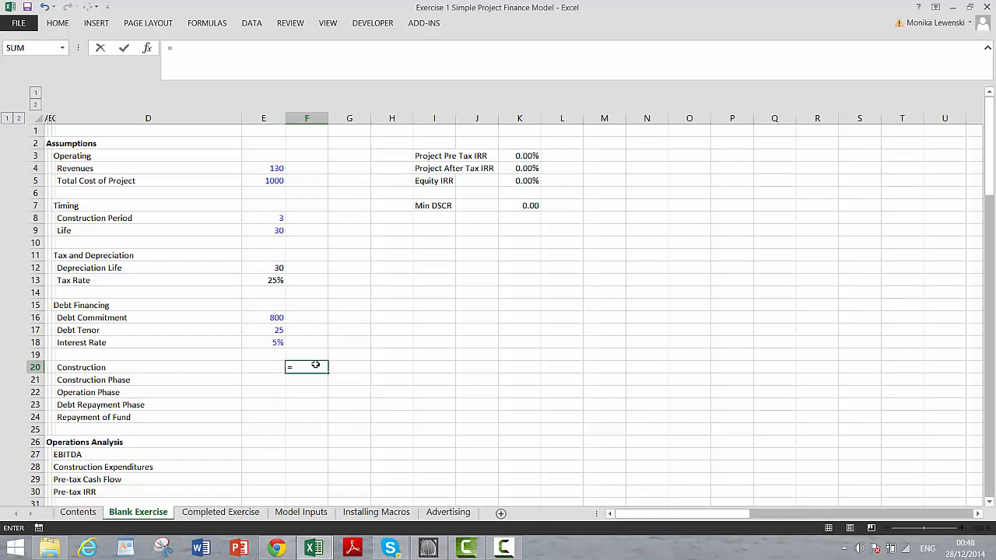
key(Up)
key(Up)
key(Up)
key(Up)
key(Up)
key(Up)
key(Up)
key(Up)
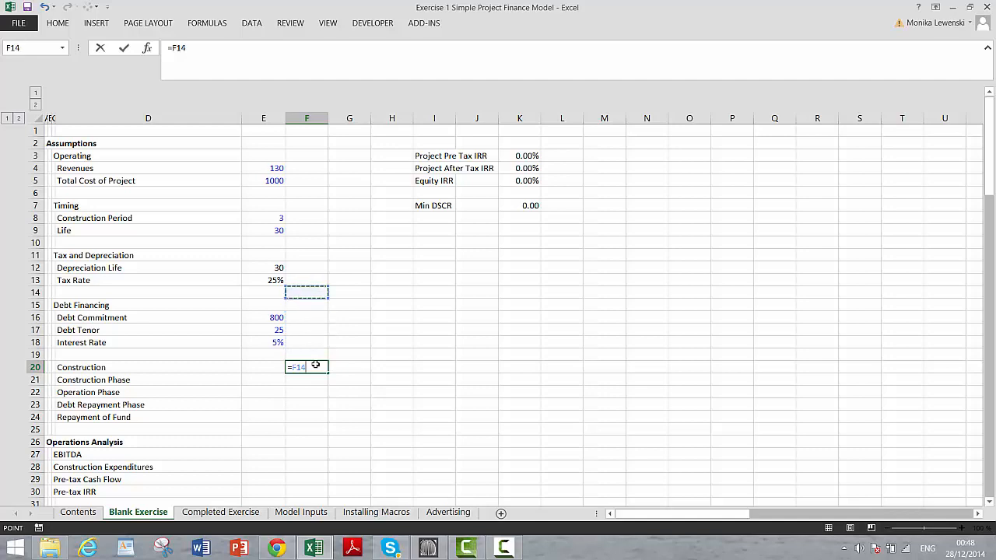
key(Up)
key(Up)
key(Up)
key(Up)
key(Left)
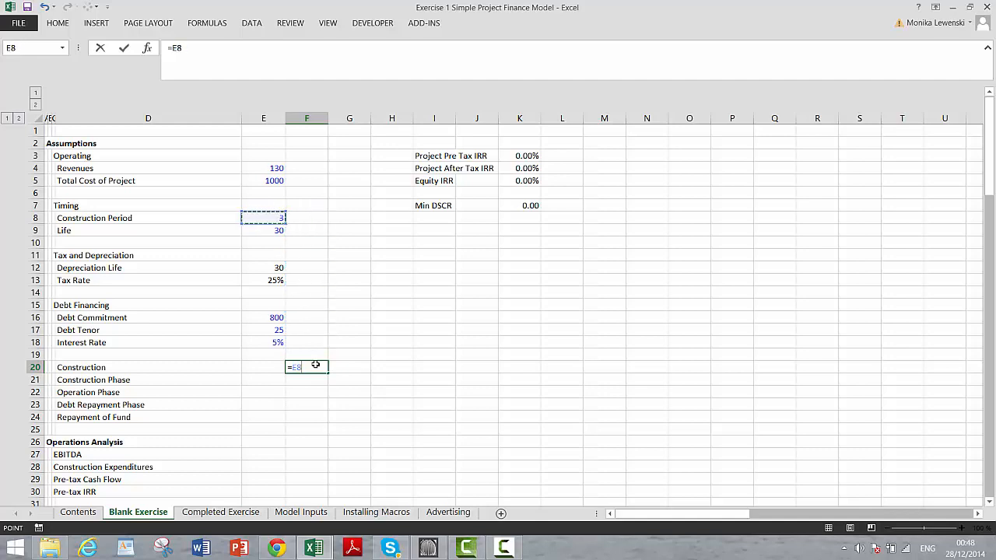
key(Return)
Check the formula in F20 and the neighbouring cells of the Construction row
key(Up)
key(Right)
key(Right)
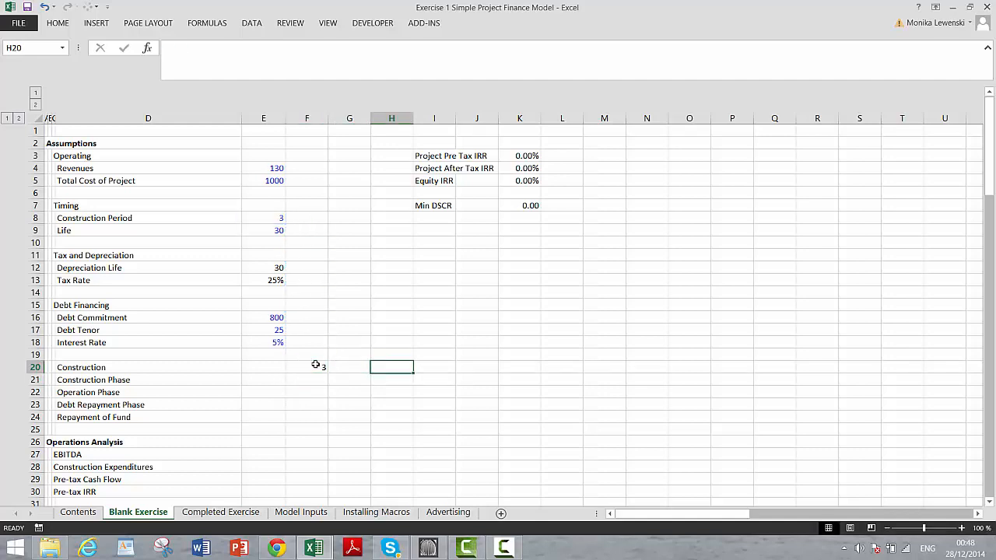
key(Left)
key(Left)
key(F2)
key(Tab)
key(Left)
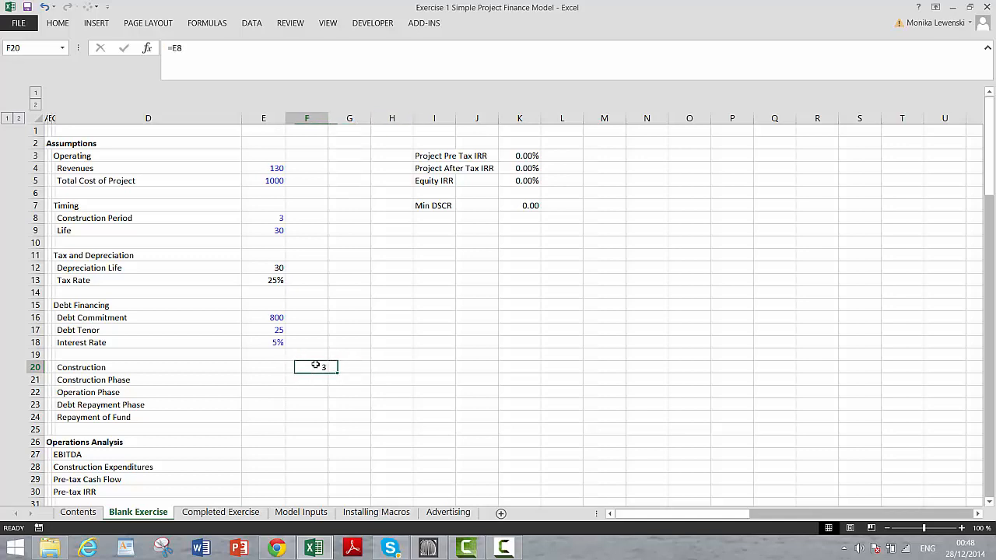
key(Left)
key(Right)
key(Right)
key(Left)
key(Left)
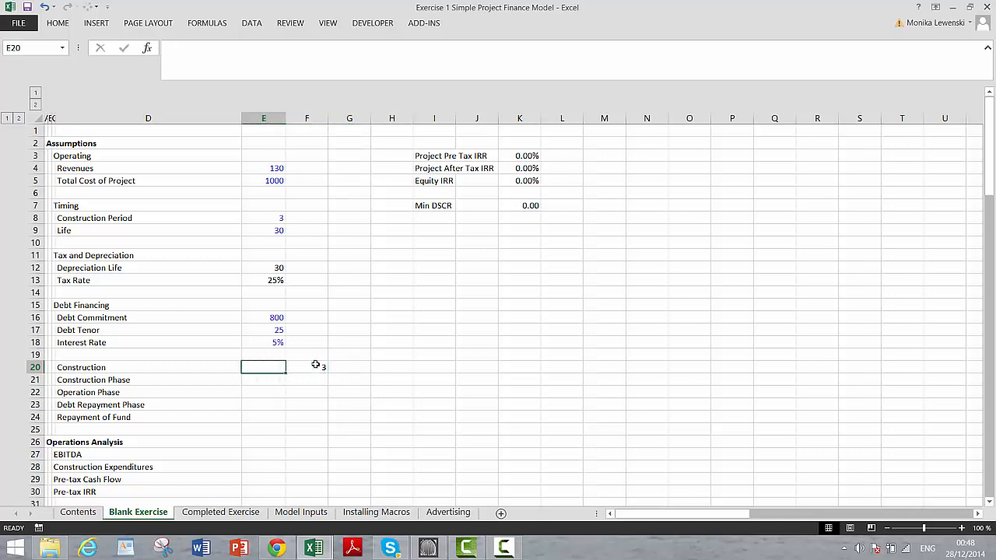
key(Right)
key(Right)
key(Right)
text(=)
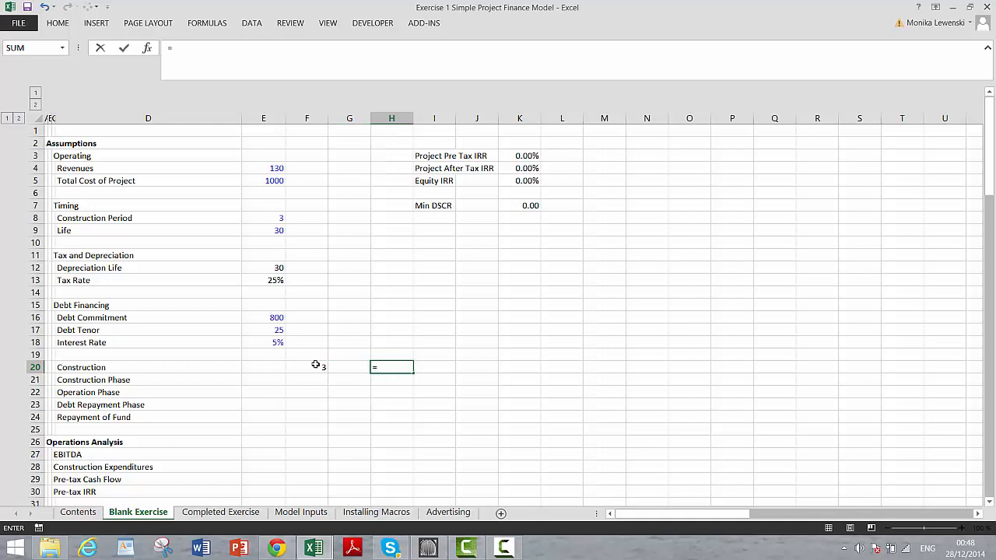
key(Left)
key(BackSpace)
key(BackSpace)
key(BackSpace)
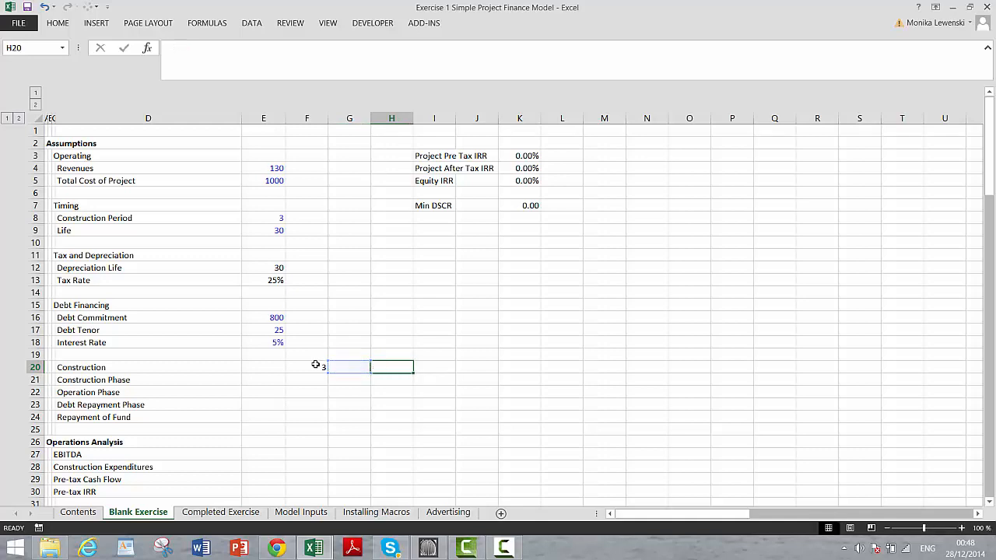
Enter =-F20+1 in H20 as the first period number of the Construction row's timeline
text(-)
click(315, 365)
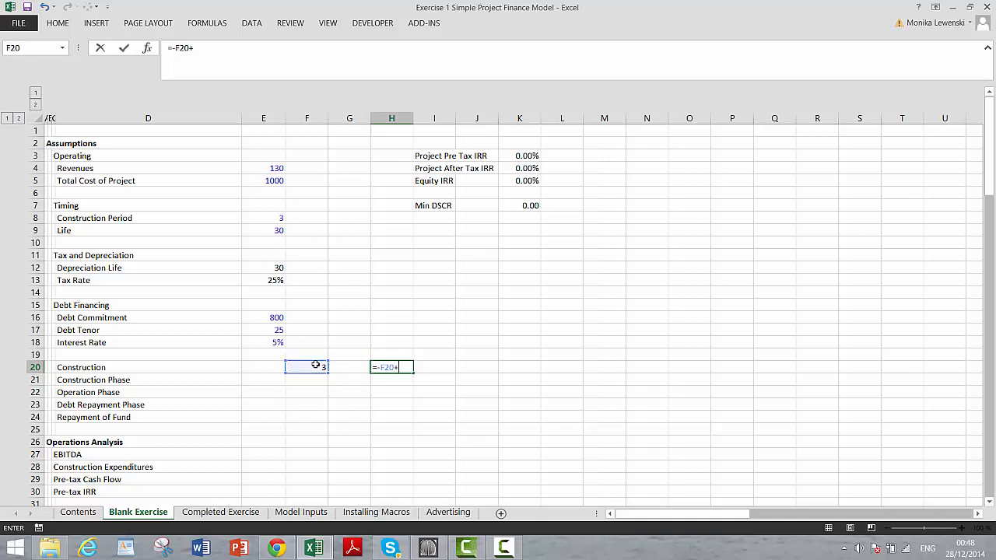
key(Return)
Review the Revenues, Total Cost of Project and Construction Period inputs in the assumptions
key(Up)
key(Left)
key(Left)
key(Up)
key(Up)
key(Up)
key(Up)
key(Up)
key(Up)
key(Up)
key(Up)
key(Up)
key(Up)
key(Up)
key(Up)
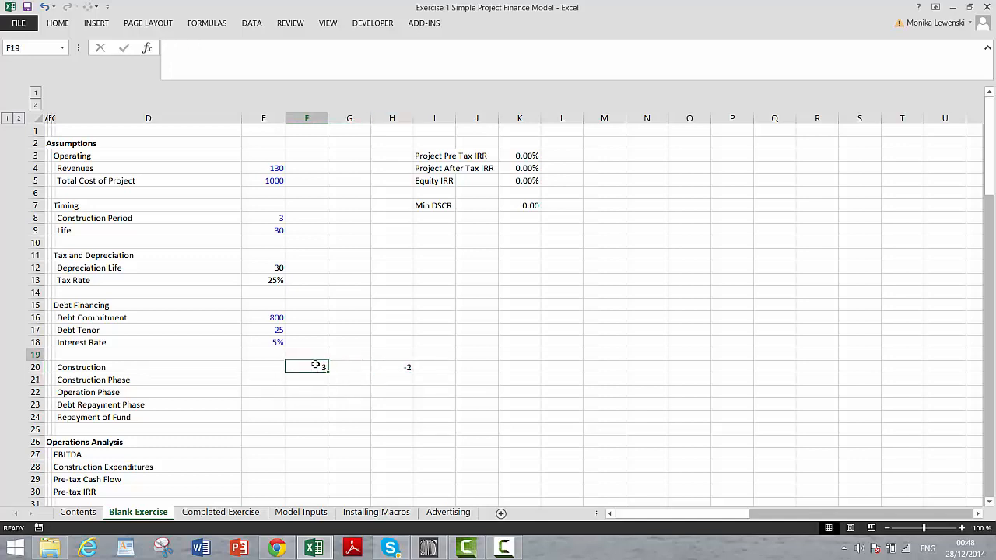
key(Up)
key(Up)
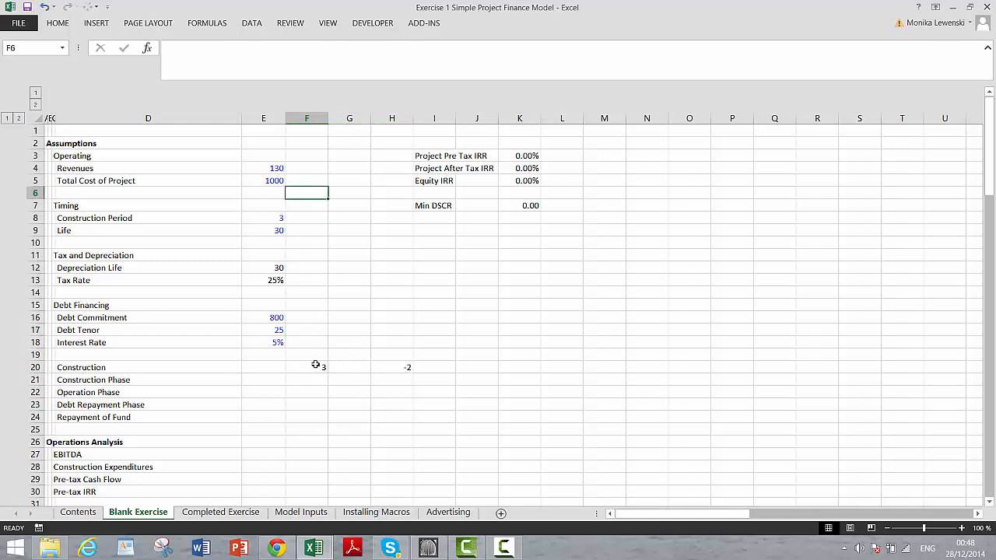
key(Up)
key(Up)
key(Left)
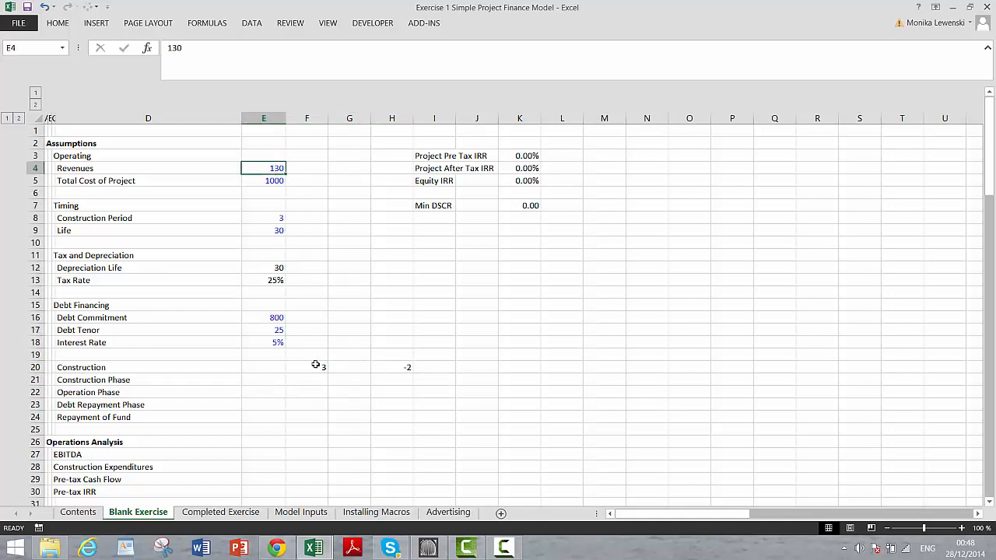
key(Down)
key(Up)
key(Down)
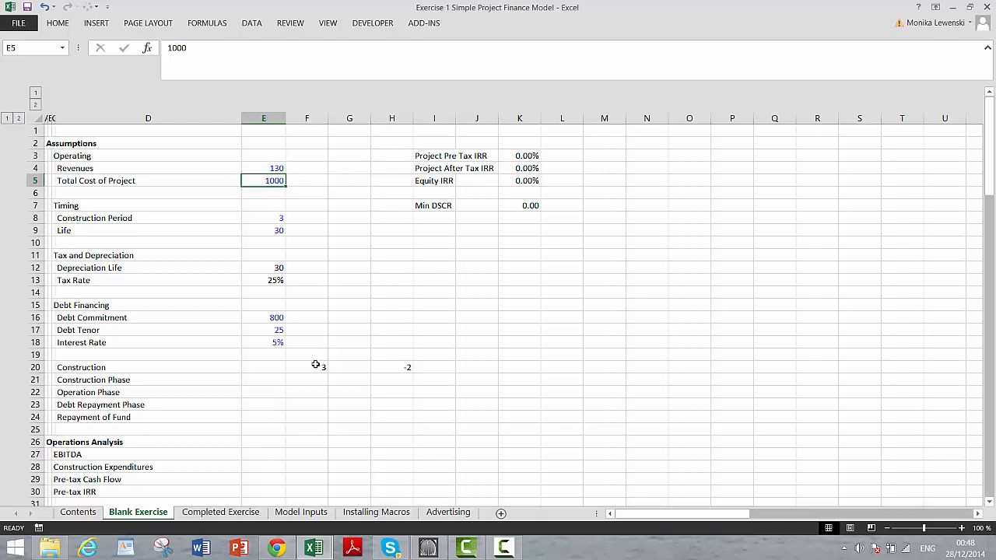
key(Down)
key(Down)
key(Down)
key(Up)
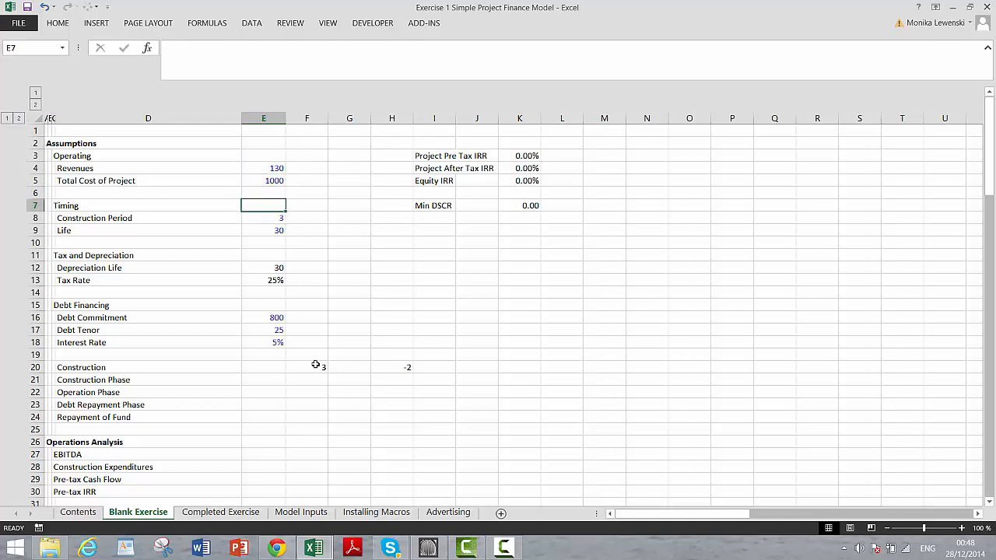
key(Down)
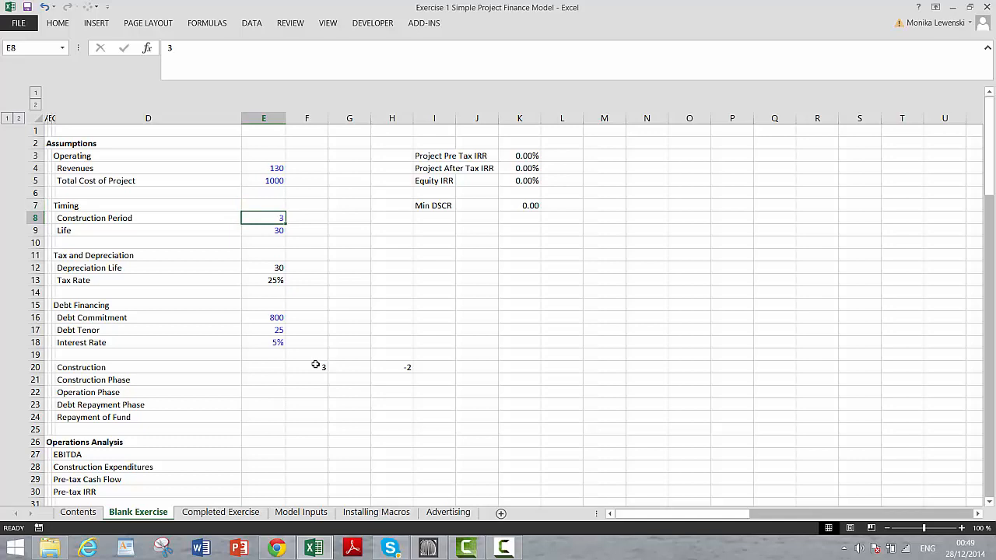
Review the Life, Depreciation Life, Tax Rate, Debt Commitment and Debt Tenor inputs in the assumptions
key(Down)
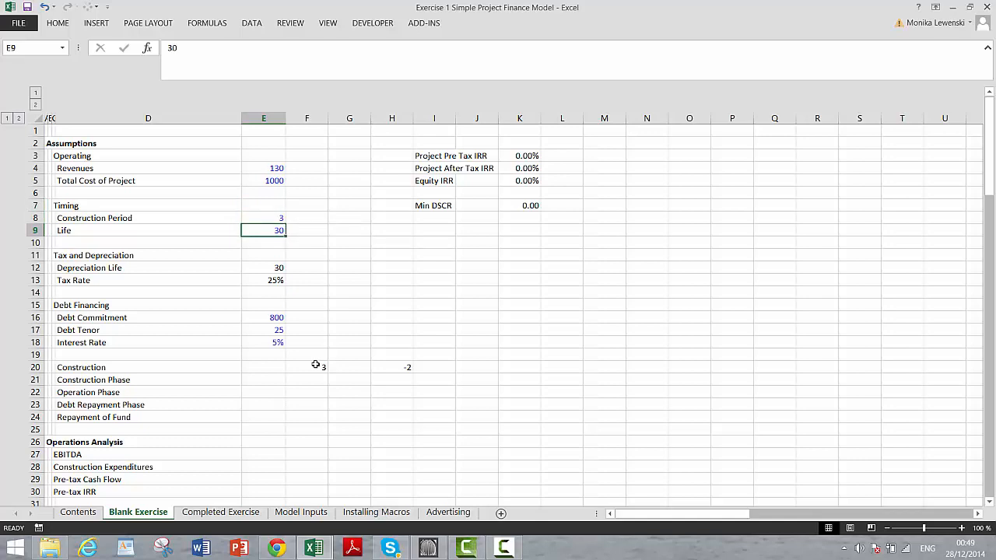
key(Down)
key(Down)
key(Down)
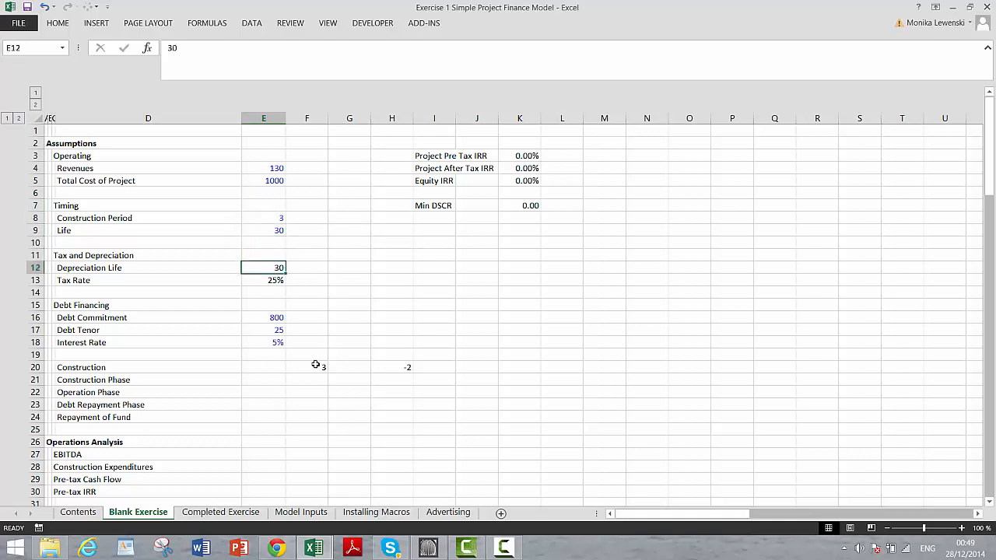
key(Down)
key(Up)
key(Down)
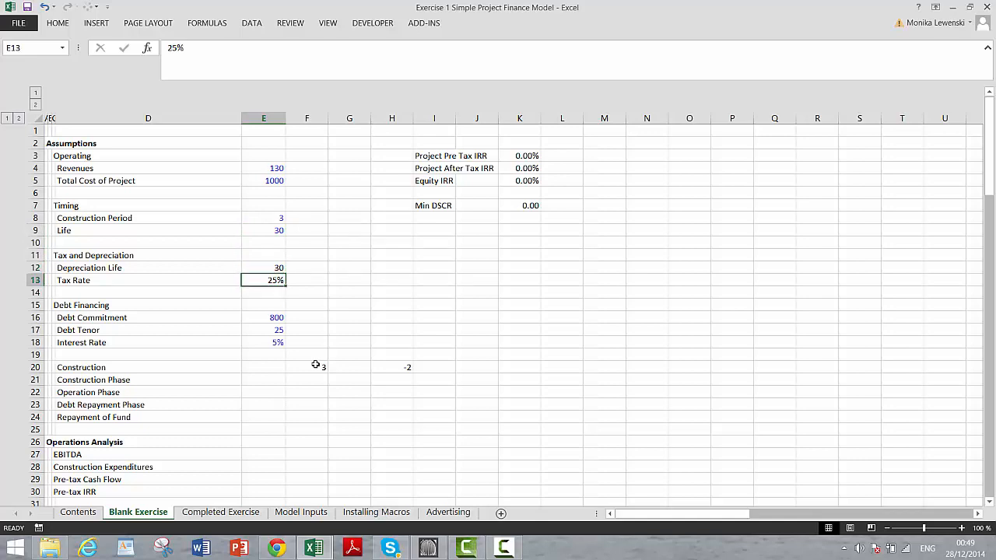
key(Down)
key(Down)
key(Down)
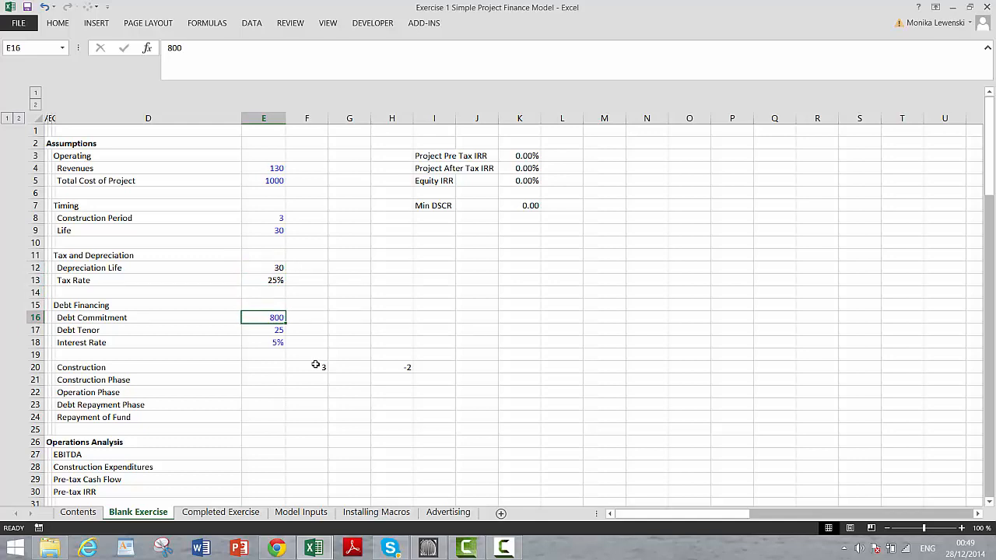
key(Down)
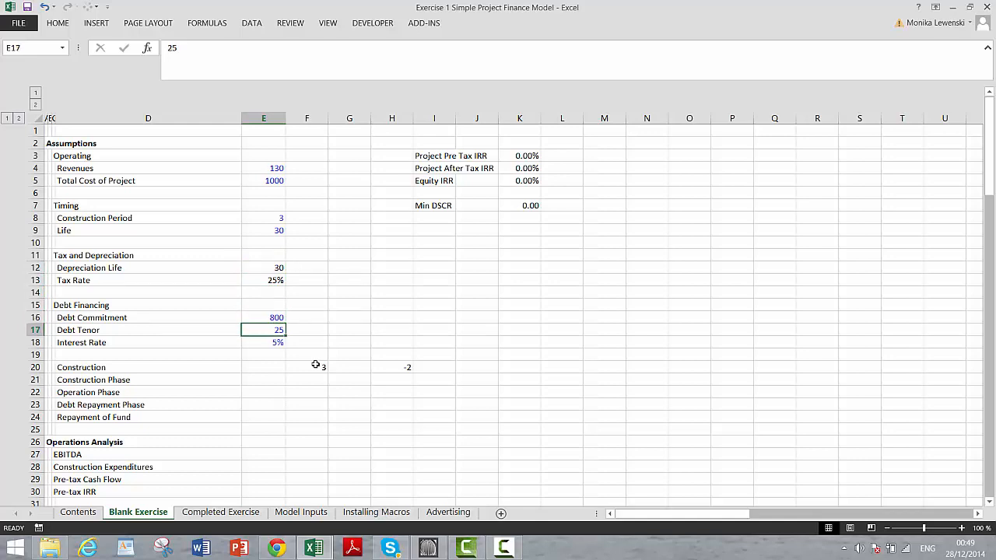
Compare the project timing assumptions with the debt financing inputs down to the Interest Rate
key(Up)
key(Up)
key(Up)
key(Up)
key(Up)
key(Up)
key(Up)
key(Up)
key(Up)
key(Up)
key(Up)
key(Up)
key(Up)
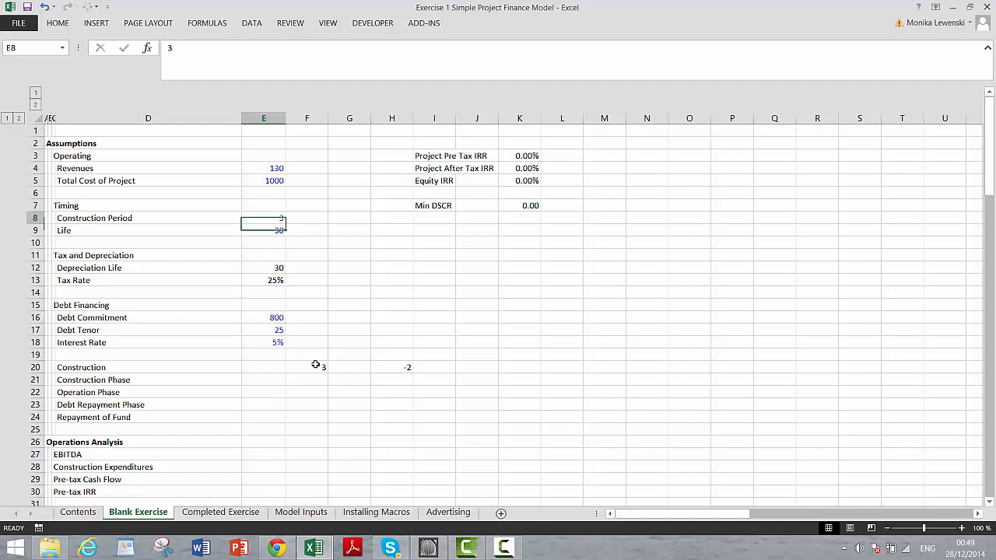
key(Down)
key(Down)
key(Down)
key(Down)
key(Down)
key(Down)
key(Down)
key(Down)
key(Down)
key(Down)
key(Down)
key(Down)
key(Down)
key(Down)
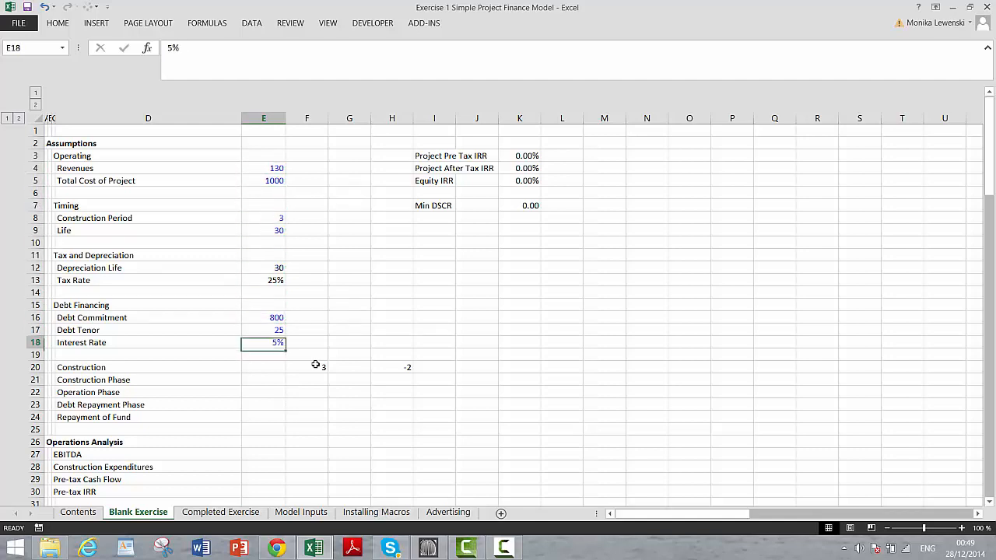
Set the Debt Tenor assumption in E17 to 20
key(Up)
key(Up)
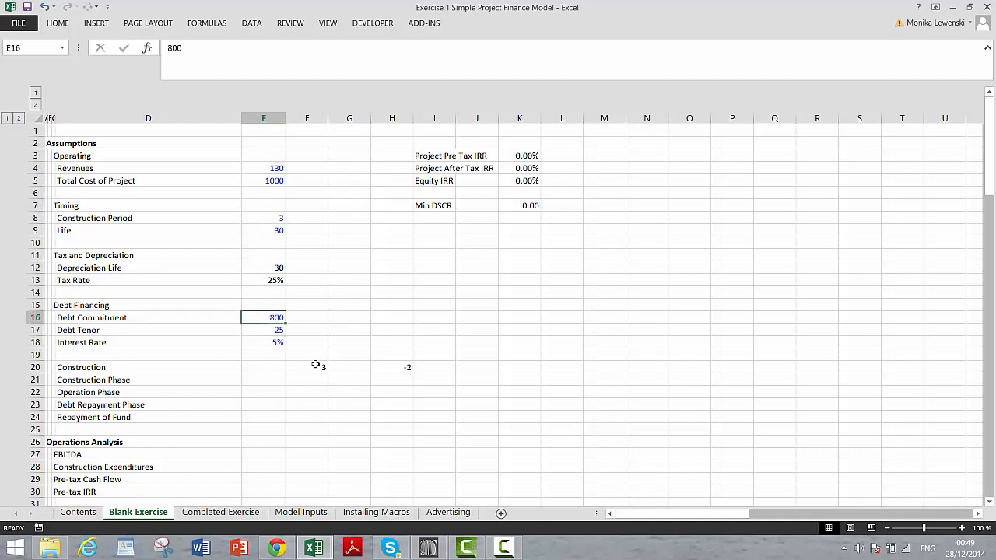
key(Down)
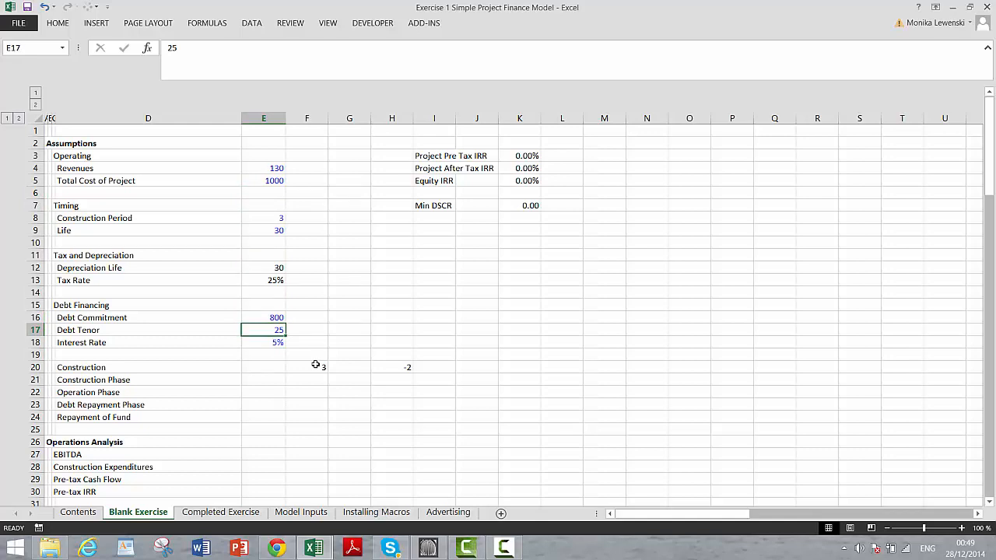
text(20)
key(Return)
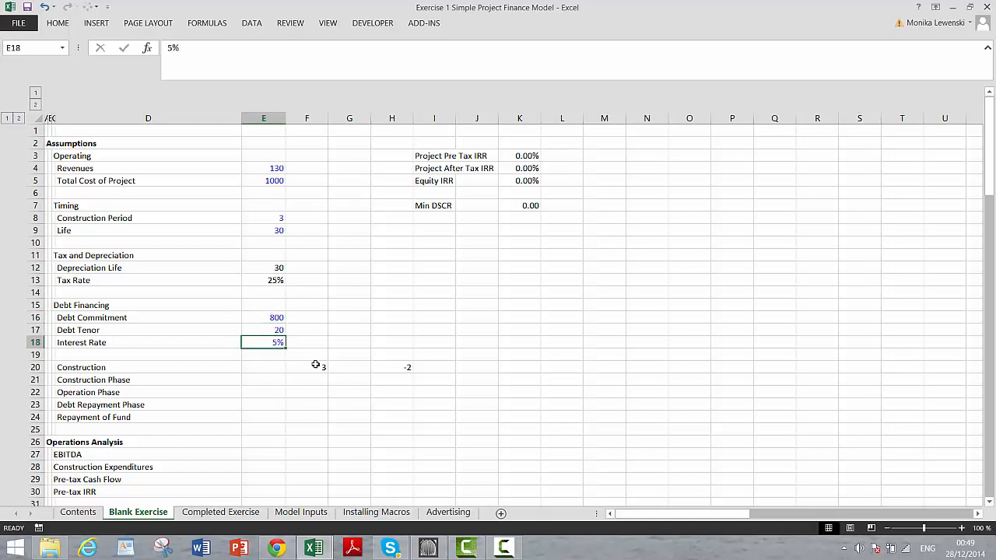
Enter =H20+1 in I20 as the second period of the Construction row's timeline
key(Down)
key(Up)
key(Down)
key(Down)
key(Right)
key(Right)
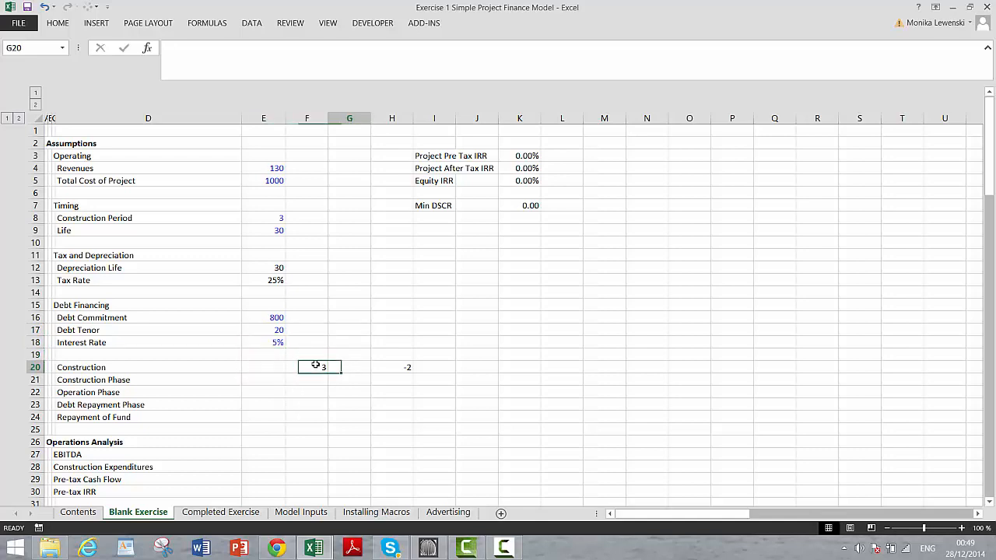
key(Right)
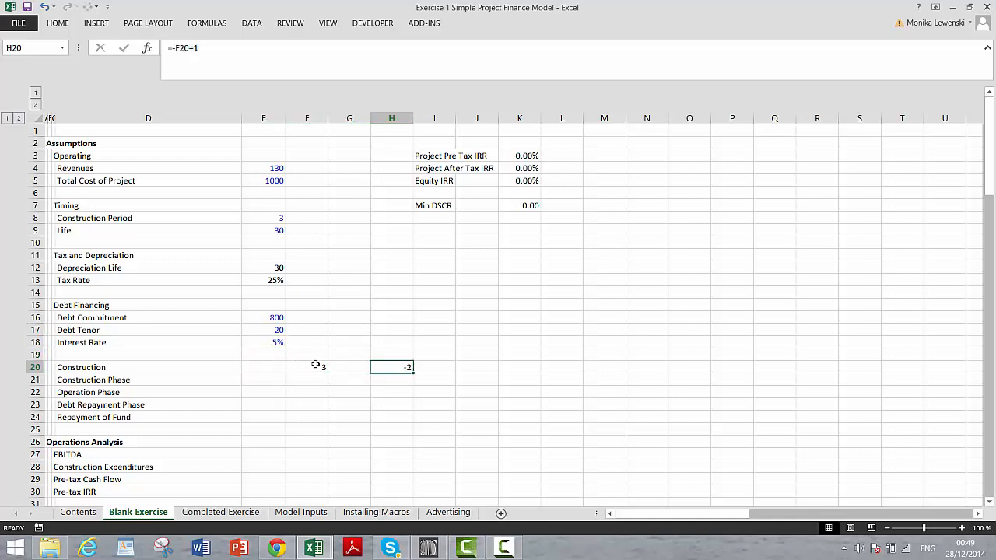
key(Right)
text(=)
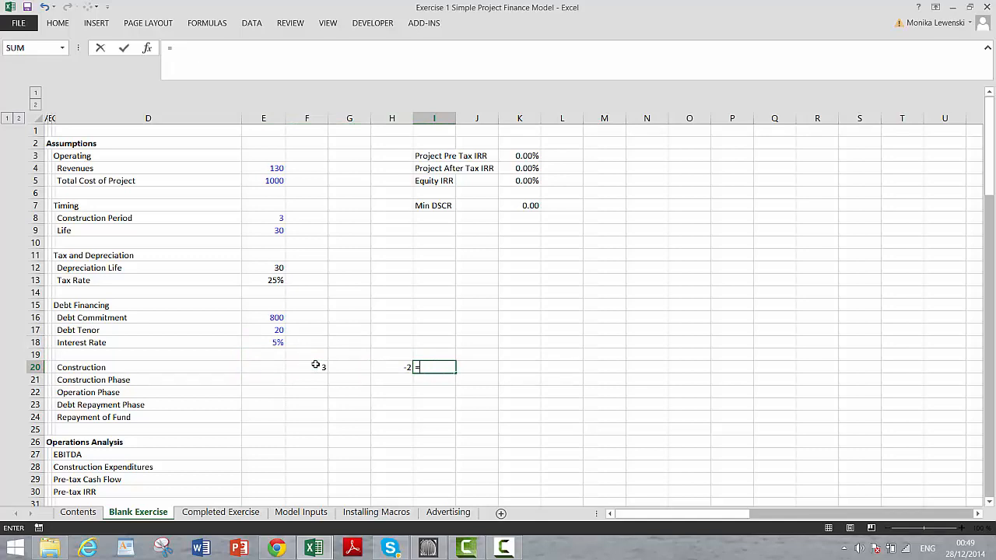
key(Left)
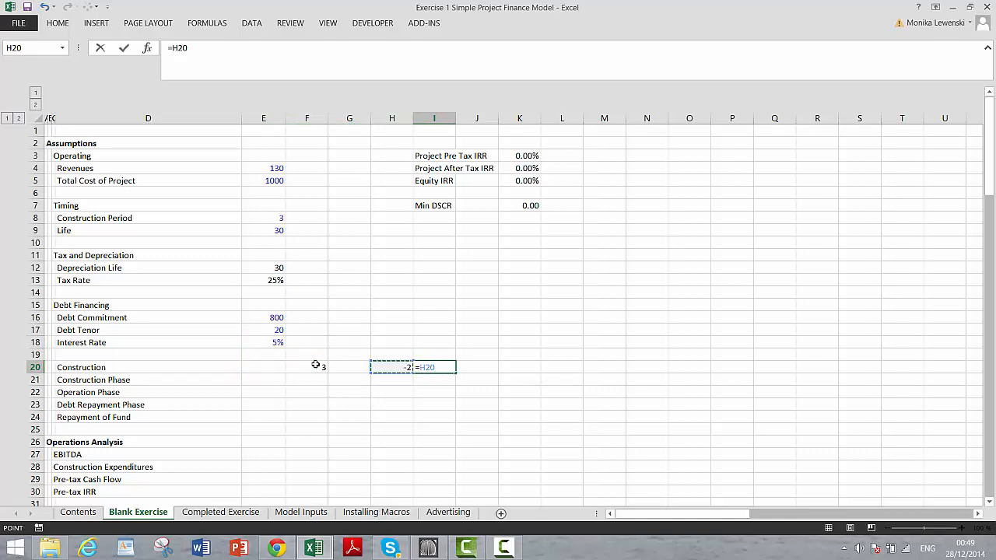
text(+1)
key(ctrl+Return)
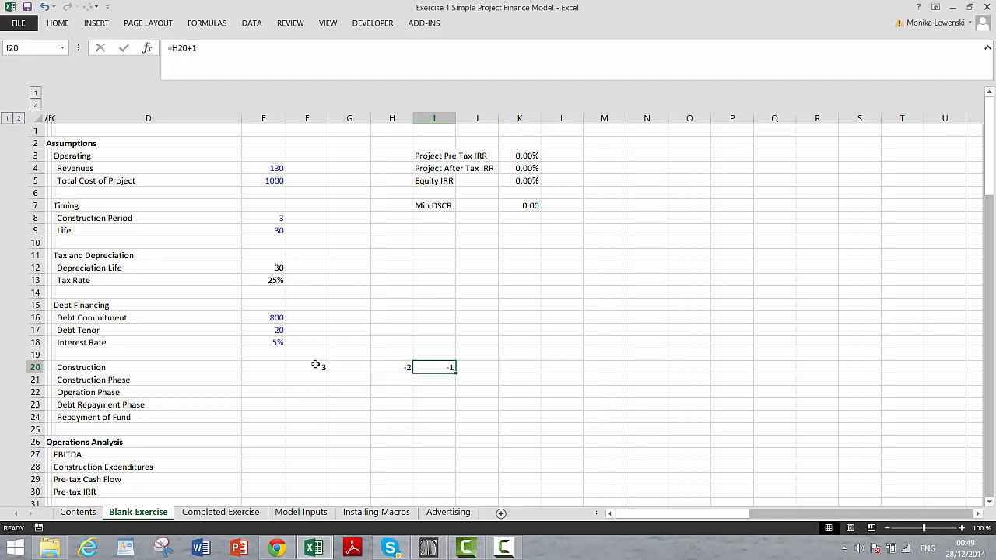
Fill the I20 formula across the Construction row through column BH
key(Left)
key(Right)
key(ctrl+shift+Right)
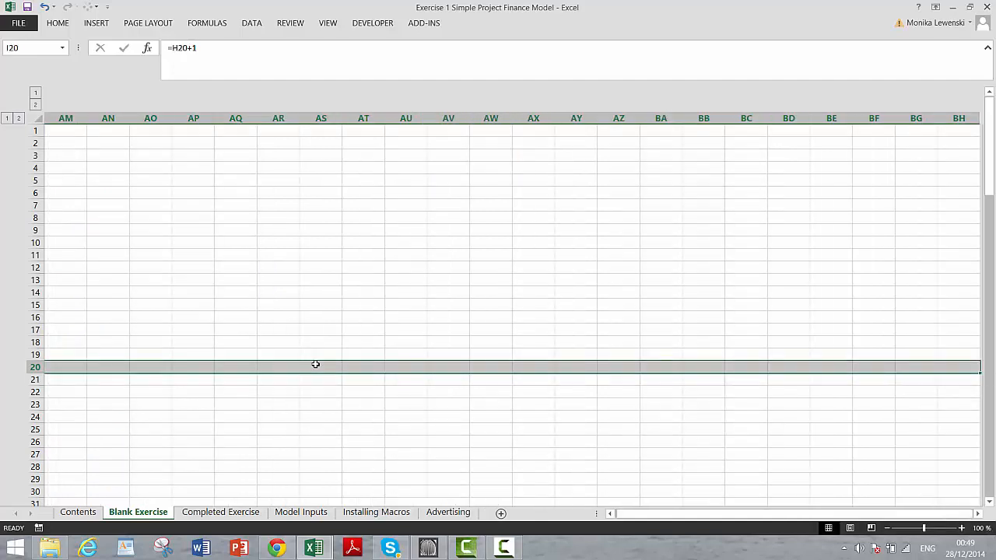
key(ctrl+r)
key(Left)
key(Right)
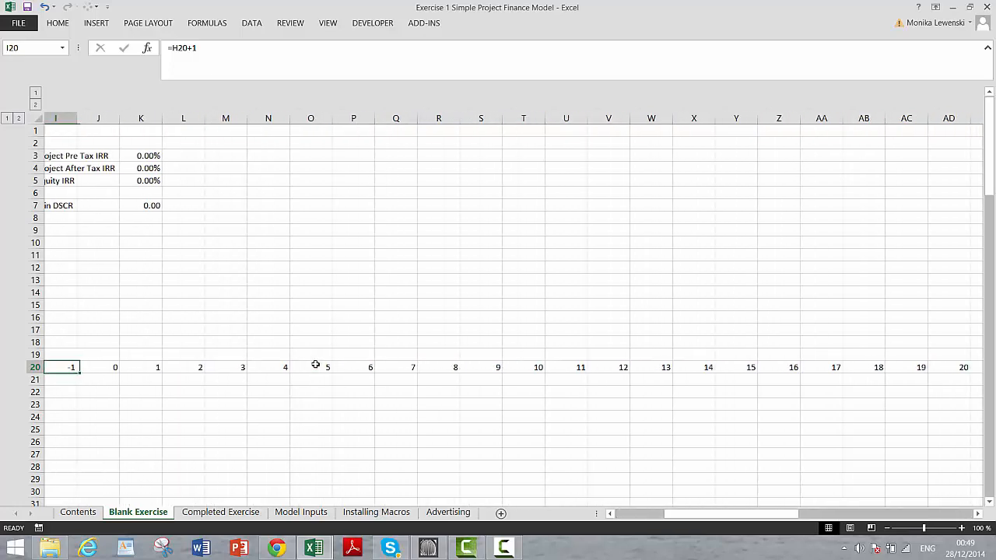
Enter 0 in F21 of the Construction Phase row as the last construction period
key(ctrl+Left)
key(ctrl+Left)
key(ctrl+Left)
key(Down)
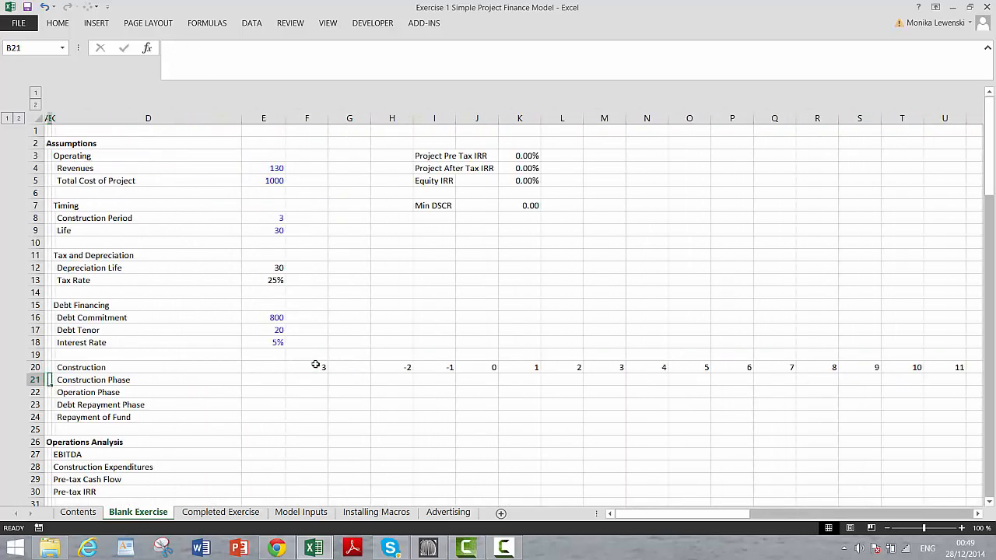
key(Right)
key(Right)
key(Right)
key(Right)
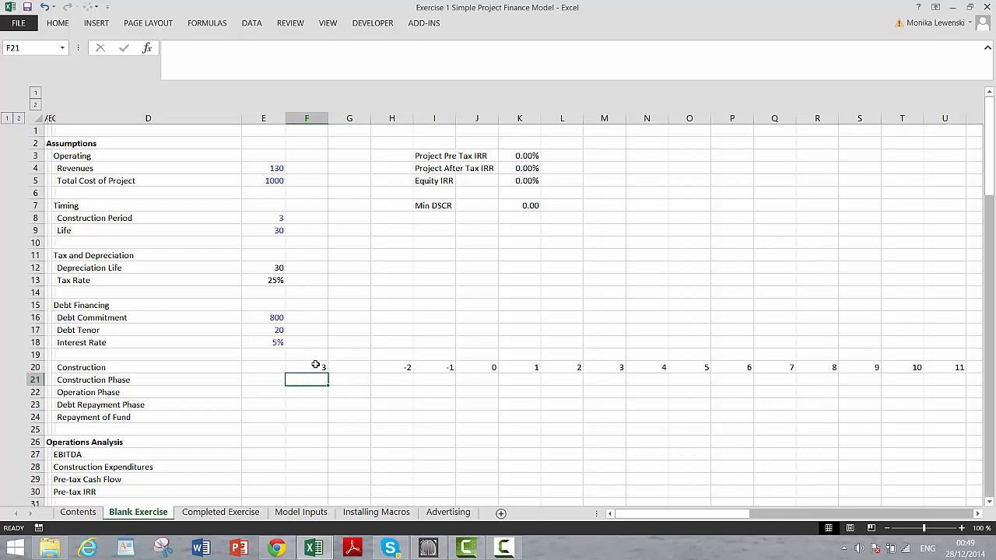
text(0)
key(Return)
Enter =H20<=$F$21 in H21 and fill it across the Construction Phase row to the end of the timeline
key(Up)
key(Right)
key(Right)
key(Right)
key(Left)
text(=)
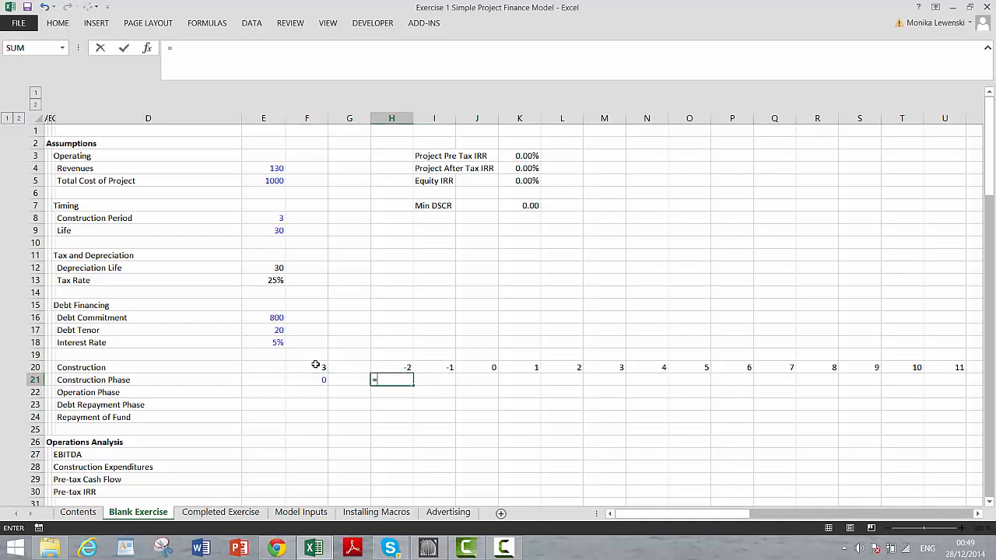
key(Up)
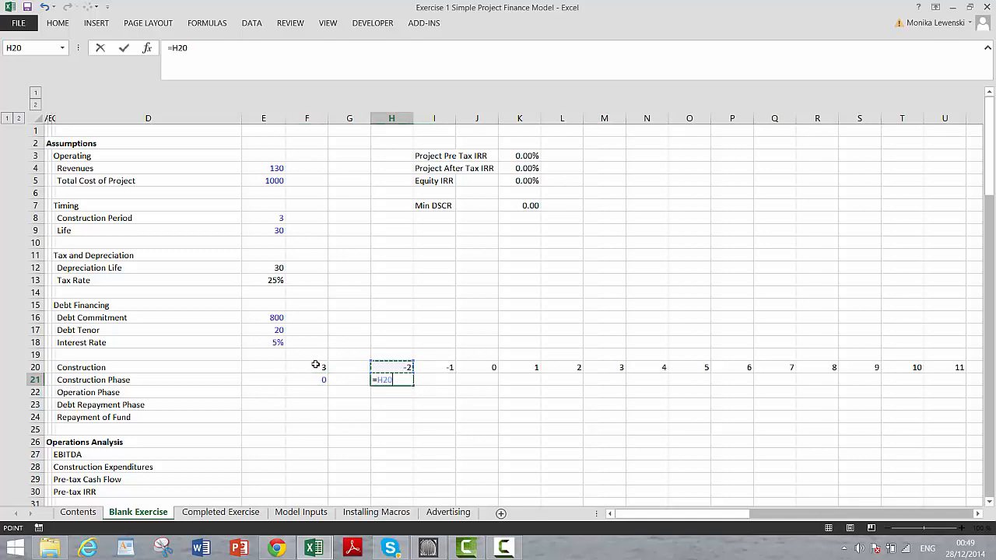
text(<=)
key(Left)
key(Left)
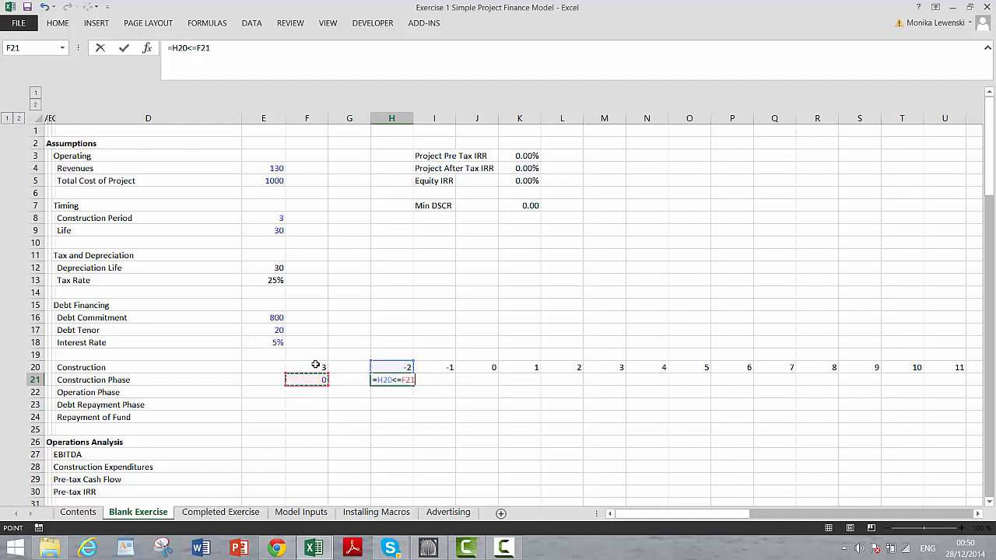
key(F4)
key(F4)
key(F4)
key(Return)
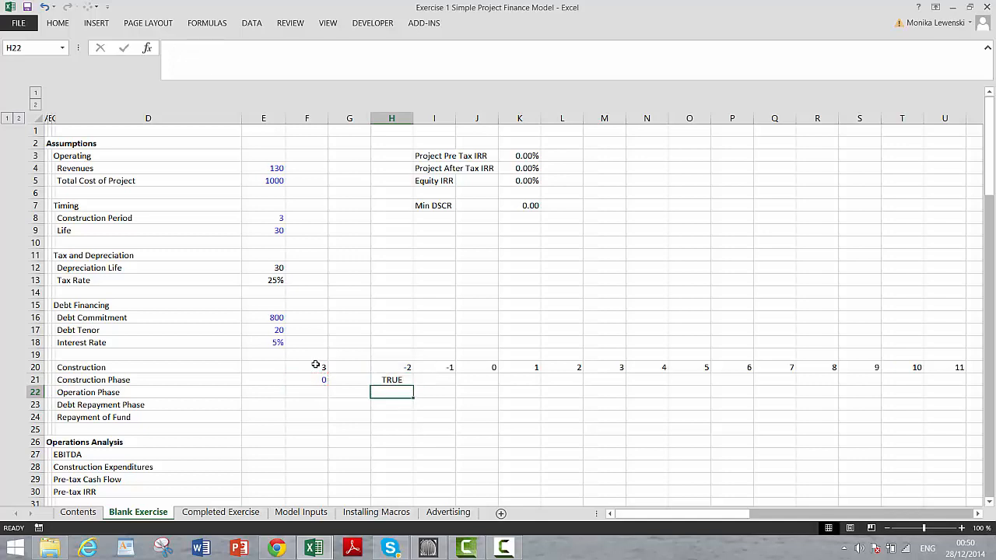
key(Up)
key(ctrl+shift+r)
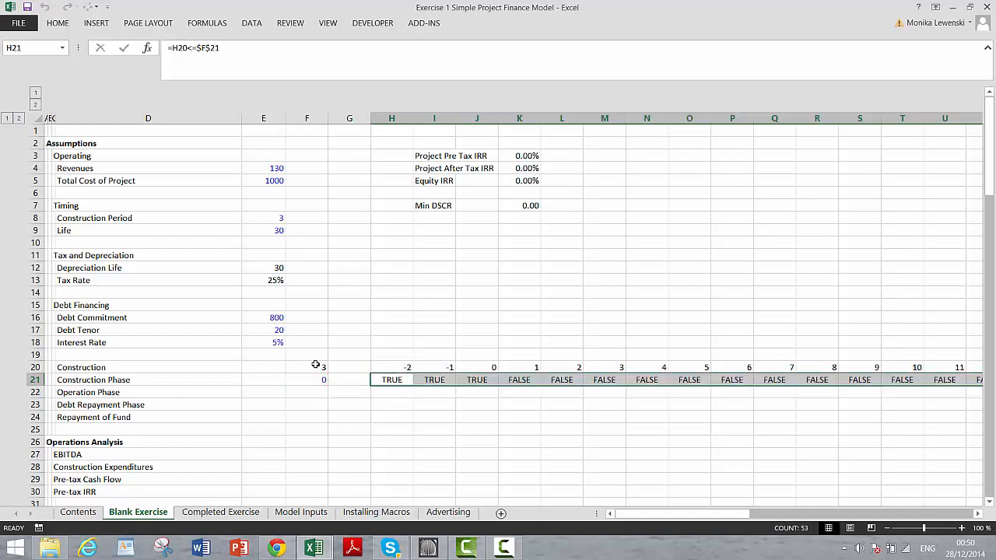
key(Down)
key(Left)
key(Left)
key(Left)
key(Left)
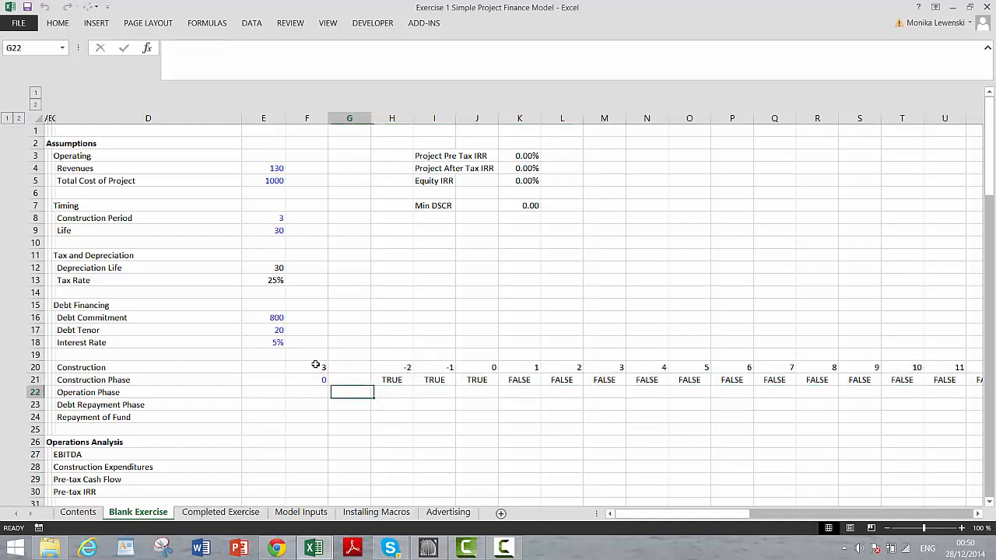
key(Right)
key(Right)
key(Right)
key(Right)
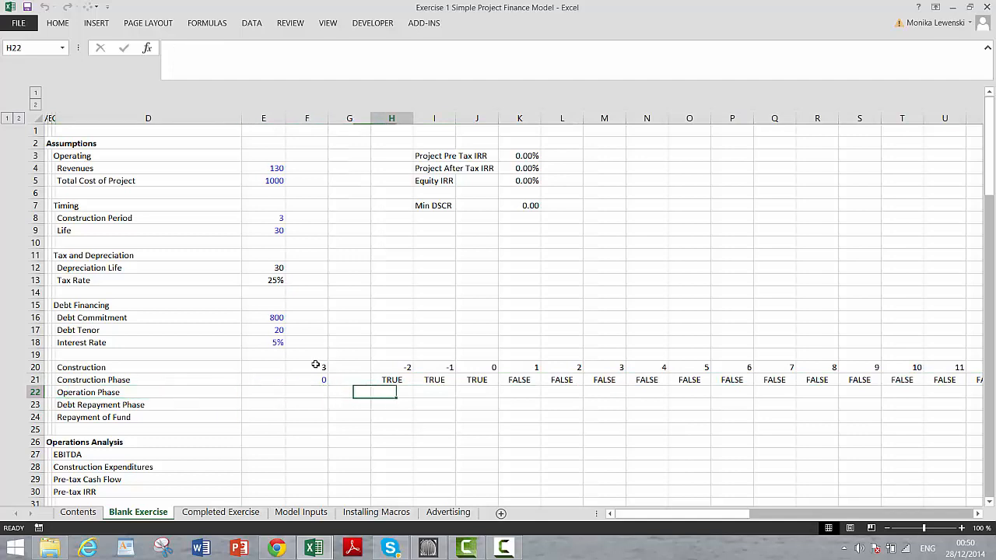
text(=a)
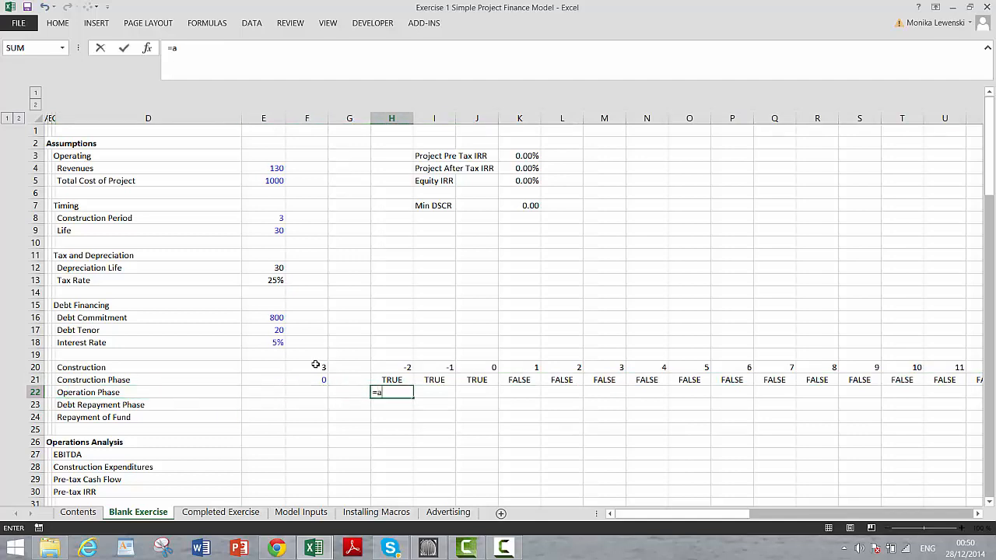
text(nd()
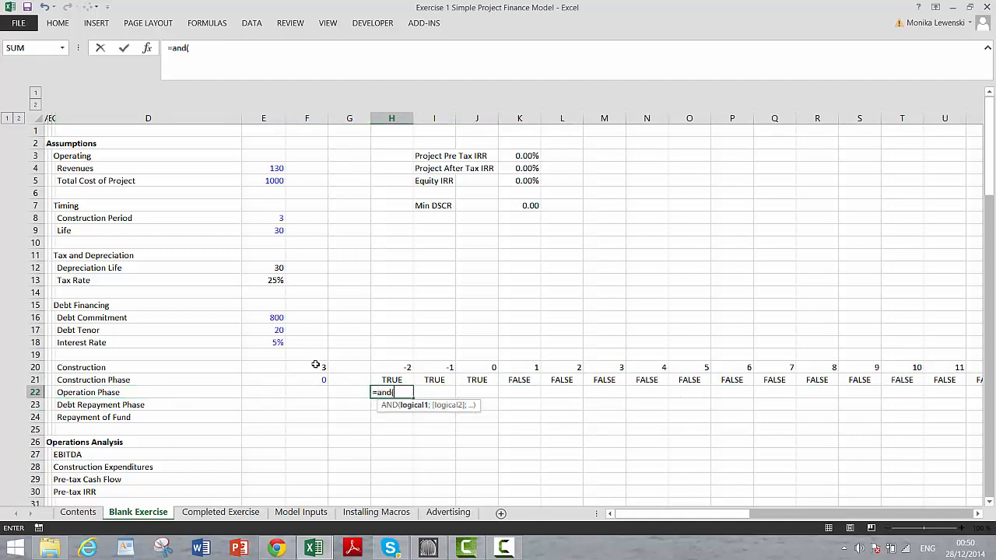
key(Escape)
Link F22 in the Operation Phase row to the Life assumption with the formula =E9
key(Left)
key(Left)
text(=)
key(Up)
key(Up)
key(Up)
key(Up)
key(Up)
key(Up)
key(Up)
key(Up)
key(Up)
key(Up)
key(Up)
key(Up)
key(Up)
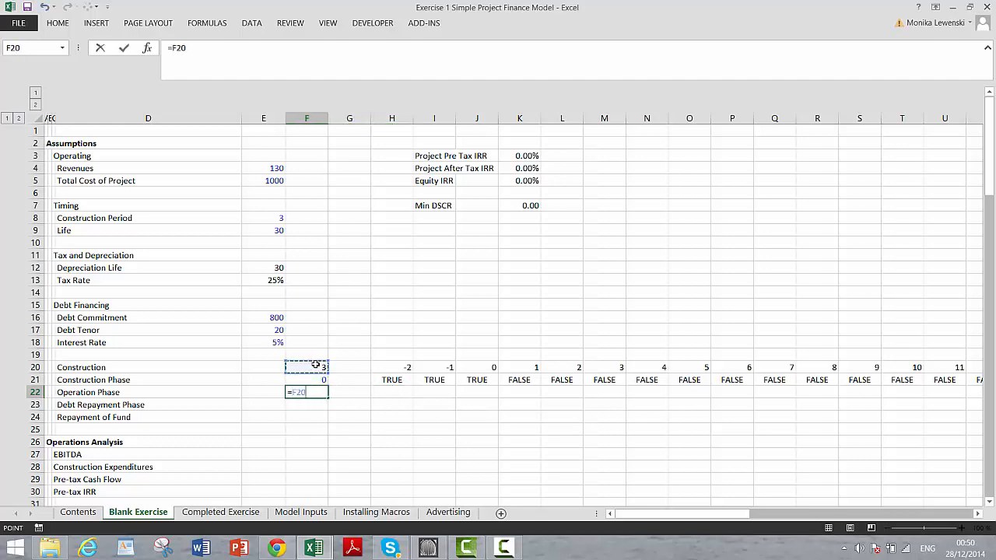
key(Left)
key(Return)
Label the Operation Phase value by entering Life in E22
key(Up)
key(Up)
key(Up)
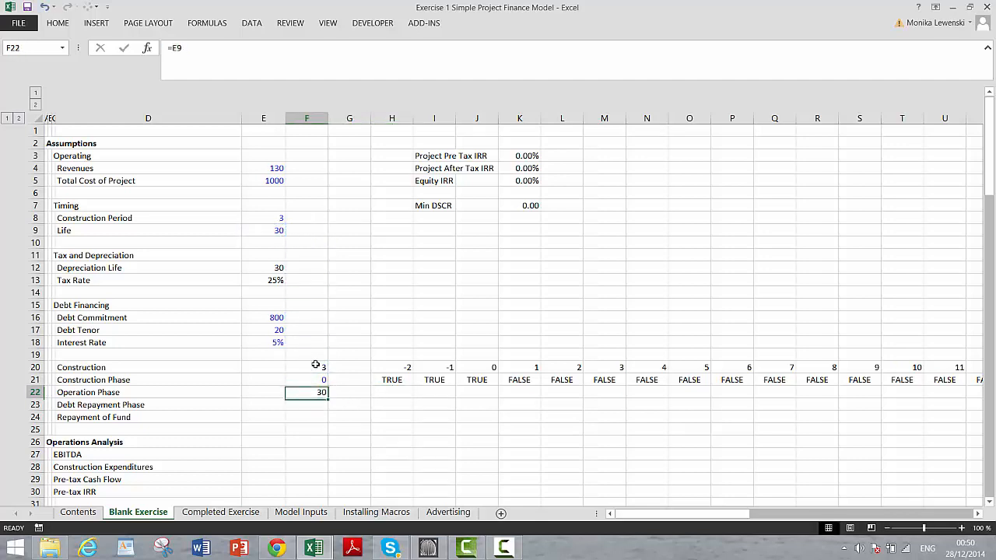
key(Down)
key(Down)
key(Left)
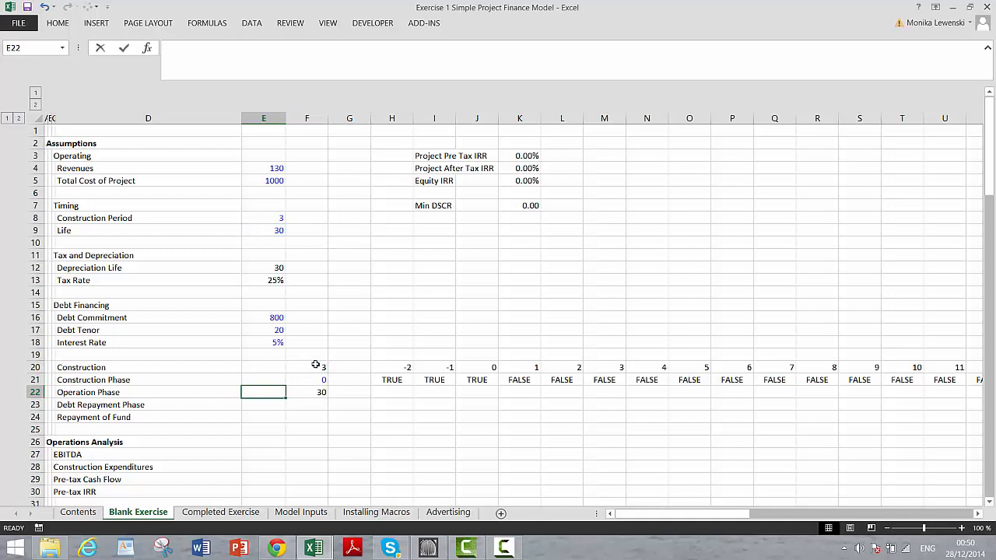
text(Life)
key(Return)
Label the Construction Phase value End of Cnstr in E21 and widen column E slightly to fit the text
key(Up)
key(Up)
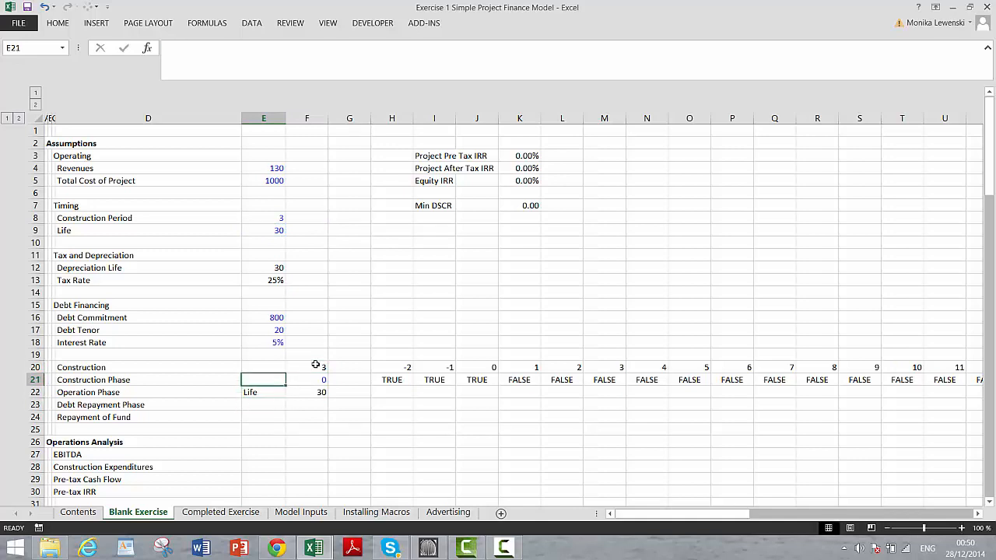
text(End oof)
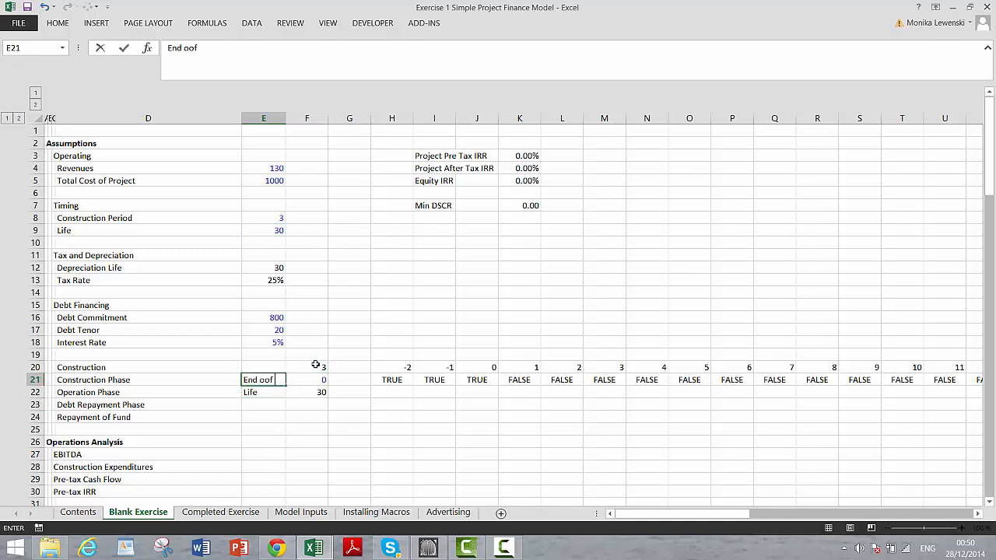
key(BackSpace)
key(BackSpace)
key(Return)
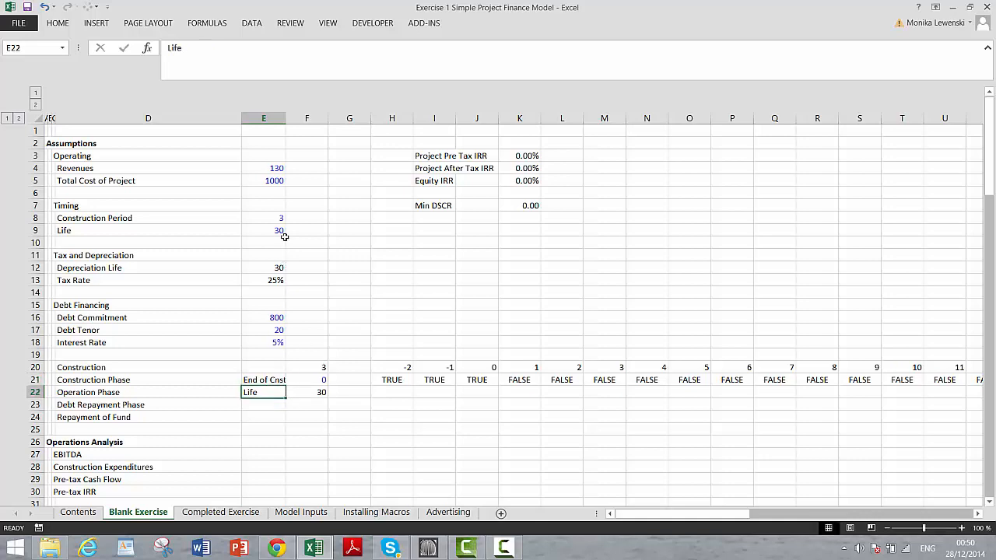
drag(285, 118, 293, 122)
Label the Construction row's value by entering Constr Per in E20
key(Up)
key(Up)
text(Constr)
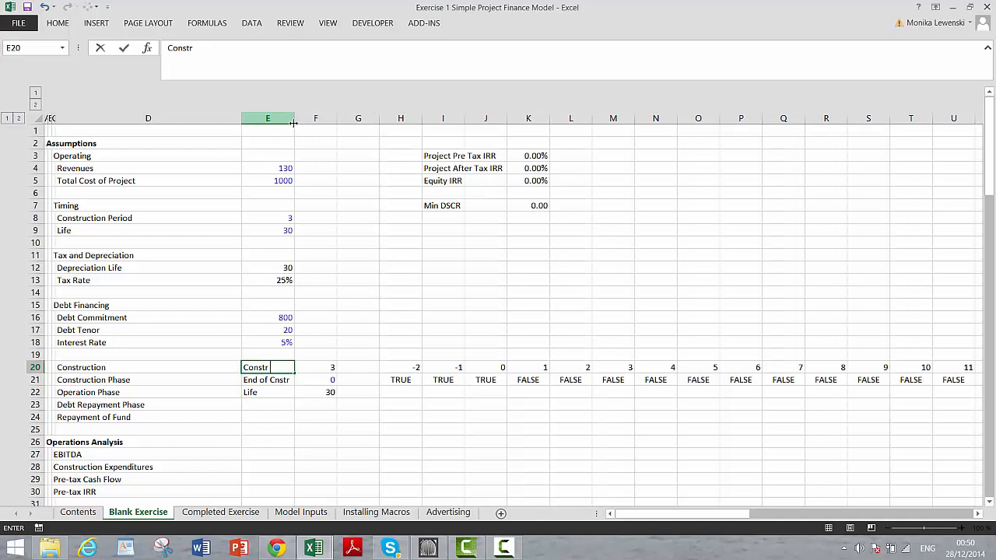
key(Return)
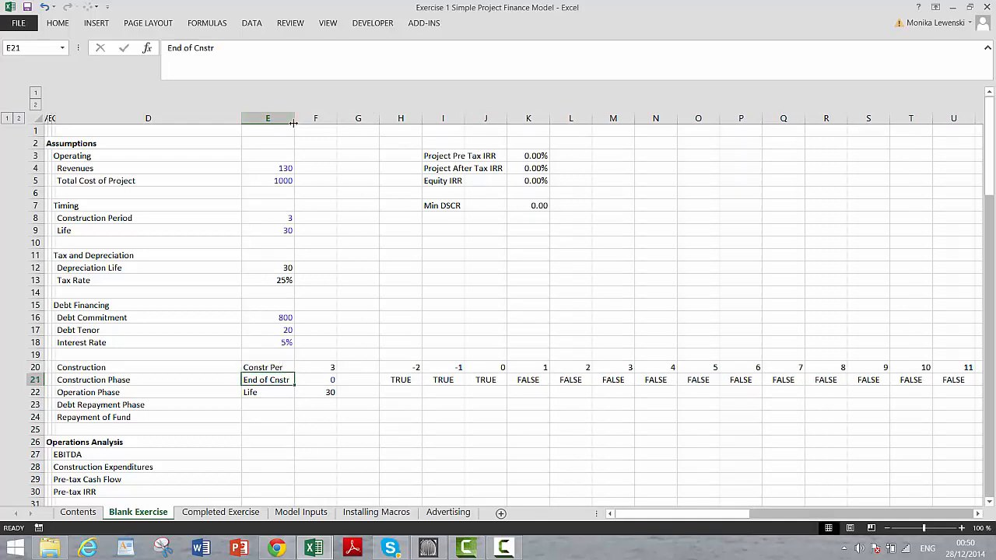
Enter =AND(H$20>0;H20<=$F22) in H22 and fill it across the Operation Phase row to the end of the timeline
key(Down)
key(Down)
key(Up)
key(Right)
key(Right)
key(Right)
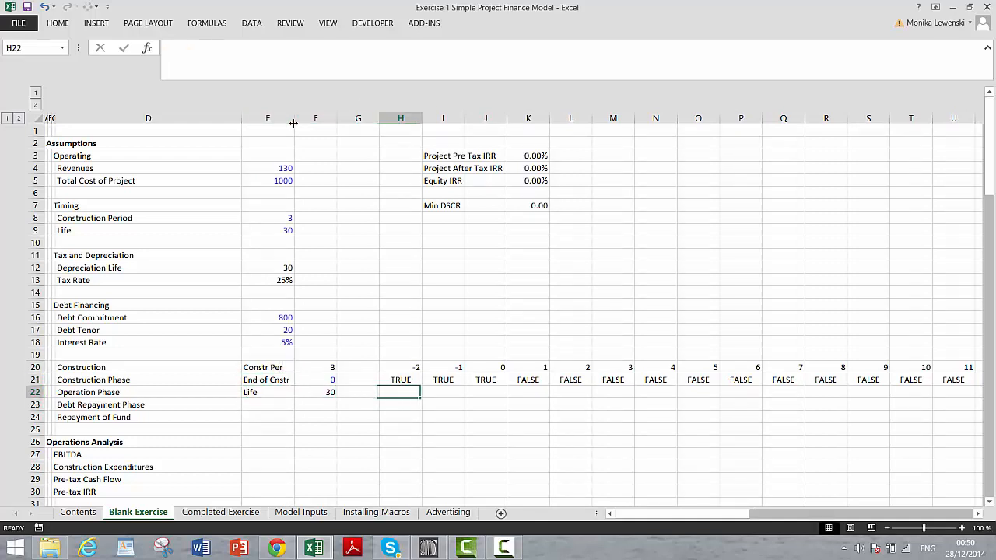
text(=and)
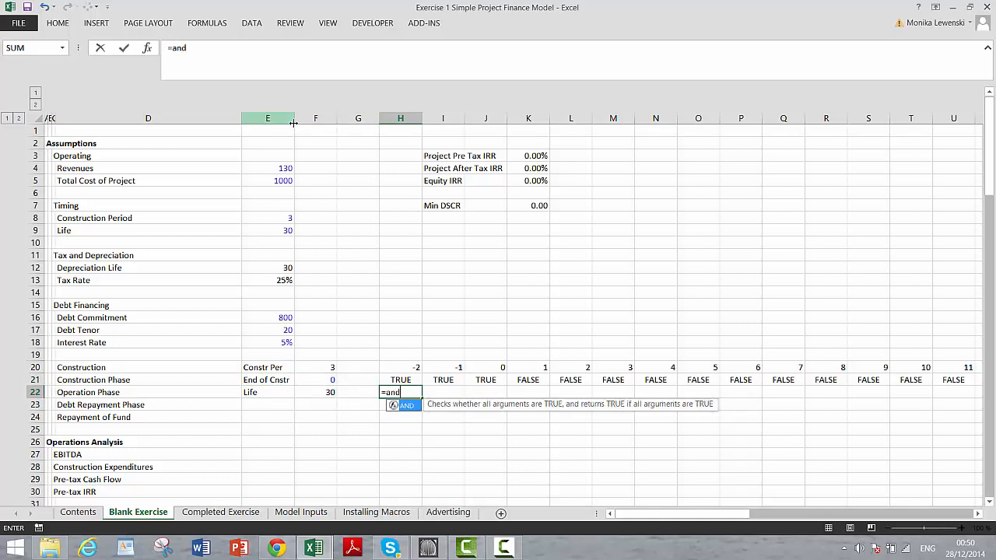
text(()
key(Up)
key(Up)
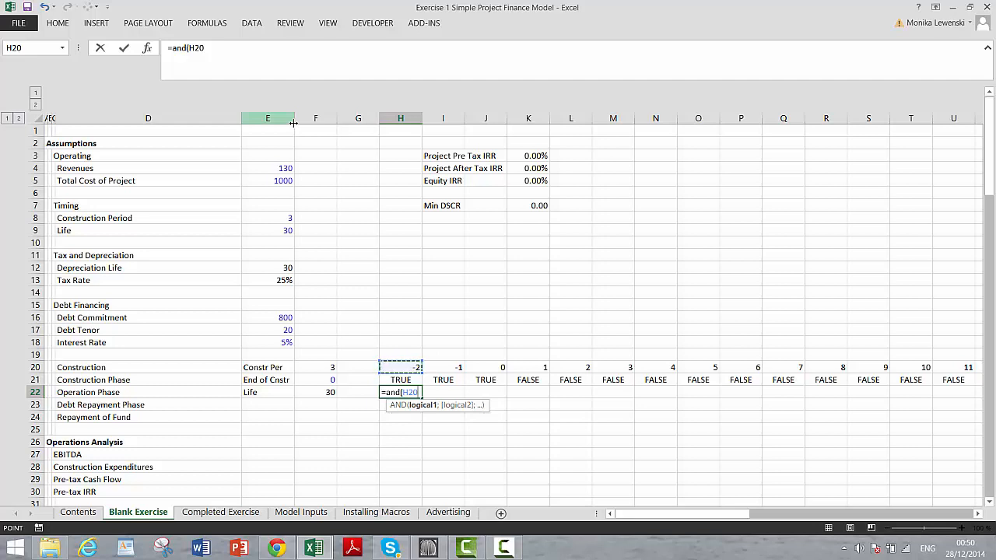
key(F2)
key(F4)
key(F4)
text(;)
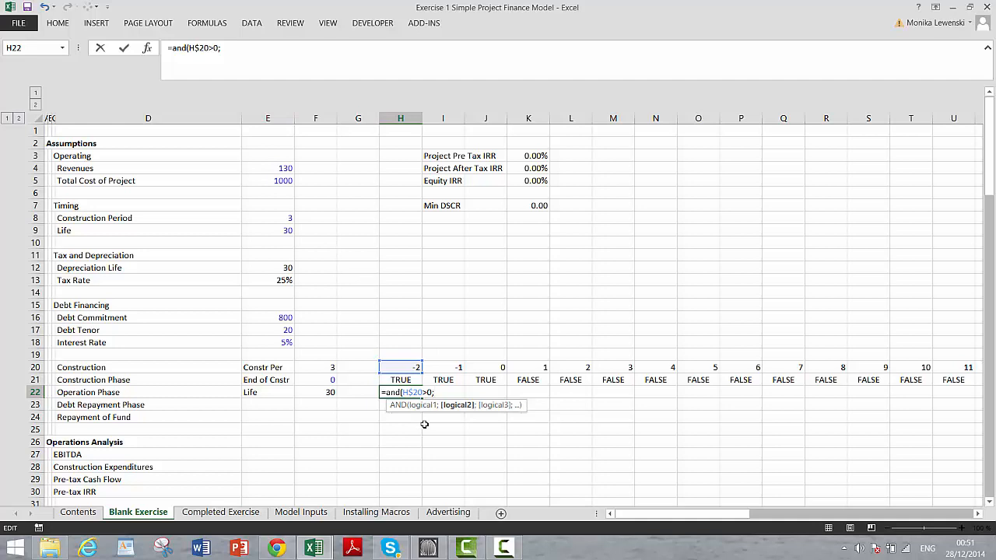
click(401, 368)
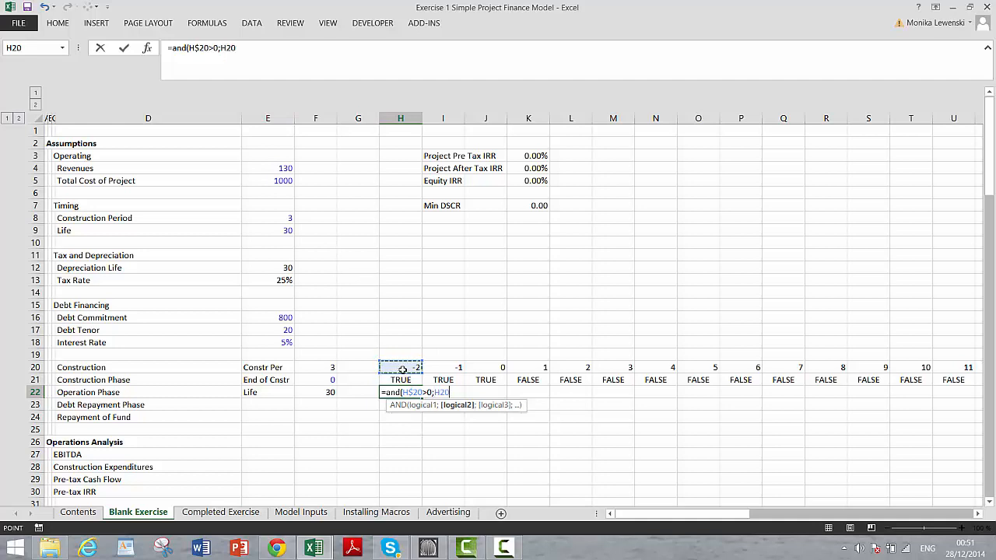
text(<=)
click(328, 386)
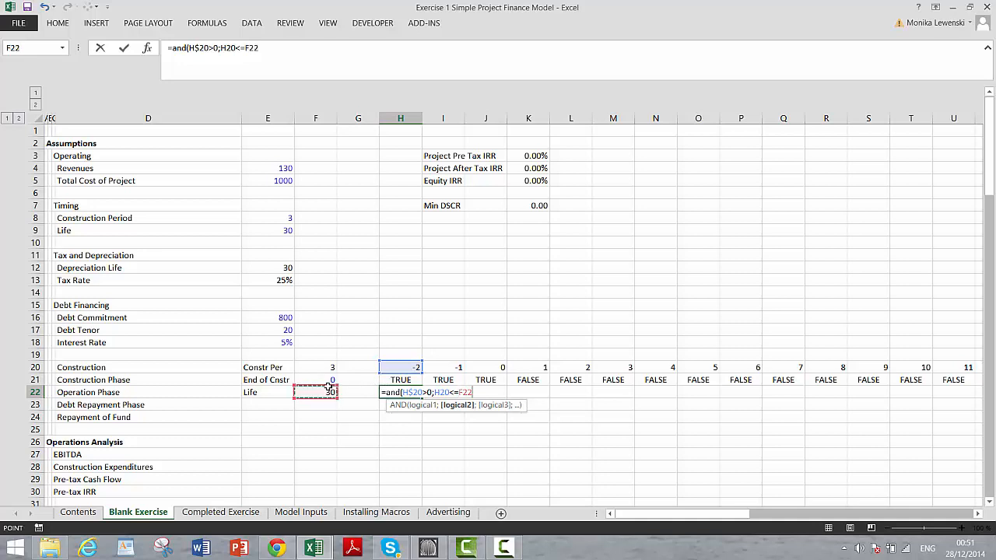
key(F5)
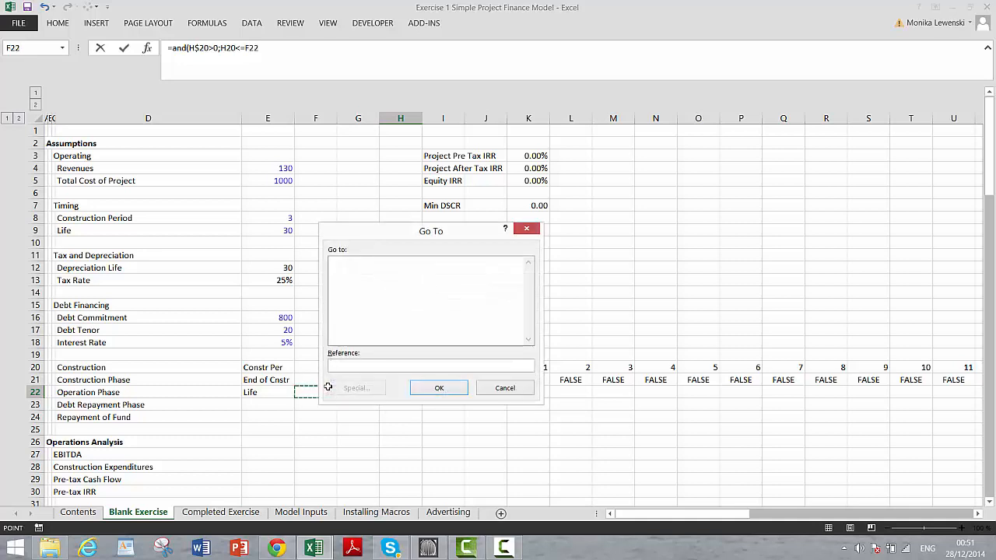
key(Escape)
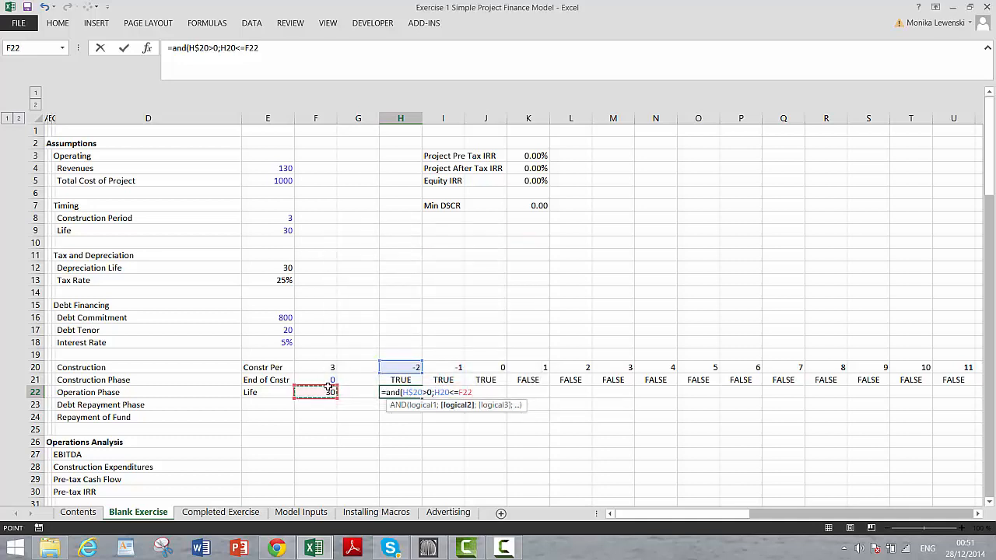
key(F4)
key(F4)
key(F4)
text())
key(Return)
key(Up)
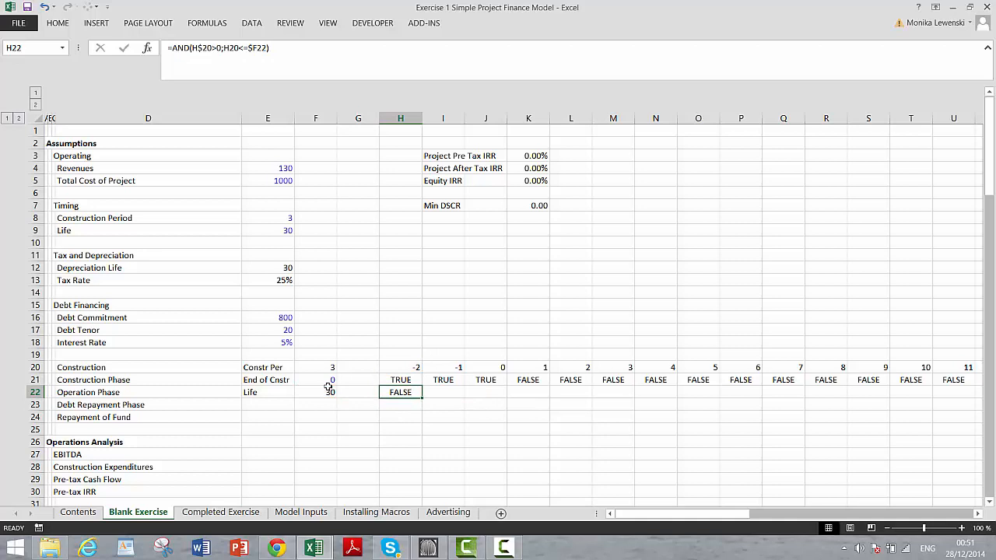
key(ctrl+shift+r)
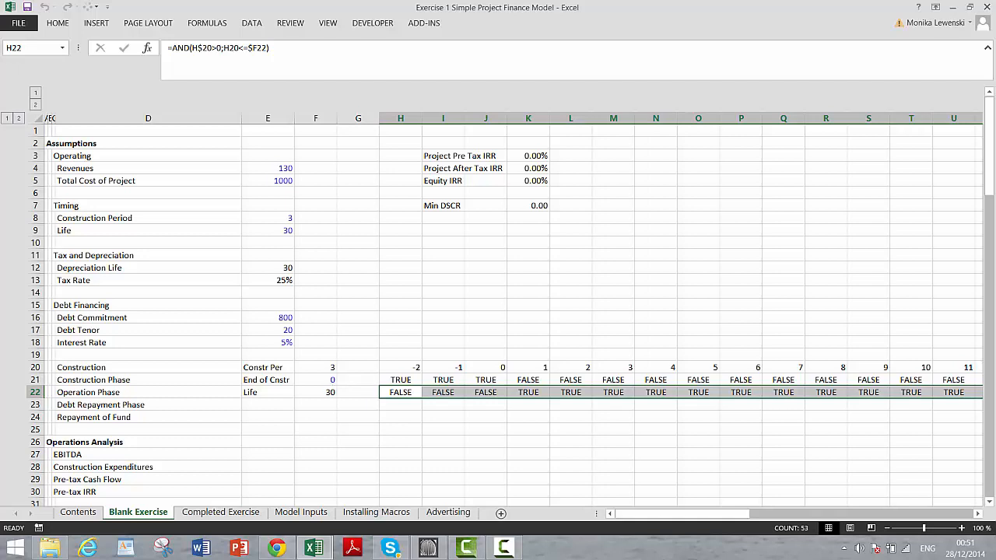
mouse_move(507, 550)
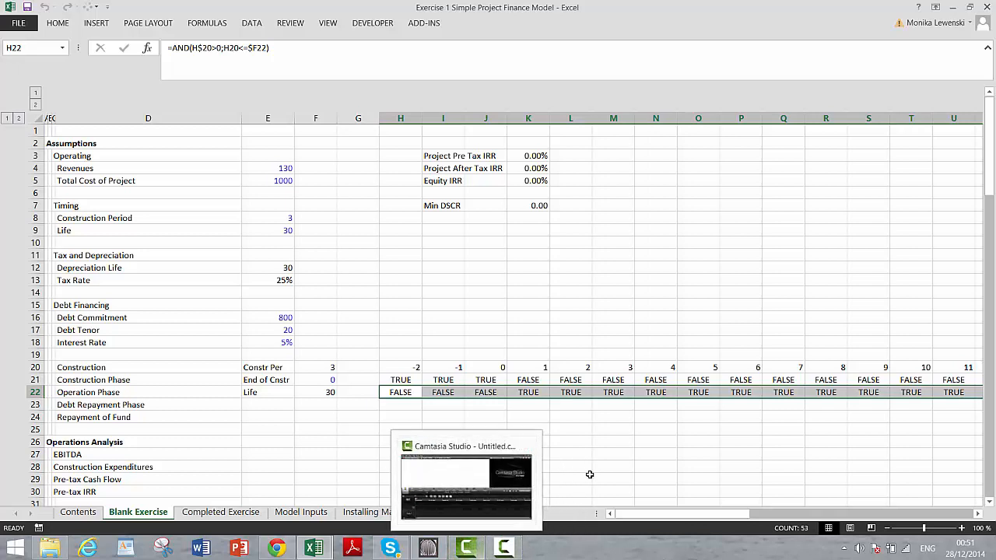
click(503, 548)
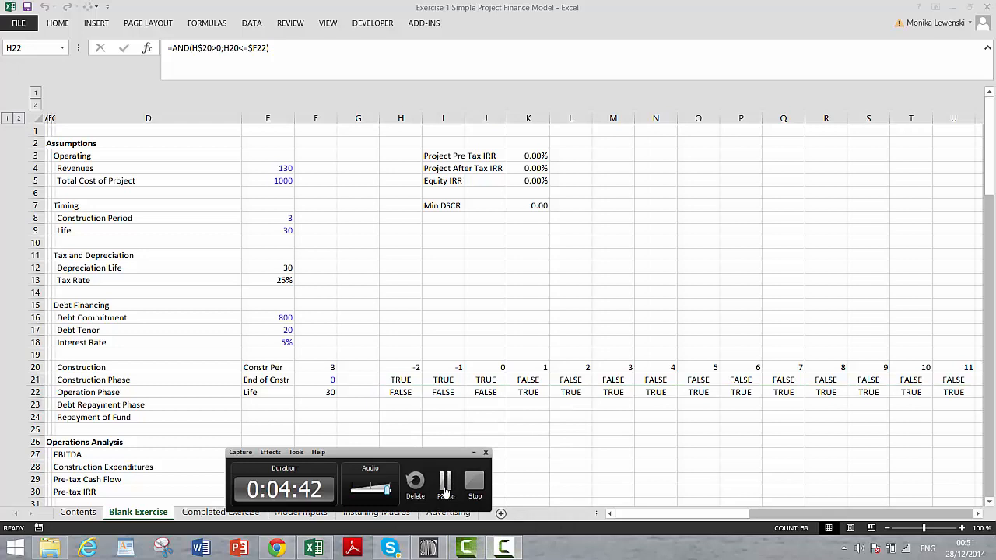
click(445, 483)
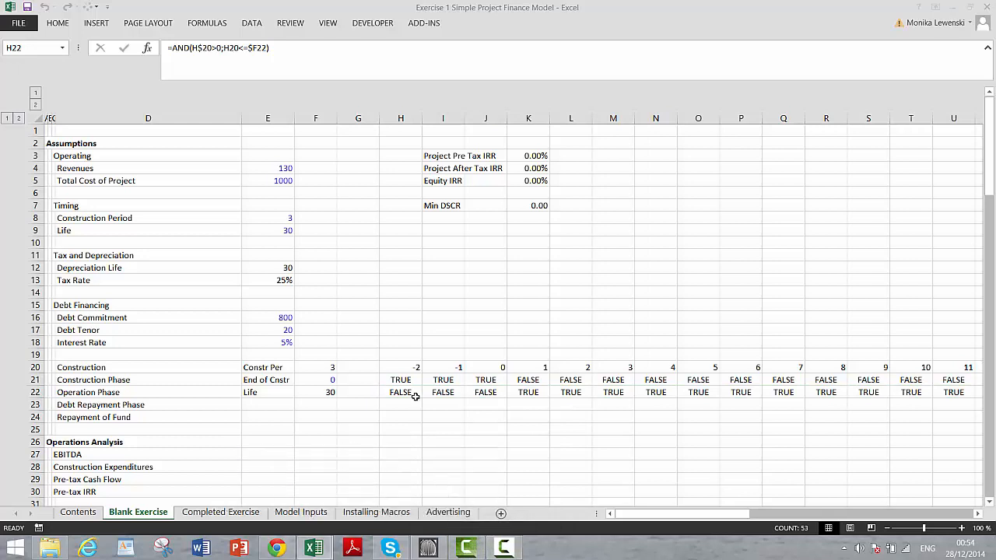
click(402, 404)
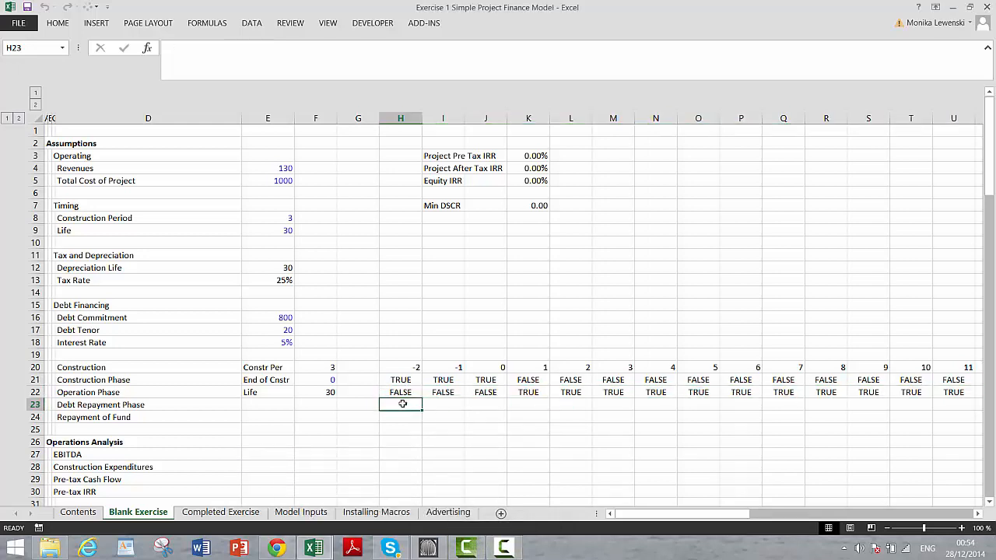
key(Left)
key(Left)
key(Left)
key(Left)
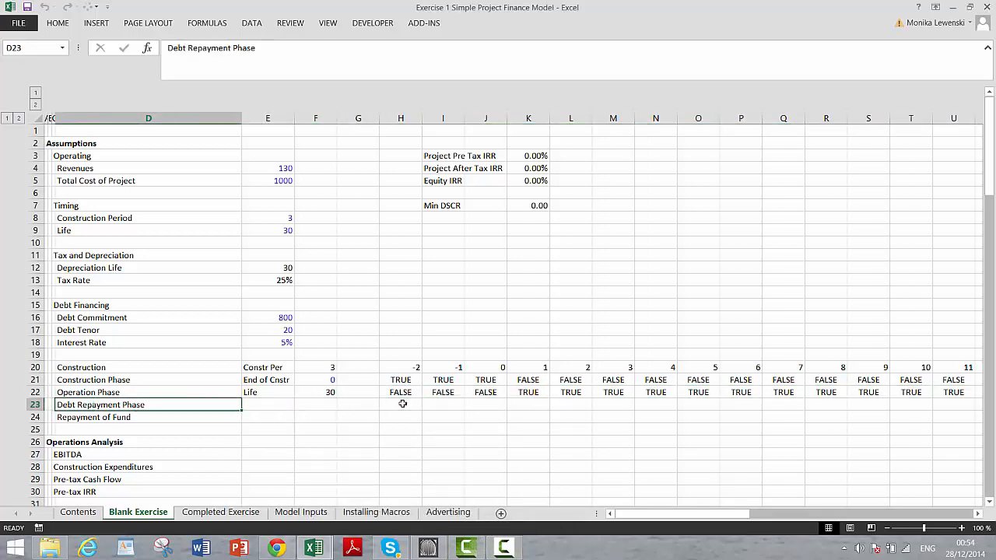
key(Right)
key(Right)
key(Left)
key(Up)
key(Up)
key(Up)
key(Up)
key(Up)
key(Up)
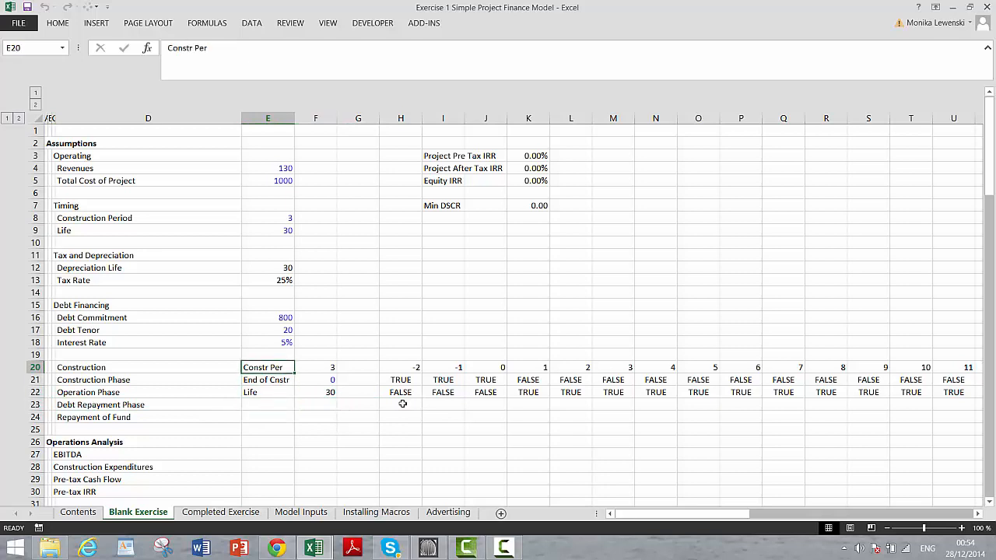
Label the Debt Repayment Phase value by entering Tenor in E23
key(Down)
key(Down)
key(Down)
key(Down)
key(Down)
key(Down)
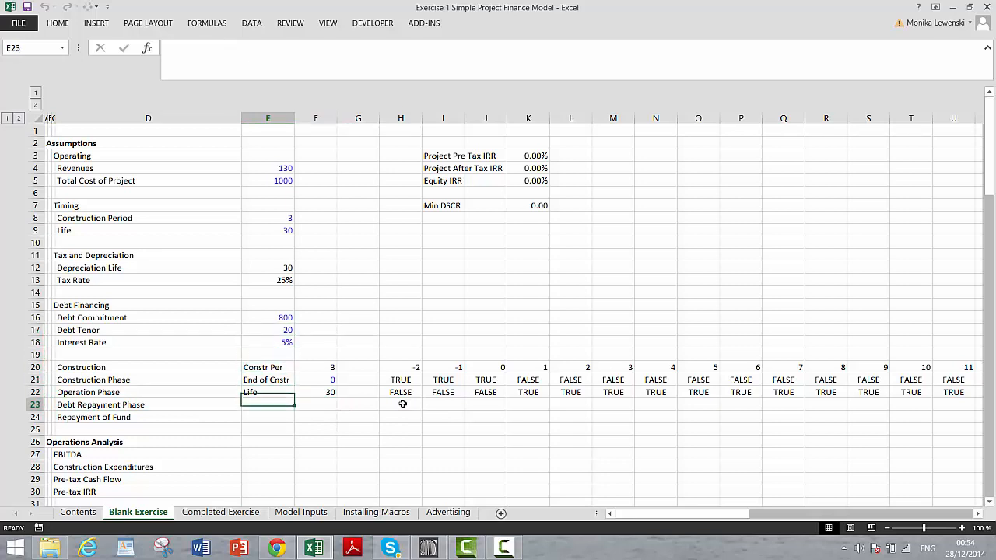
text(Tenoor)
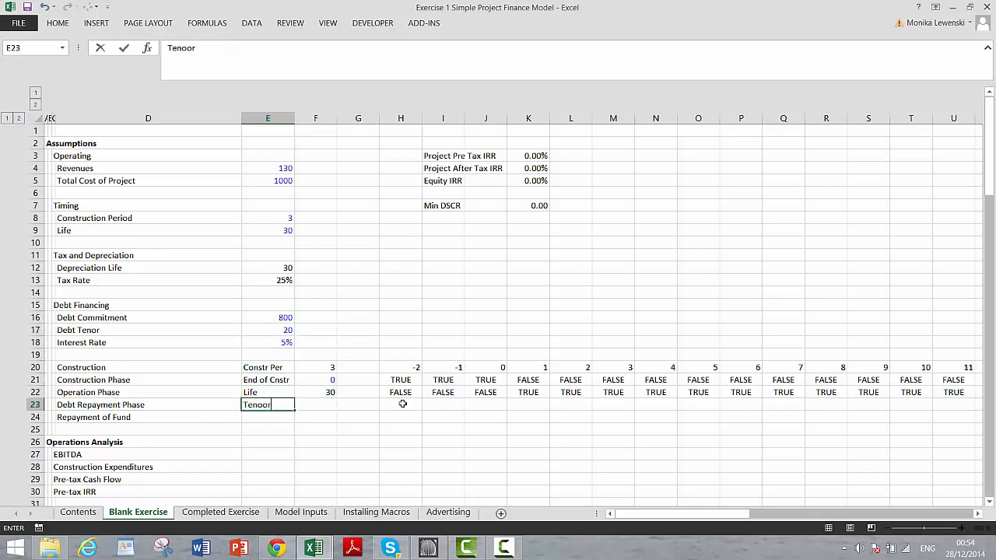
key(BackSpace)
key(BackSpace)
text(r)
key(Return)
key(Up)
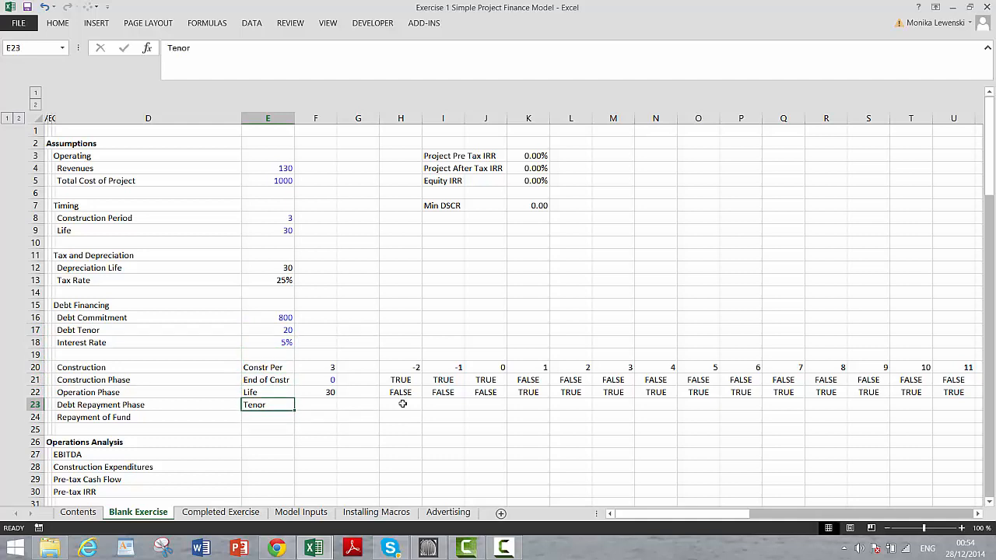
Link F23 in the Debt Repayment Phase row to the Debt Tenor assumption with the formula =E17
key(Right)
text(=)
key(Up)
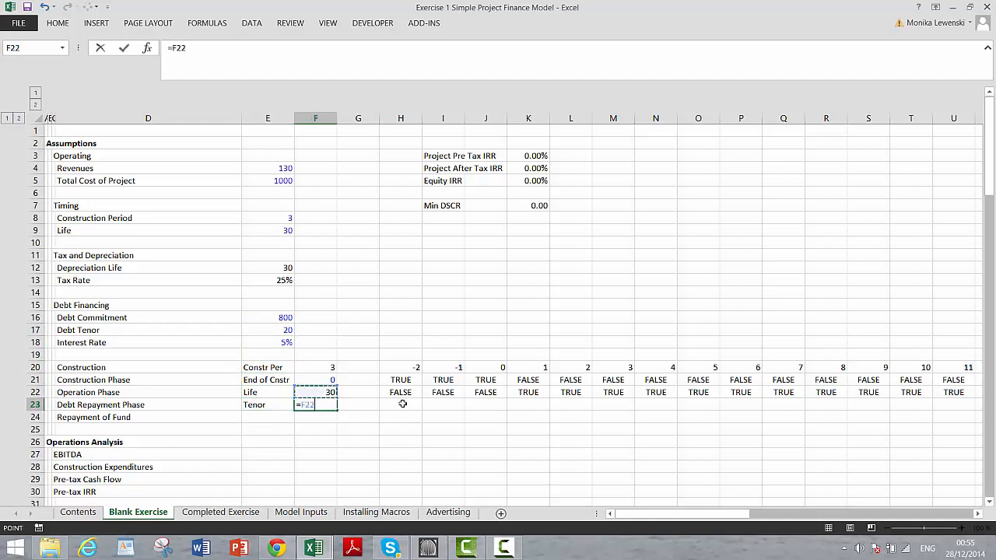
key(Up)
key(Up)
key(Up)
key(Up)
key(Up)
key(Up)
key(Up)
key(Up)
key(Up)
key(Down)
key(Down)
key(Down)
key(Down)
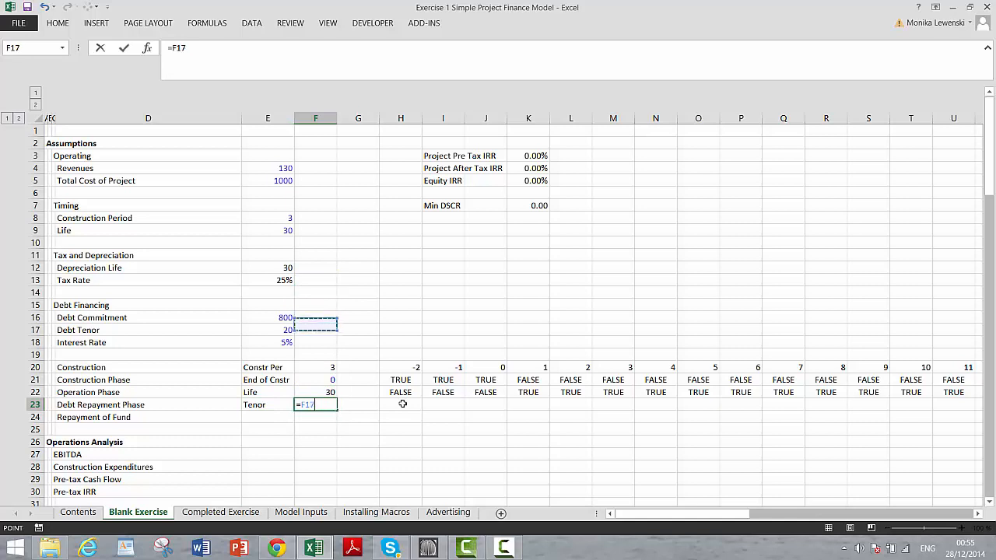
key(Left)
key(Return)
Enter =AND(H20>0;H20<=$F$23) in H23 and fill it across the Debt Repayment Phase row to the end of the timeline
key(Up)
key(Right)
key(Right)
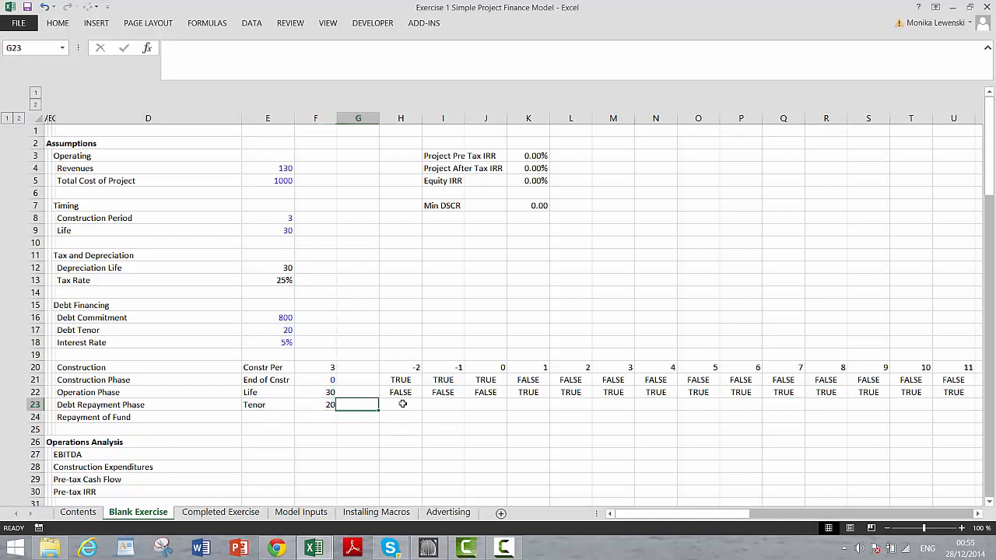
text(=)
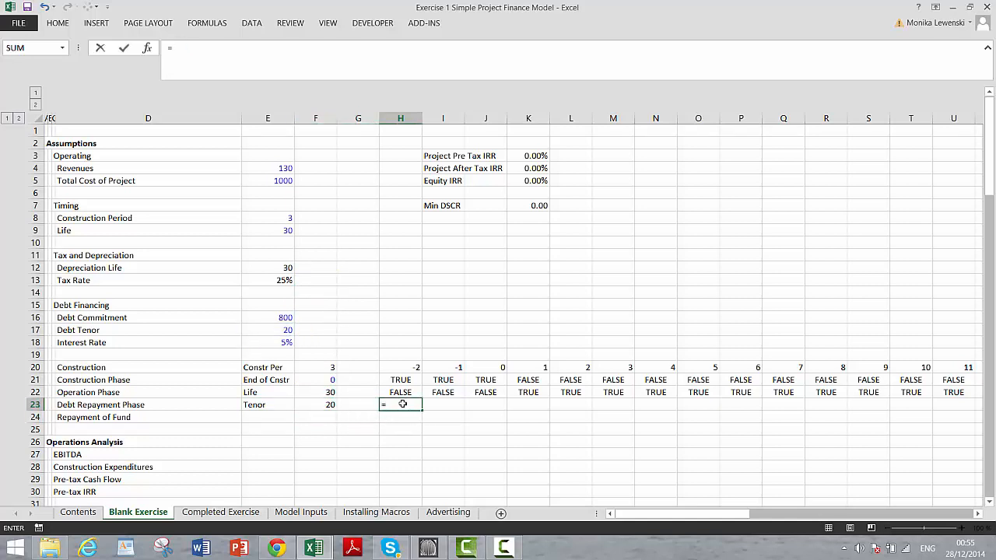
text(and()
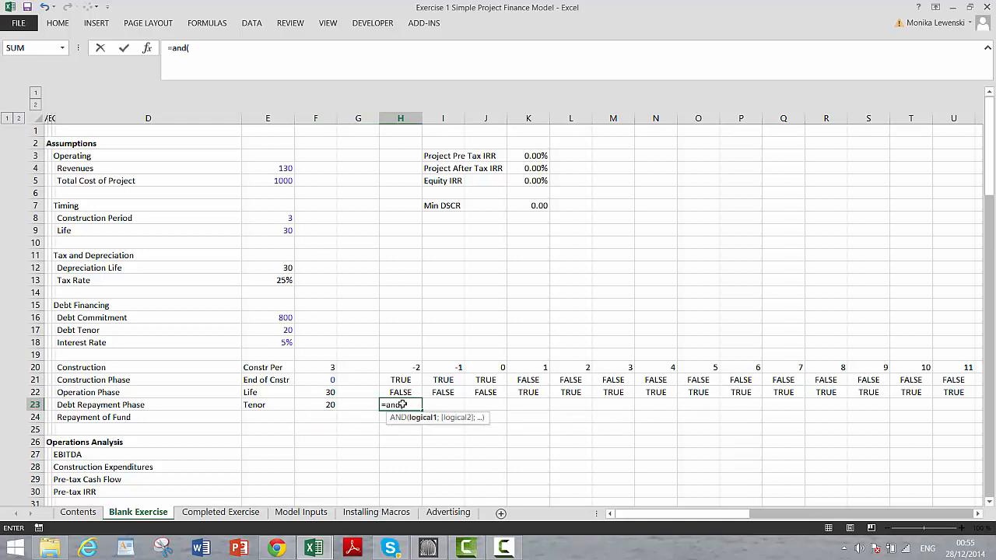
key(Up)
key(Up)
key(Up)
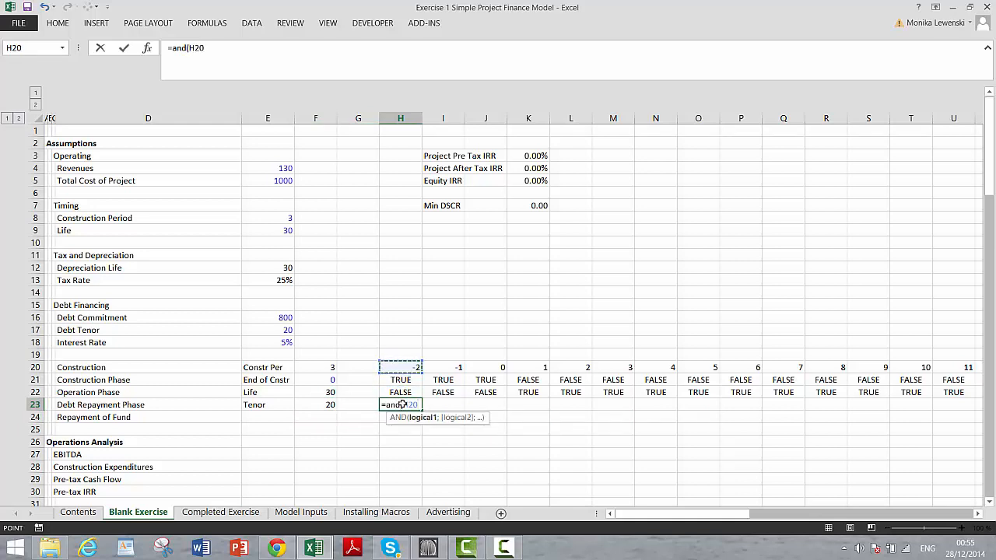
text(>0;)
key(Up)
key(Up)
key(Up)
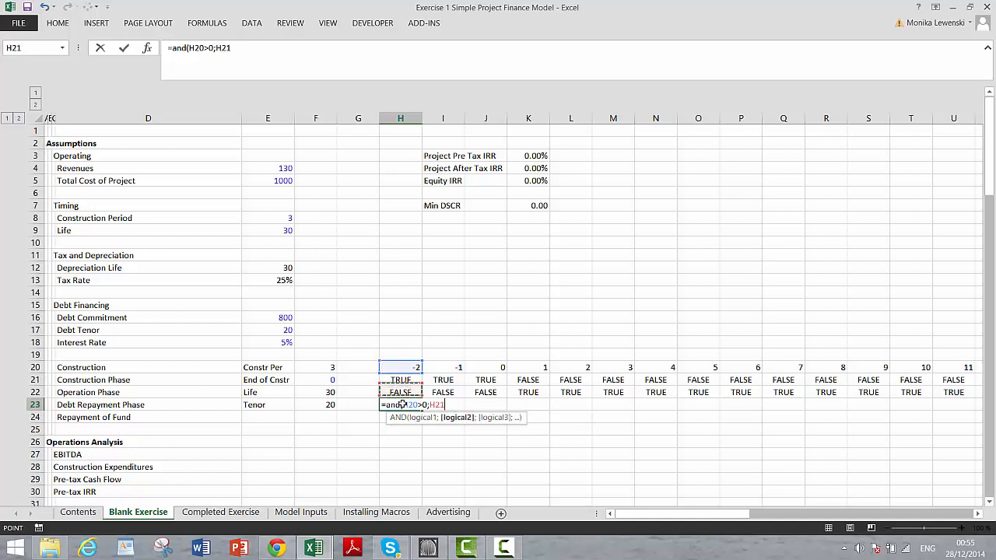
text(<)
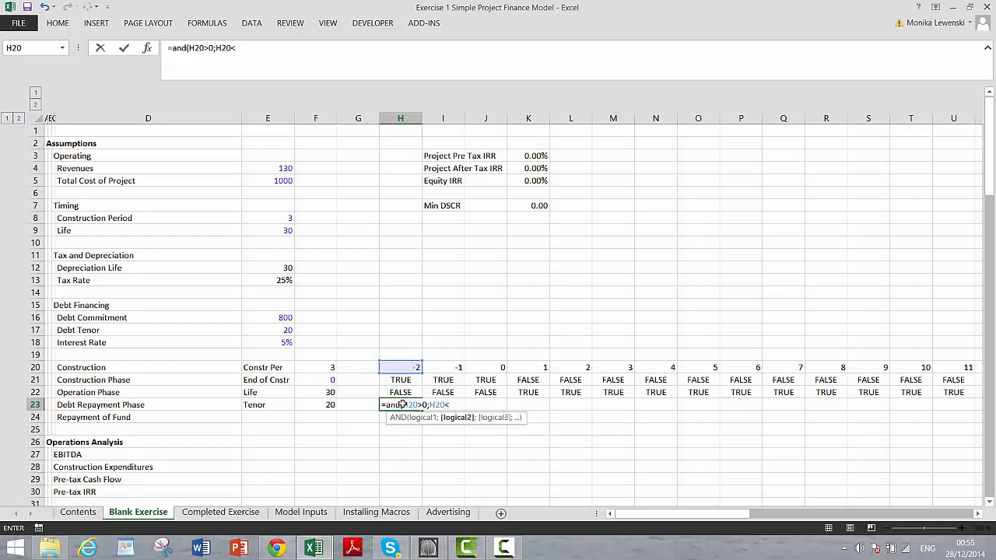
text(=)
key(Left)
key(Left)
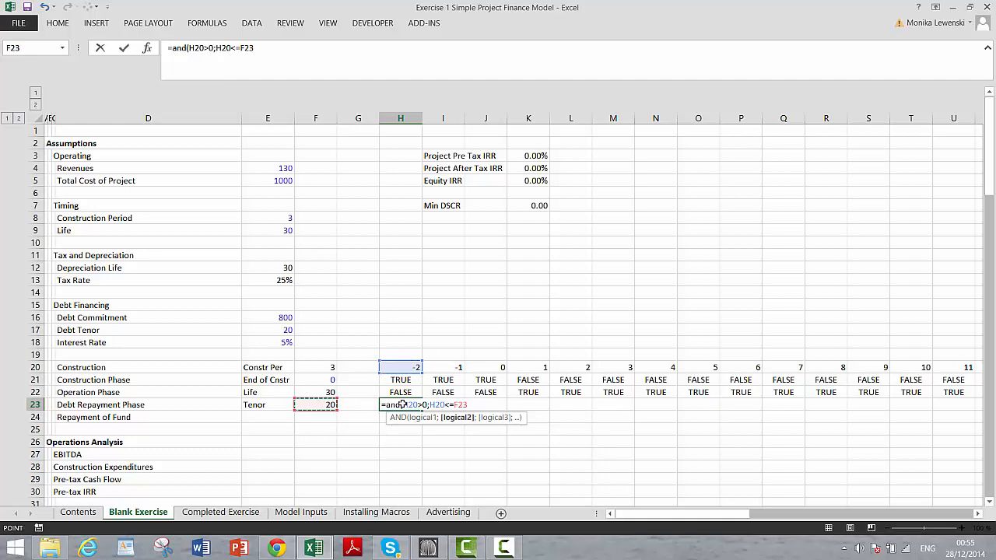
key(F4)
key(Return)
key(Up)
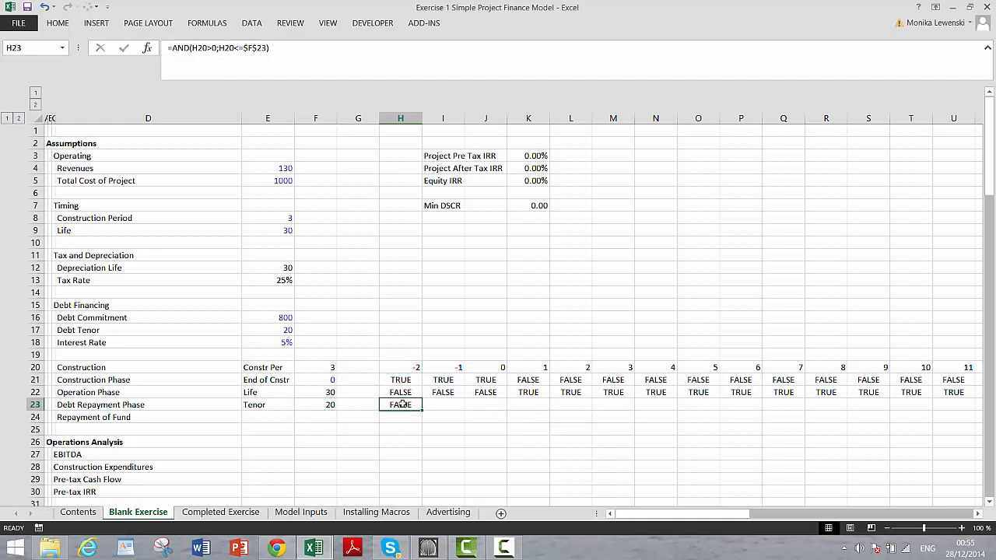
key(ctrl+shift+r)
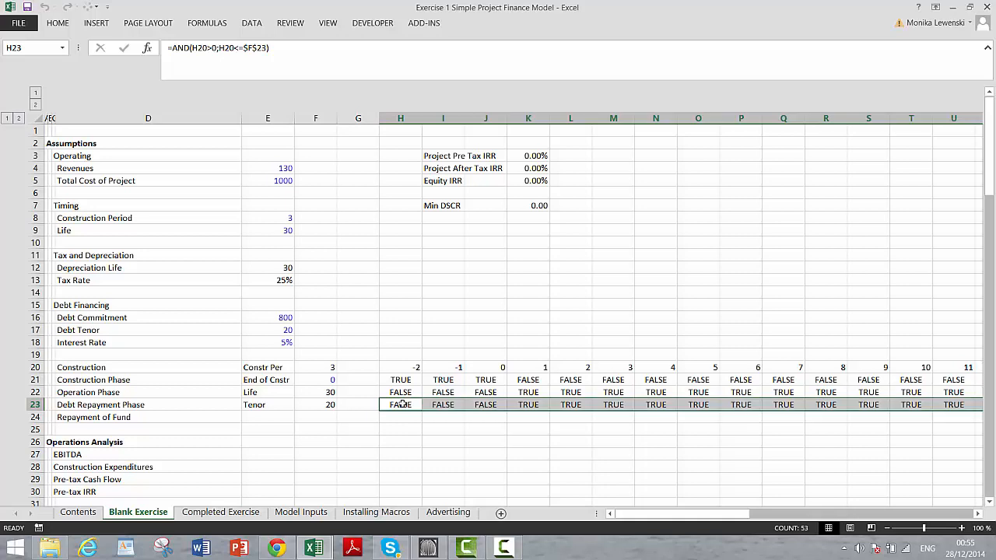
key(Down)
key(Left)
key(Left)
key(Left)
key(Left)
key(Left)
key(Right)
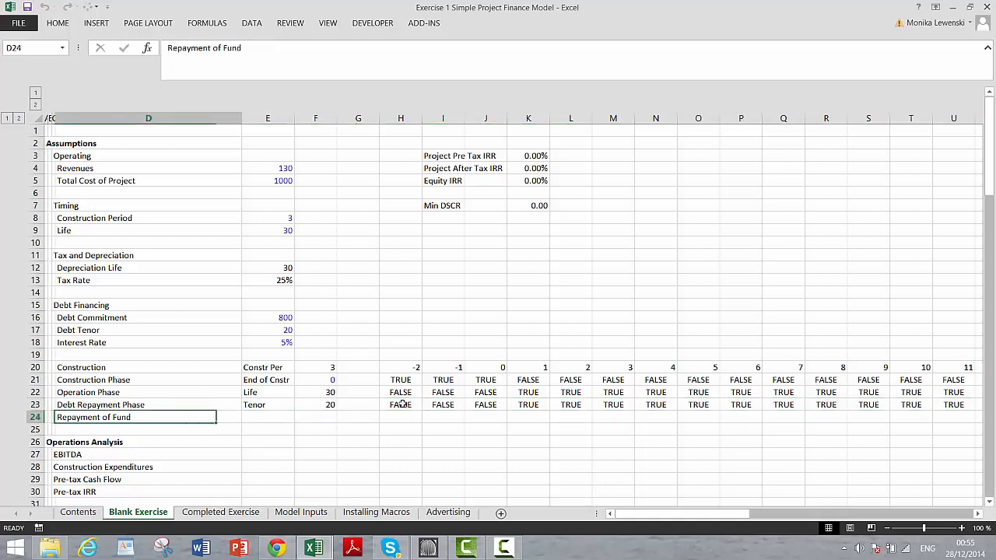
key(Right)
key(Left)
key(Right)
key(Right)
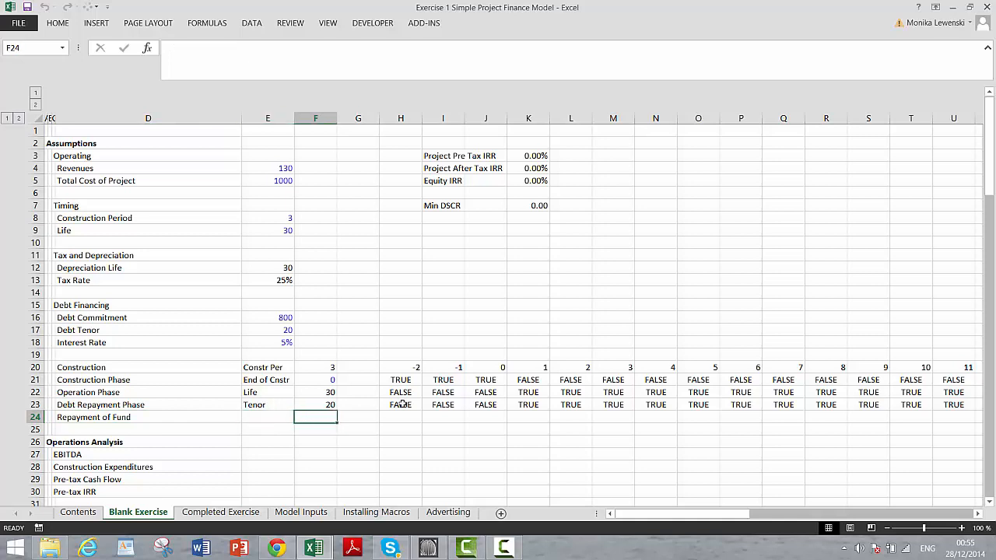
key(Left)
key(Left)
key(Right)
key(Left)
key(Right)
key(Right)
key(Up)
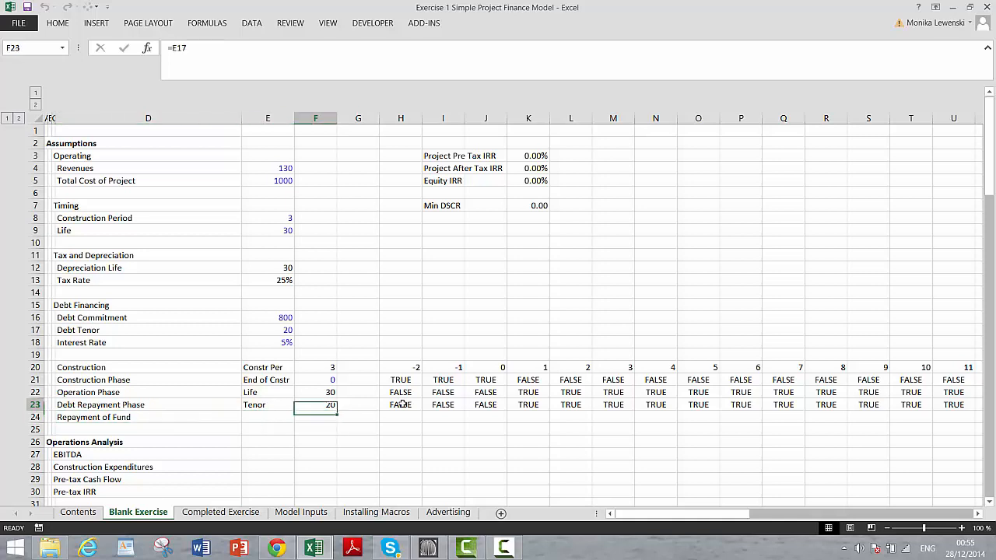
Colour the phase flags in rows 21 to 23 from H to BH, with TRUE in blue and FALSE in red
key(Up)
key(Up)
key(Right)
key(Right)
key(shift+Down)
key(shift+Down)
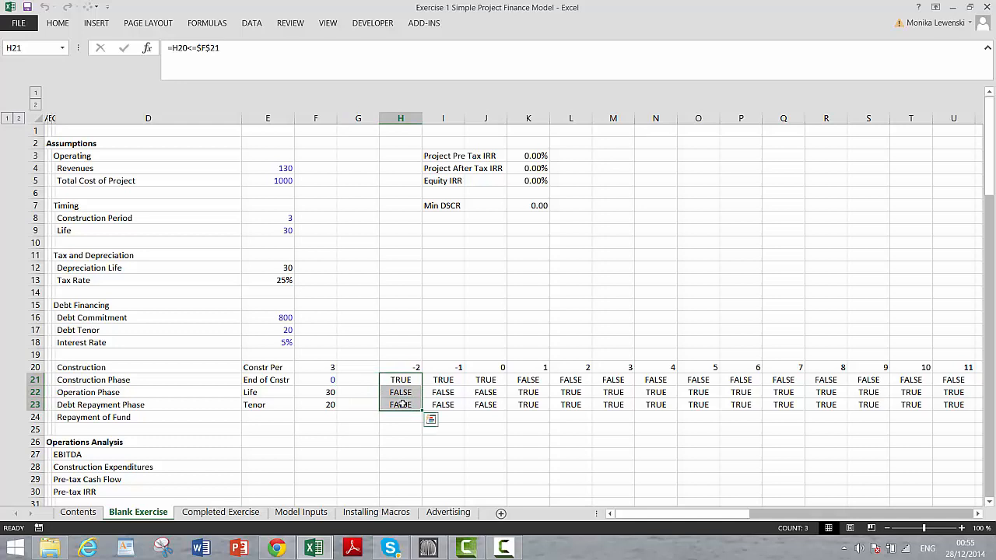
key(ctrl+shift+Right)
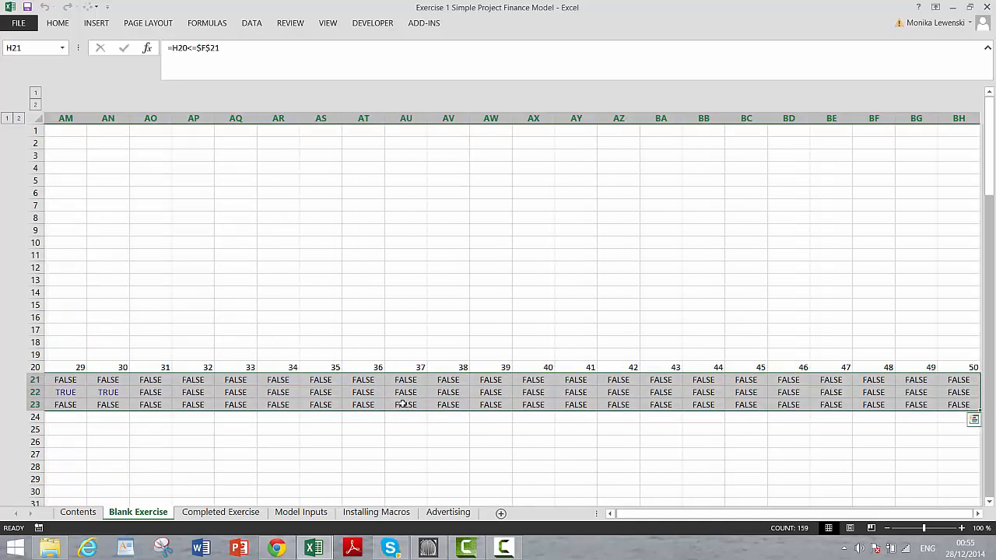
key(Home)
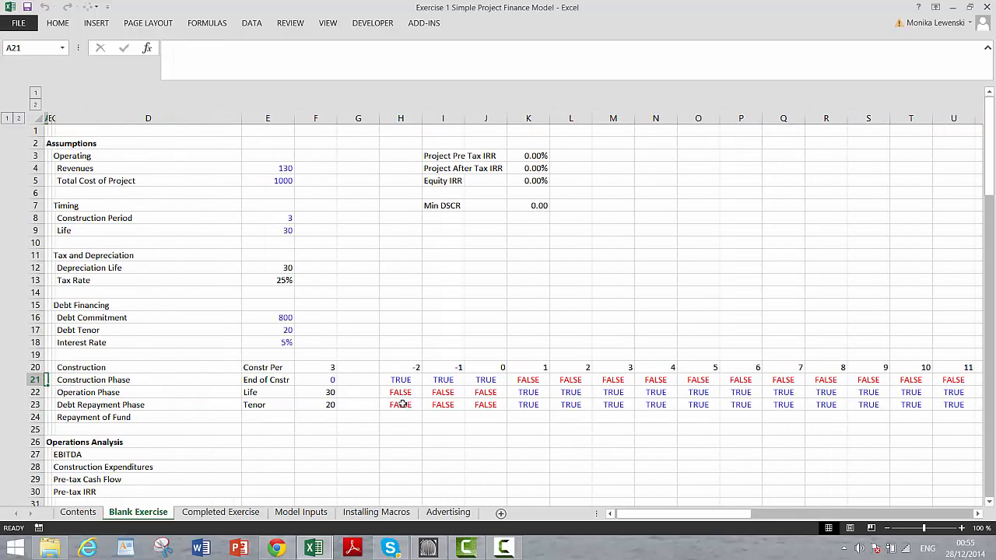
Examine the workbook's add-in commands and the macro code behind its shortcuts in the Visual Basic editor
click(420, 24)
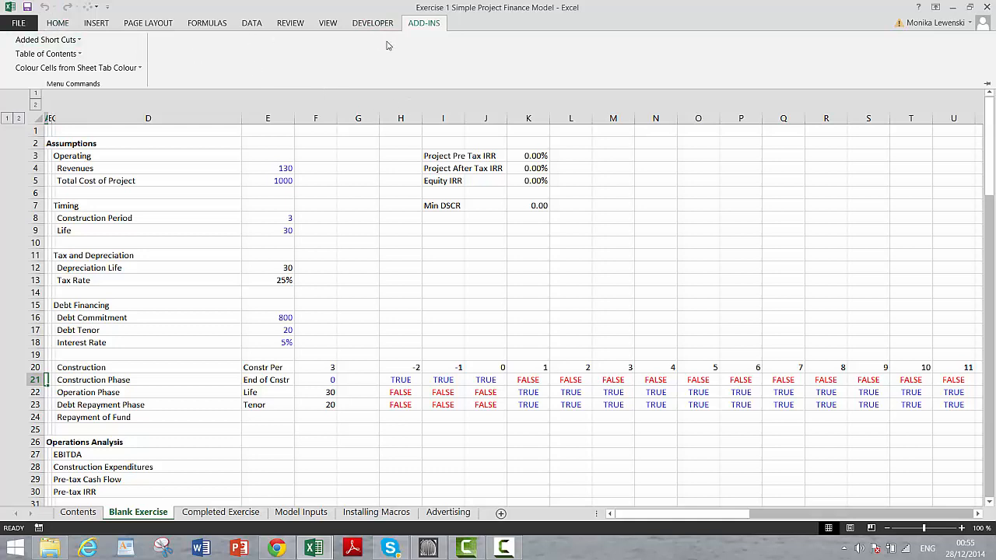
click(363, 26)
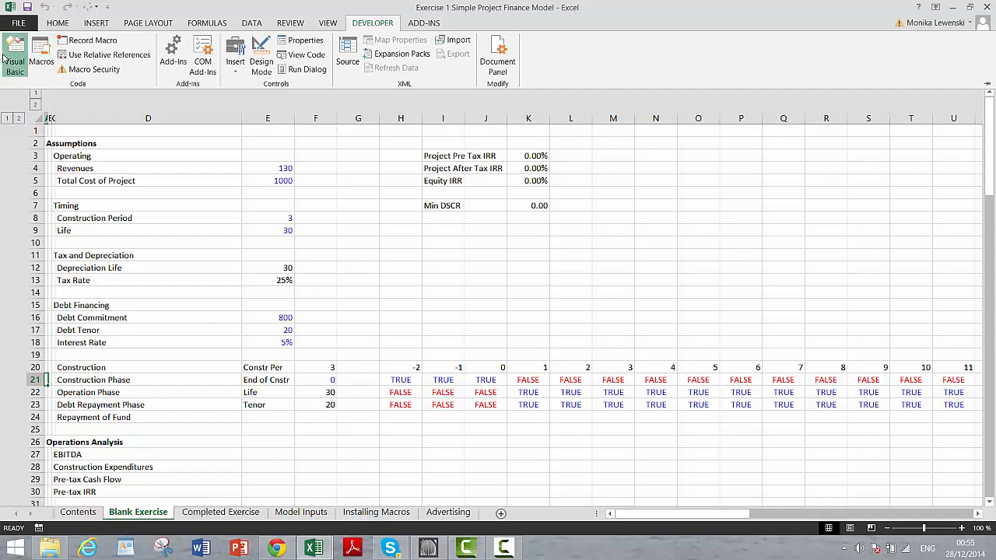
key(ctrl+F1)
key(alt+F11)
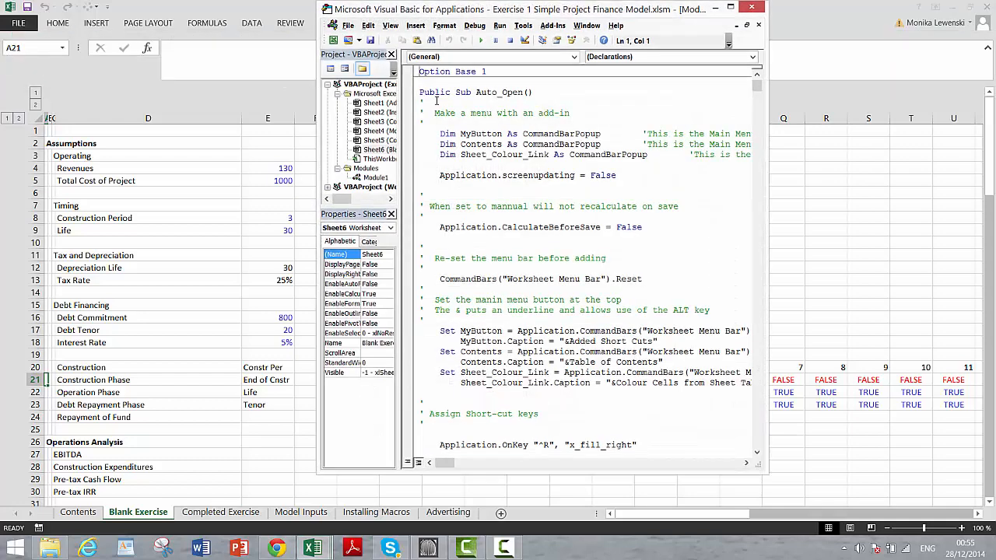
click(239, 193)
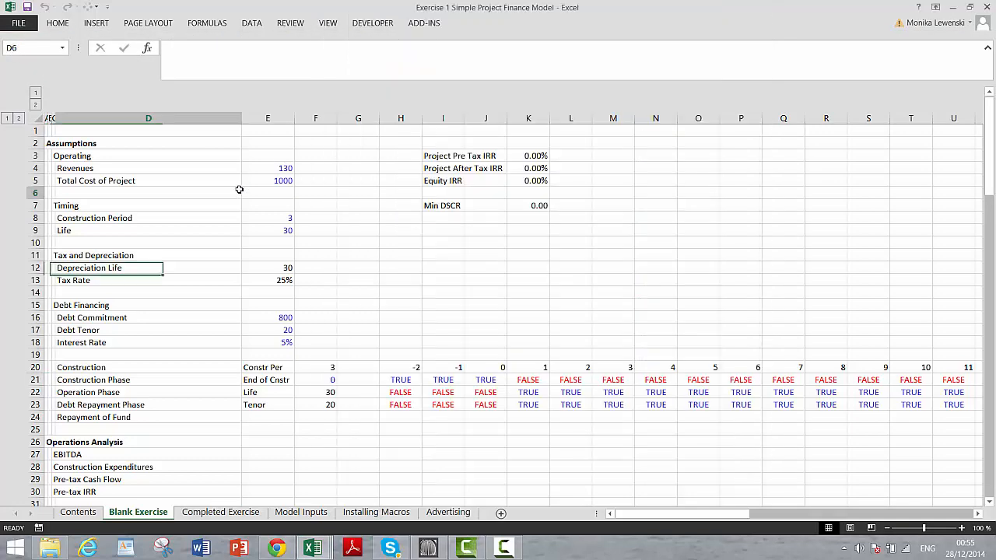
Label the EBITDA input value by entering Base in E27
click(385, 381)
key(Down)
key(Down)
key(Down)
key(Down)
key(Down)
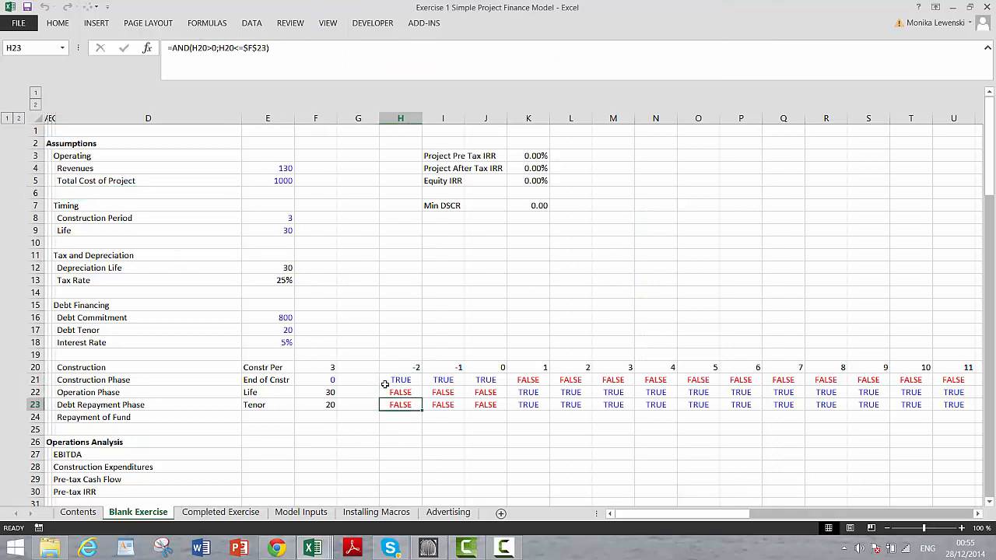
key(Left)
key(Down)
key(Down)
key(Down)
key(Down)
key(Down)
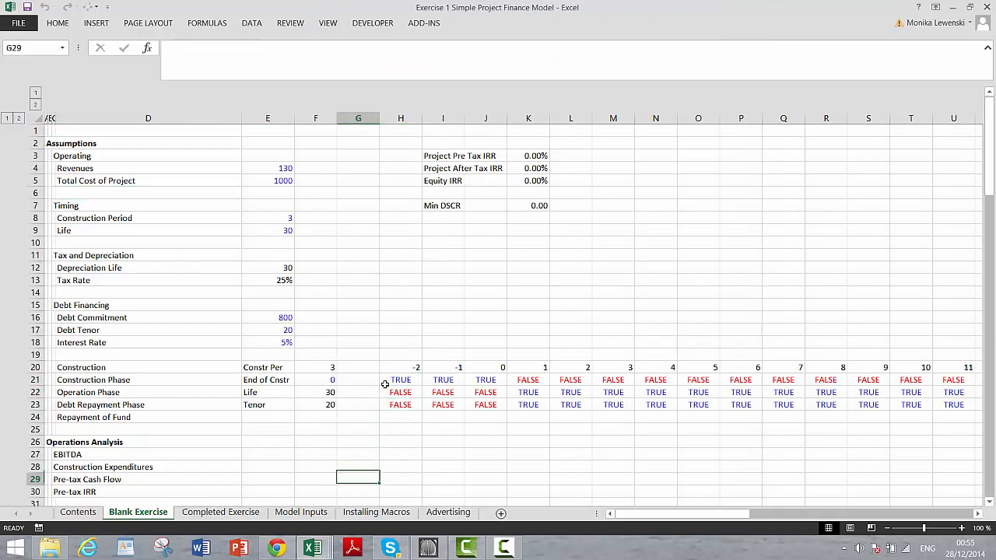
key(Up)
key(Up)
key(Up)
key(Up)
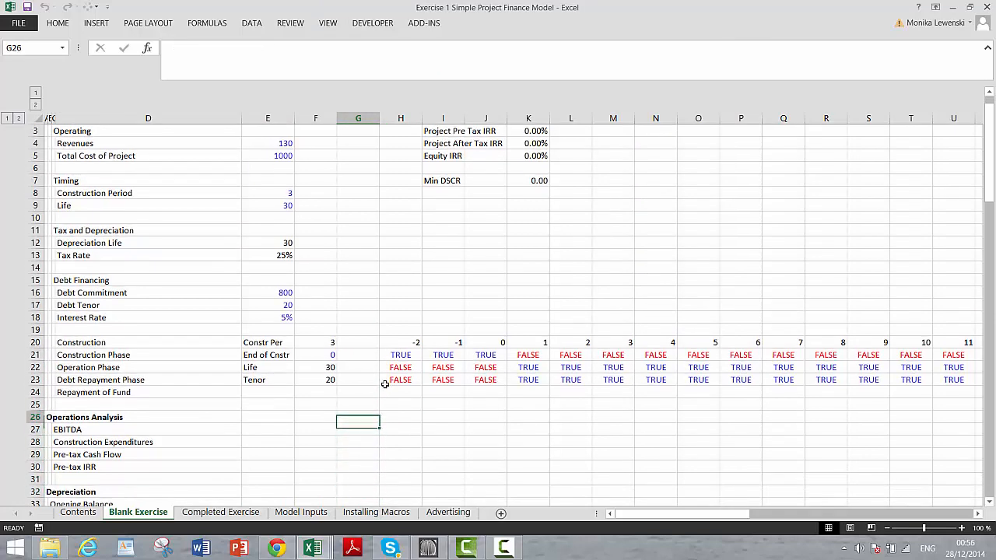
key(Left)
key(Left)
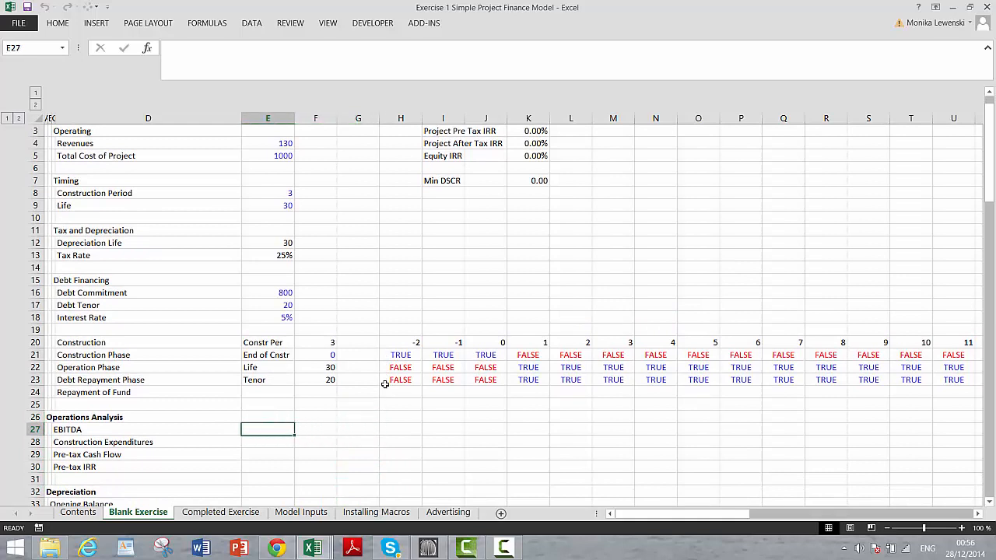
text(Base)
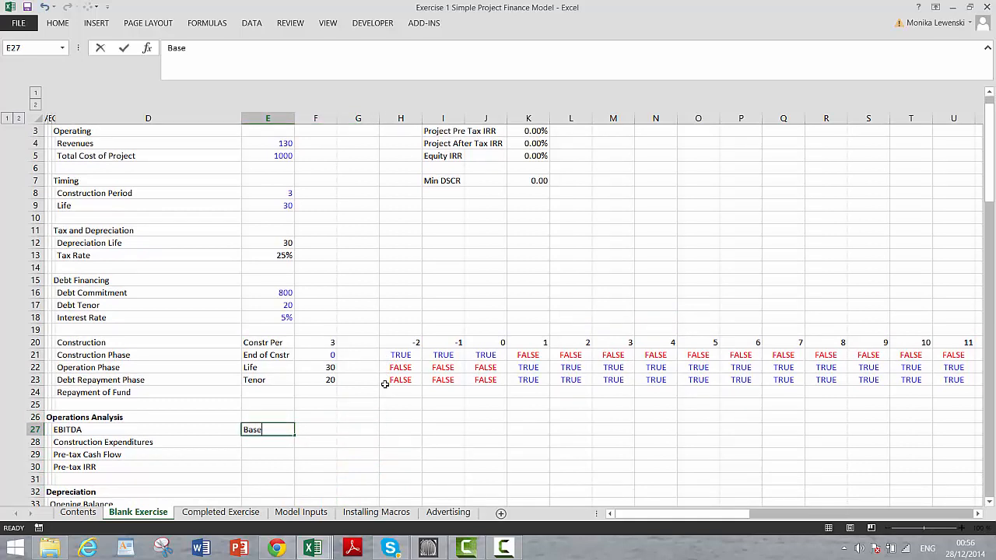
Link the EBITDA base value in F27 to the Revenues assumption with the formula =E4
key(Right)
text(=)
key(Up)
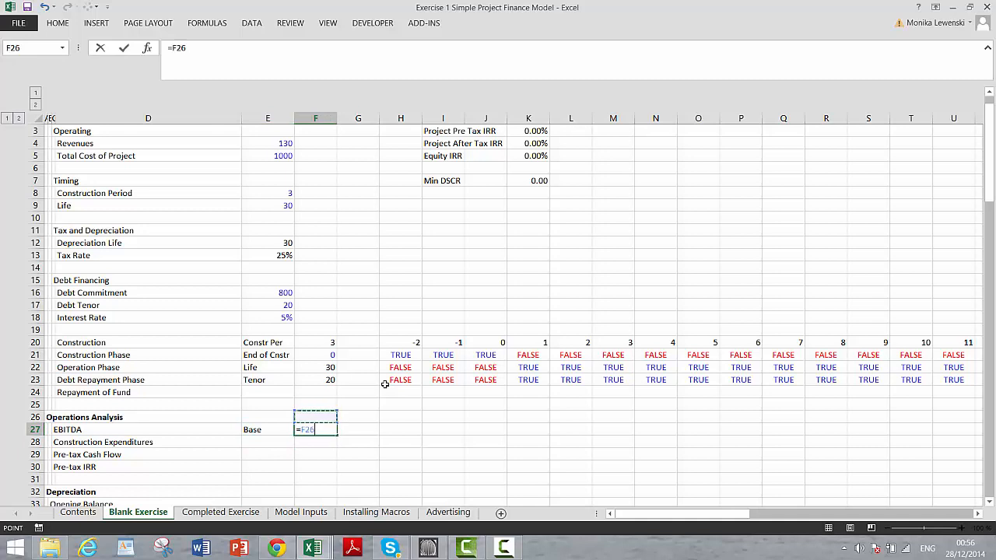
key(Up)
key(Up)
key(Up)
key(Up)
key(Up)
key(Up)
key(Up)
key(Up)
key(Up)
key(Up)
key(Up)
key(Up)
key(Up)
key(Up)
key(Up)
key(Up)
key(Up)
key(Up)
key(Up)
key(Up)
key(Left)
key(Return)
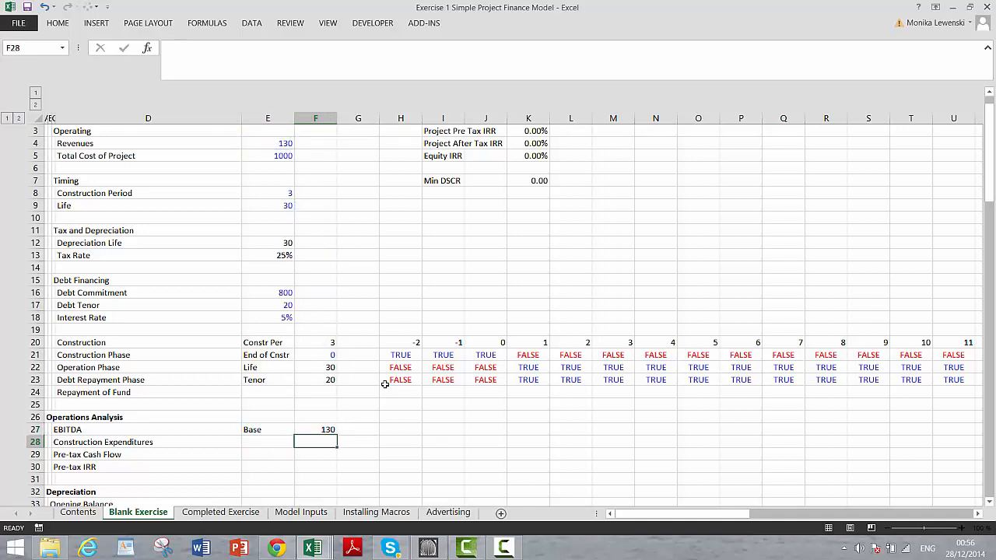
Enter =$F$27*H22 in H27 and fill it across the EBITDA row to the end of the timeline
key(Up)
key(Right)
key(Right)
text(=)
key(Left)
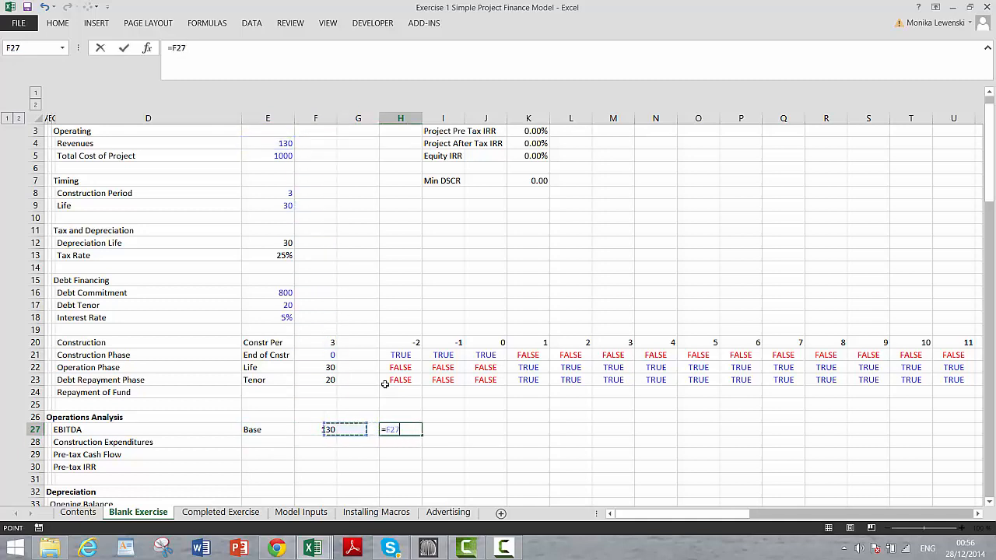
key(Left)
key(F4)
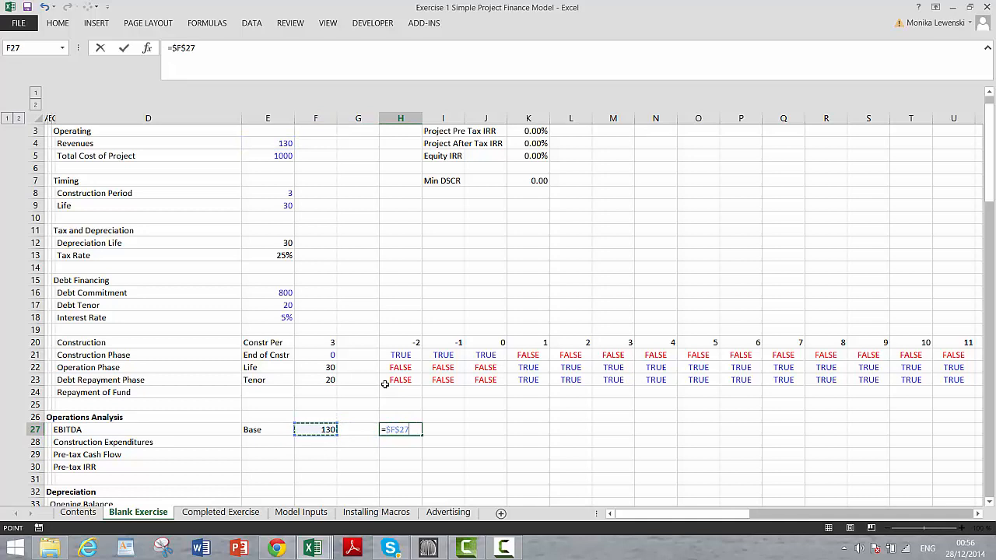
text(*)
key(Up)
key(Up)
key(Up)
key(Up)
key(Up)
key(Up)
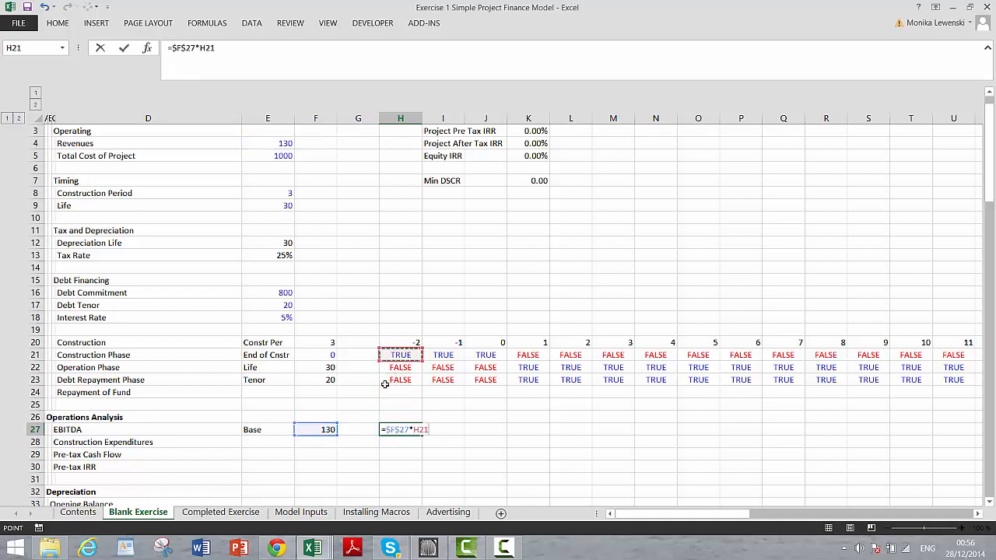
key(Down)
key(Return)
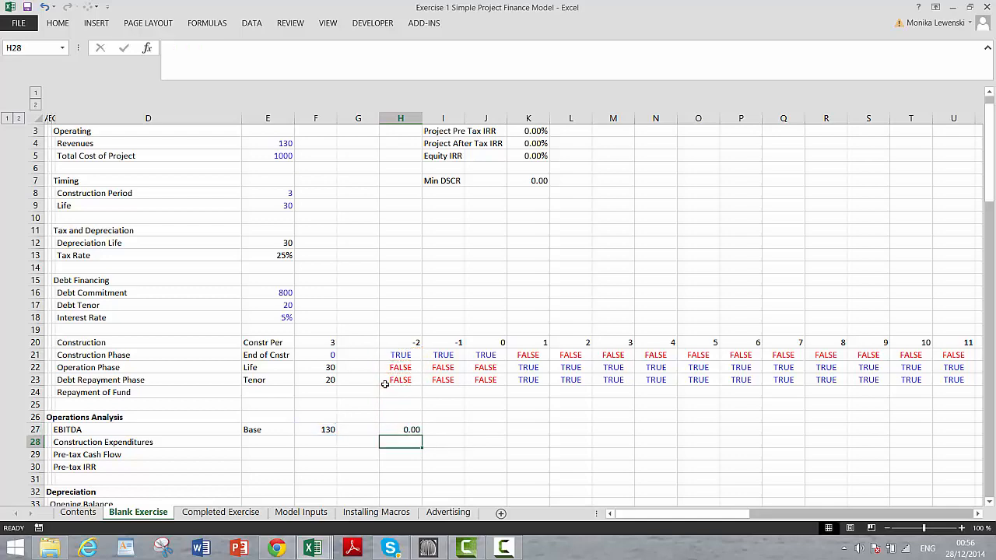
key(Up)
key(ctrl+shift+r)
Check the filled EBITDA row against the operation flags across the timeline up to the last period
key(Right)
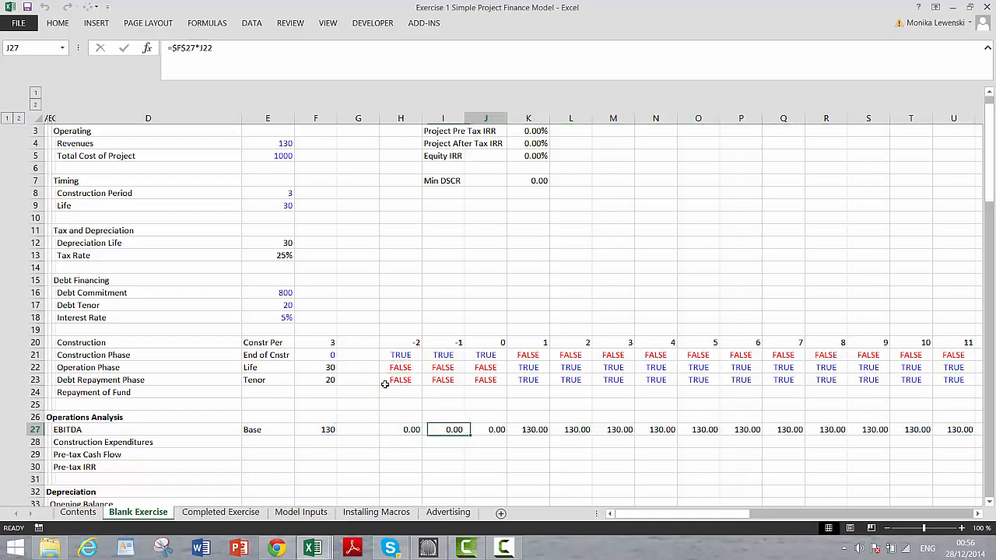
key(Right)
key(Right)
key(Right)
key(Right)
key(Right)
key(Right)
key(Right)
key(Right)
key(Right)
key(Right)
key(Right)
key(Right)
key(Right)
key(Right)
key(Right)
key(Right)
key(Right)
key(Right)
key(Right)
key(Right)
key(Right)
key(Right)
key(Right)
key(Right)
key(Right)
key(Right)
key(Right)
key(Right)
key(Right)
key(Right)
key(Right)
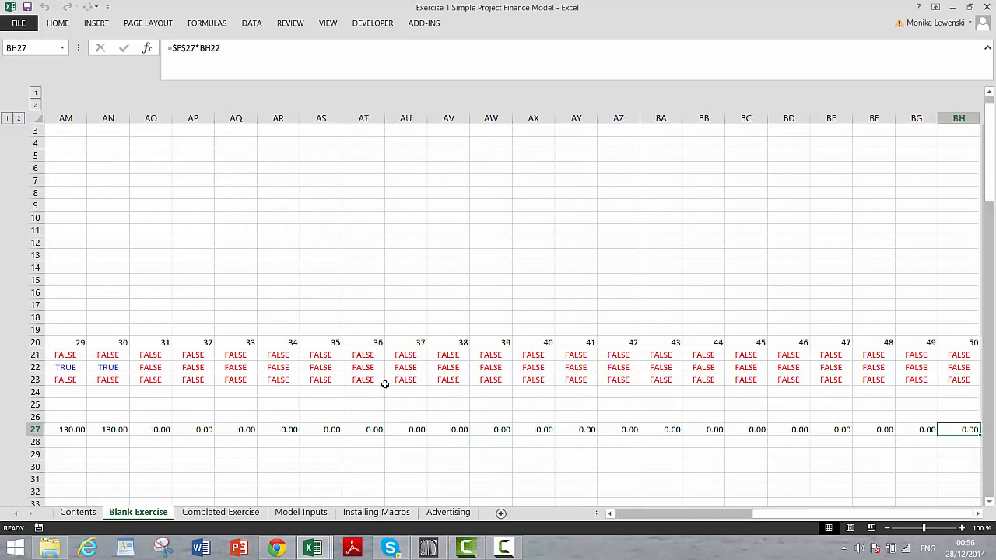
key(ctrl+Left)
key(Left)
key(Left)
key(Left)
key(Left)
key(Left)
key(Left)
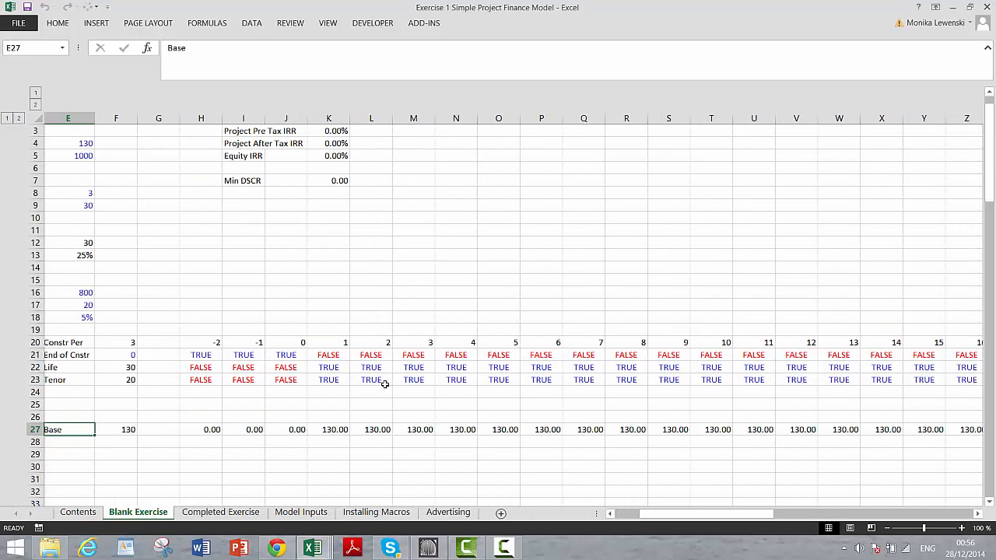
Label the Construction Expenditures value by entering Cost in E28
key(Down)
key(Right)
key(Right)
key(Right)
key(Right)
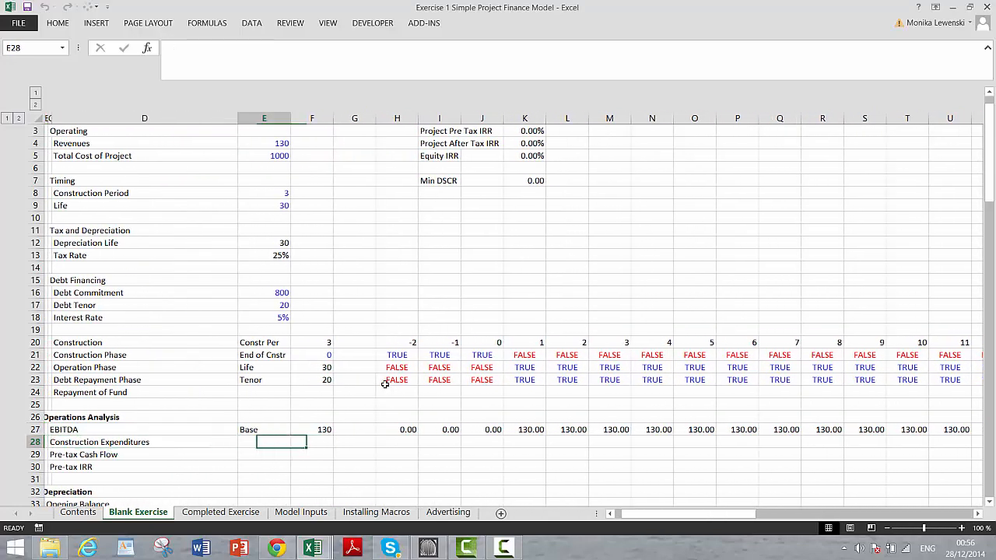
key(Left)
text(T)
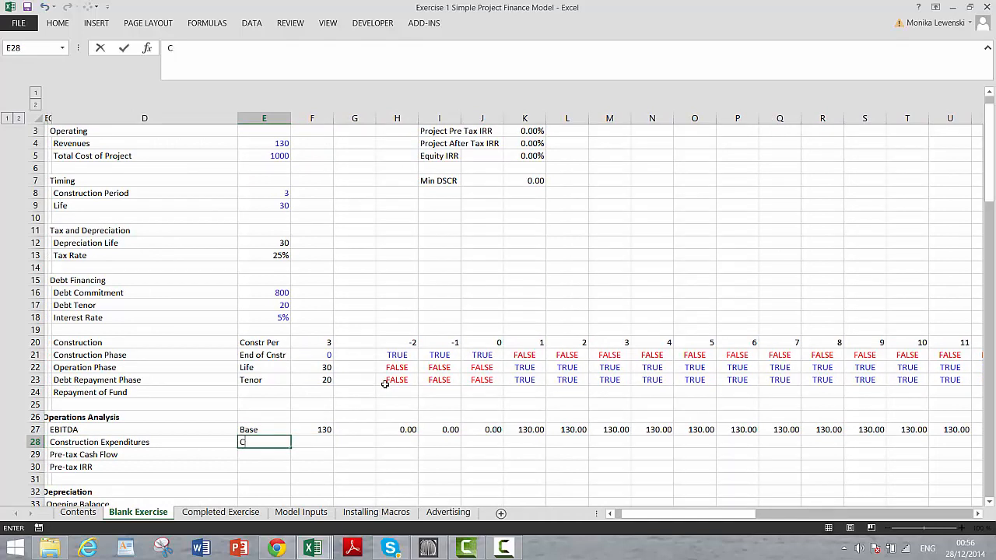
text(ost)
key(Return)
key(Up)
Link F28 in the Construction Expenditures row to the Total Cost of Project assumption with the formula =E5
key(Right)
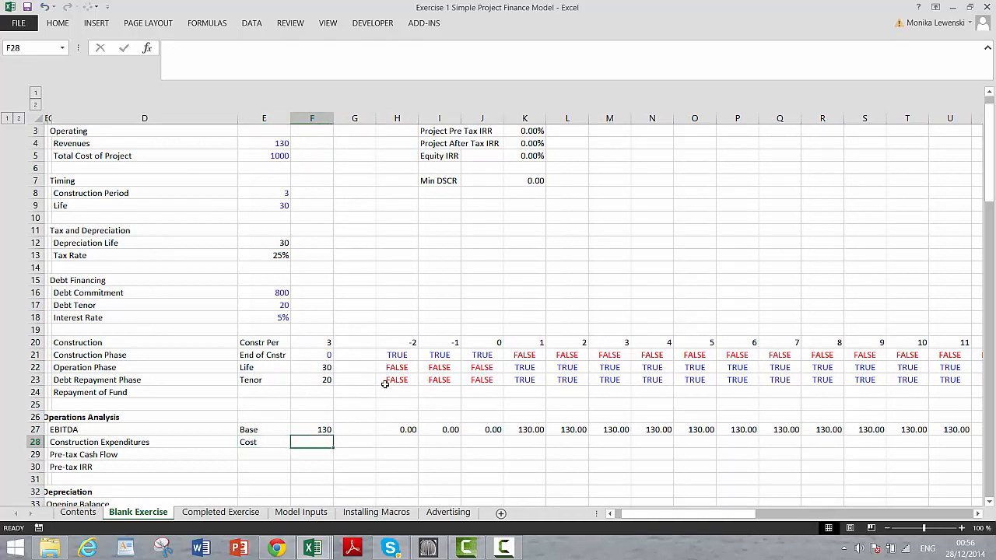
text(=)
key(Up)
scroll(384, 384, up, 1)
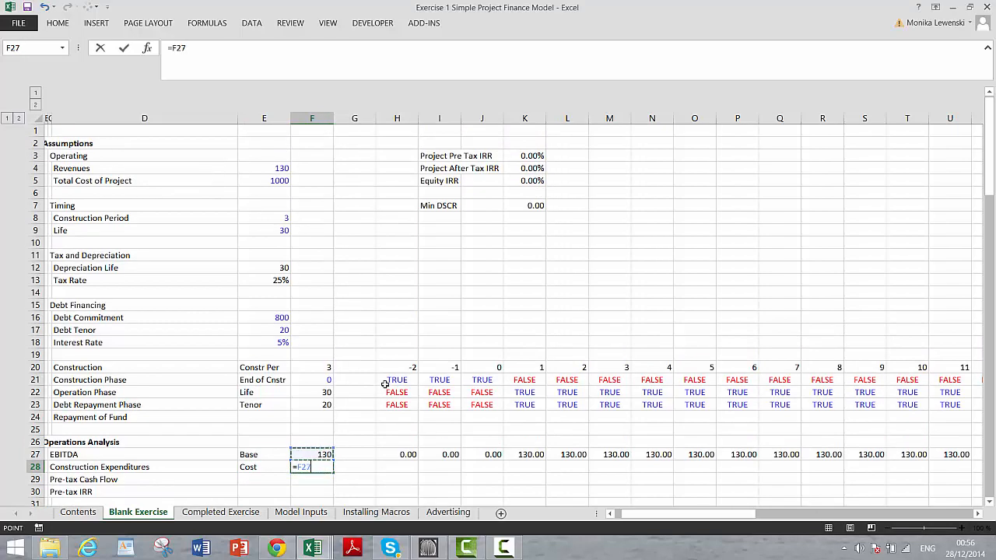
key(Up)
key(Up)
key(Up)
key(Up)
key(Up)
key(Up)
key(Up)
key(Up)
key(Up)
key(Up)
key(Up)
key(Up)
key(Up)
key(Up)
key(Up)
key(Up)
key(Up)
key(Up)
key(Up)
key(Up)
key(Left)
key(Down)
key(Return)
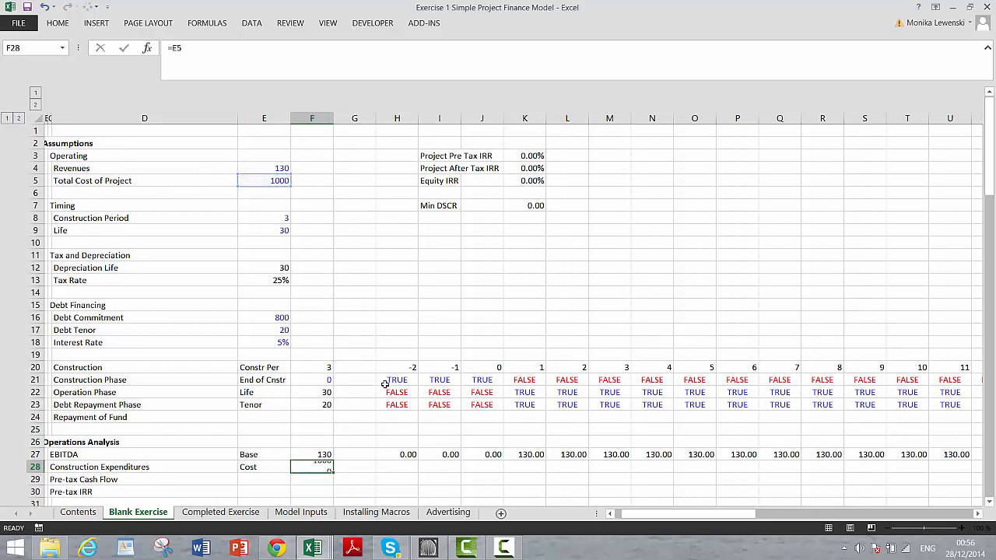
key(Right)
key(Right)
text(=)
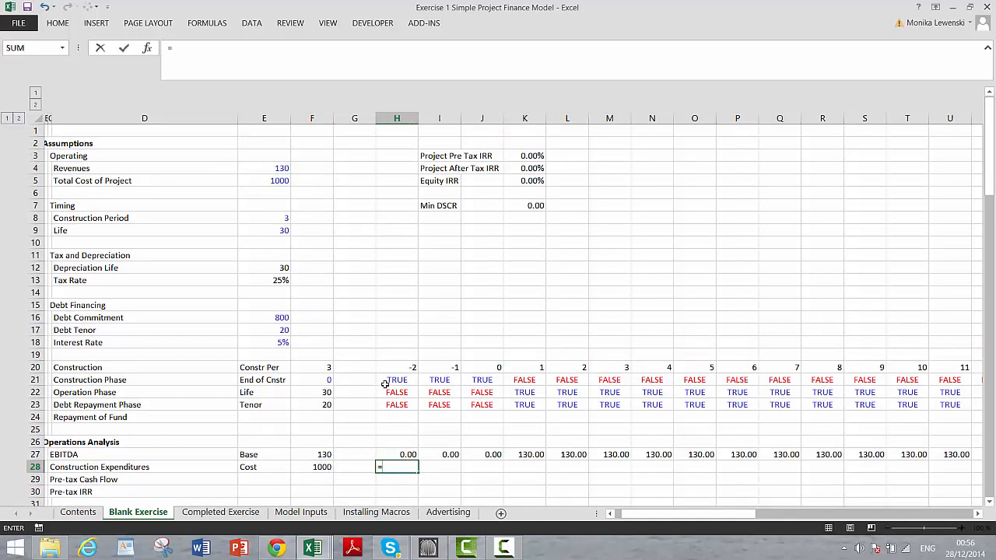
key(Left)
key(Left)
key(Escape)
key(Left)
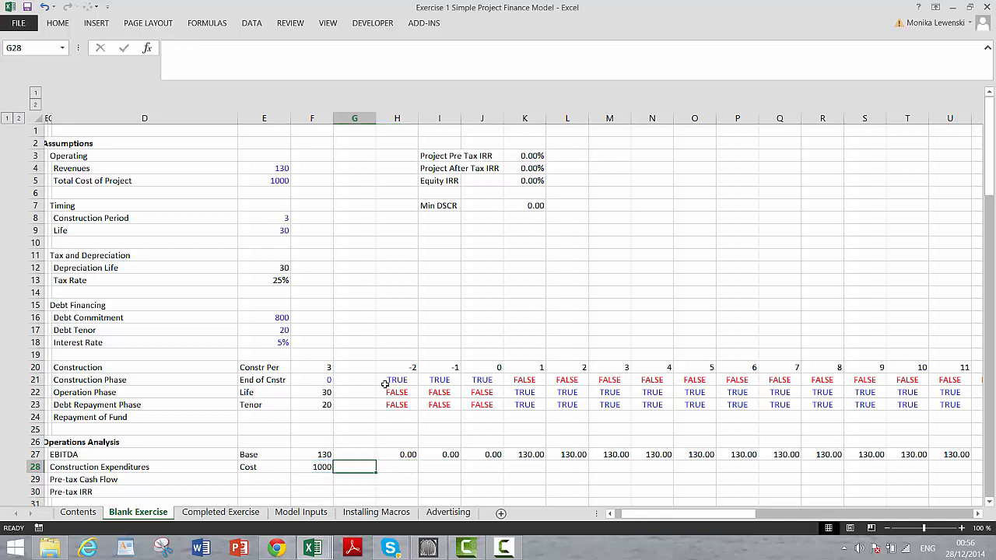
Link G28 in the Construction Expenditures row to the construction period in row 20 with the formula =F20
key(Right)
key(Left)
text(=)
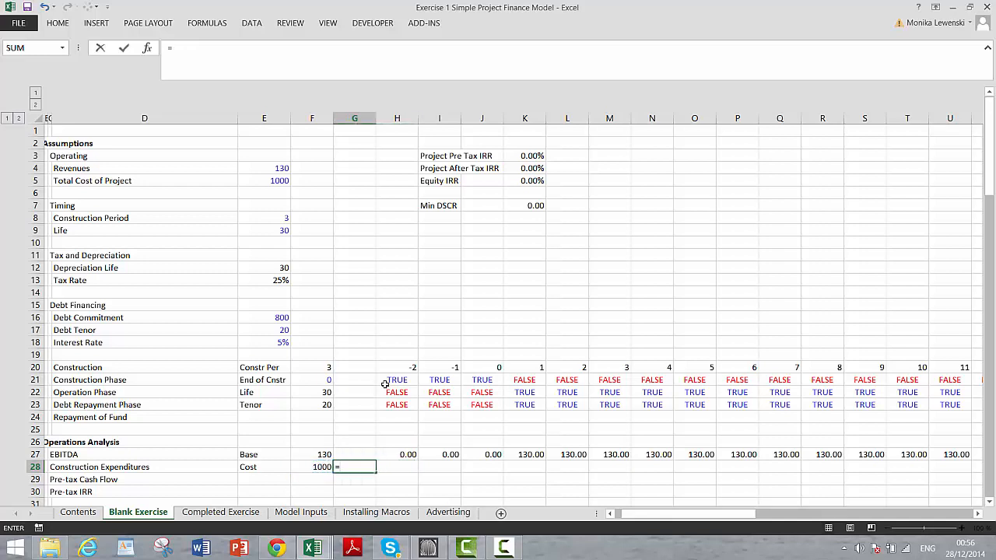
key(Up)
key(Up)
key(Up)
key(Up)
key(Up)
key(Up)
key(Up)
key(Up)
key(Left)
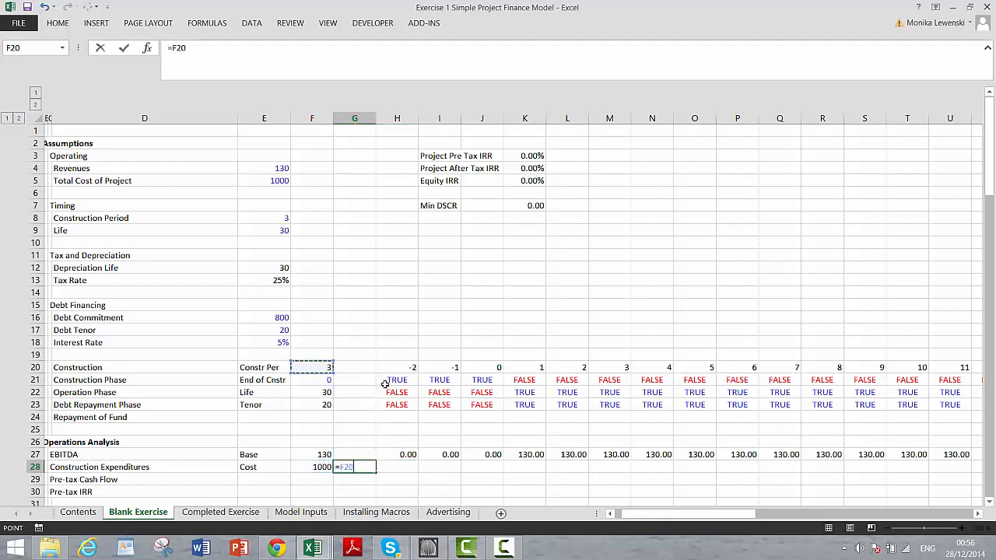
key(Return)
key(Right)
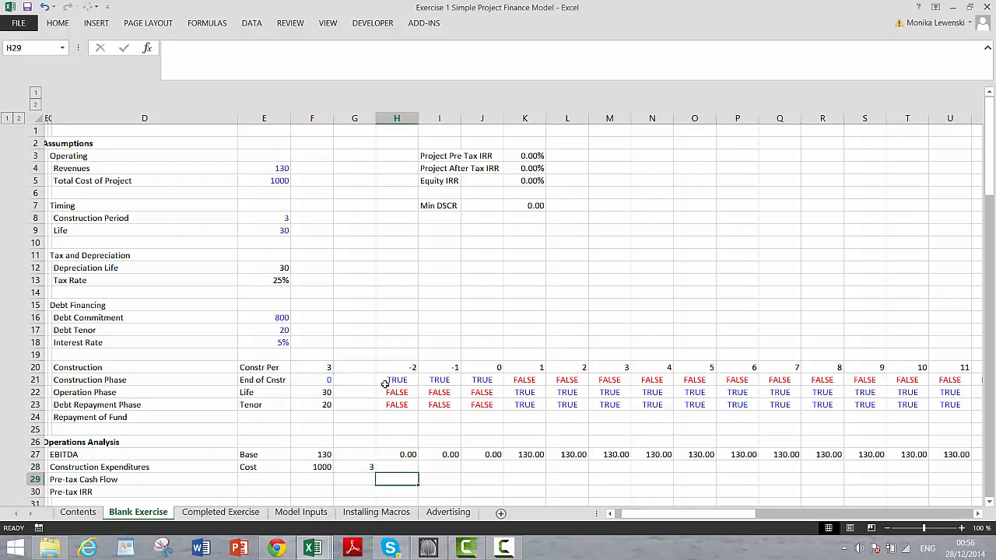
Insert a new column before the construction period link in column G and enter Period as its label in G28
key(Up)
key(Left)
key(ctrl+space)
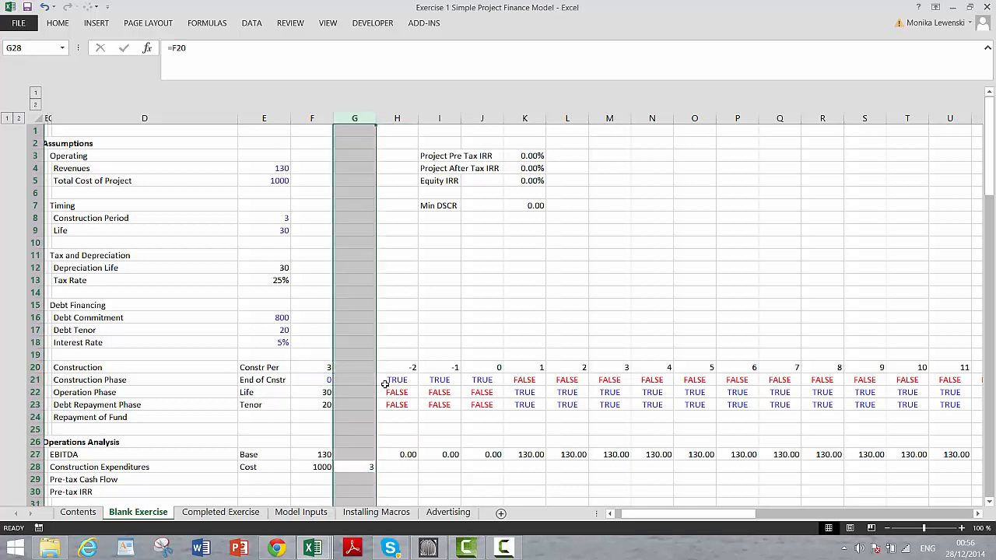
key(ctrl+shift+plus)
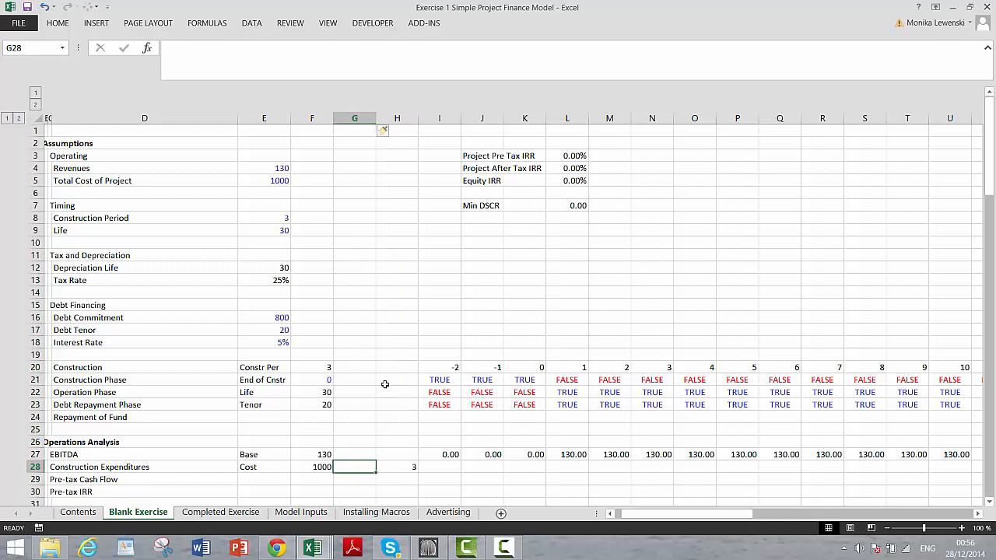
text(Period)
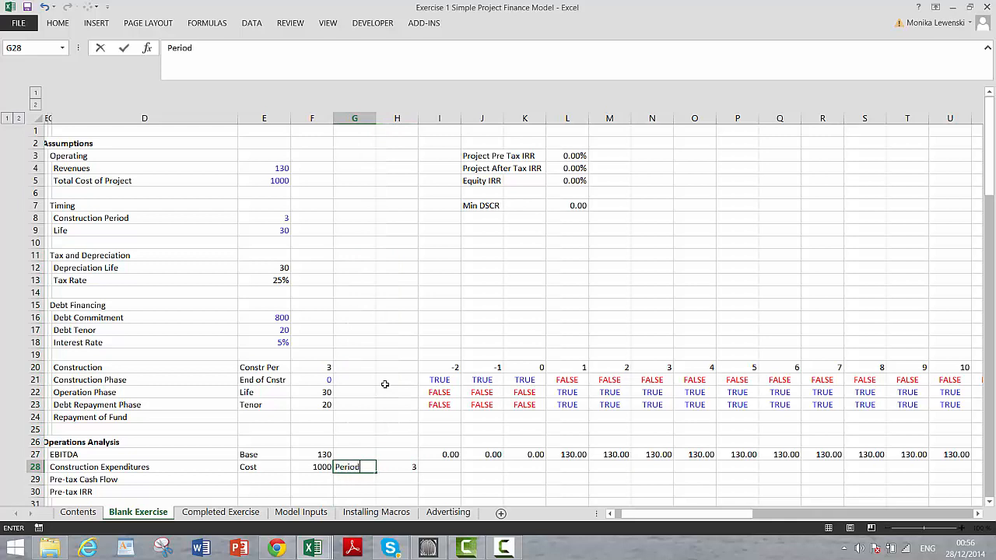
key(Return)
Enter =$F$28/$H$28*I21 in I28 to spread the project cost evenly over the construction phase
key(Up)
key(Right)
key(Right)
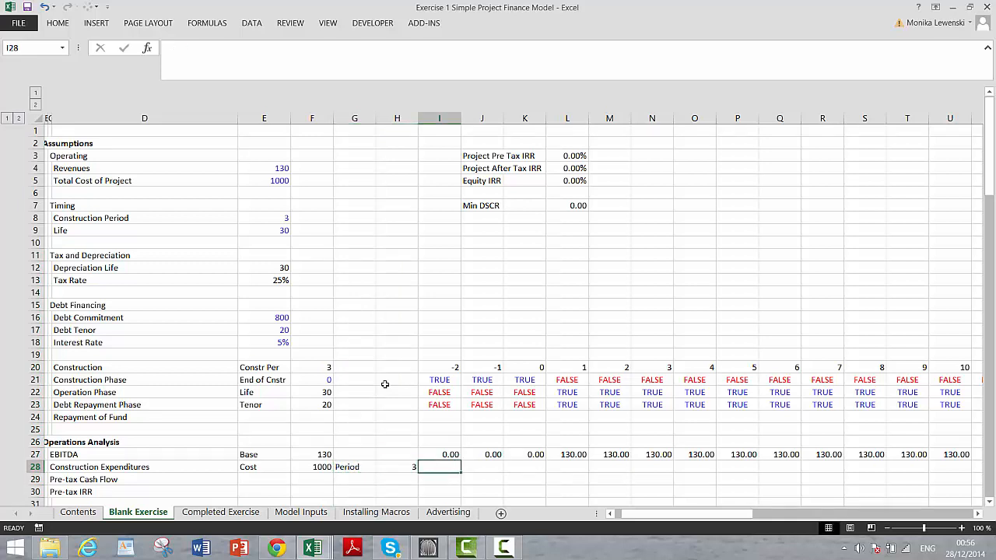
text(=)
key(Left)
key(Left)
key(Left)
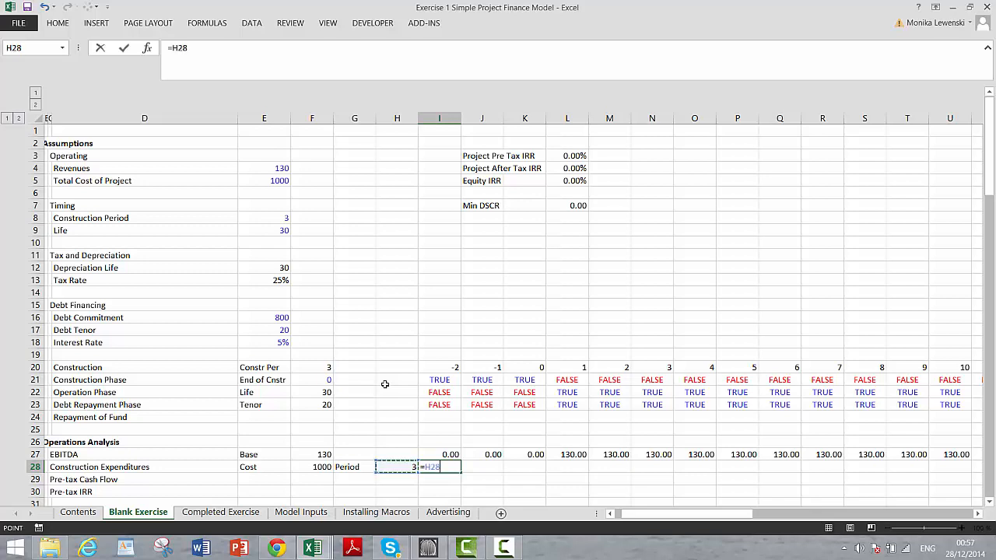
key(F4)
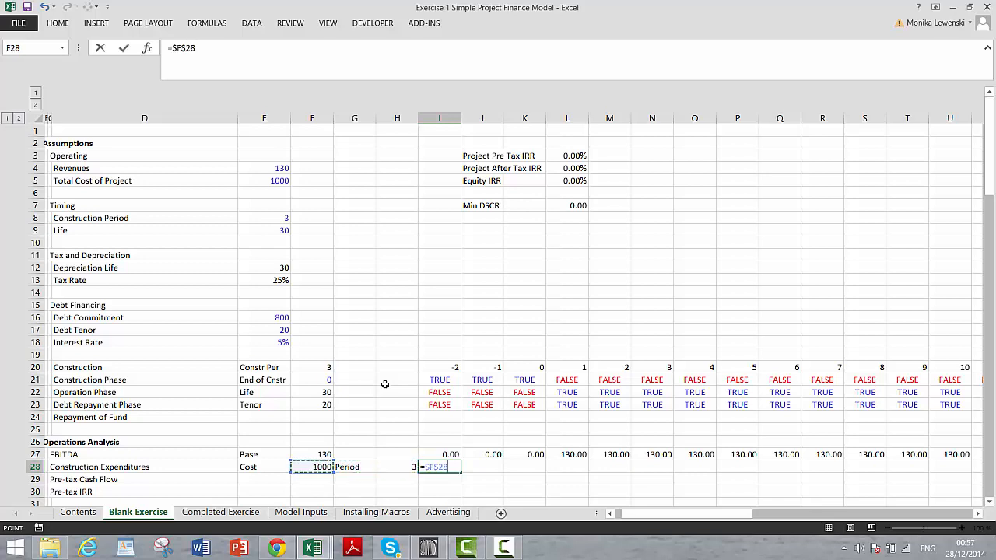
text(/)
key(Left)
key(Left)
key(Right)
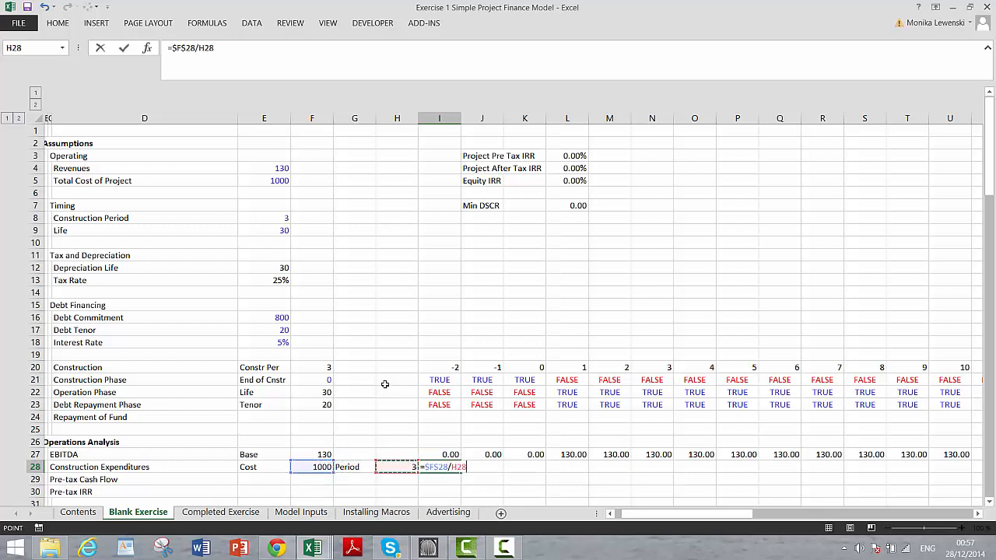
key(F4)
text(*)
click(431, 381)
key(Return)
Fill the I28 formula across the Construction Expenditures row to the end of the timeline
key(Up)
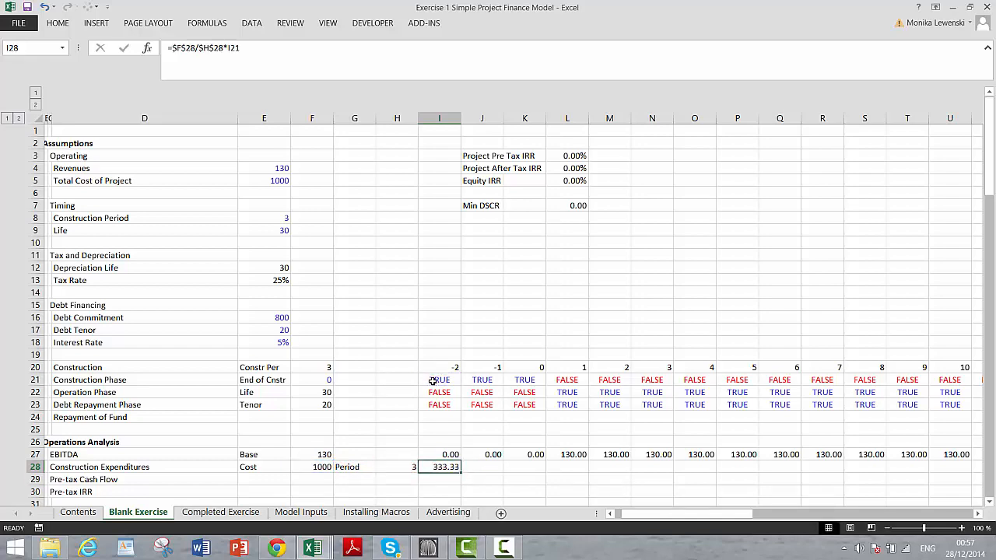
key(ctrl+shift+Right)
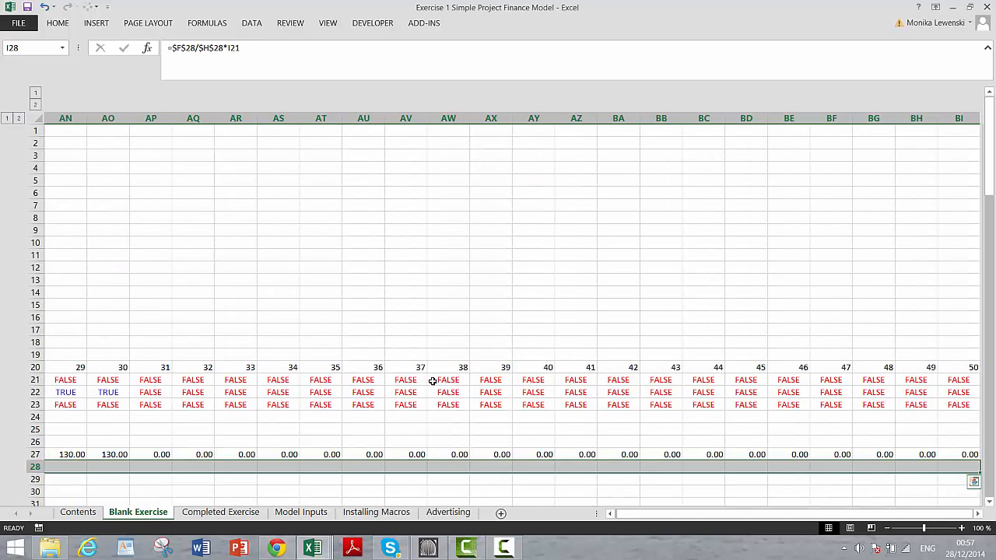
key(ctrl+v)
key(Down)
key(Home)
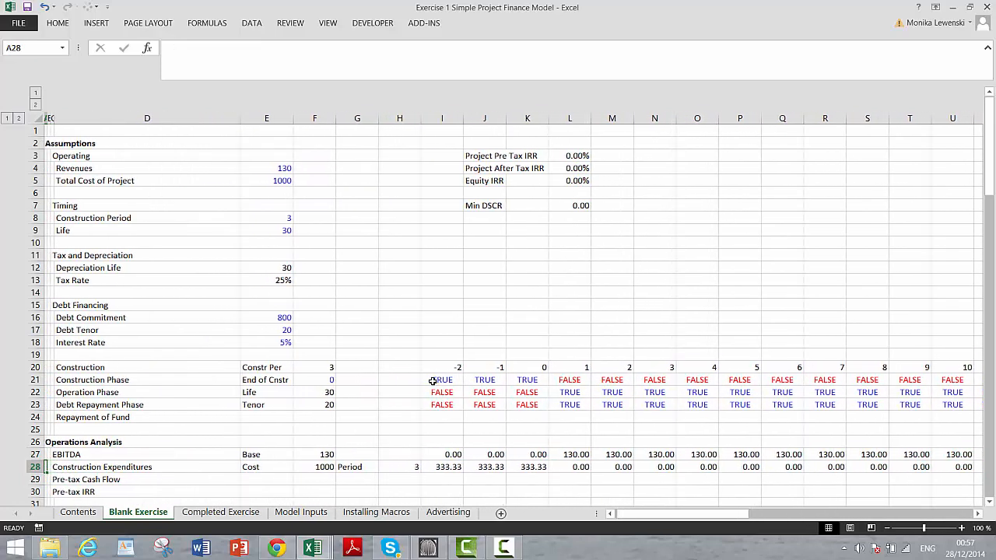
Try calculating the first period's Pre-tax Cash Flow in I29 with the formula =I28-I27
key(Right)
key(Right)
key(Right)
key(Right)
key(Right)
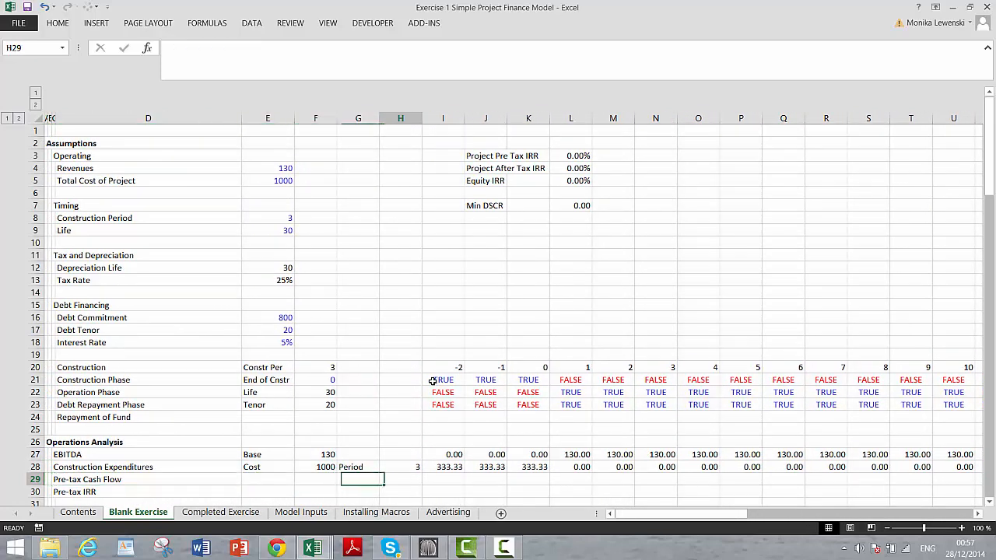
key(Left)
key(Right)
key(Right)
text(=)
key(Up)
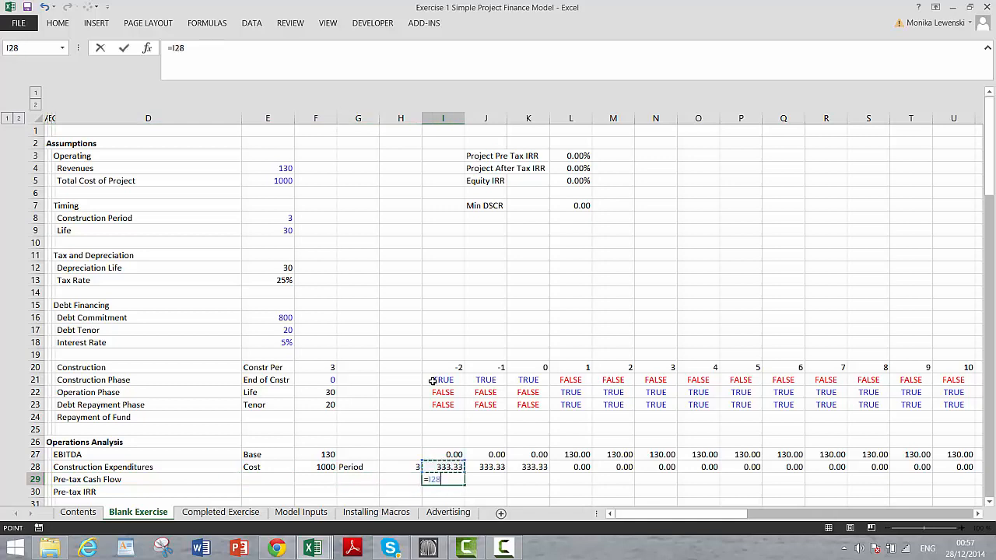
text(-)
key(Up)
key(Up)
key(Return)
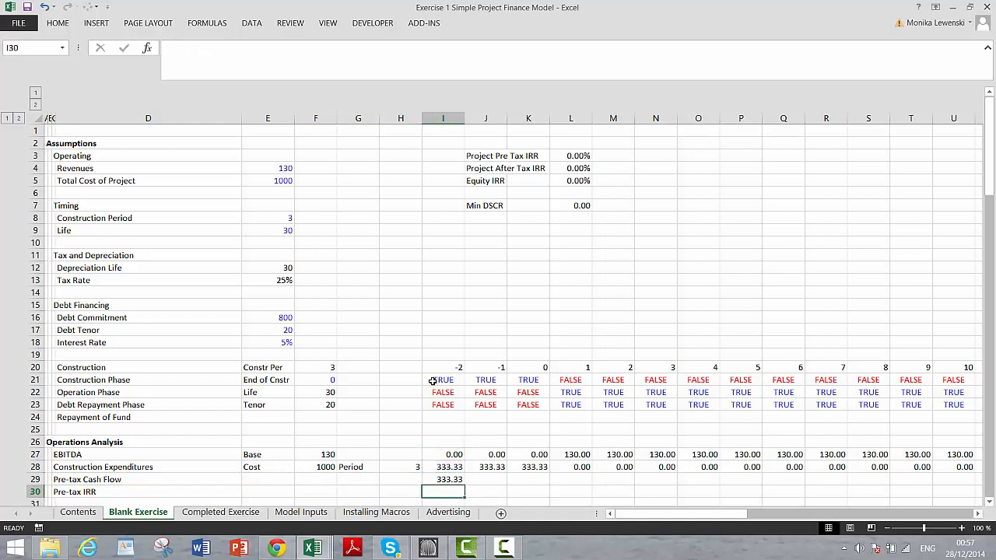
Enter =I27-I28 in I29 and fill it across the Pre-tax Cash Flow row to the end of the timeline
key(Up)
text(=)
key(Up)
key(Up)
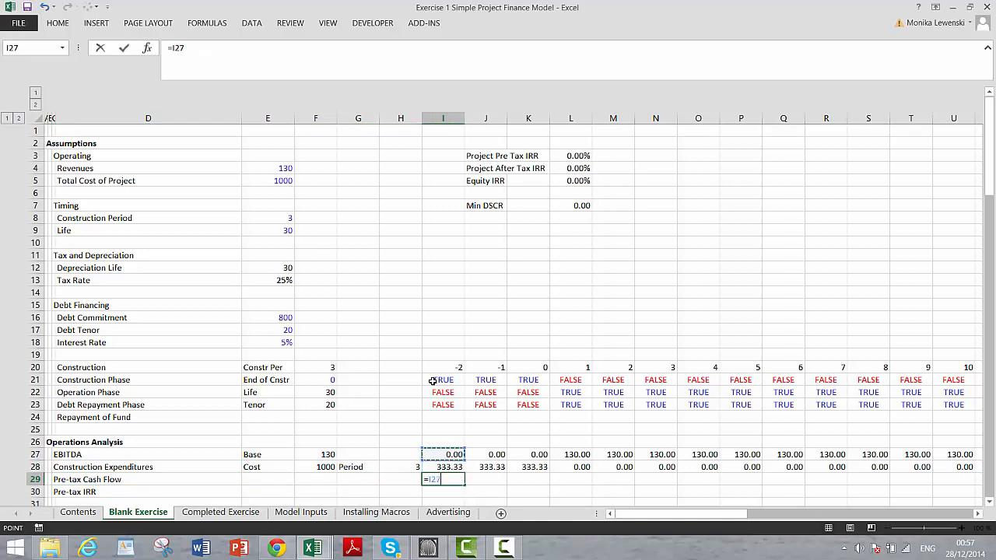
text(-)
key(Up)
key(Return)
key(Up)
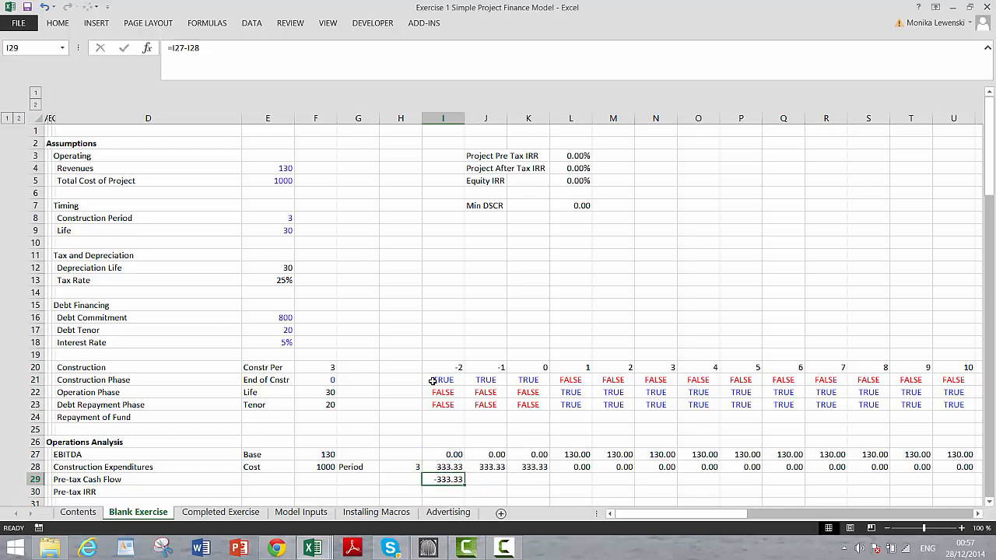
key(ctrl+shift+Right)
key(ctrl+Left)
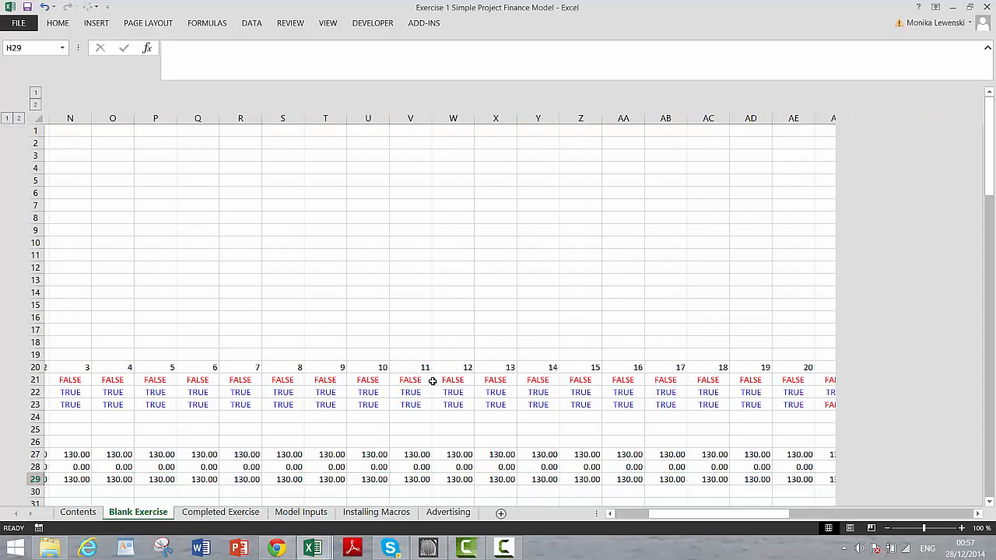
key(Home)
Label the Pre-tax IRR value by entering Result in E30
key(Down)
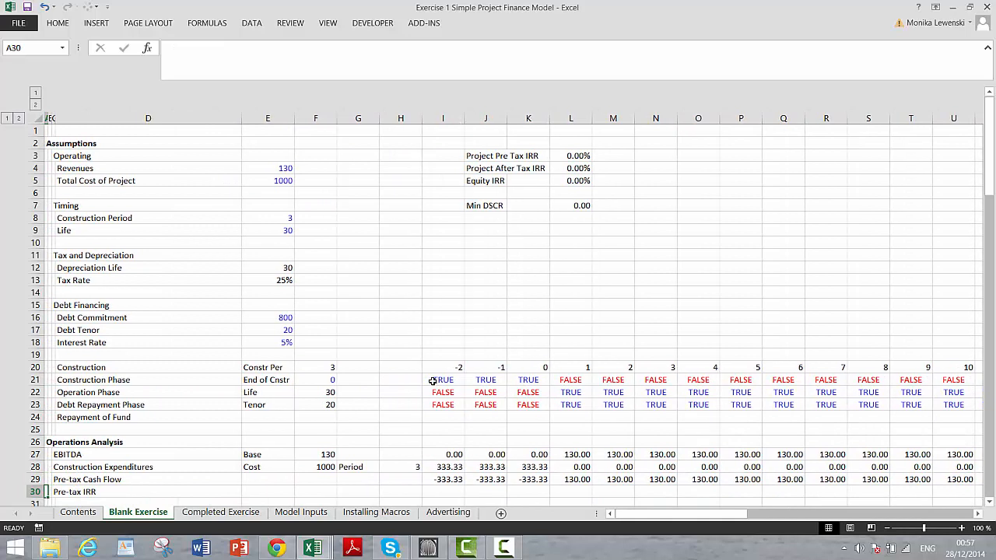
key(Right)
key(Right)
key(Right)
key(Right)
key(Right)
key(Left)
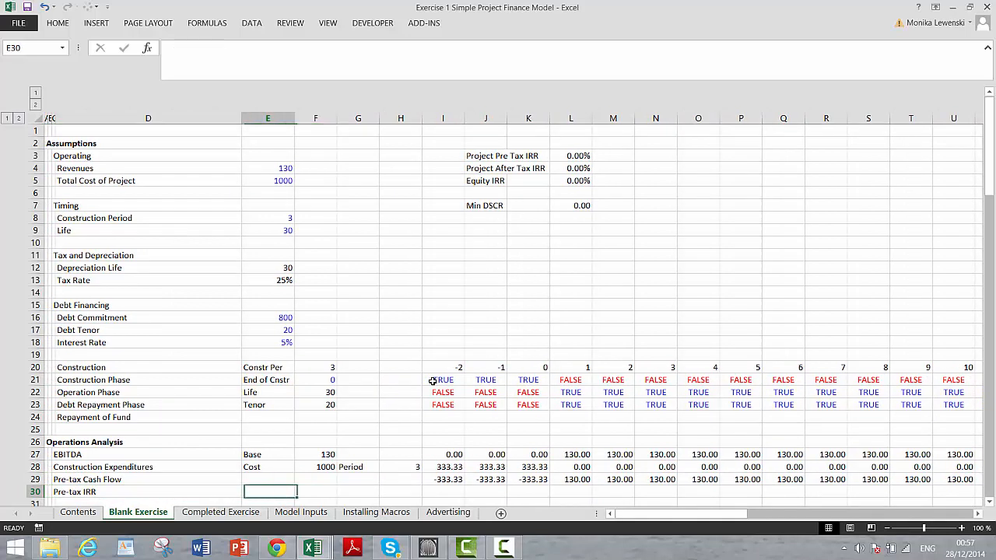
key(Up)
key(Down)
text(R)
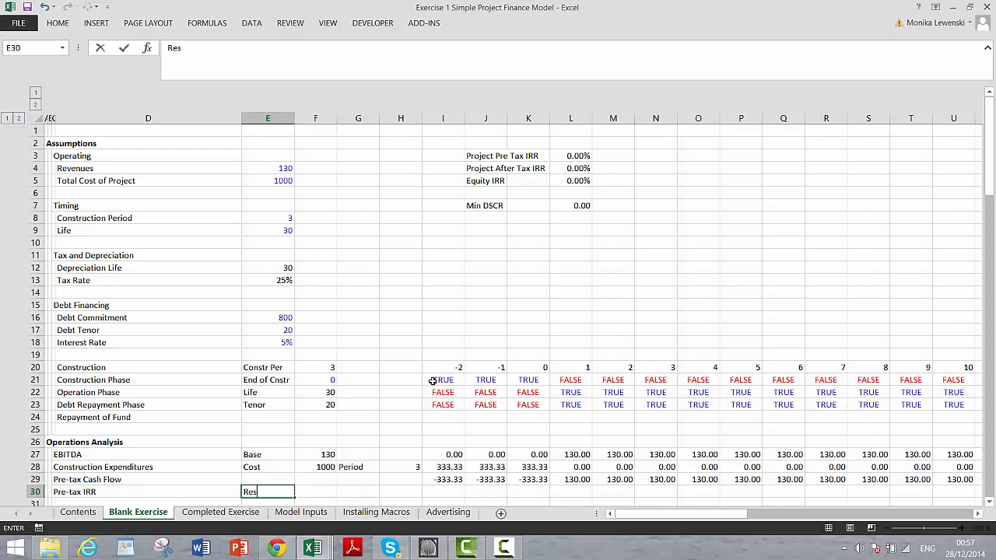
key(Return)
Calculate the Pre-tax IRR in F30 from the whole Pre-tax Cash Flow row with =IRR(29:29)
key(Up)
key(Right)
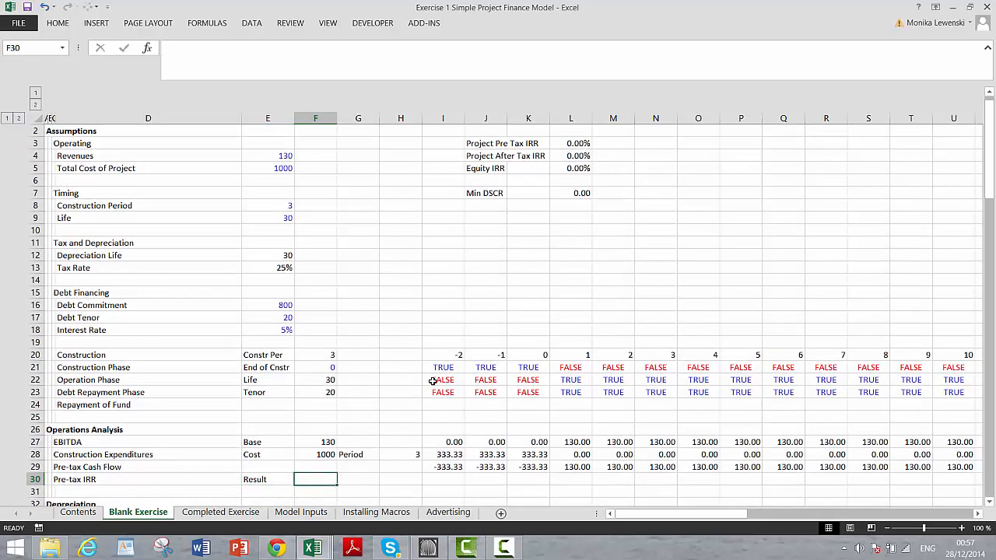
text(=irr()
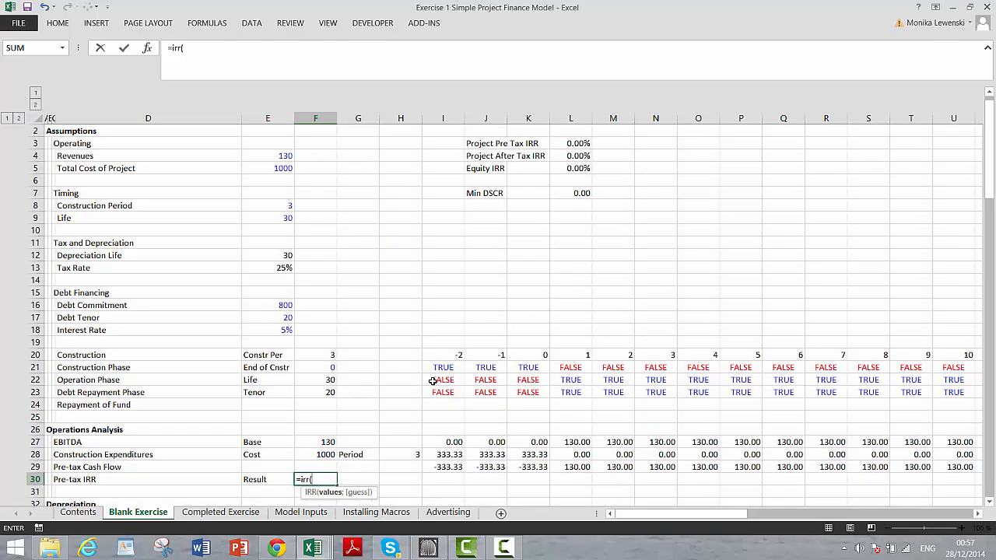
click(35, 454)
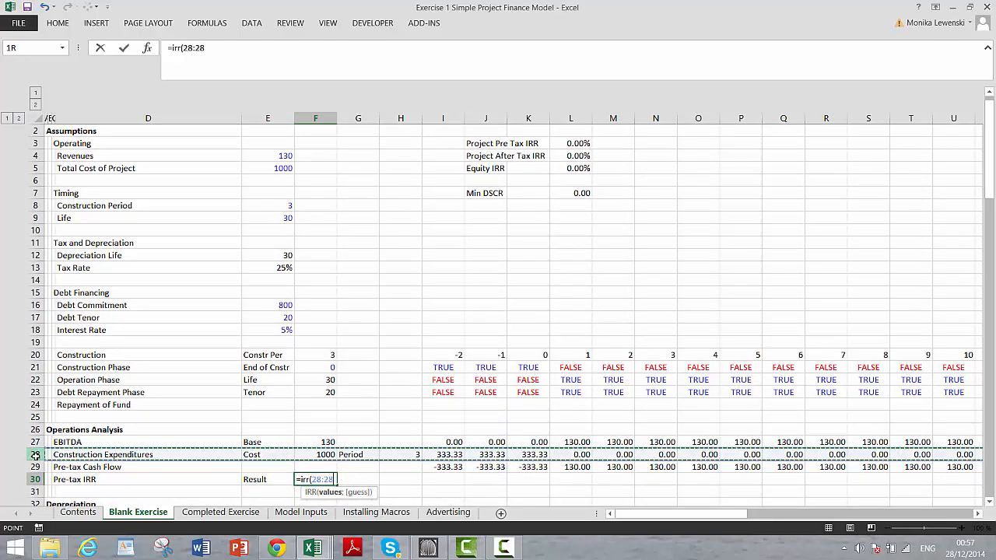
click(34, 466)
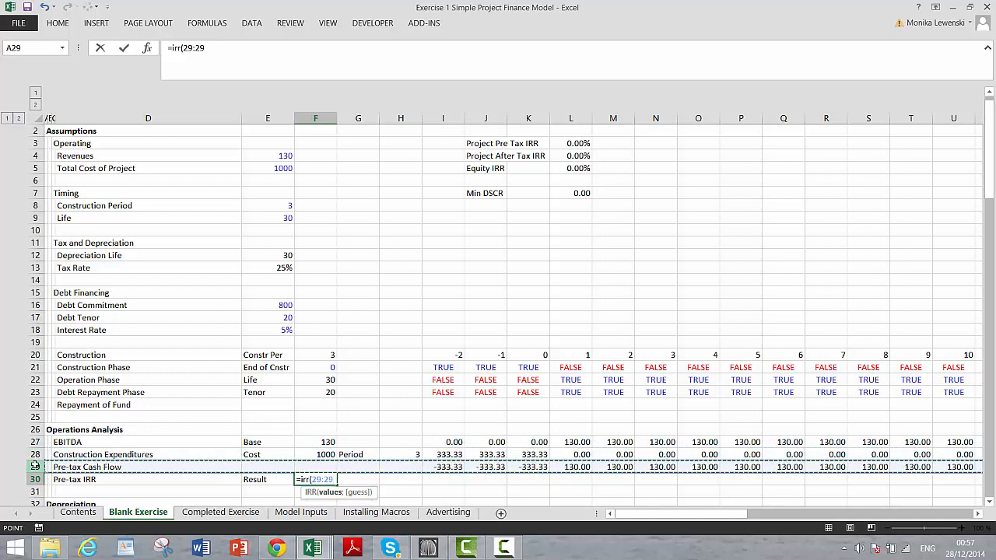
key(Return)
key(Up)
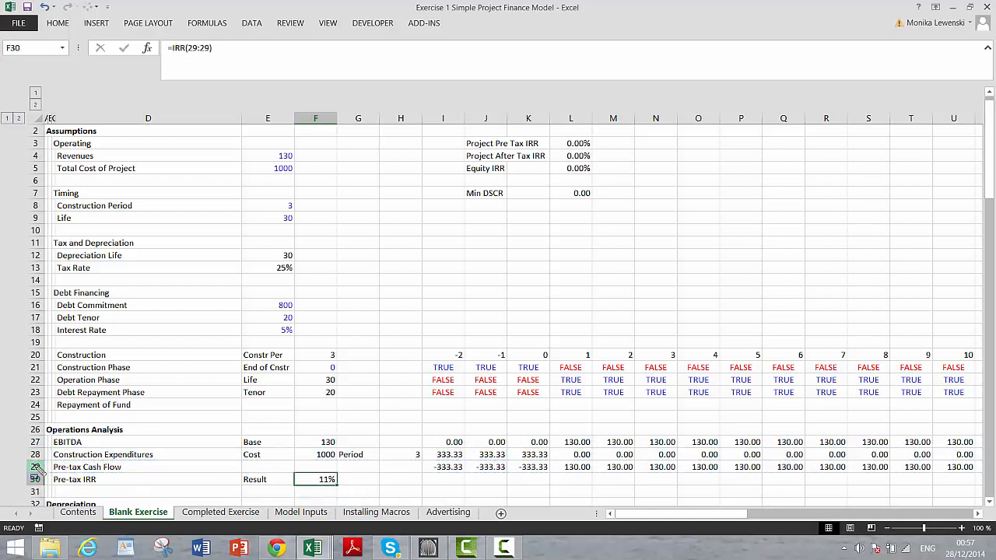
Run the x_Decimals macro on the Pre-tax IRR in F30 to show two decimal places
key(ctrl+shift+d)
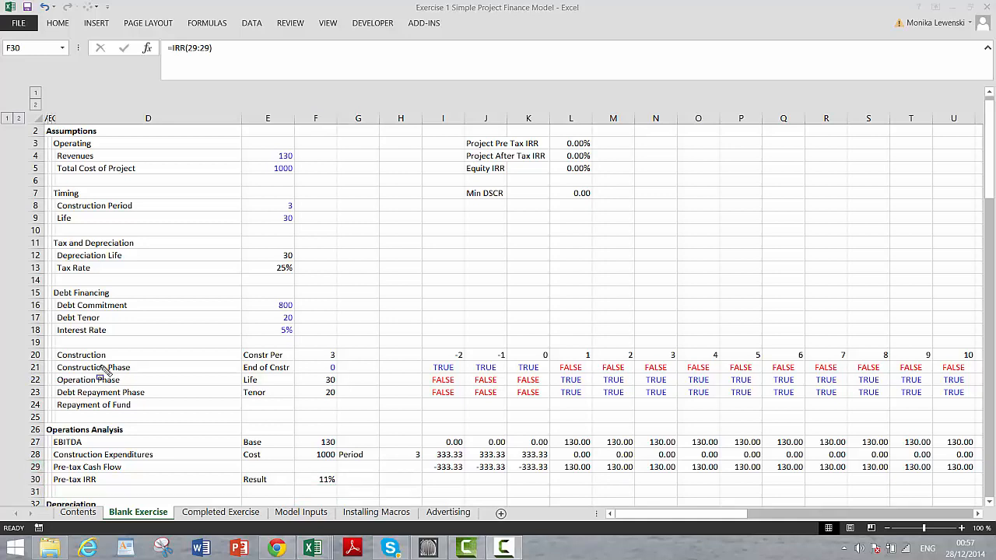
click(314, 478)
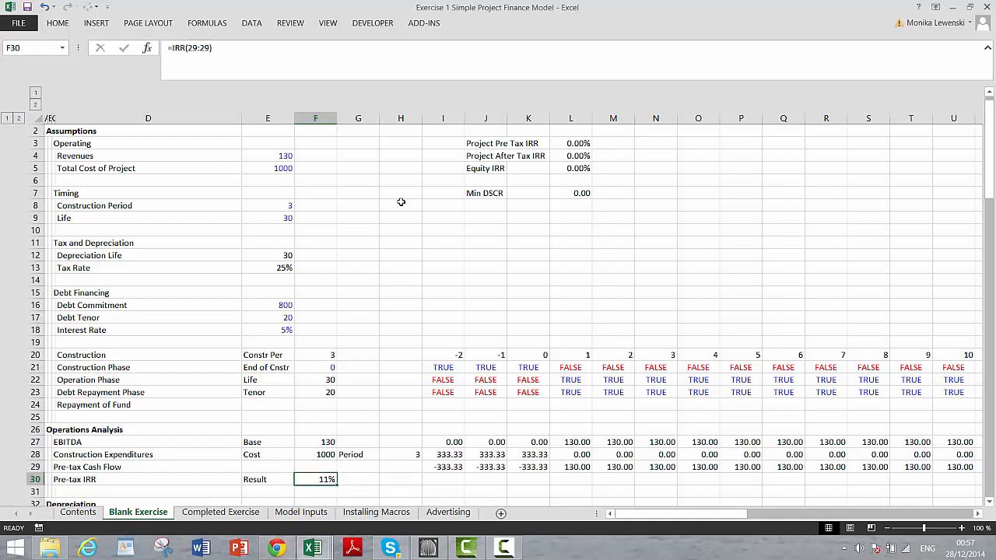
click(381, 26)
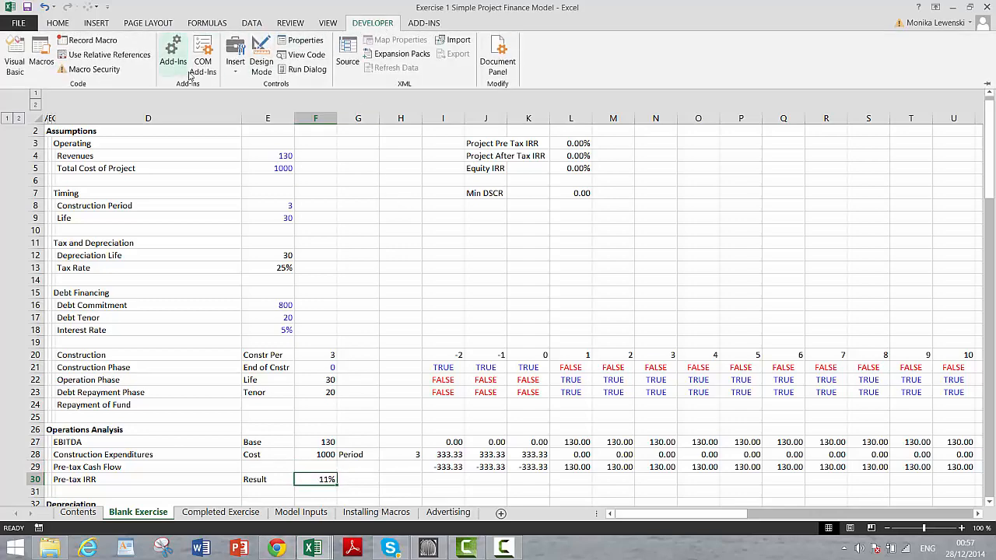
click(41, 56)
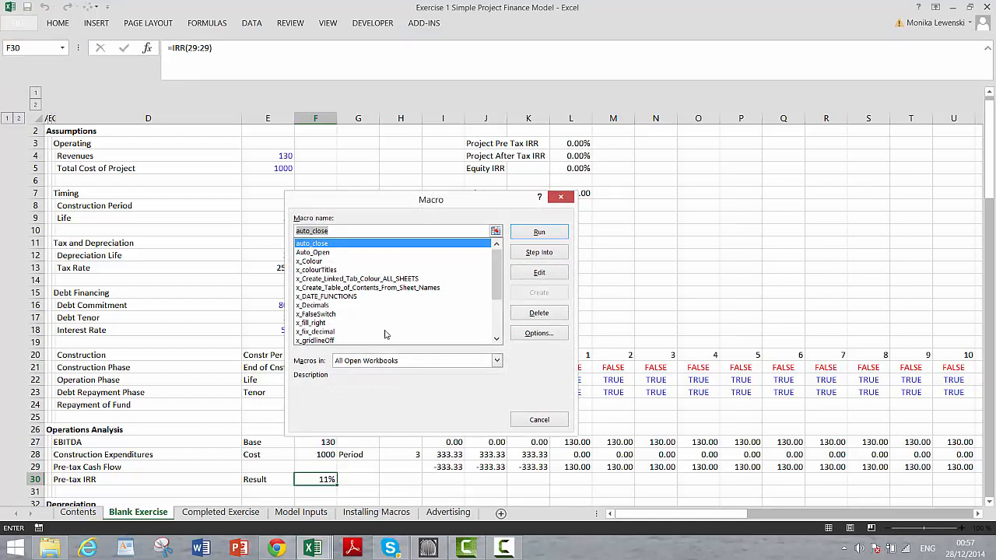
click(317, 308)
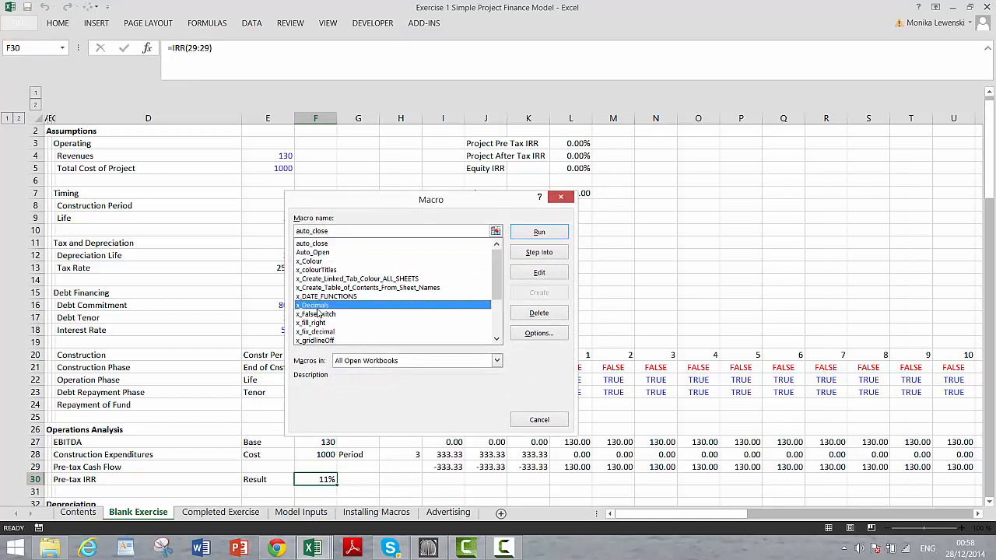
click(533, 242)
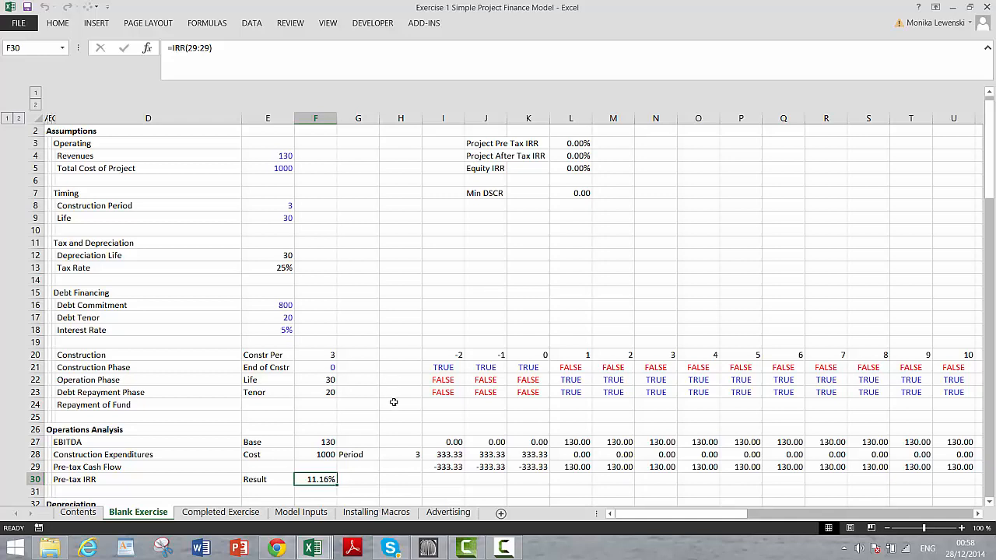
Look over the Depreciation section down to Sources and Uses, and return to the Opening Balance row
key(Down)
key(Down)
key(Down)
key(Down)
key(Down)
key(Down)
key(Down)
key(Down)
key(Down)
key(Down)
key(Down)
key(Down)
key(Down)
key(Down)
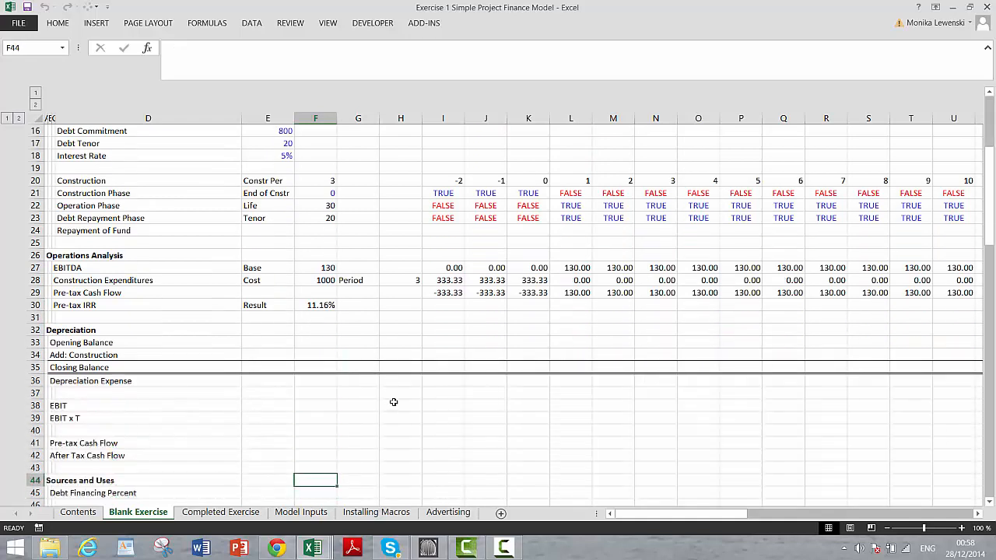
key(Up)
key(Up)
key(Up)
key(Up)
key(Up)
key(Up)
key(Up)
key(Up)
key(Up)
key(Up)
key(Up)
key(Left)
key(Left)
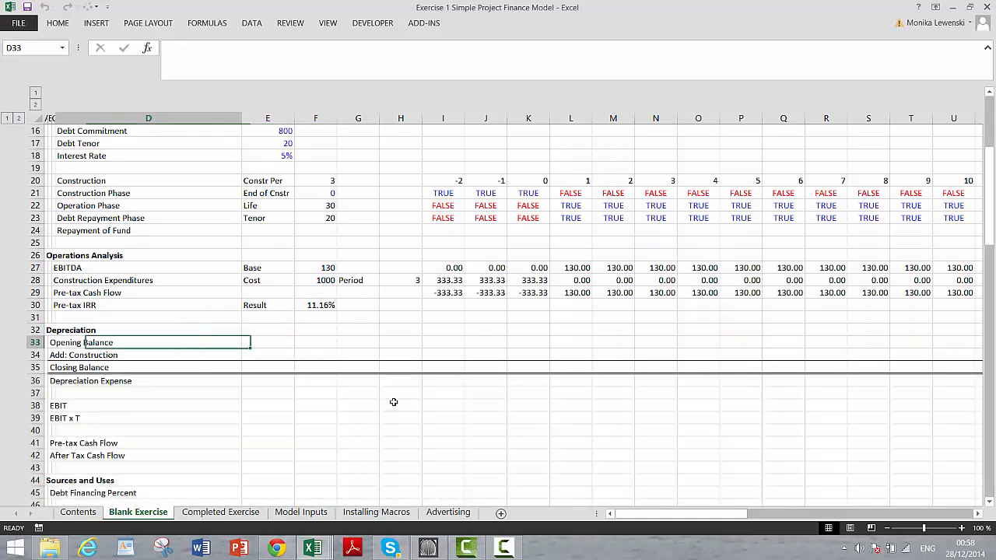
Link the first-period Opening Balance in I33 to the previous period's Closing Balance with =H35
key(Up)
key(Up)
key(Up)
key(Right)
key(Right)
key(Right)
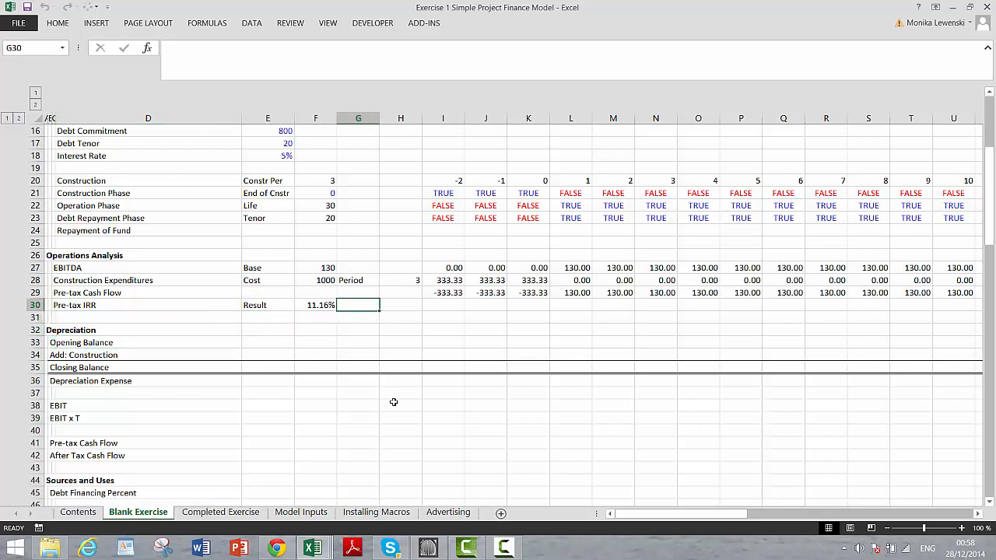
key(Down)
key(Down)
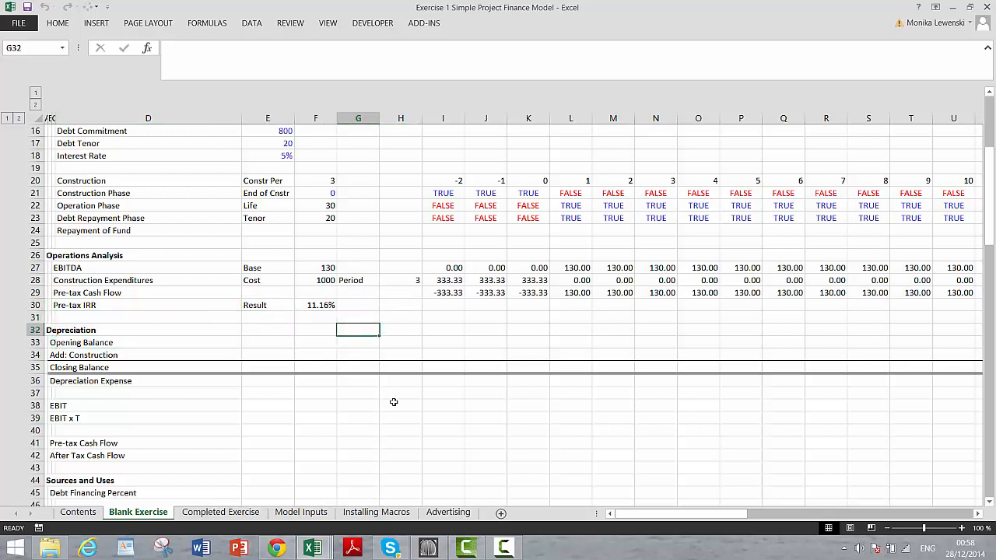
key(Right)
key(Right)
text(=)
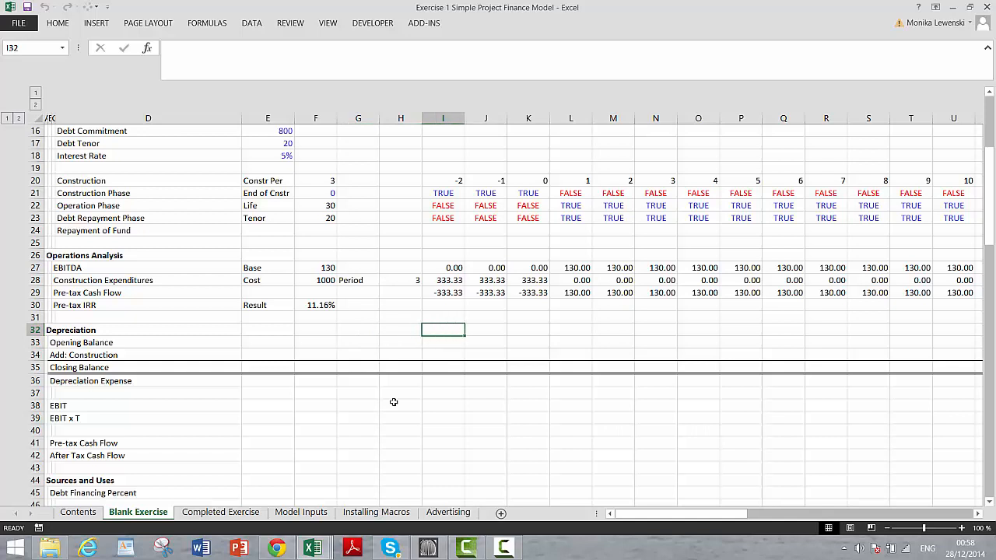
key(Escape)
key(Down)
text(=)
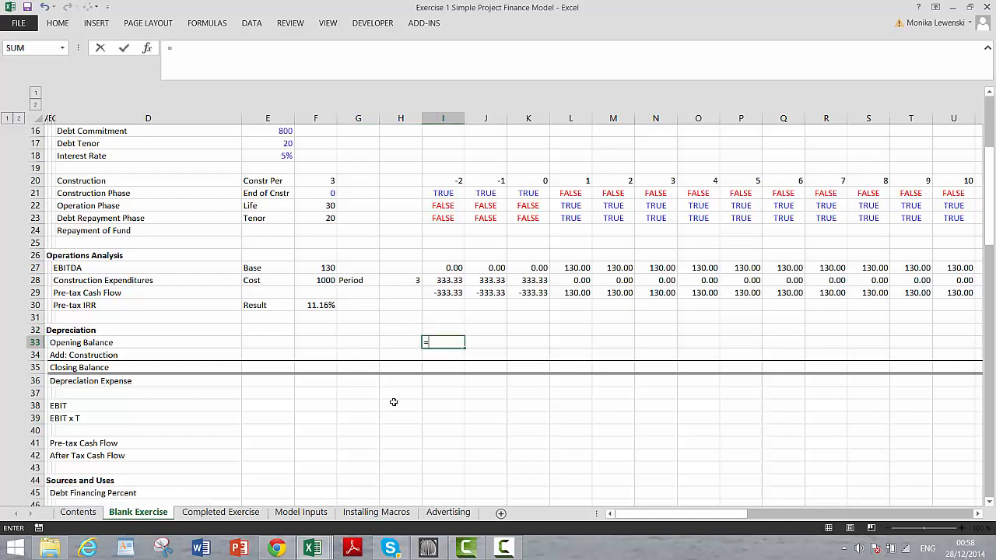
key(Down)
key(Left)
key(Down)
key(Left)
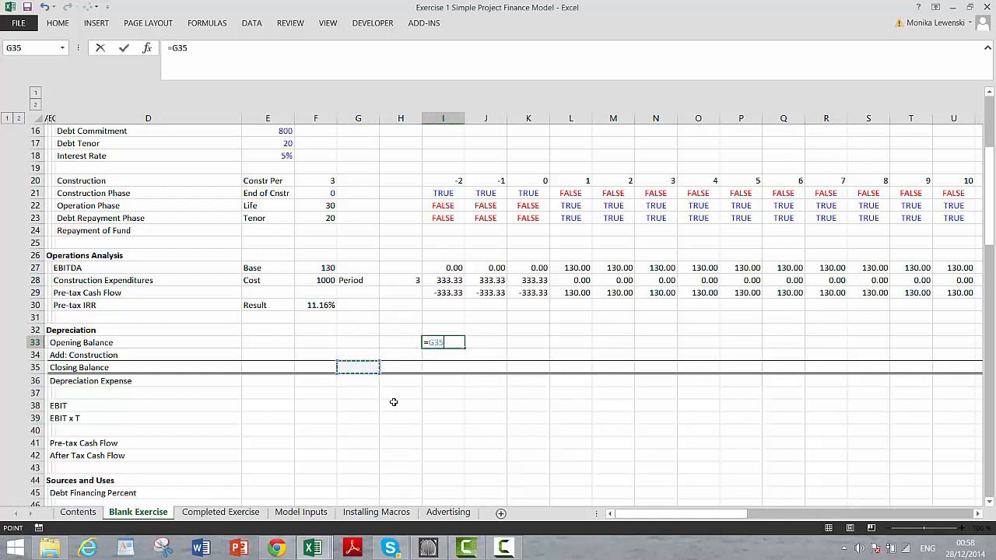
key(Right)
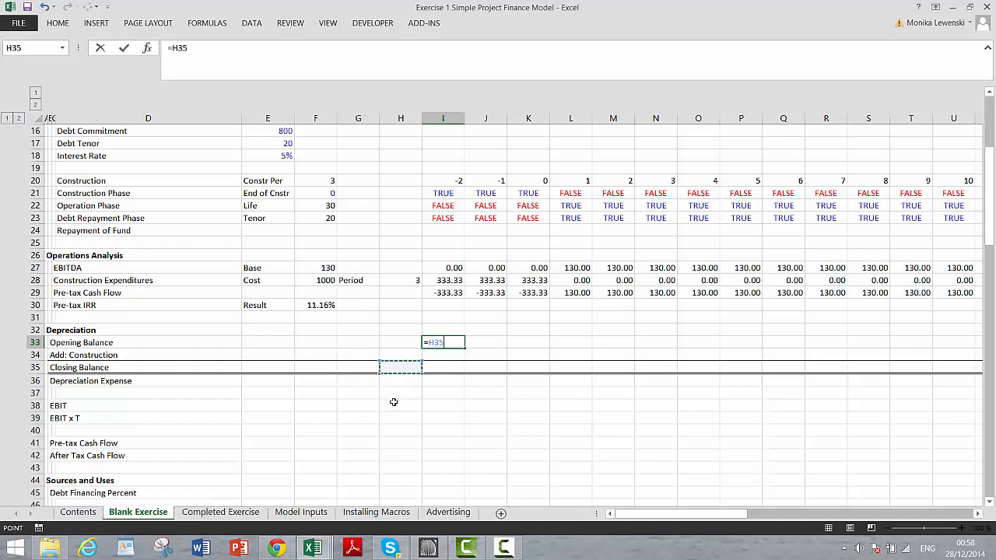
key(Return)
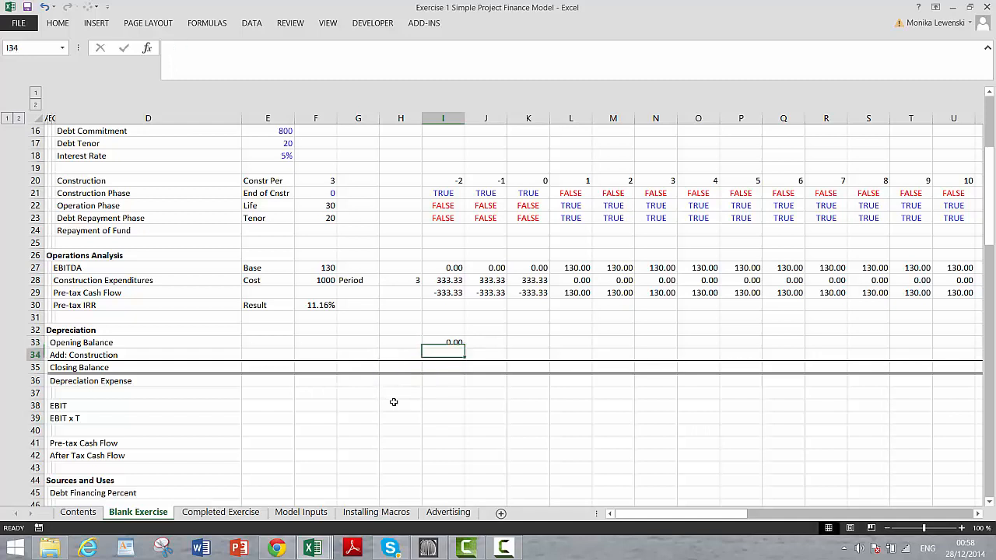
Link Add: Construction in I34 to the first-period Construction Expenditures in I28
text(=)
key(Up)
key(Up)
key(Up)
key(Up)
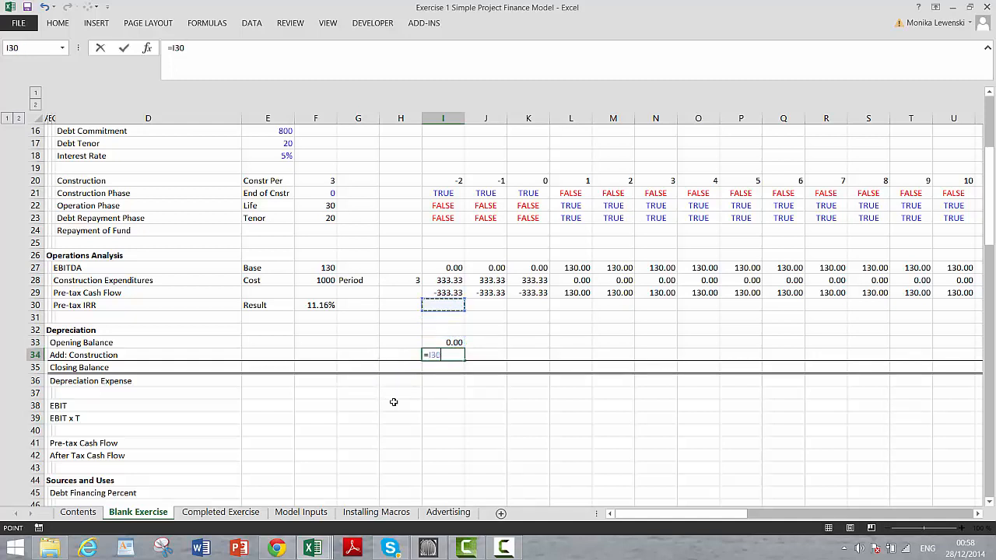
key(Up)
key(Up)
key(Return)
Calculate the Closing Balance in I35 with AutoSum of the opening balance and construction additions
text(=)
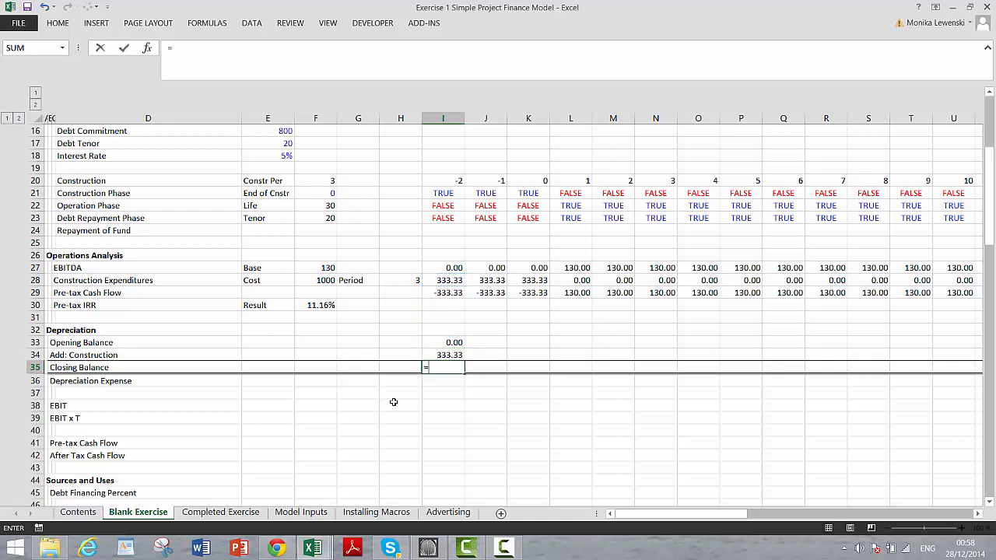
key(Escape)
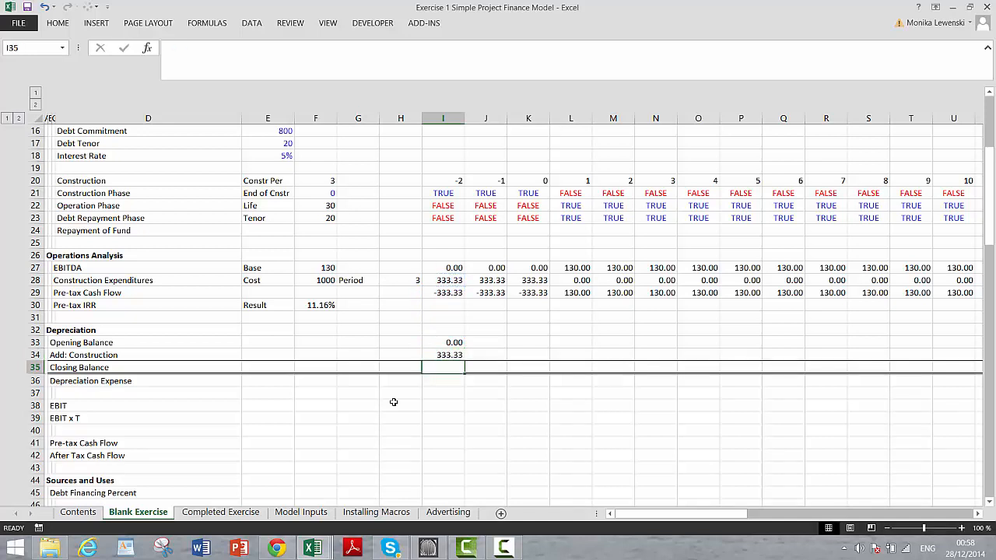
key(alt+equal)
key(Return)
Copy the Opening Balance, Add: Construction and Closing Balance formulas in I33:I35 across the whole timeline
key(Up)
key(Up)
key(Up)
key(shift+Down)
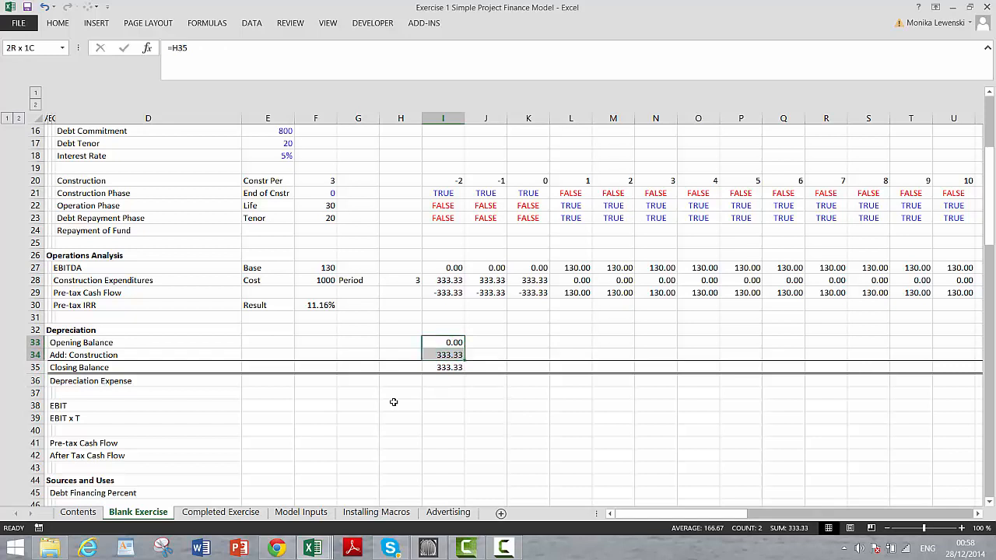
key(shift+Down)
key(ctrl+shift+r)
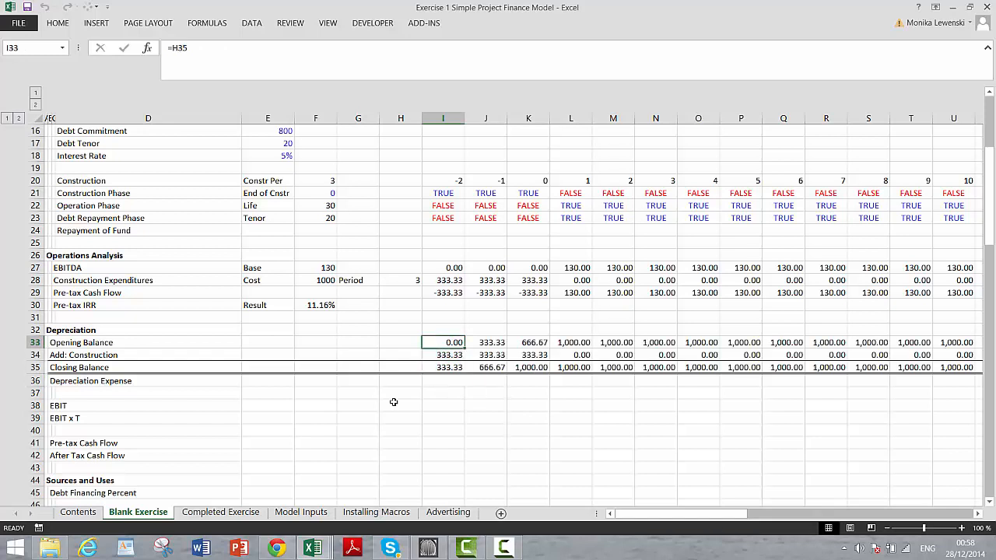
Label the Depreciation Expense input by entering Rate in E36
key(Down)
key(Down)
key(Down)
key(Down)
key(Up)
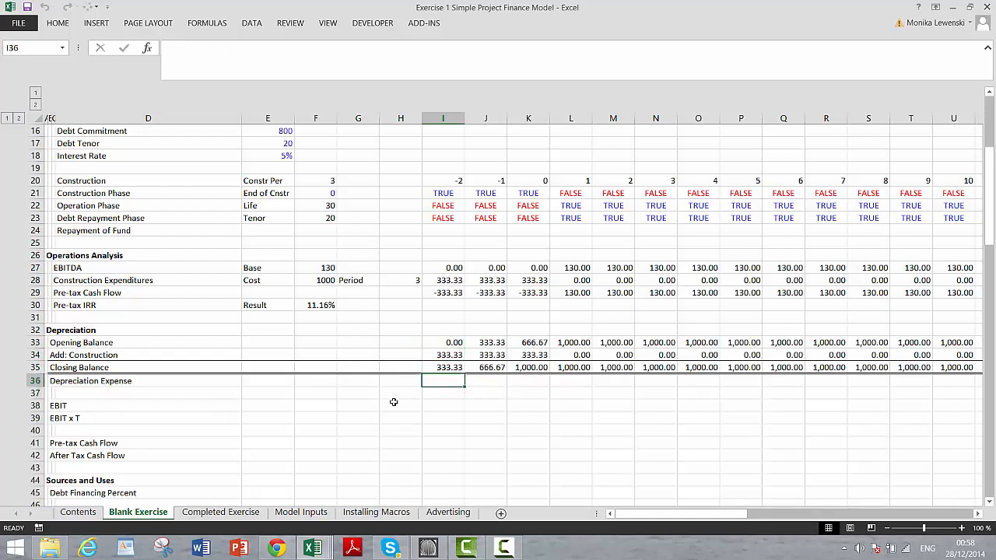
key(Left)
key(Left)
key(Right)
key(Right)
key(Right)
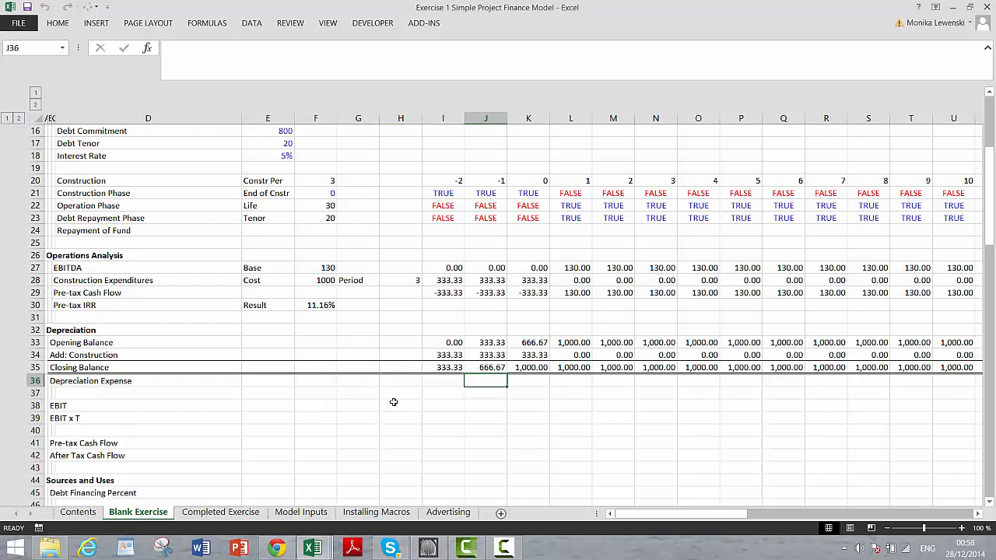
key(Left)
key(Left)
key(Left)
key(Left)
key(Left)
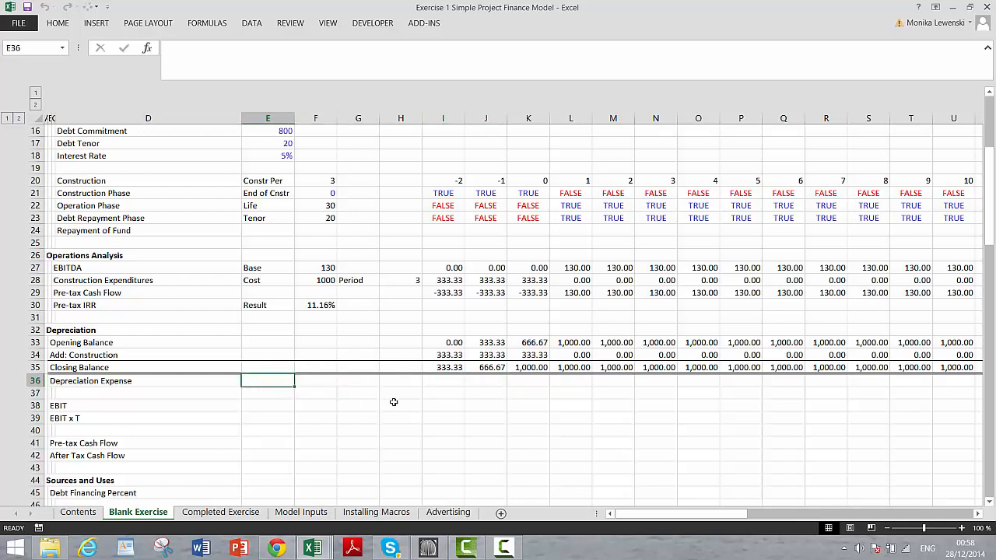
text(Ra)
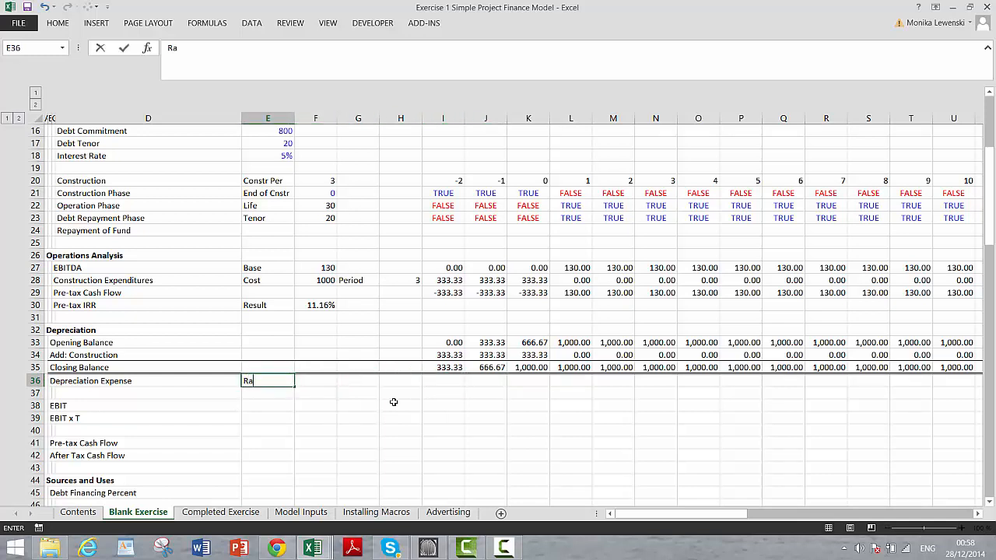
text(te)
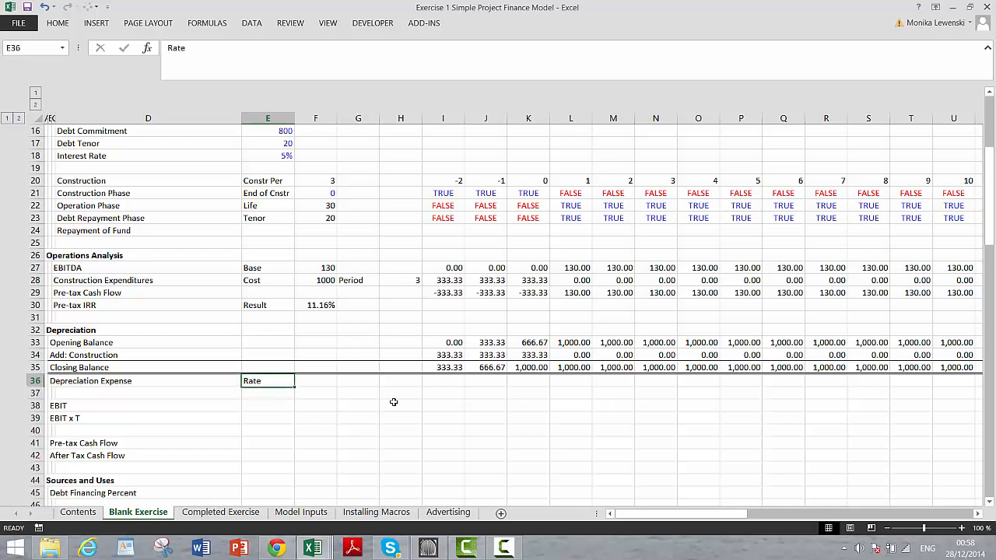
key(Tab)
Calculate the depreciation rate in F36 from the Depreciation Life with =1/E12
text(=1)
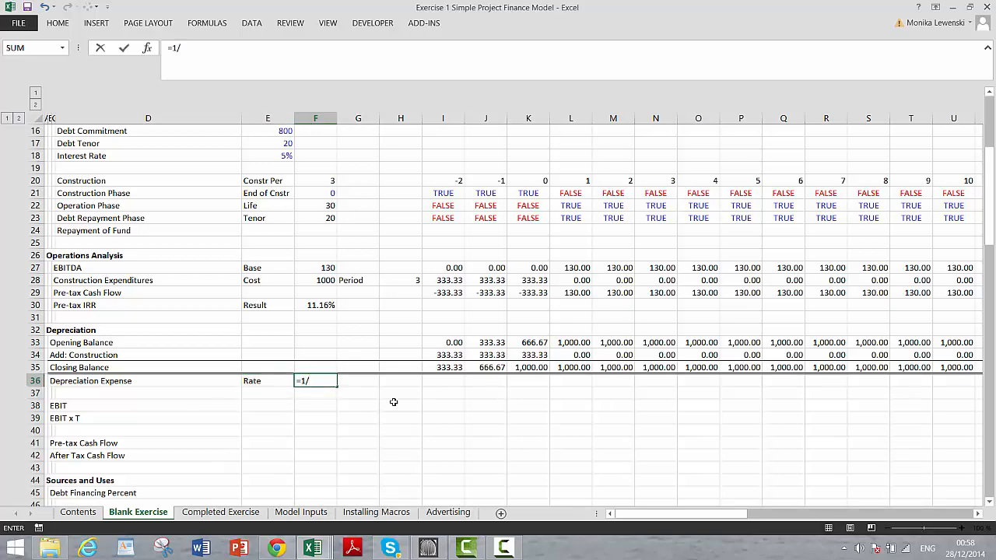
text(/)
key(Page_Up)
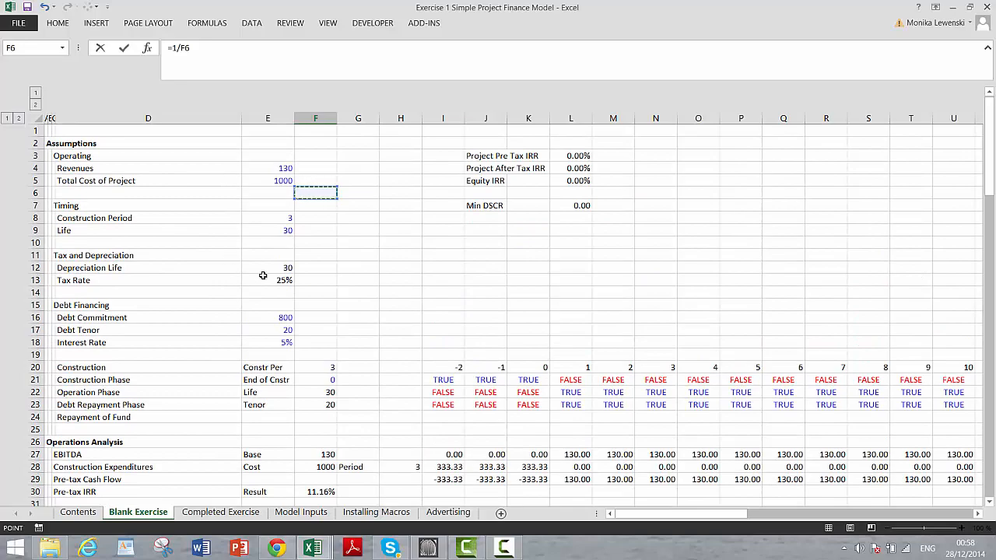
click(272, 267)
key(Return)
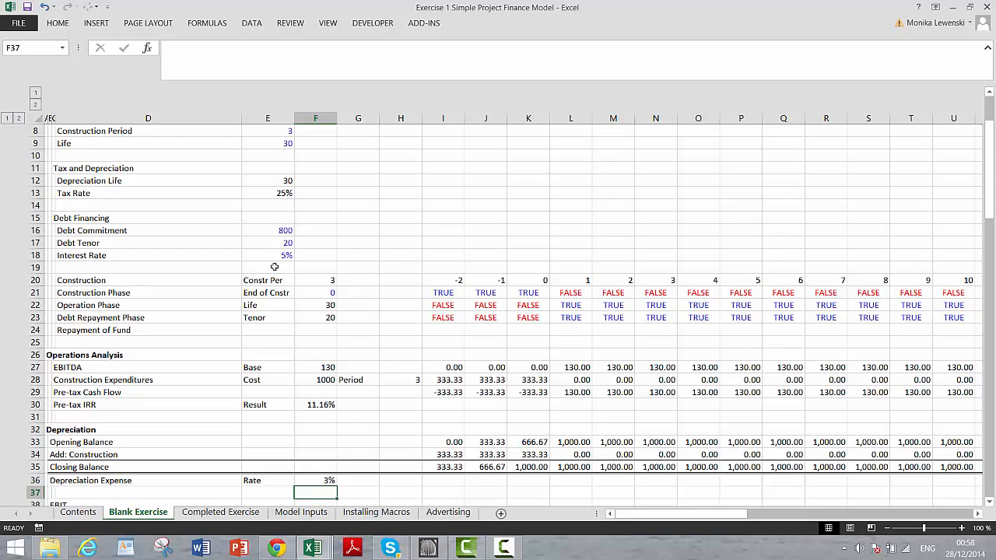
scroll(274, 267, down, 1)
key(Up)
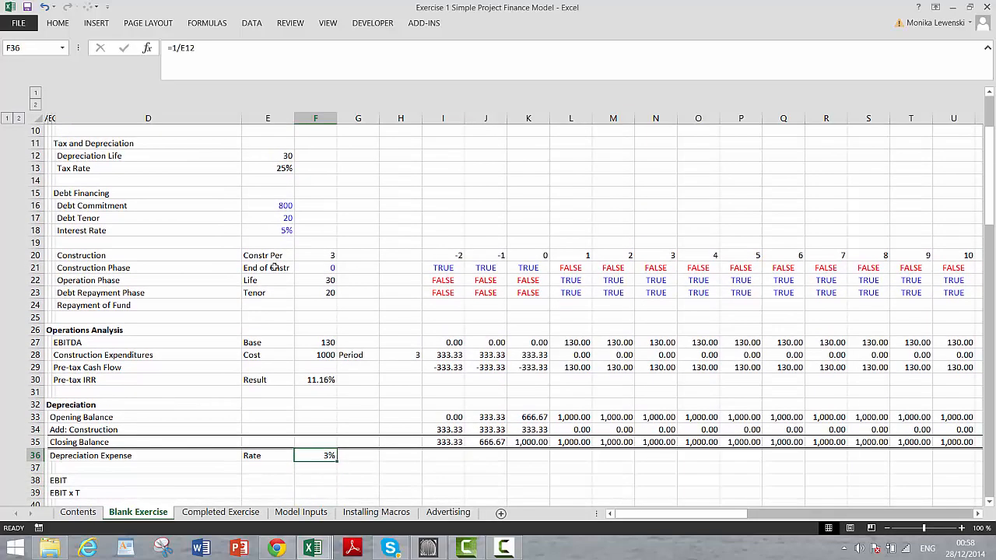
Enter =$F$36*I22 for the Depreciation Expense in I36 and copy it across the timeline
key(Right)
key(Right)
key(Right)
text(=)
key(Left)
key(Left)
key(Left)
key(Left)
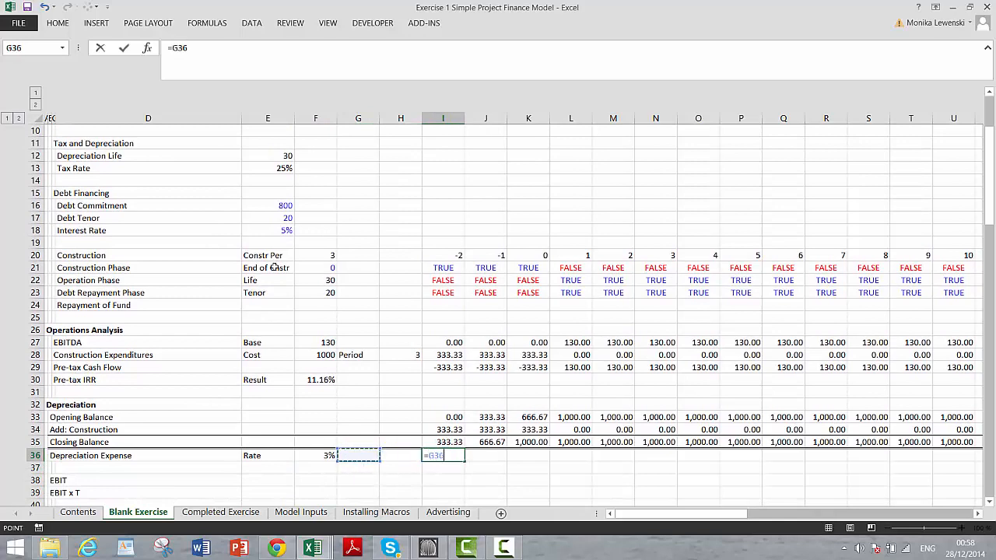
key(Right)
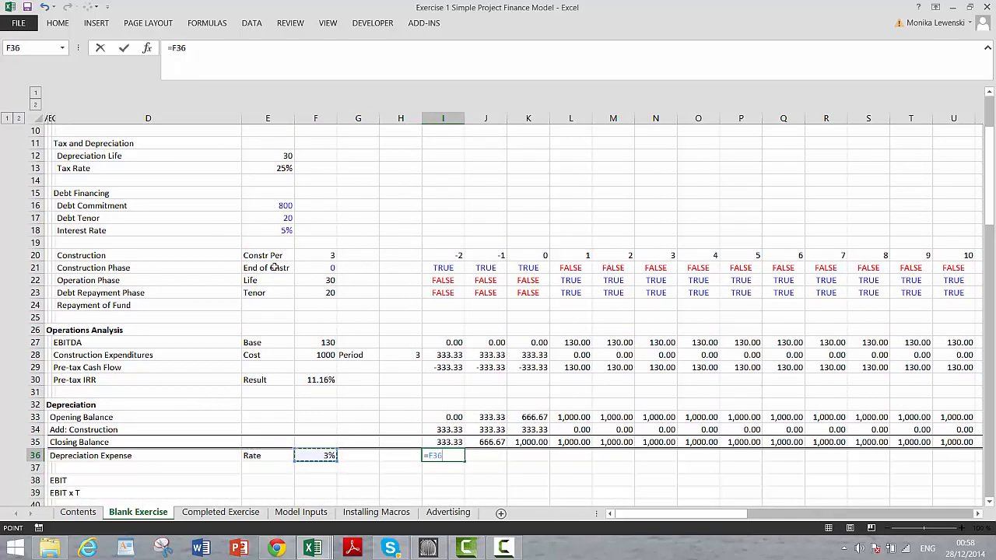
key(F5)
key(Escape)
key(F4)
text(*)
click(438, 282)
key(Return)
key(Up)
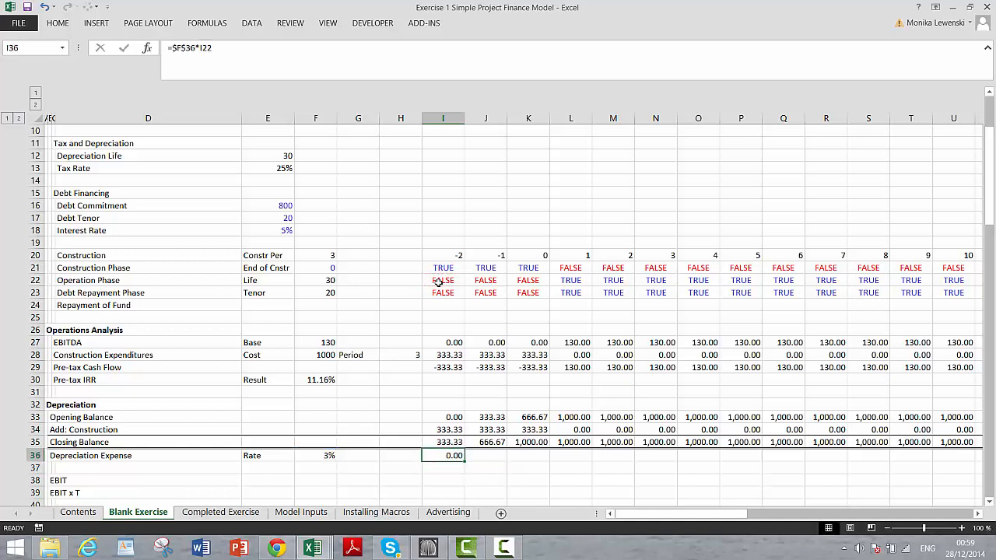
key(ctrl+shift+r)
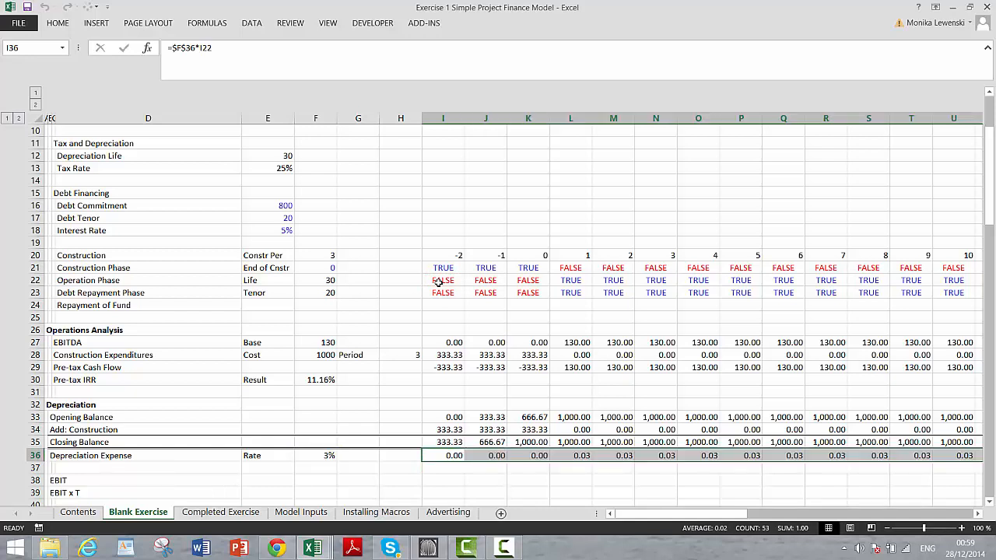
Extend the Depreciation Expense formula in I36 with the Closing Balance, giving =$F$36*I22*I35
key(Right)
key(Left)
key(F2)
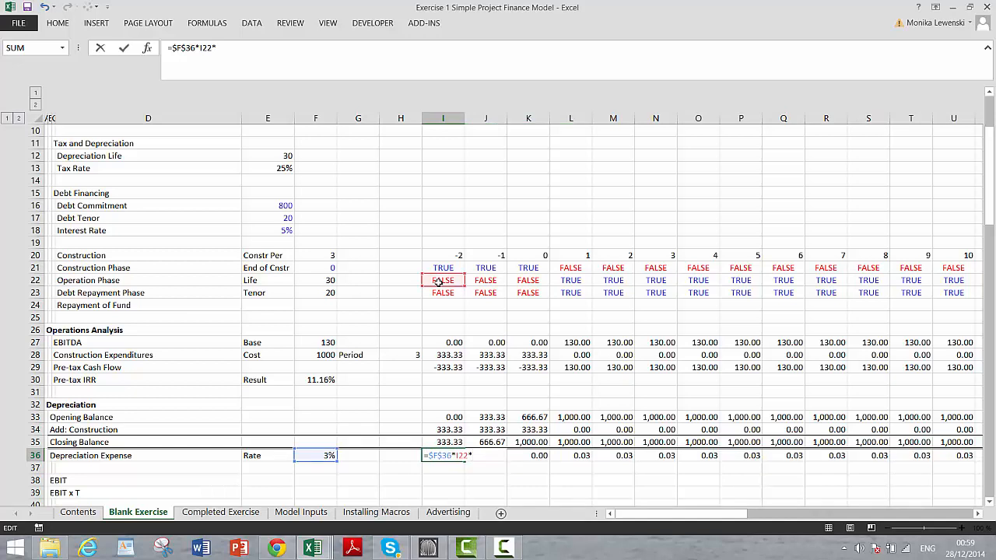
key(BackSpace)
key(BackSpace)
key(BackSpace)
click(441, 280)
text(*)
click(443, 441)
key(Return)
Copy the revised Depreciation Expense formula from I36 across the whole timeline
key(Up)
key(Up)
key(Down)
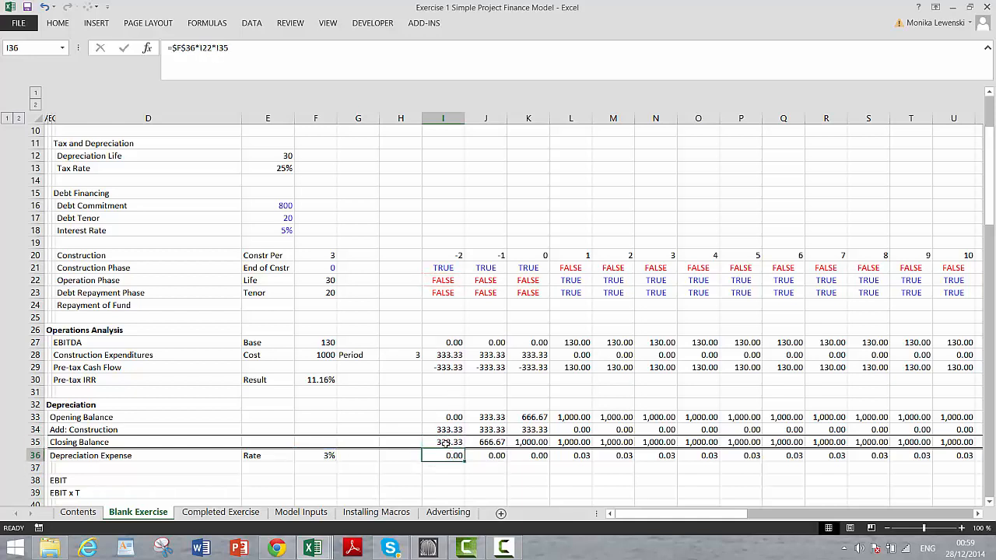
key(ctrl+shift+r)
Examine the Depreciation Expense row across the later periods and return to the start of the timeline
key(Right)
key(Right)
key(Right)
key(Right)
key(Right)
key(Right)
key(Right)
key(Right)
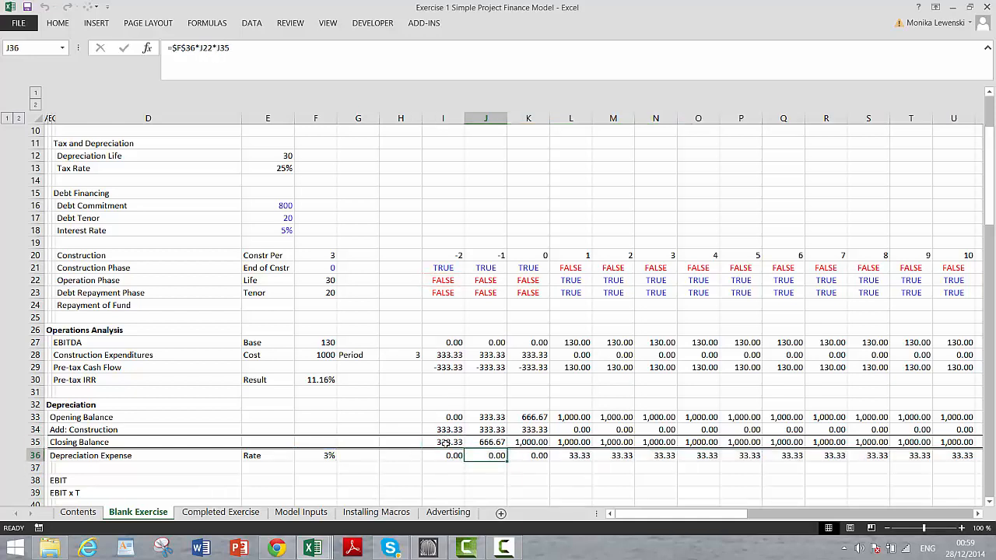
key(Right)
key(Right)
key(Right)
key(Right)
key(Right)
key(Right)
key(Right)
key(Right)
key(Right)
key(Right)
key(Right)
key(Right)
key(Right)
key(Right)
key(Left)
key(Left)
key(Left)
key(Left)
key(Left)
key(Left)
key(Left)
key(Left)
key(Left)
key(Left)
key(Left)
key(Left)
key(Left)
key(Left)
key(Left)
key(Left)
key(Left)
key(Left)
key(Left)
key(Left)
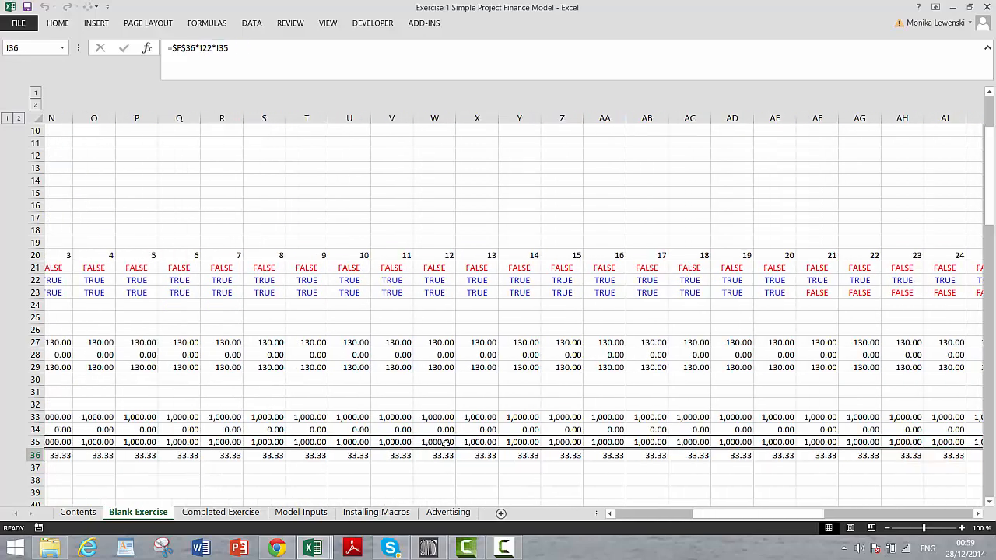
Enter =I27-I36 for EBIT in I38 and copy it across the timeline
key(Down)
key(Down)
key(Down)
key(Down)
key(Down)
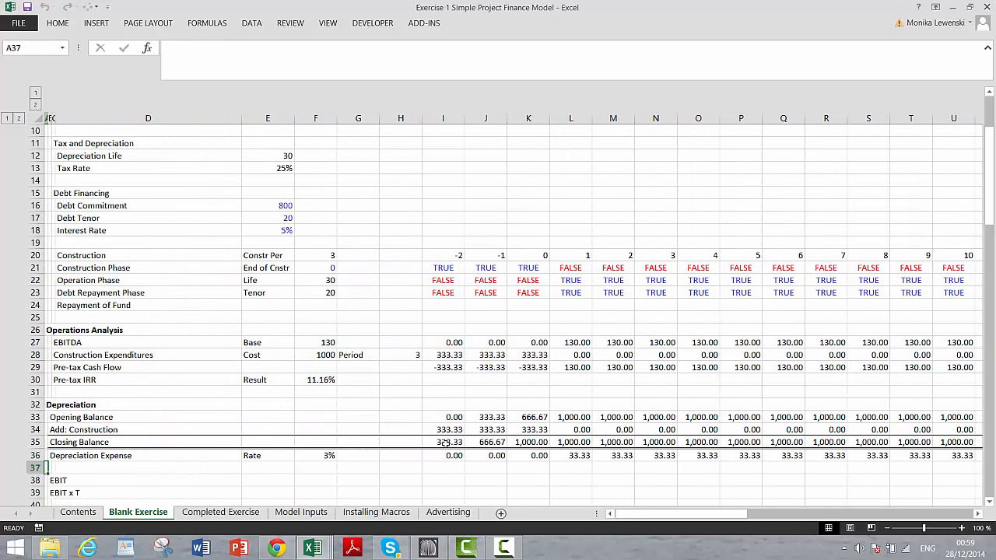
key(Up)
key(Up)
key(Up)
key(Right)
key(Right)
key(Right)
key(Right)
key(Right)
key(Right)
key(Right)
key(Right)
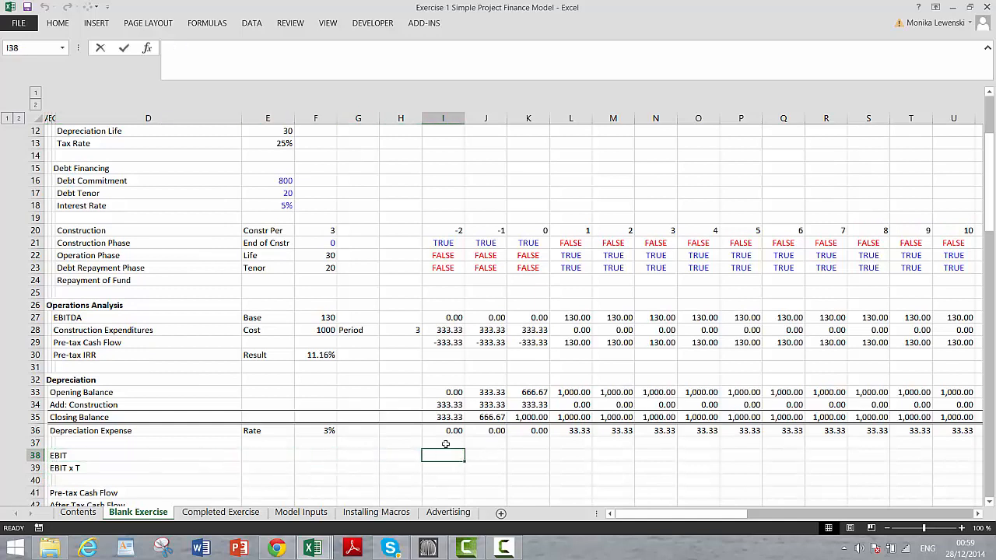
text(=)
key(Up)
key(Up)
key(Up)
key(Up)
key(Up)
key(Up)
key(Up)
key(Up)
key(Up)
key(Up)
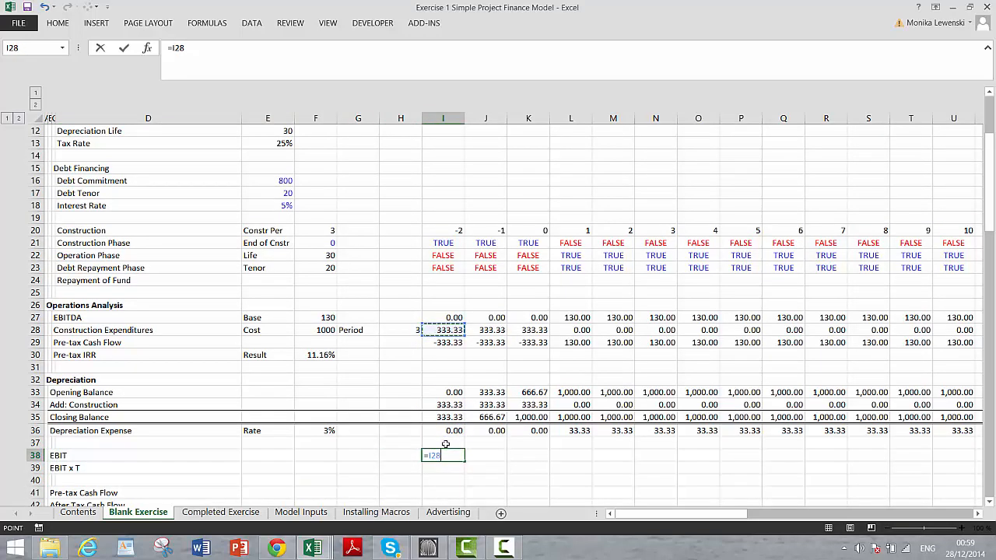
key(Up)
text(-)
key(Up)
key(Up)
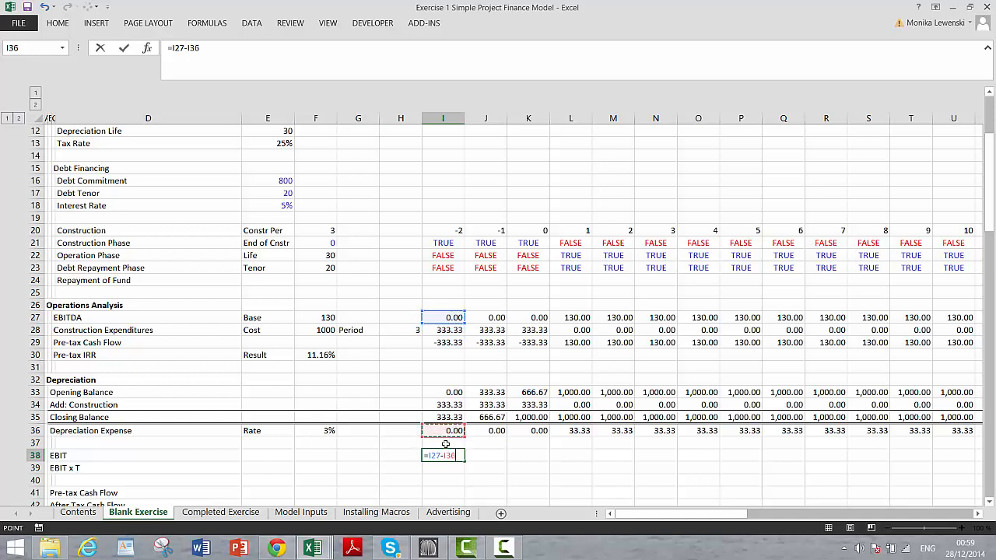
key(Return)
key(Up)
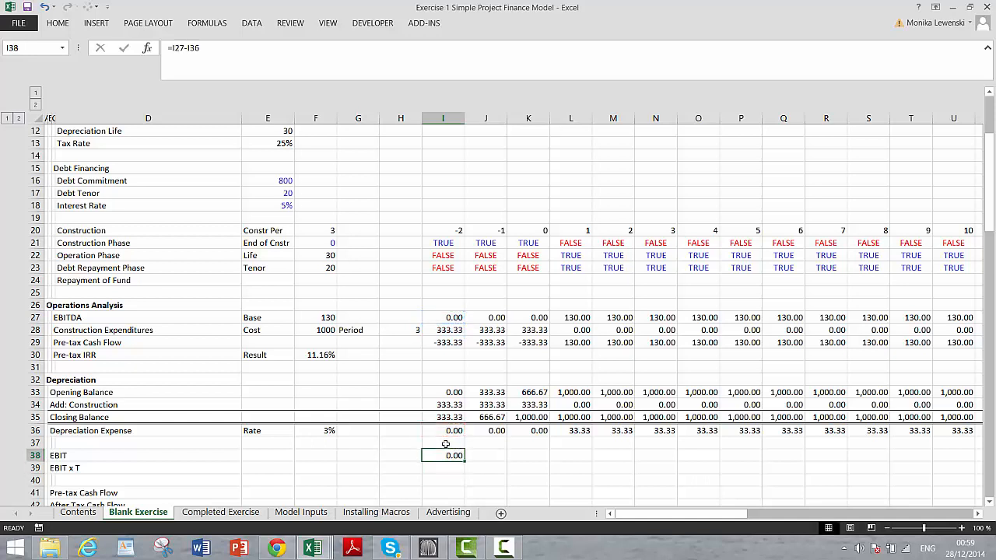
key(ctrl+shift+r)
key(Down)
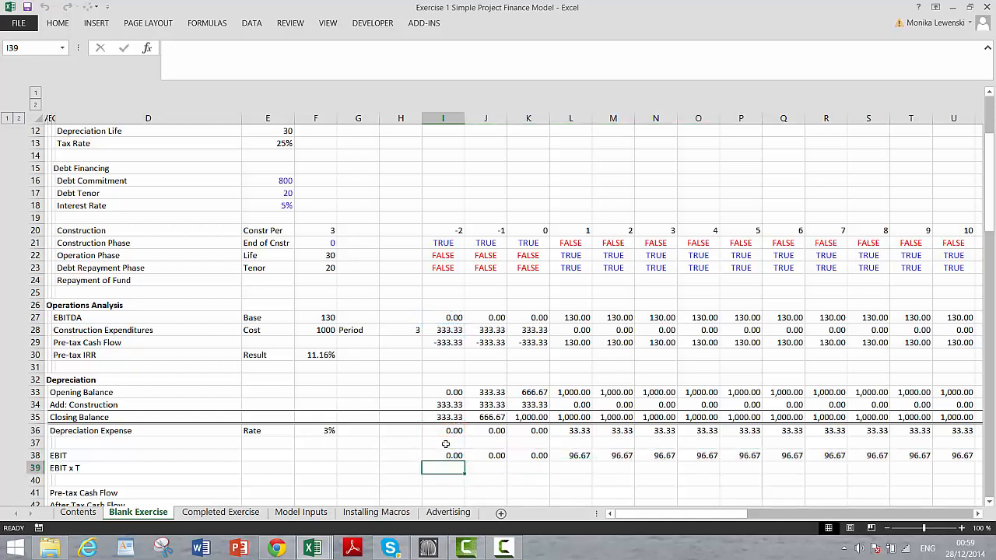
Label cell E39 in the EBIT x T row as Tax Rate
key(Left)
key(Left)
key(Right)
key(Left)
key(Left)
key(Left)
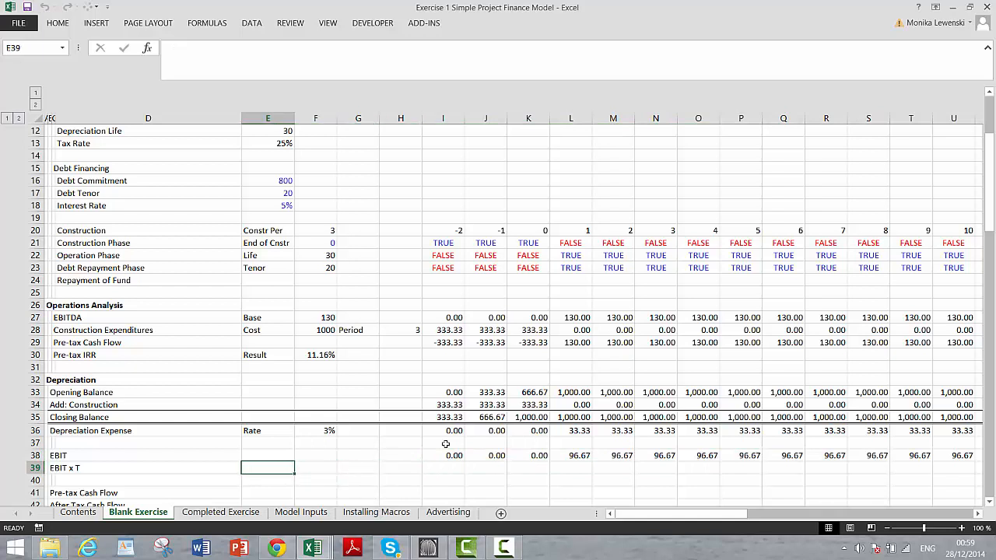
text(Tax Rat)
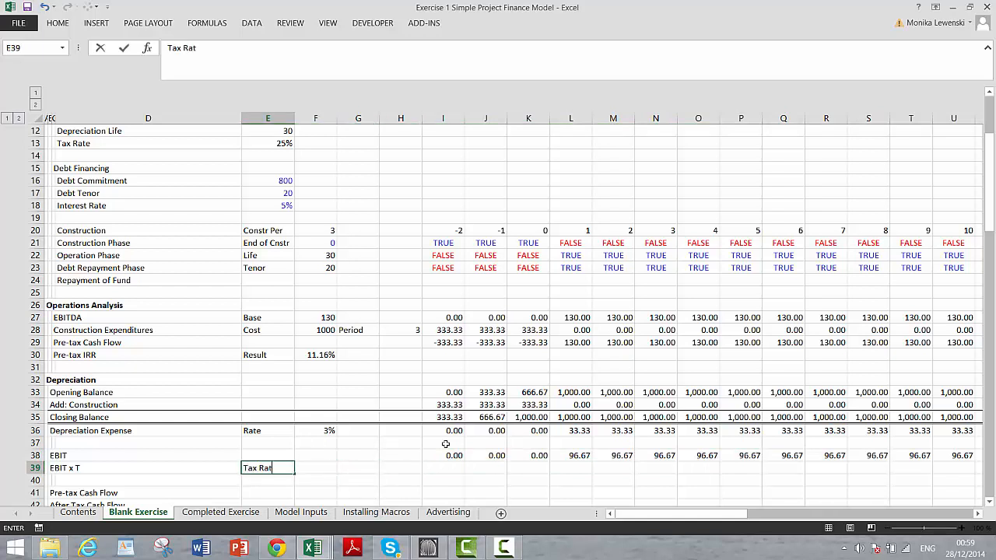
text(e)
Link F39 to the Tax Rate assumption in E13
key(Right)
text(=)
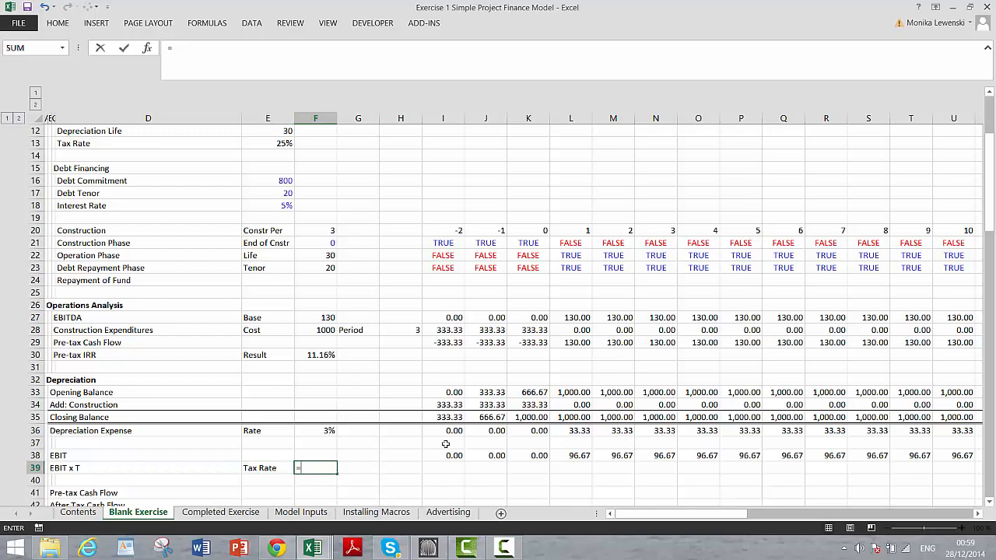
key(Page_Up)
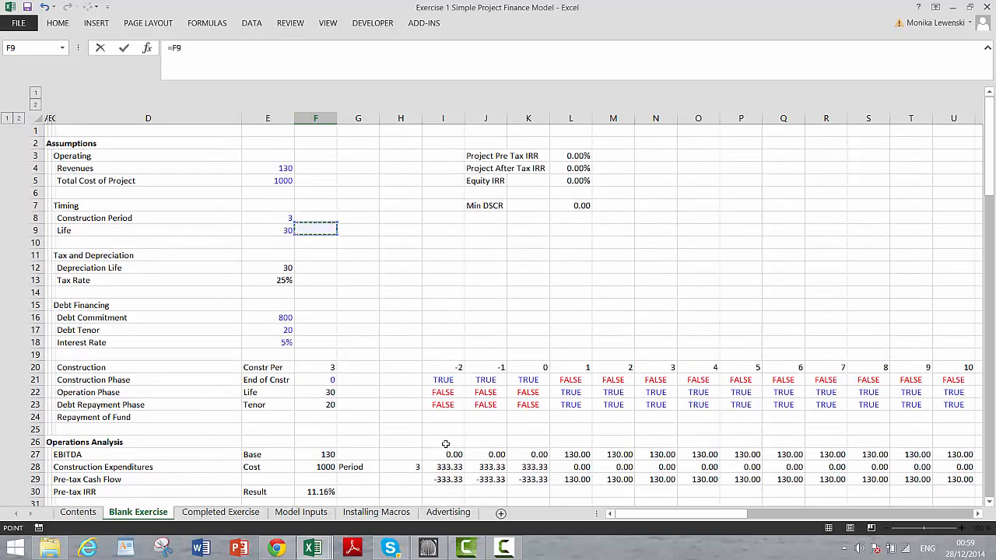
key(Down)
key(Down)
key(Down)
key(Down)
key(Left)
key(Return)
Delete the repeated Pre-tax Cash Flow row at row 41
key(Return)
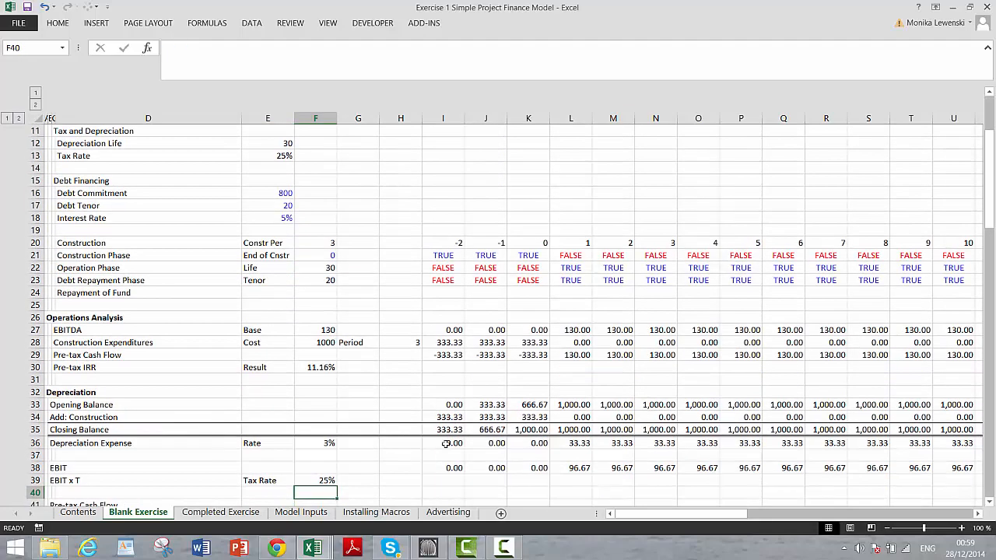
key(shift+space)
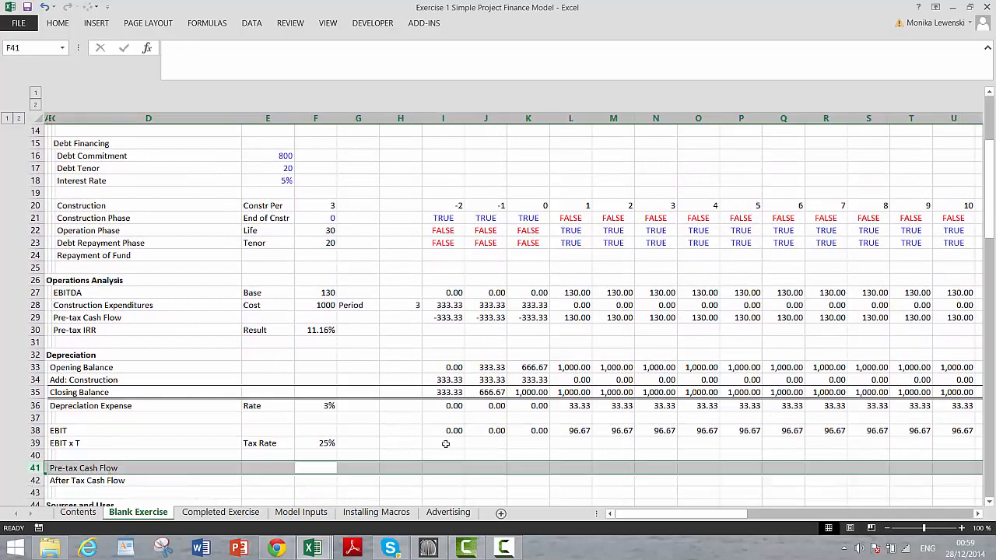
key(ctrl+minus)
Insert a blank row below After Tax Cash Flow, at row 42
key(Down)
key(Left)
key(Left)
key(Left)
key(Left)
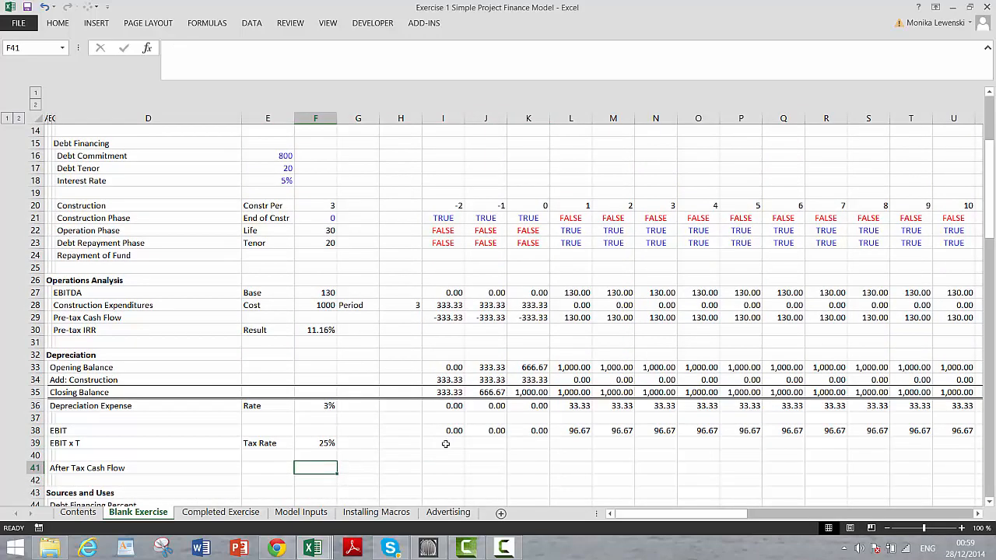
key(shift+space)
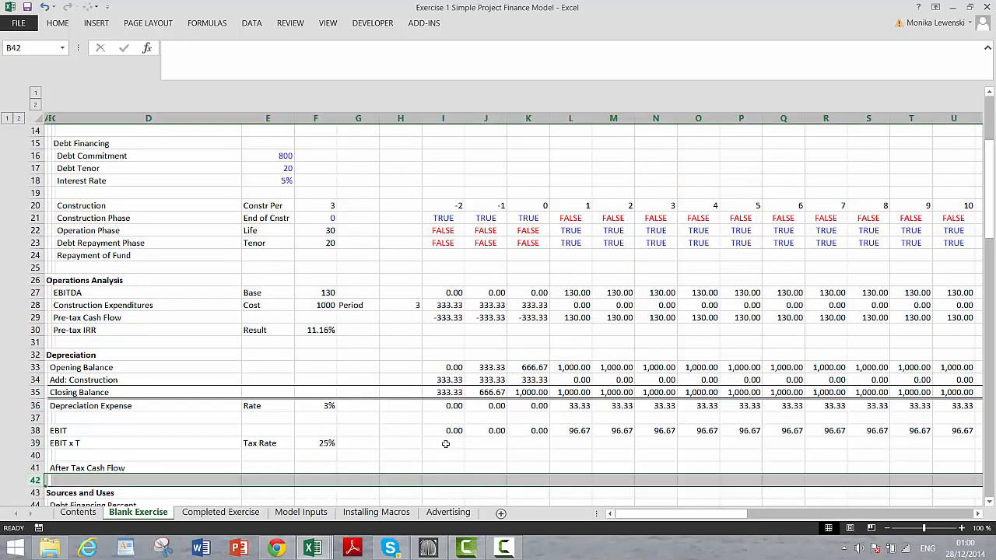
key(ctrl+plus)
Label the new row 42 as Project IRR in column B
key(Right)
key(Down)
key(Down)
key(Down)
key(Down)
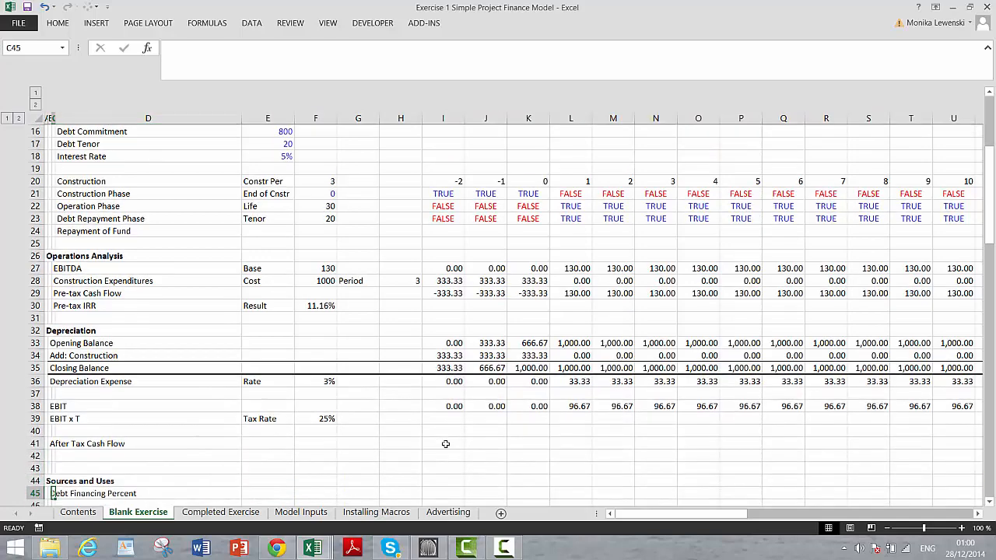
key(Up)
key(Up)
key(Up)
key(Up)
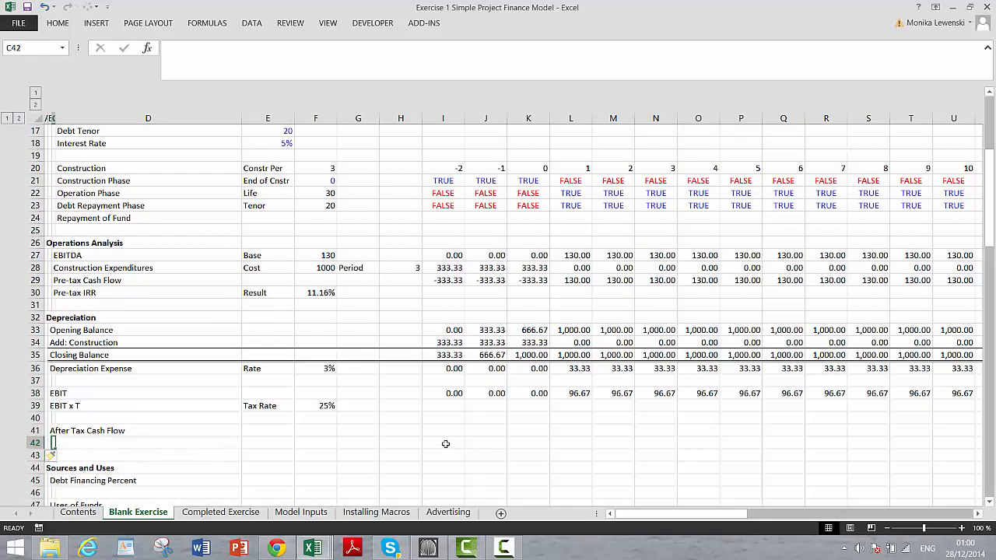
key(Left)
text(Proj)
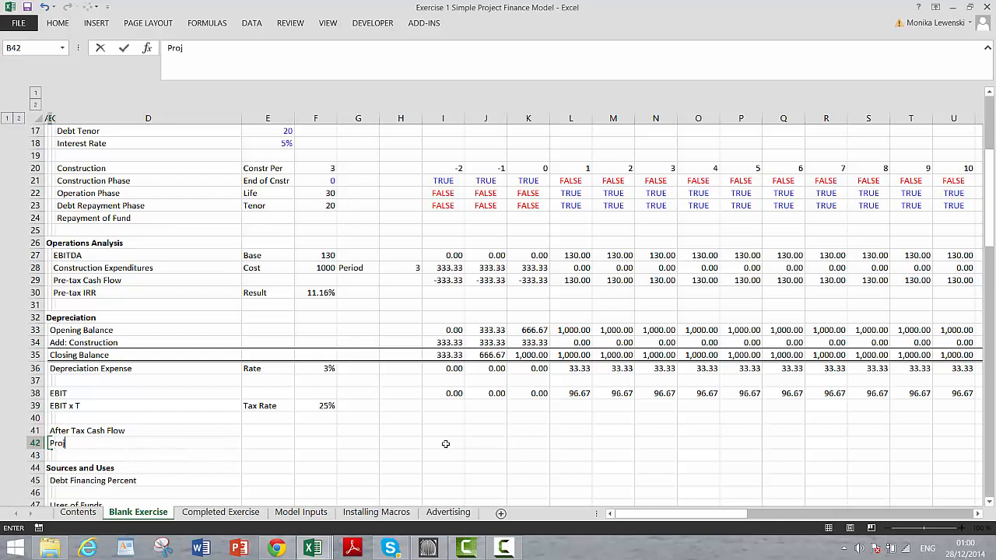
text(ect IRR)
key(Return)
Enter =I38*F39 for EBIT x T in I39
key(Up)
key(Up)
key(Right)
key(Right)
key(Right)
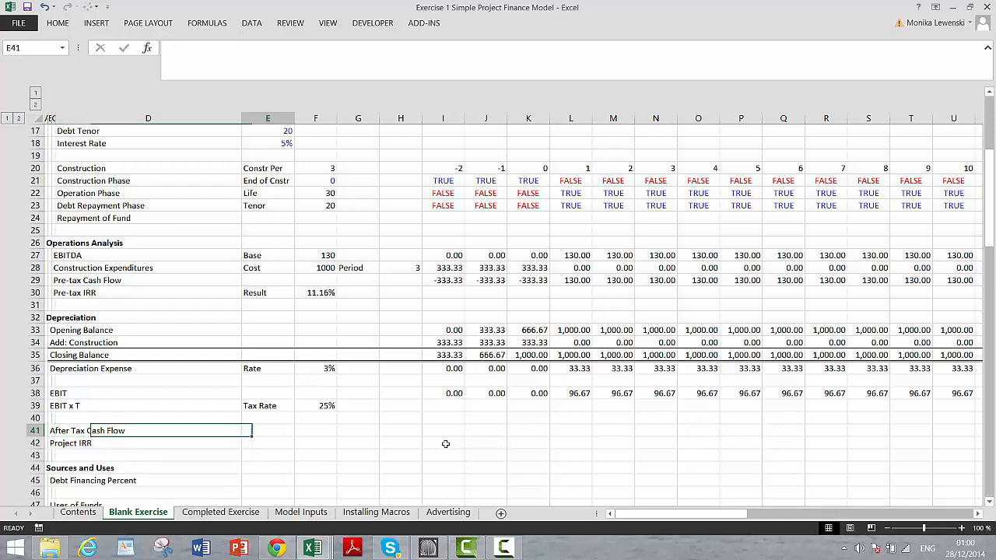
key(Right)
key(Right)
key(Right)
key(Right)
key(Up)
key(Up)
text(=)
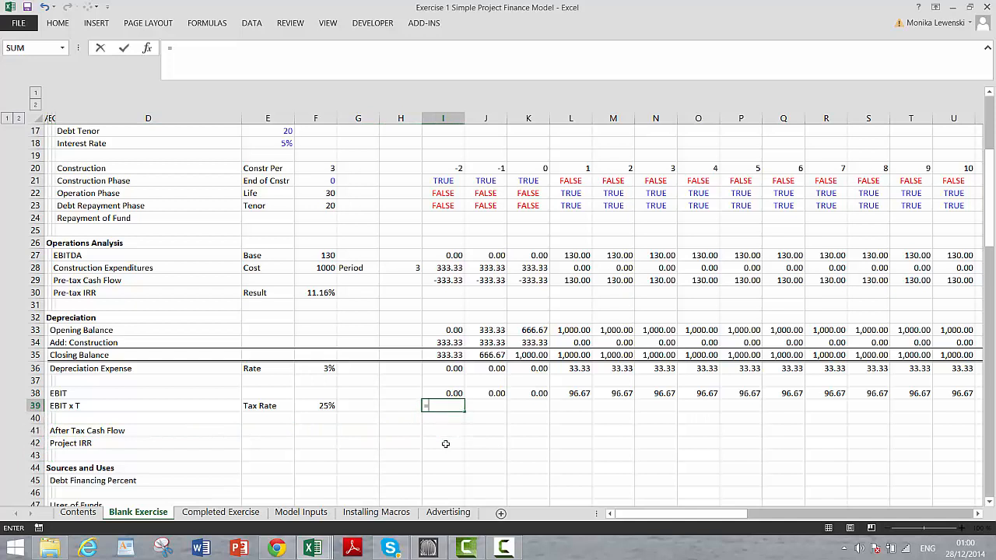
key(Up)
key(Left)
key(Left)
key(Left)
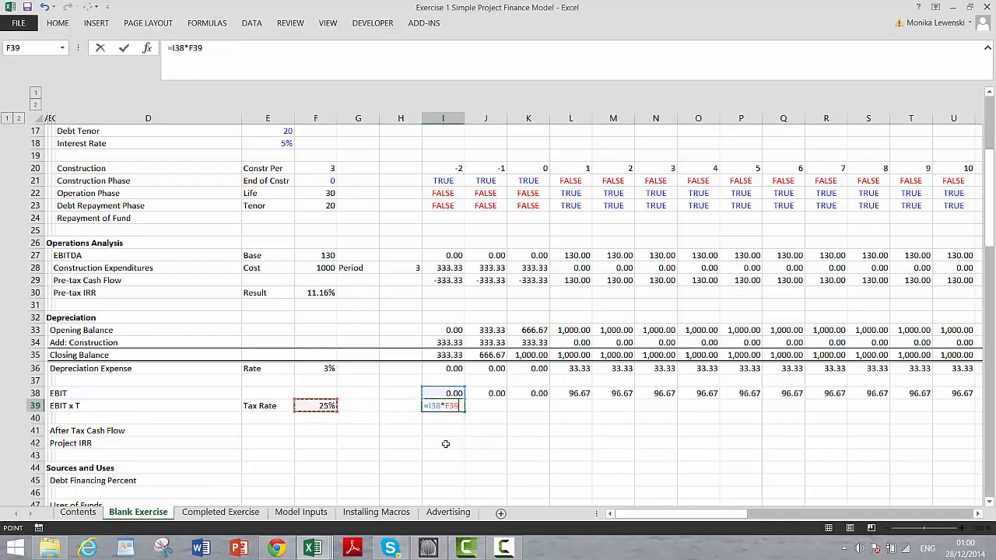
key(F5)
key(Escape)
key(alt+F4)
key(Escape)
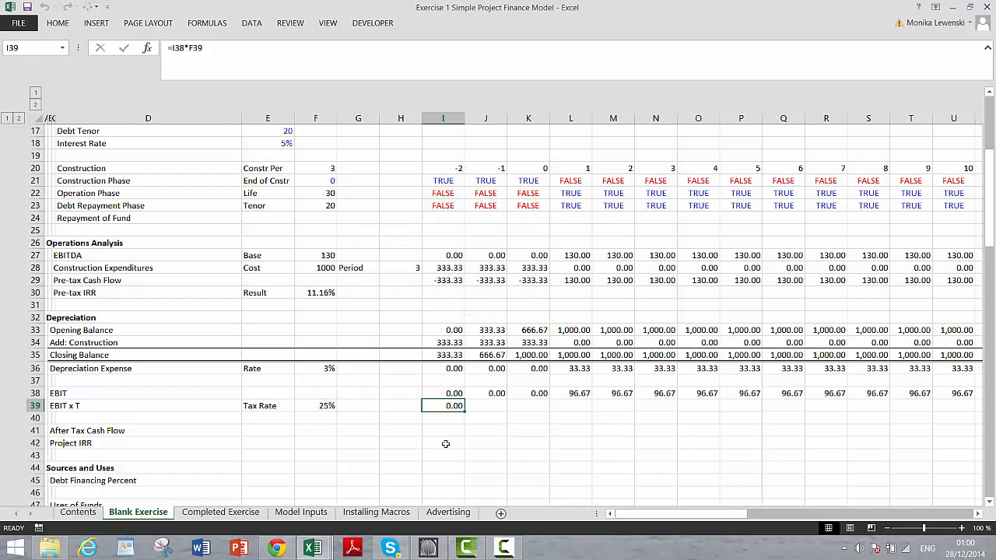
key(F5)
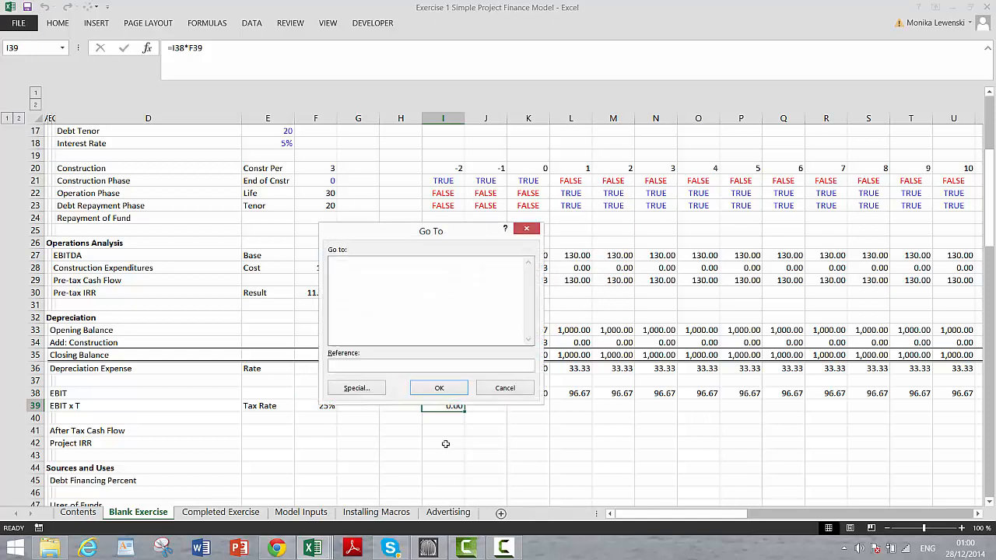
key(Escape)
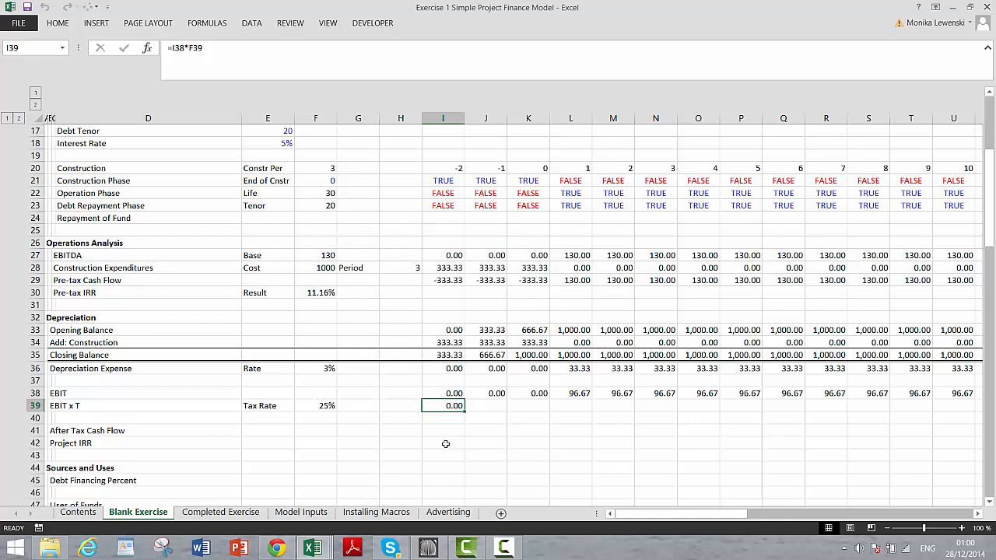
Replace the EBIT x T formula in I39 with =I38*$F$39 and copy it across the timeline
key(Delete)
text(=)
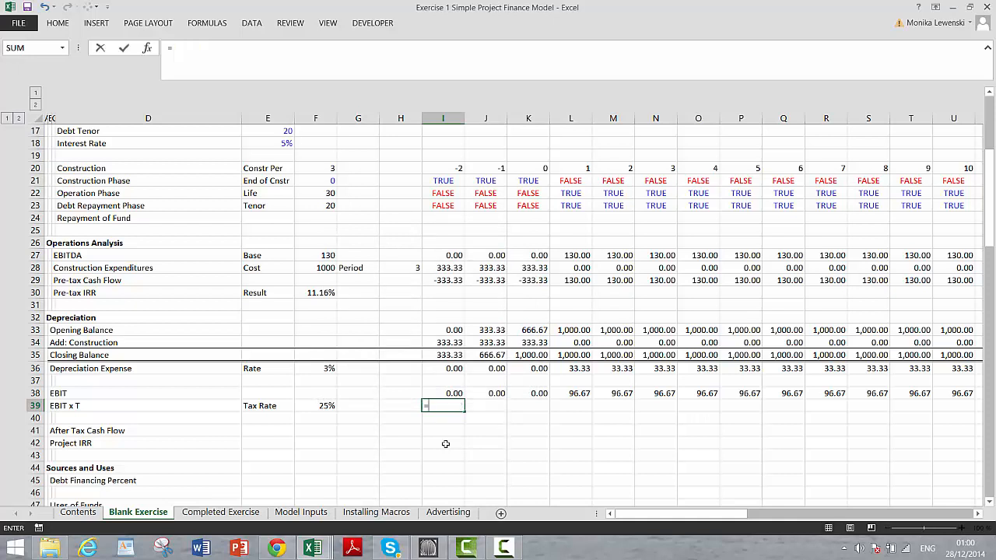
key(Up)
text(*)
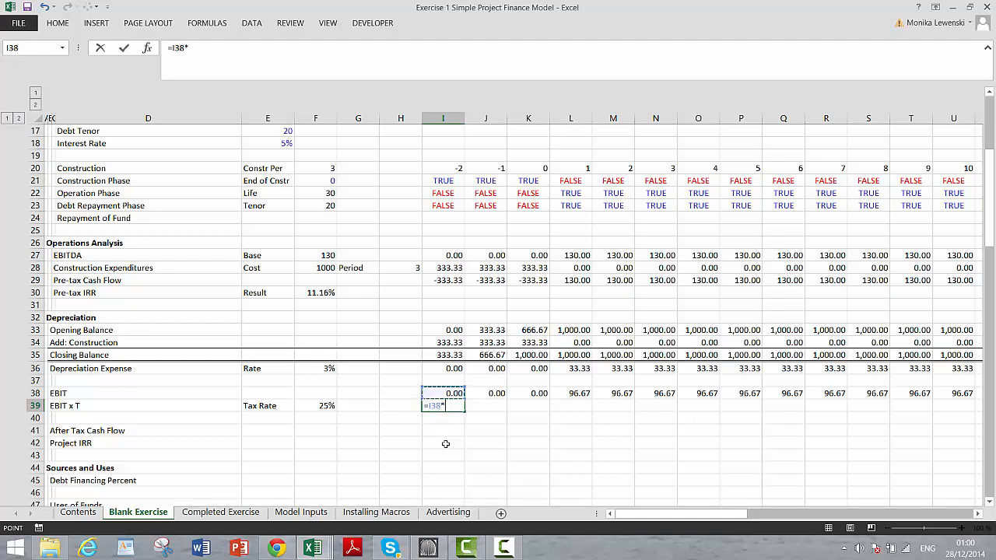
key(Left)
key(Left)
key(Left)
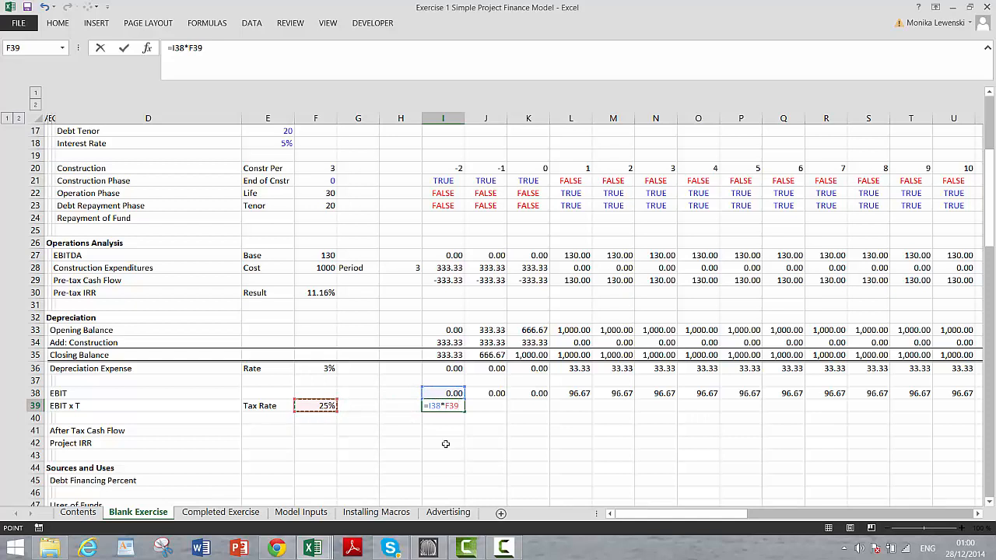
key(F4)
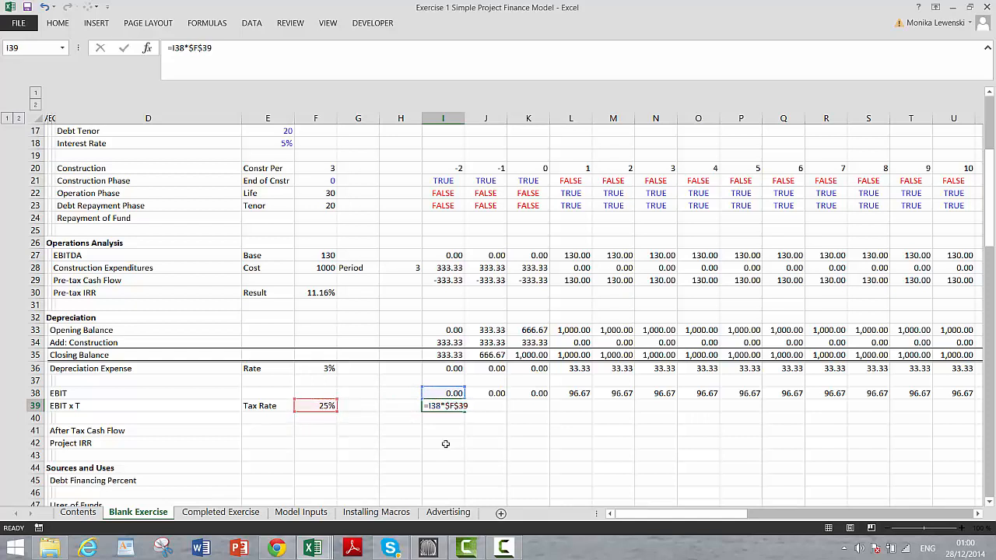
key(ctrl+Return)
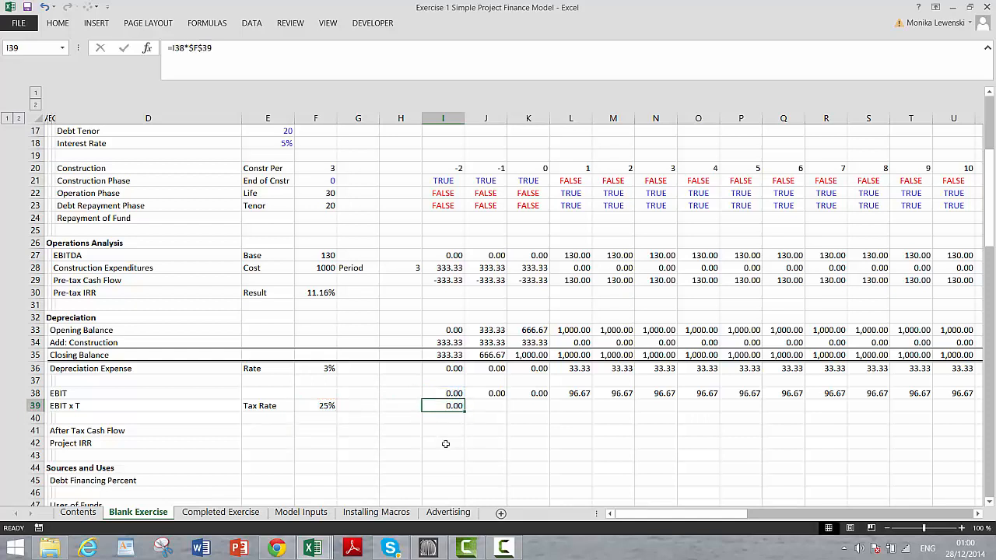
key(ctrl+shift+r)
Enter =I29-I39 for the After Tax Cash Flow in I41
key(Left)
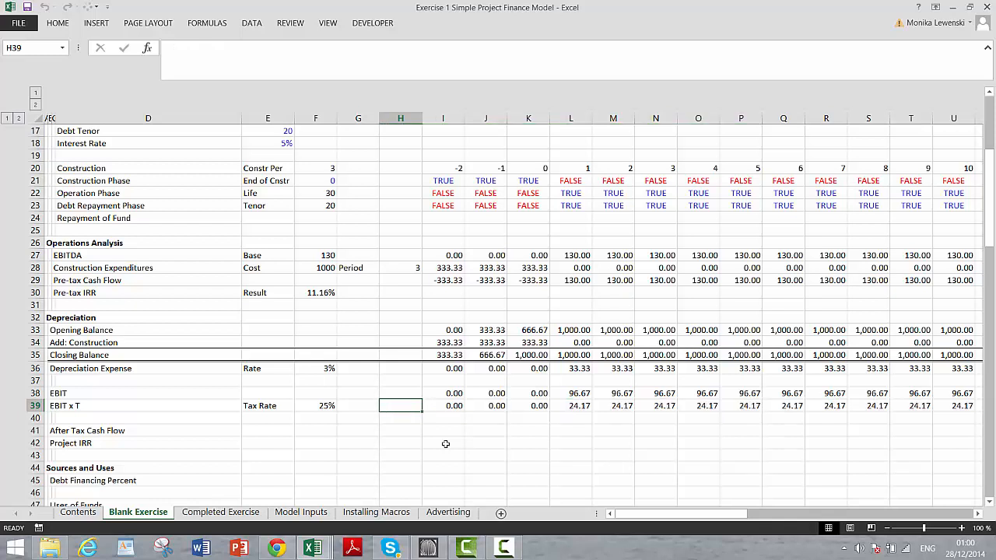
key(Down)
key(Down)
key(Left)
key(Left)
key(Left)
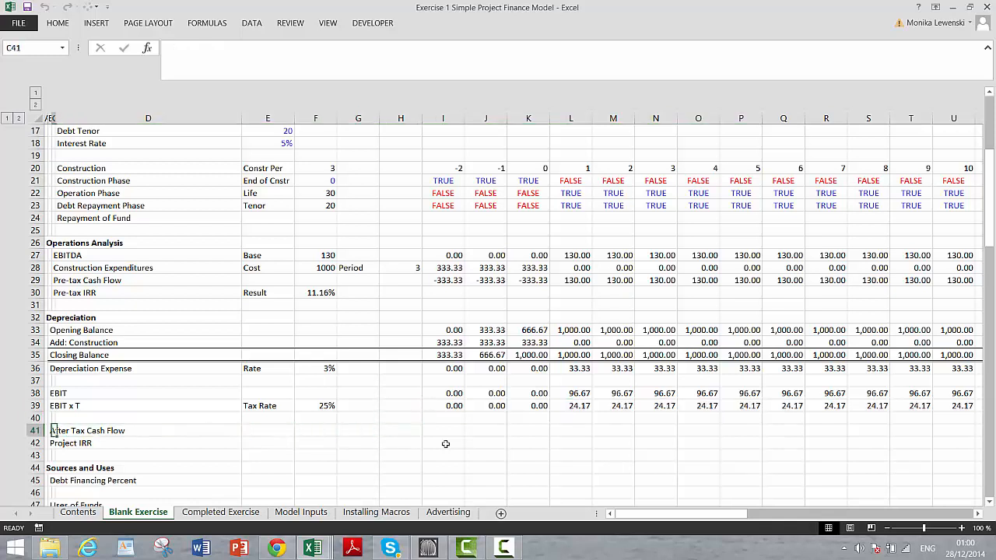
key(Right)
key(Right)
key(Right)
key(Right)
key(Left)
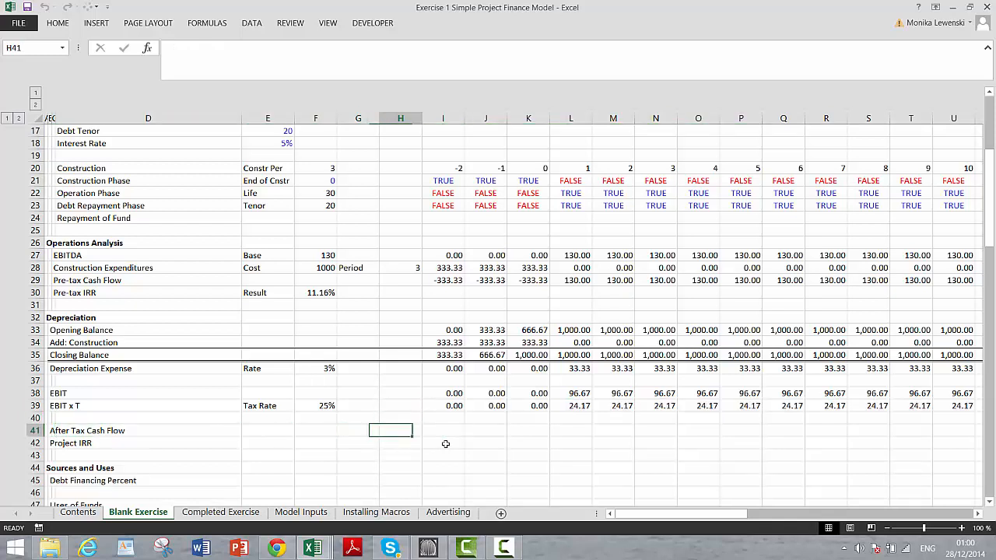
key(Right)
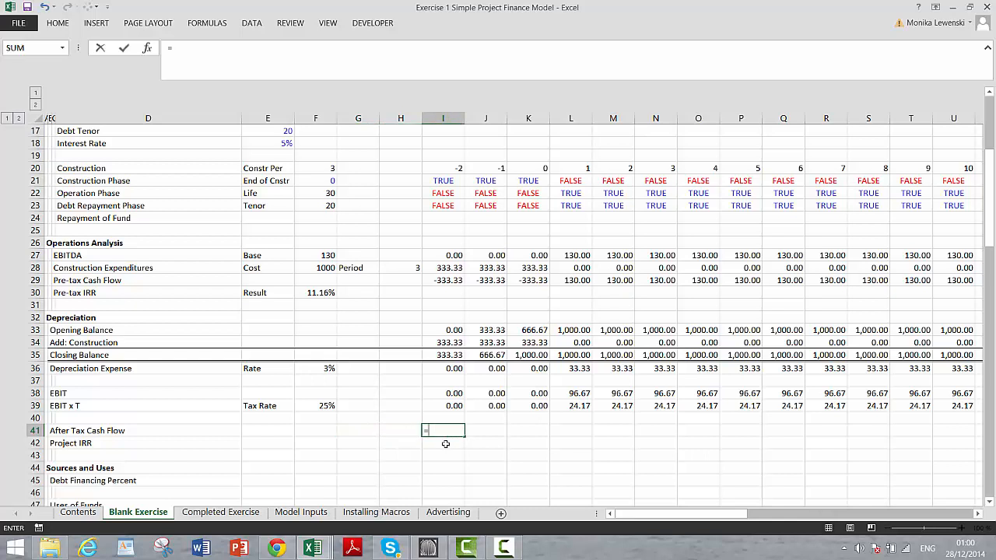
text(=)
key(Up)
key(Up)
key(Up)
key(Up)
key(Up)
key(Up)
key(Up)
key(Up)
key(Up)
key(Up)
key(Up)
key(Up)
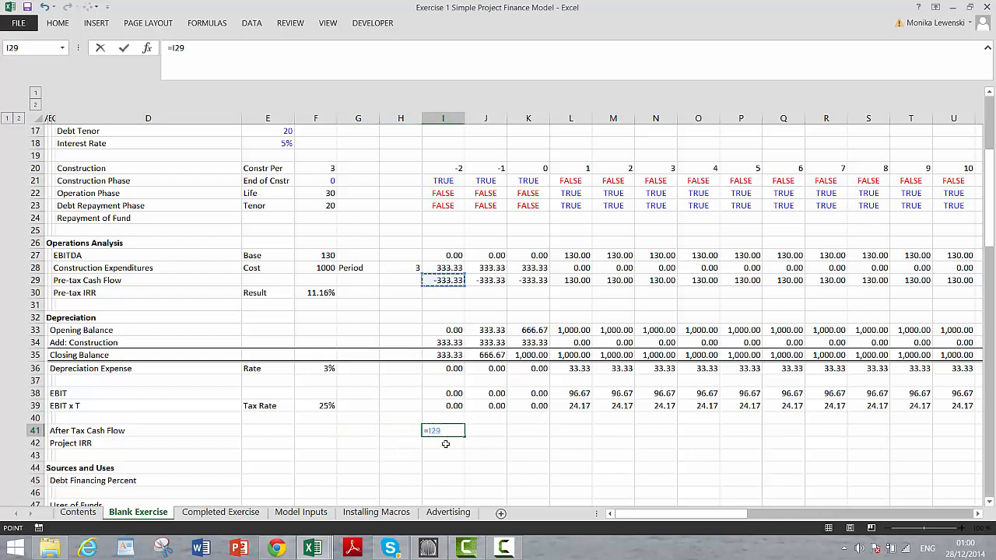
text(-)
key(Up)
key(Up)
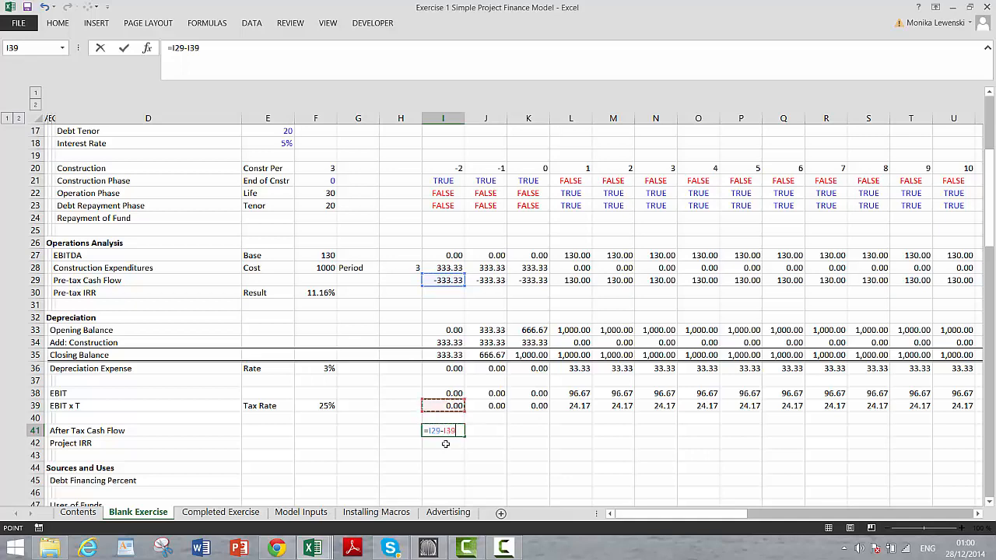
text(`)
key(Return)
key(Up)
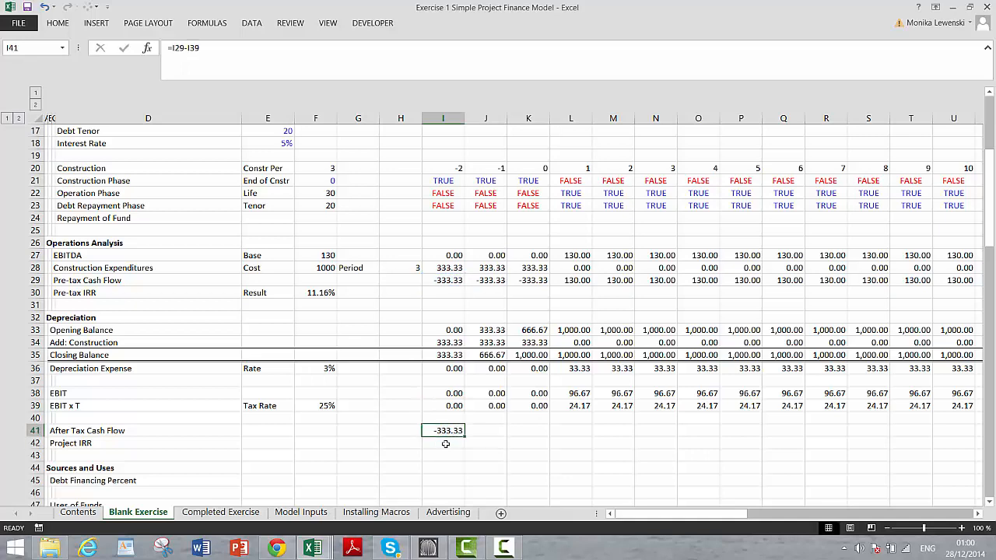
Copy the After Tax Cash Flow formula from I41 across the timeline
key(ctrl+shift+Right)
key(ctrl+r)
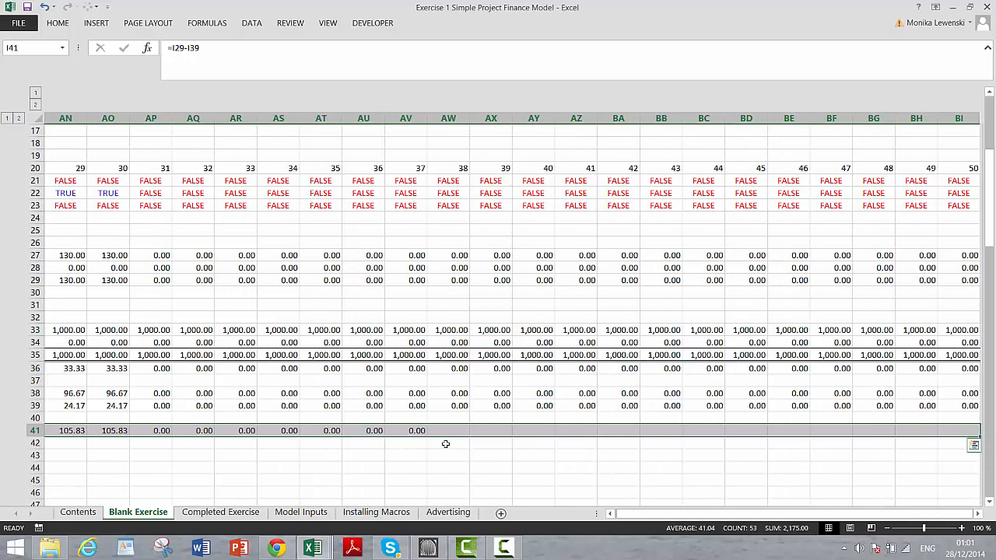
key(ctrl+Left)
Enter the label Result in E42 for the Project IRR row
key(Left)
key(Left)
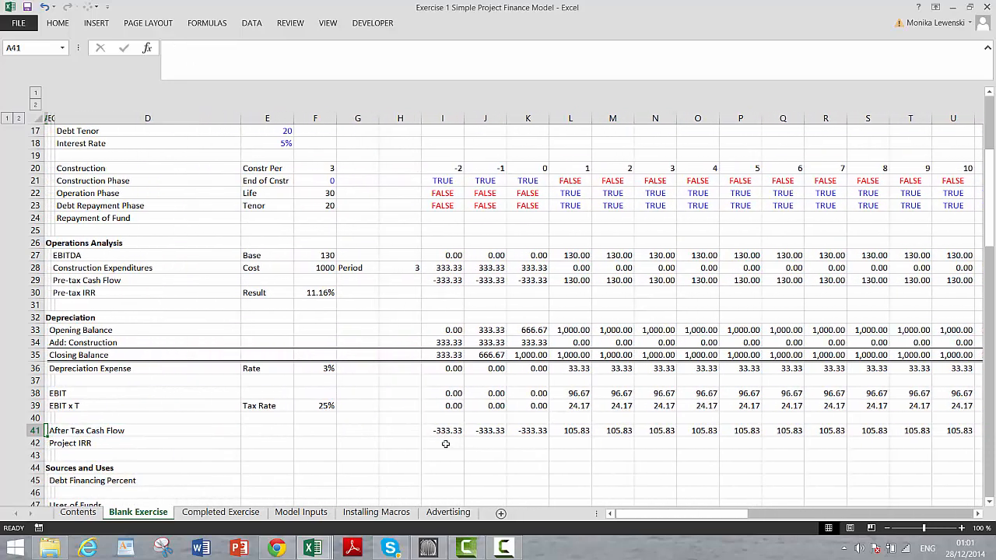
key(Right)
key(Right)
key(Right)
key(Right)
key(Down)
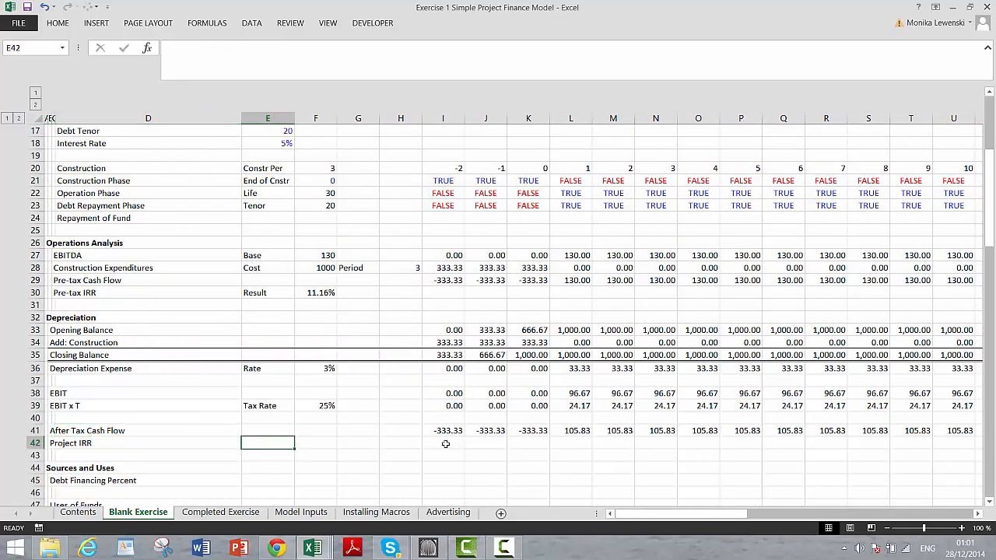
text(Result)
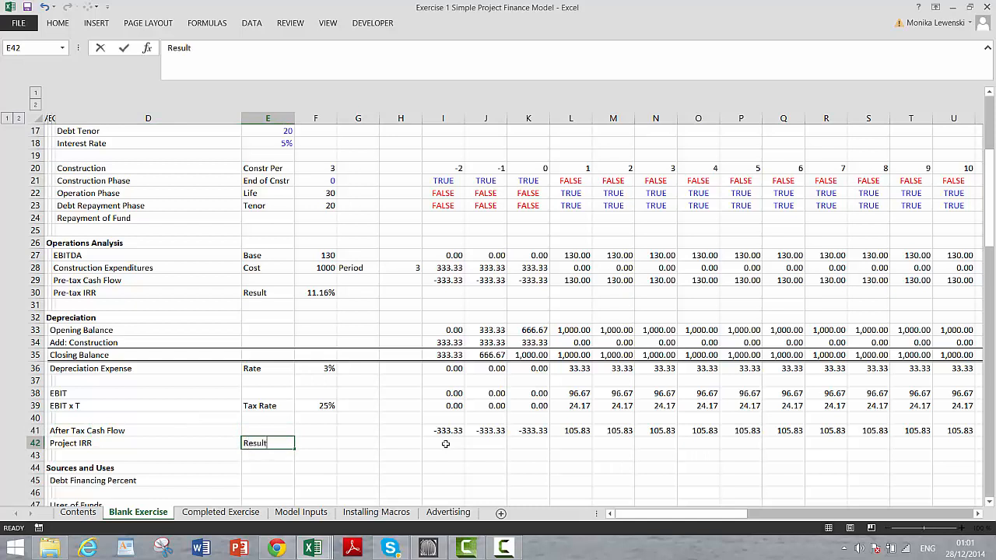
key(Return)
key(Up)
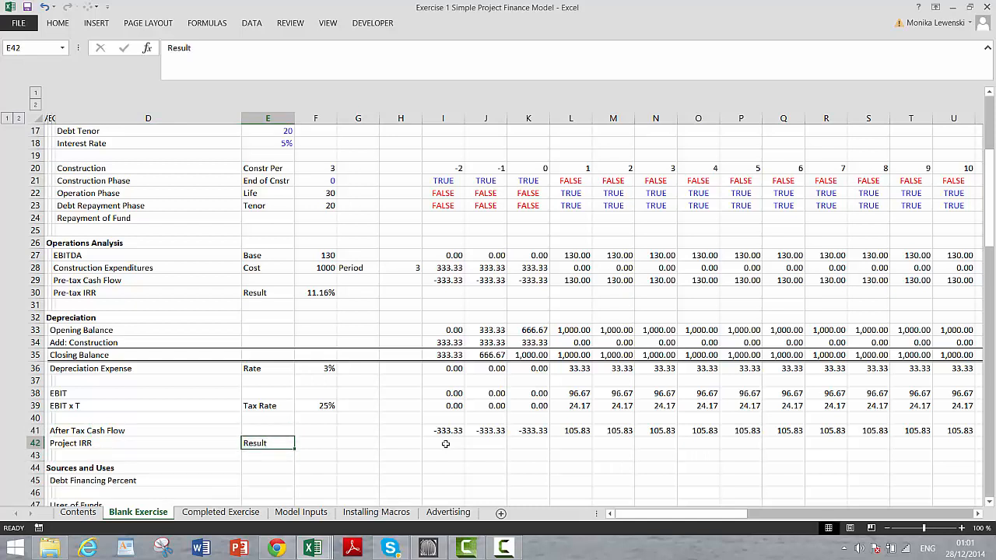
key(Down)
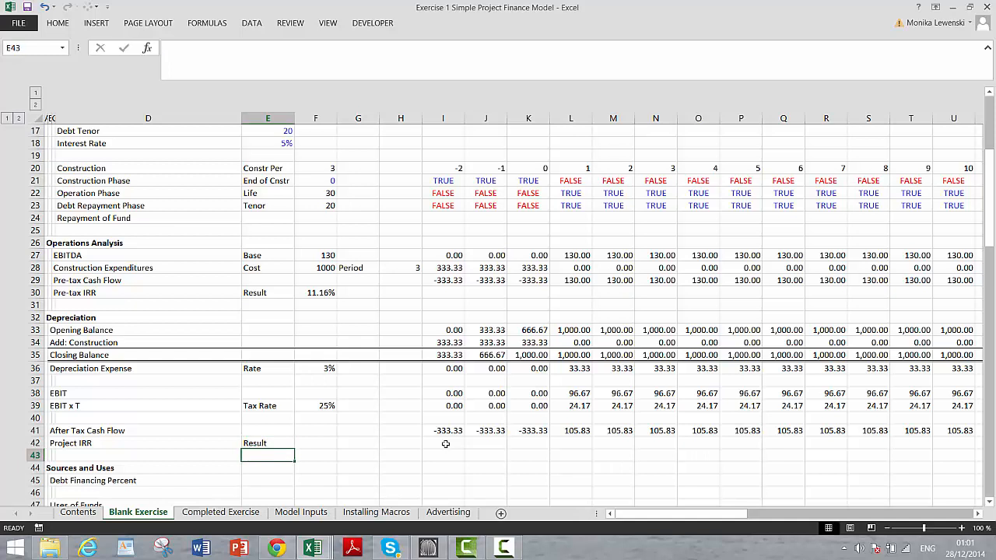
Calculate the Project IRR in F42 with =IRR(41:41) on the After Tax Cash Flow row
key(Up)
key(Right)
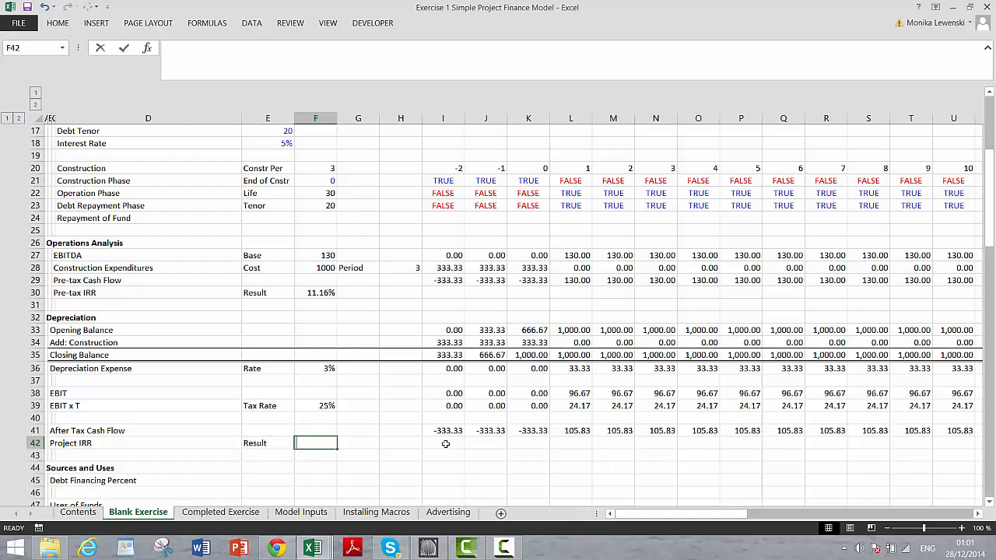
text(=irr()
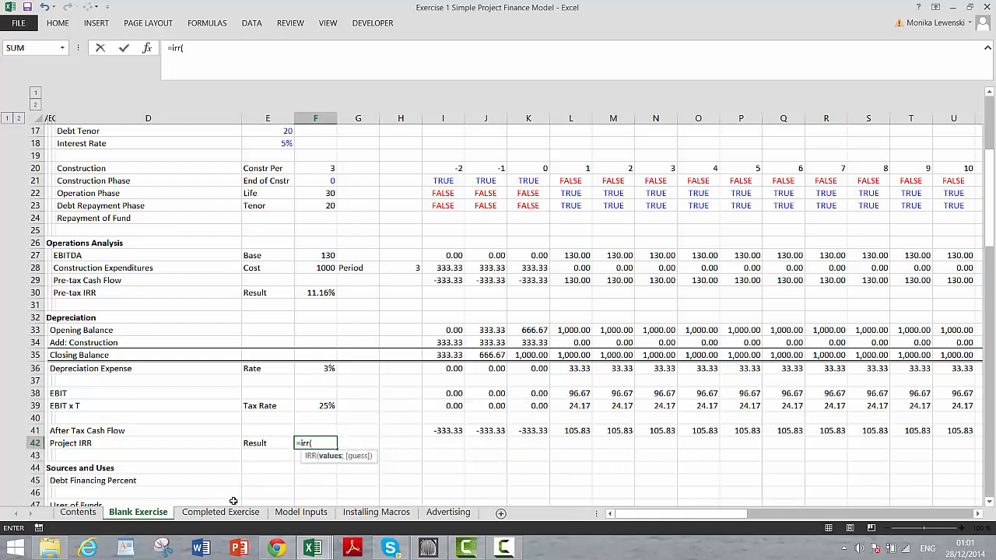
click(35, 430)
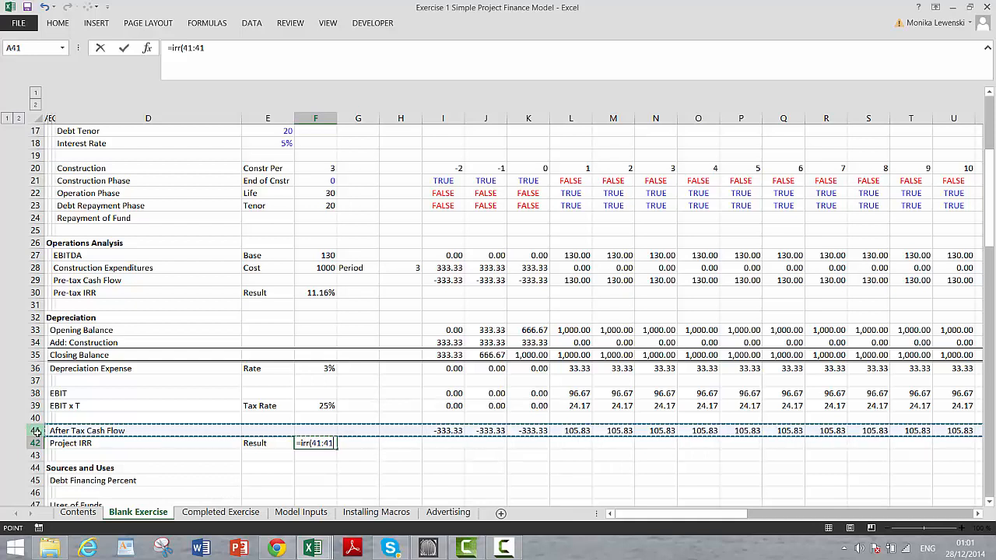
key(Return)
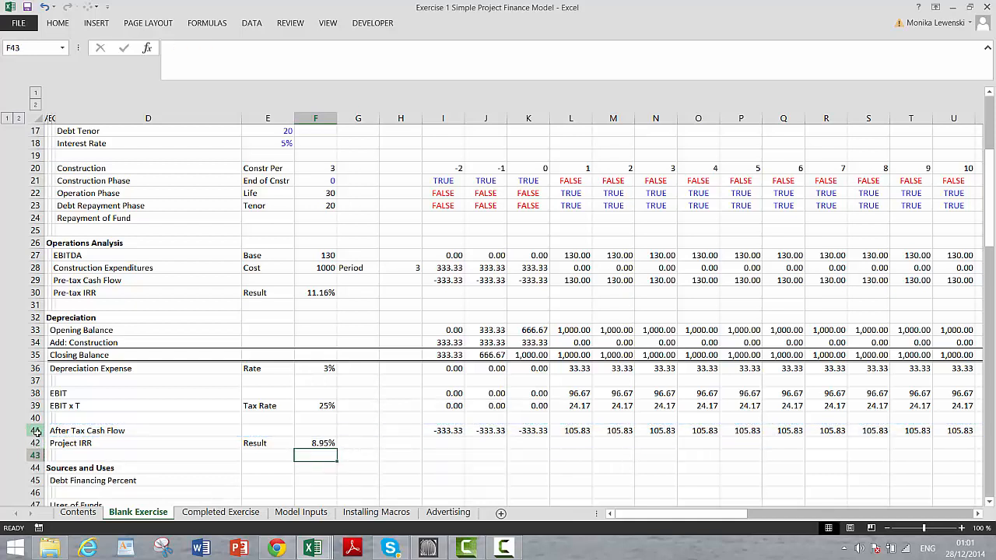
Compare the Pre-tax IRR in F30 with the Project IRR in F42
key(Up)
key(Up)
key(Up)
key(Up)
key(Up)
key(Up)
key(Up)
key(Up)
key(Up)
key(Up)
key(Up)
key(Up)
key(Up)
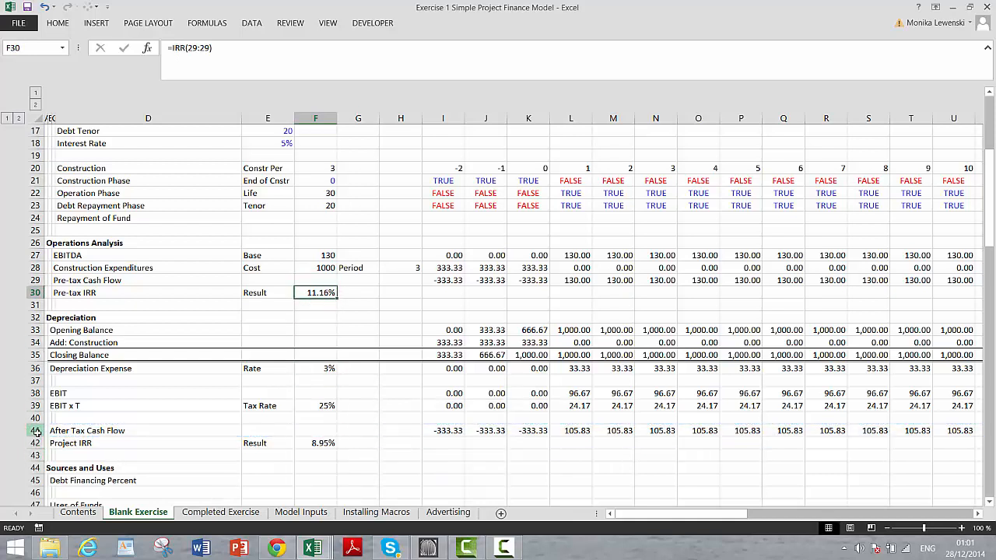
key(Down)
key(Down)
key(Down)
key(Down)
key(Down)
key(Down)
key(Down)
key(Down)
key(Down)
key(Down)
key(Down)
key(Down)
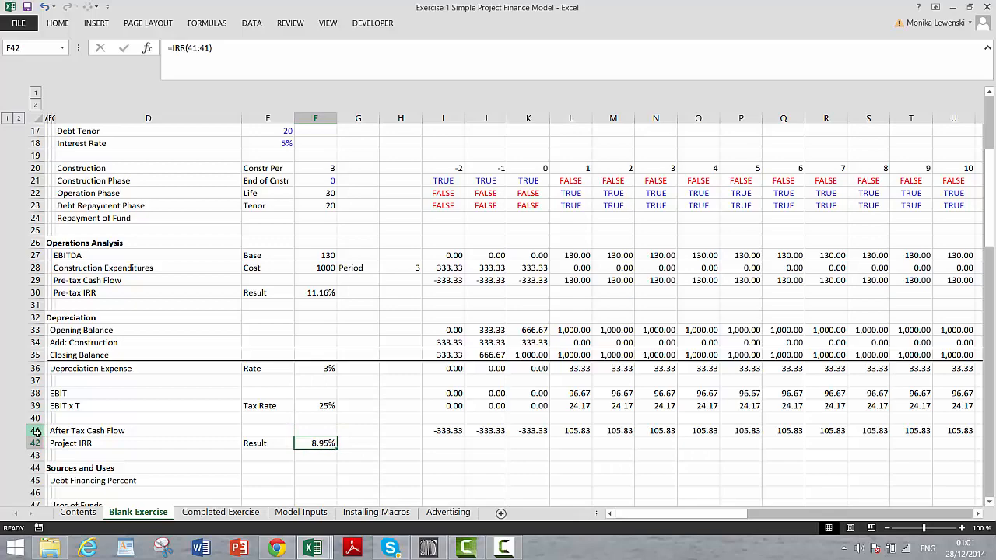
Enter =I34/SUM(34:34) for the Debt Financing Percent in I45 under Sources and Uses
key(Down)
key(Down)
key(Down)
key(Down)
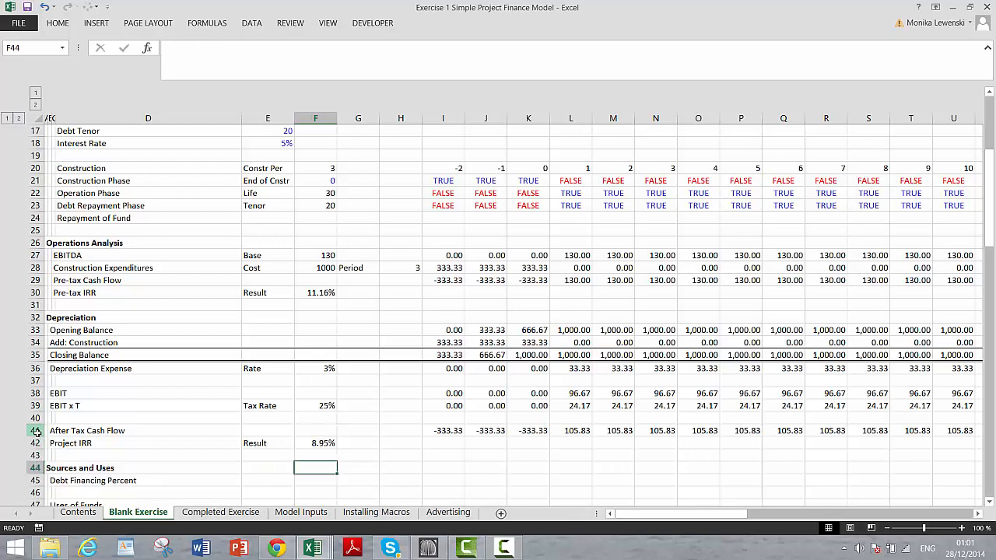
key(Down)
key(Down)
key(Down)
key(Up)
key(Up)
key(Up)
key(Up)
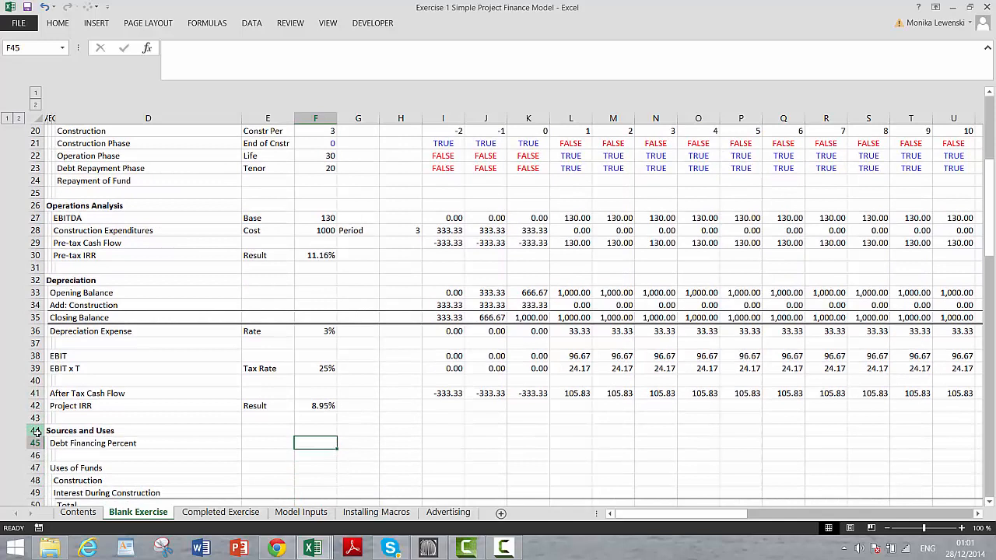
key(Left)
key(Left)
key(Right)
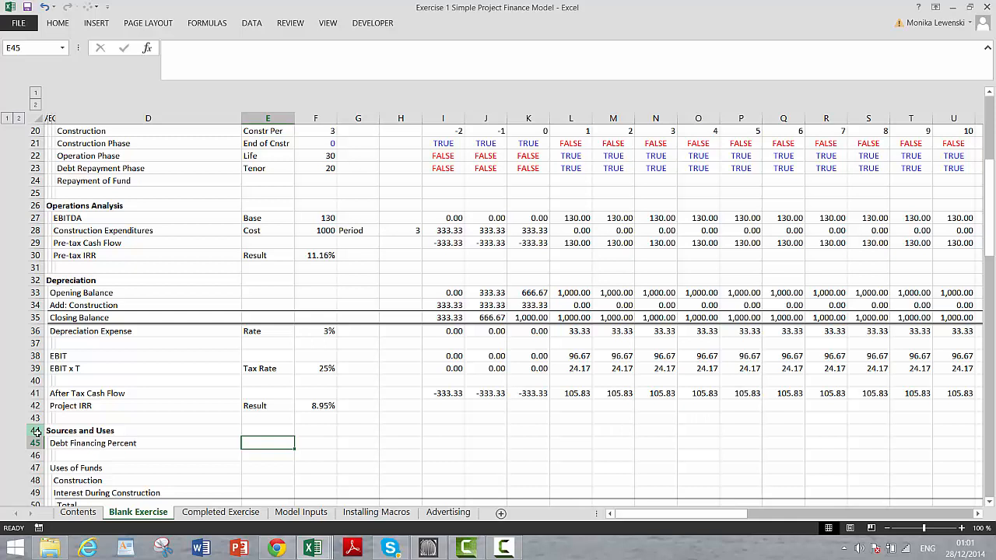
key(Left)
key(Right)
key(Right)
key(Right)
key(Right)
key(Right)
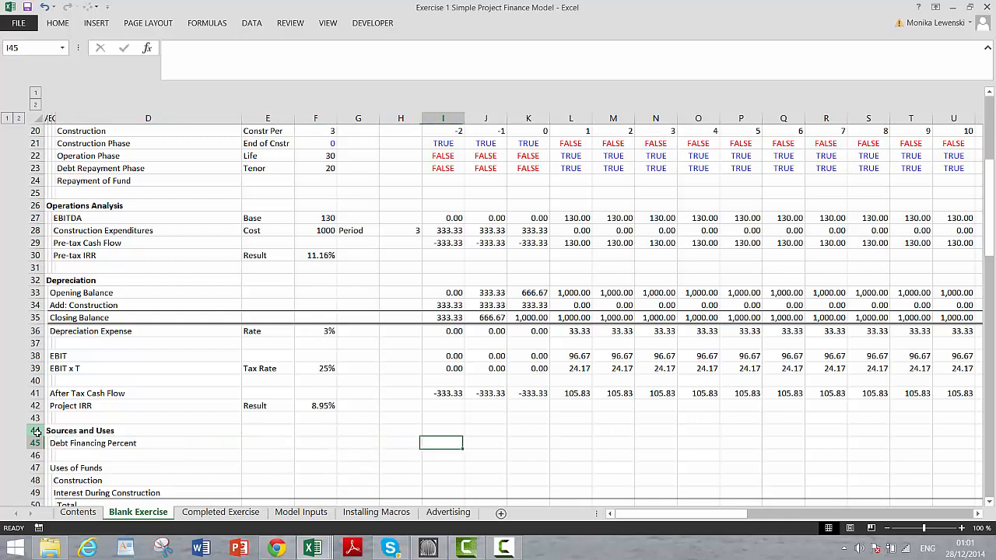
text(=)
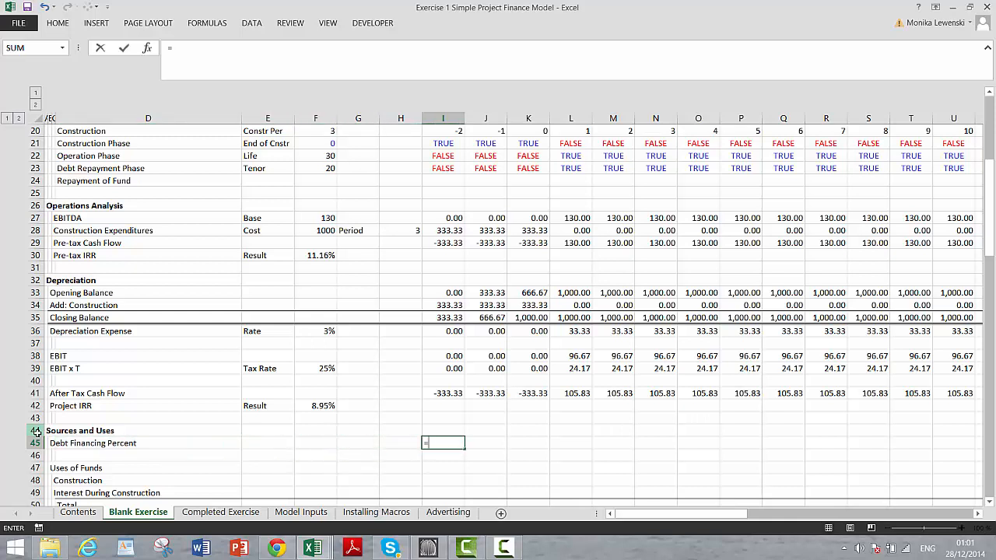
key(Up)
key(Up)
key(Up)
key(Up)
key(Up)
key(Up)
key(Up)
key(Up)
key(Up)
key(Up)
key(Up)
key(Up)
key(Up)
key(Up)
key(Up)
key(Up)
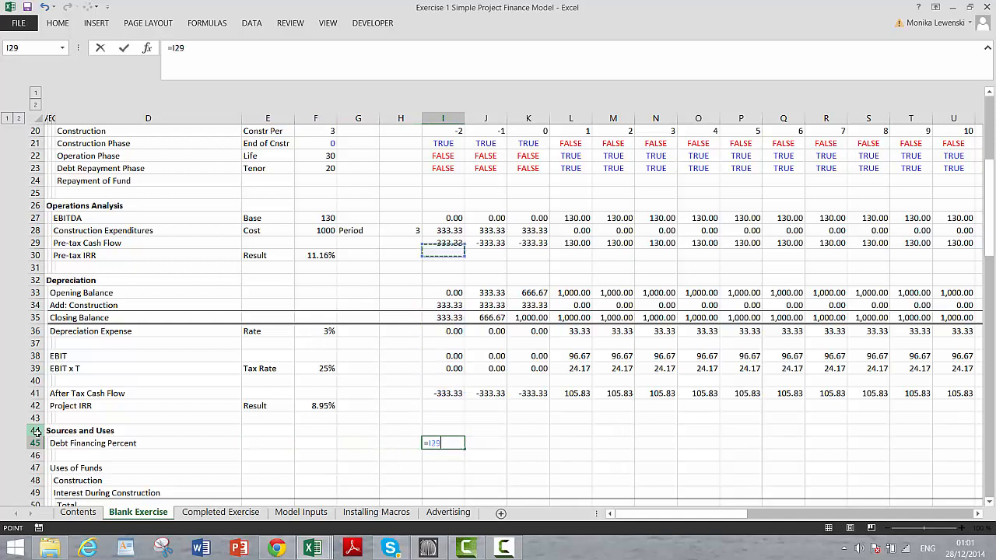
key(Up)
key(Up)
key(Up)
key(Up)
key(Up)
key(Up)
key(Down)
key(Down)
key(Down)
key(Down)
key(Down)
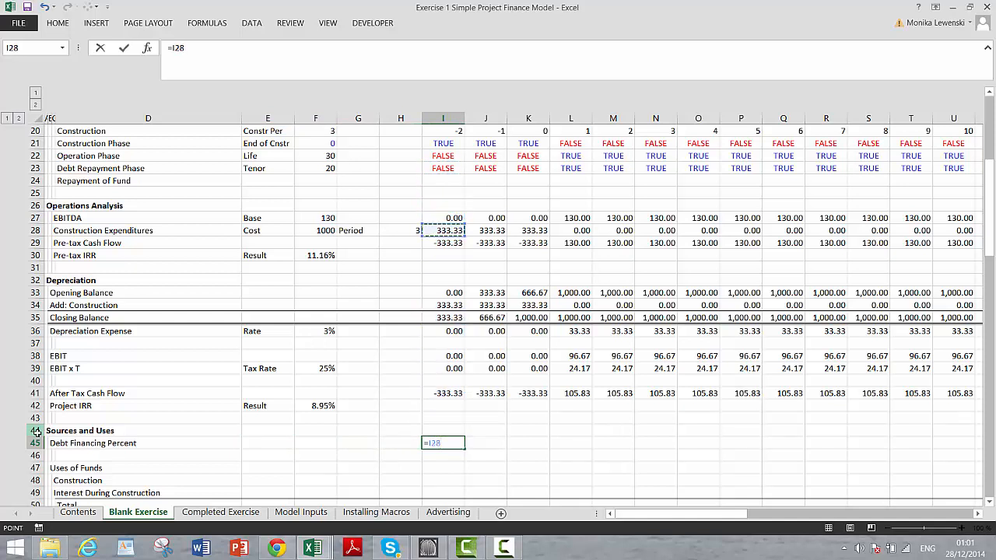
key(Down)
key(Down)
key(Down)
key(Down)
key(Down)
key(Down)
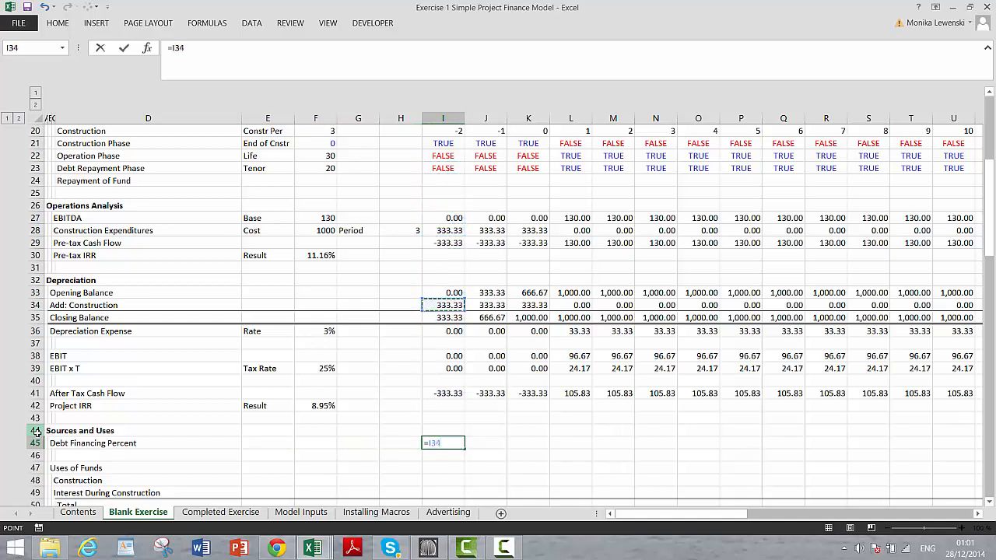
text(/sum)
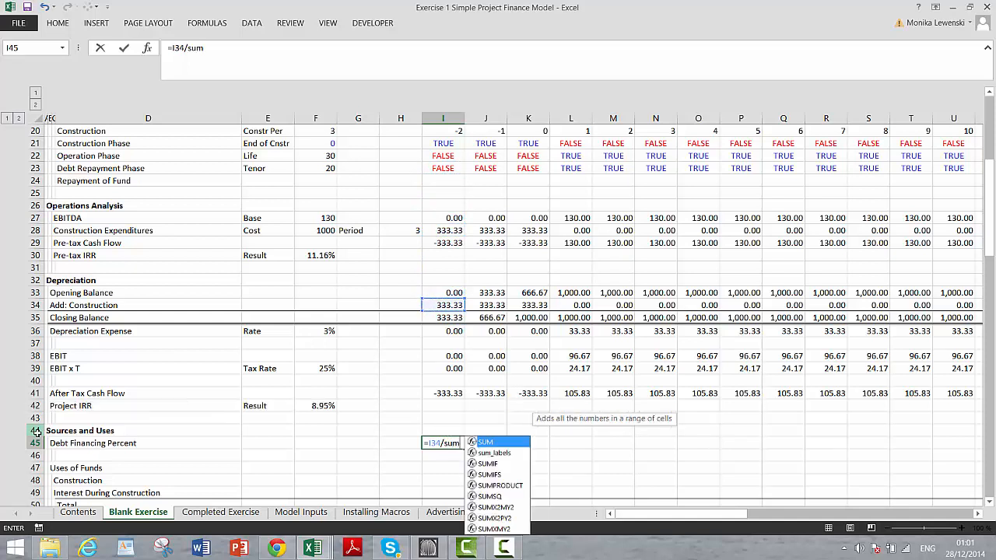
text(()
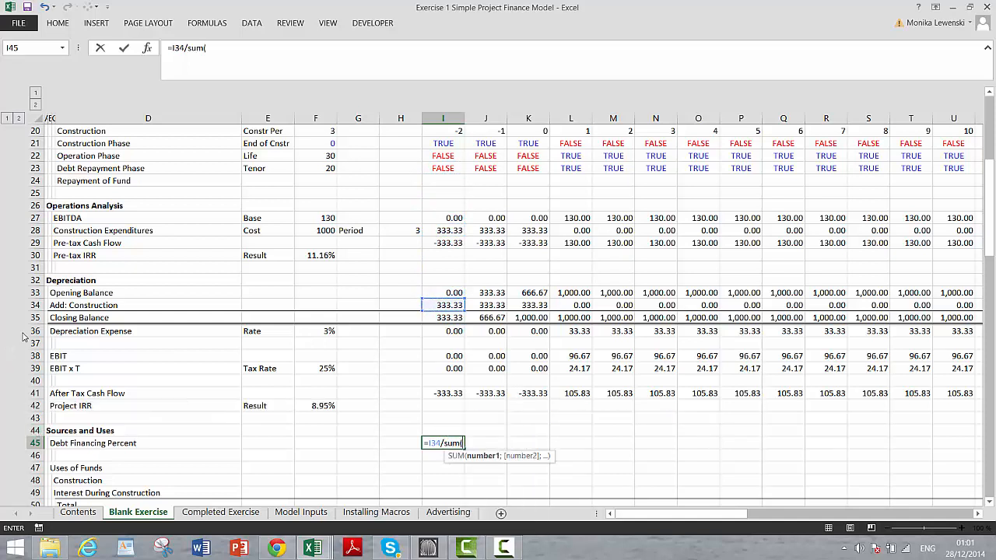
click(33, 306)
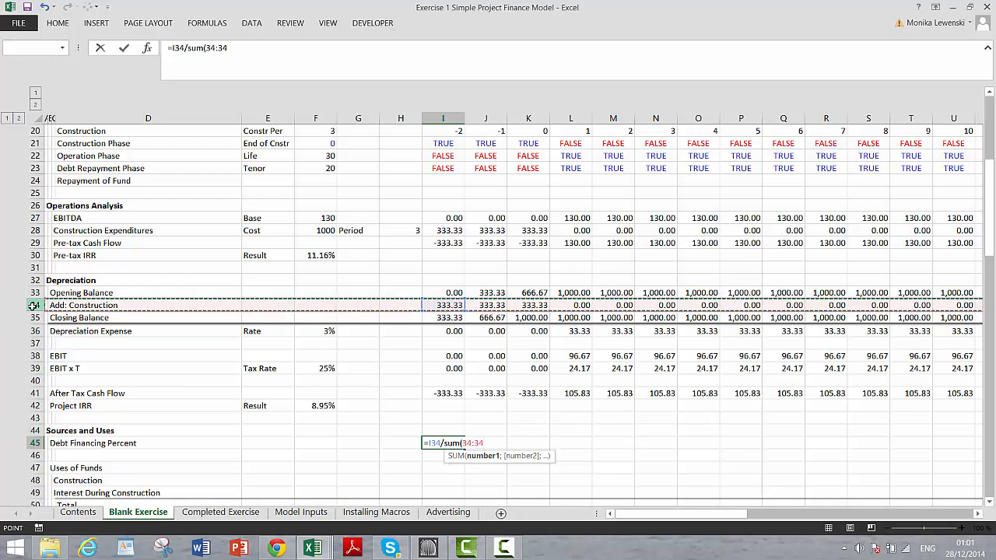
key(Return)
key(Return)
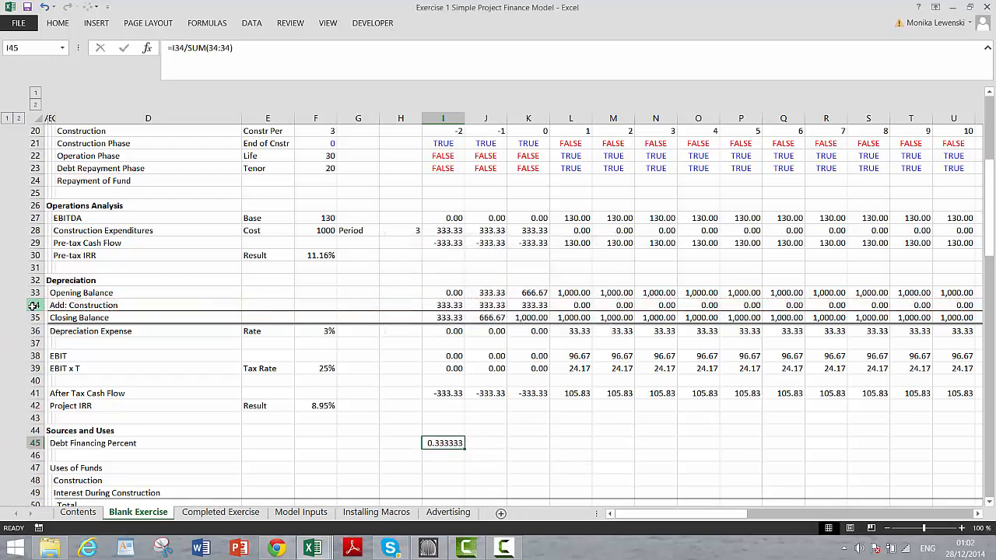
Copy the Debt Financing Percent formula from I45 across the timeline
key(ctrl+shift+r)
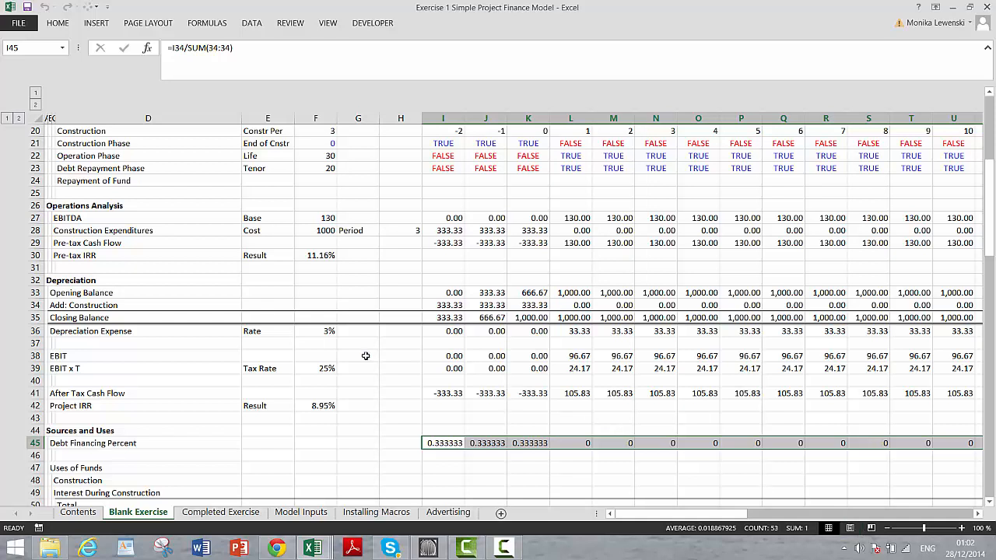
key(F9)
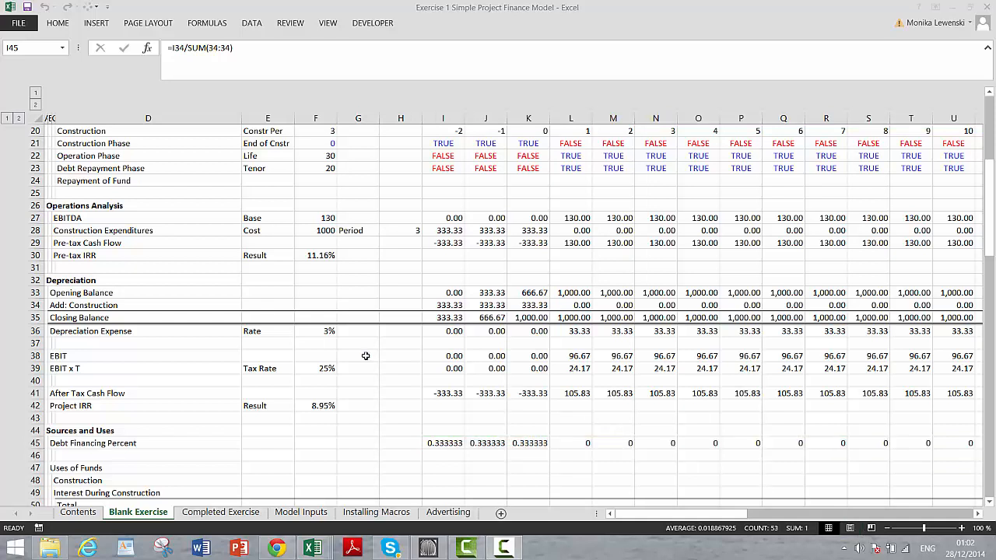
click(430, 446)
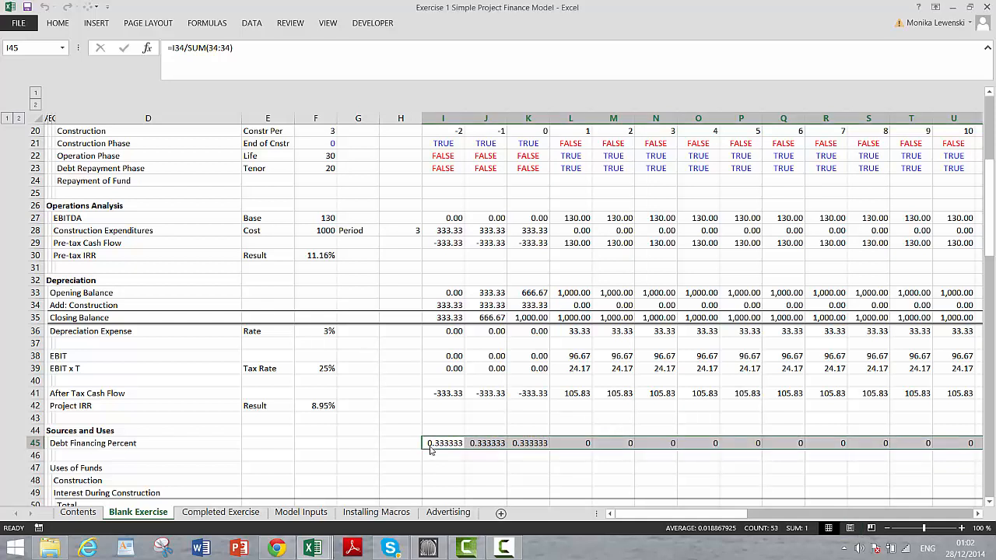
Link Construction under Uses of Funds in I48 to the Construction Expenditures in I28
key(Left)
key(Down)
key(Up)
key(Right)
key(Down)
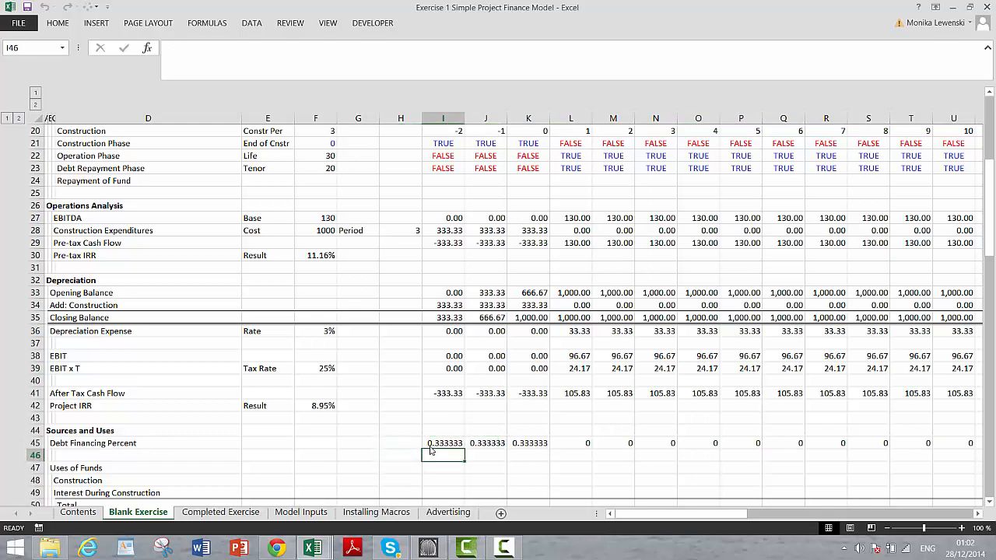
key(Down)
key(Down)
key(Down)
key(Down)
key(Up)
key(Up)
key(Up)
key(Down)
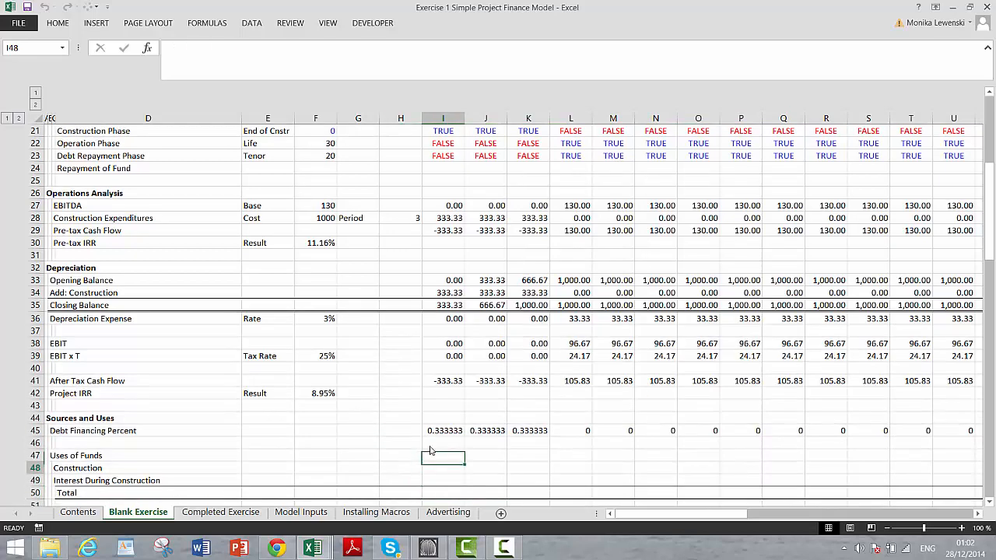
text(=)
key(Up)
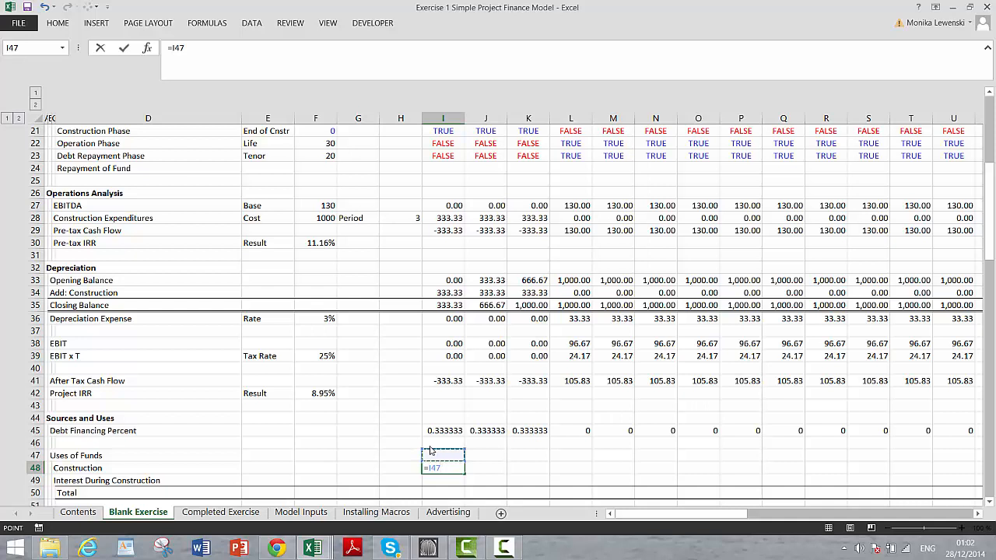
key(Up)
key(Up)
key(Up)
key(Up)
key(Up)
key(Up)
key(Up)
key(Up)
key(Up)
key(Up)
key(Up)
key(Up)
key(Up)
key(Up)
key(Up)
key(Up)
key(Up)
key(Up)
key(Up)
key(Up)
key(Down)
key(Return)
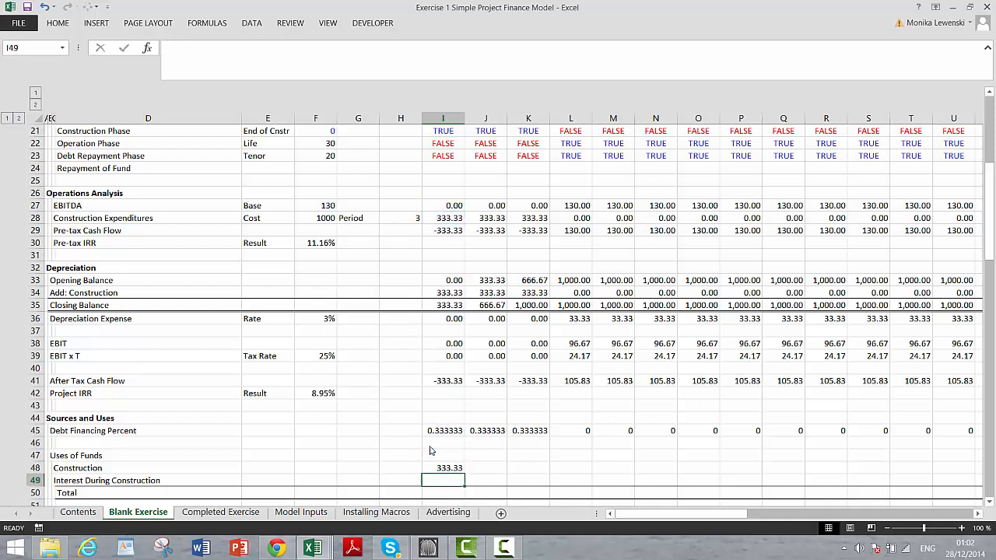
Link Interest During Construction in I49 to I65 in the debt schedule, and sum the Uses of Funds total in I50
text(=)
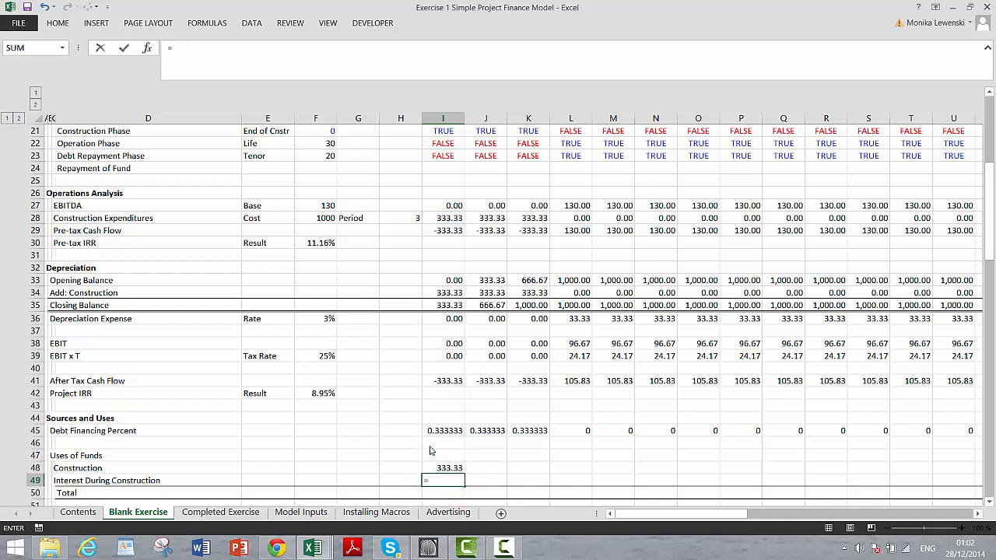
key(Down)
key(Down)
key(Down)
key(Down)
key(Down)
key(Down)
key(Down)
key(Down)
key(Down)
key(Down)
key(Down)
key(Down)
key(Down)
key(Down)
key(Down)
key(Down)
key(Down)
key(Down)
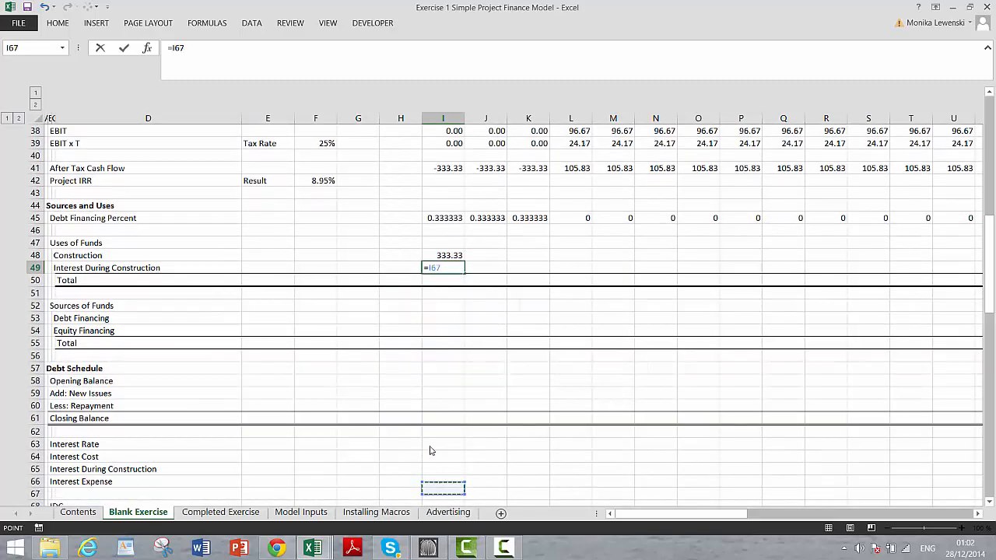
key(Up)
key(Up)
key(Up)
key(Down)
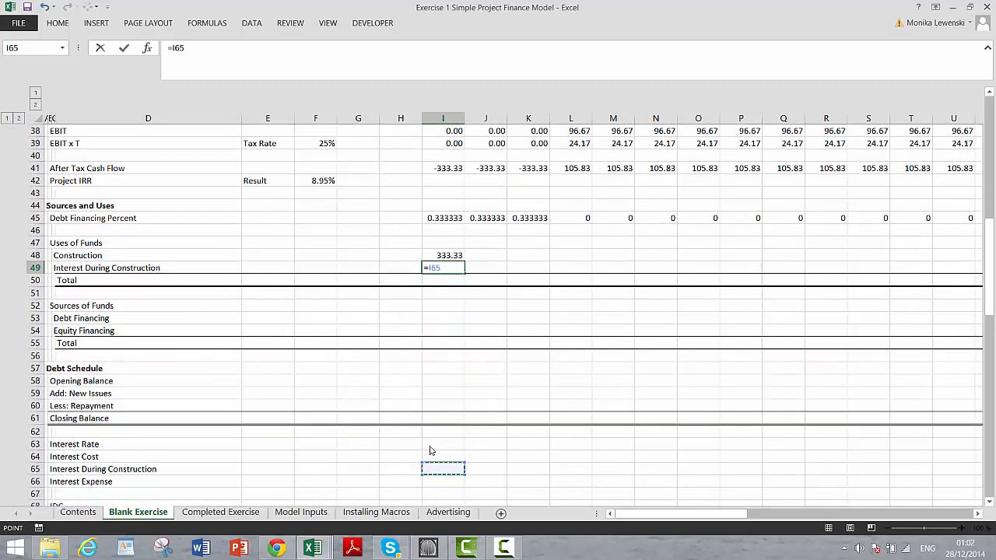
key(Return)
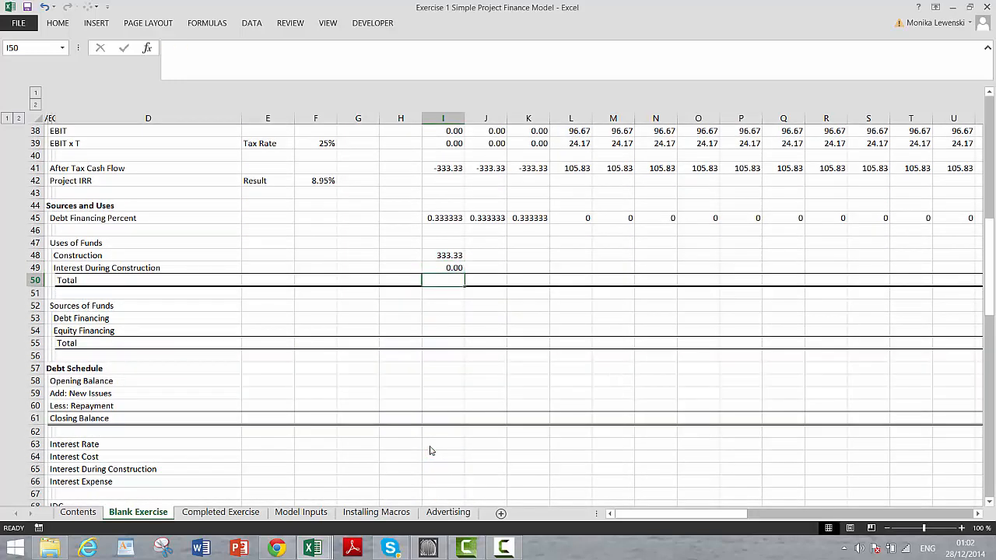
key(alt+equal)
key(Return)
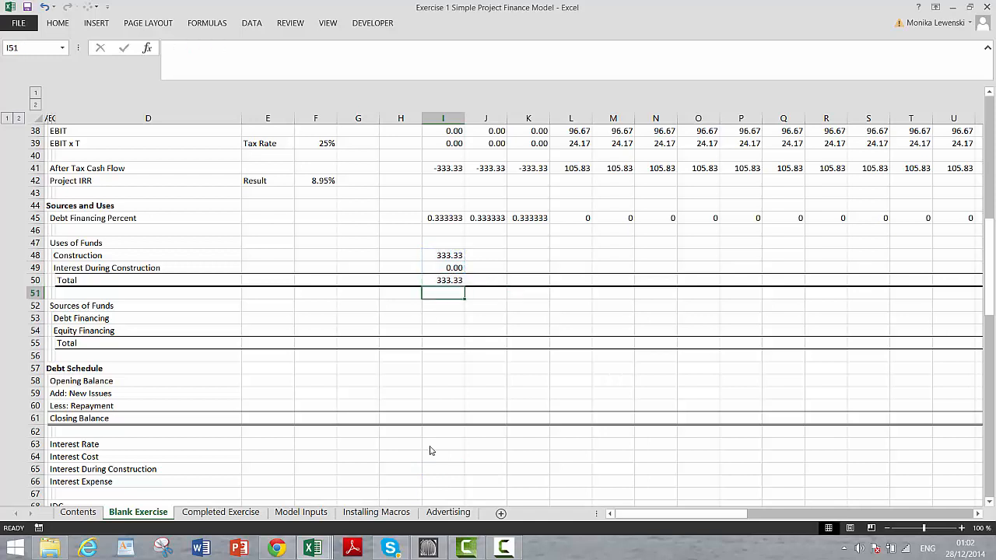
key(Down)
key(Down)
text(=)
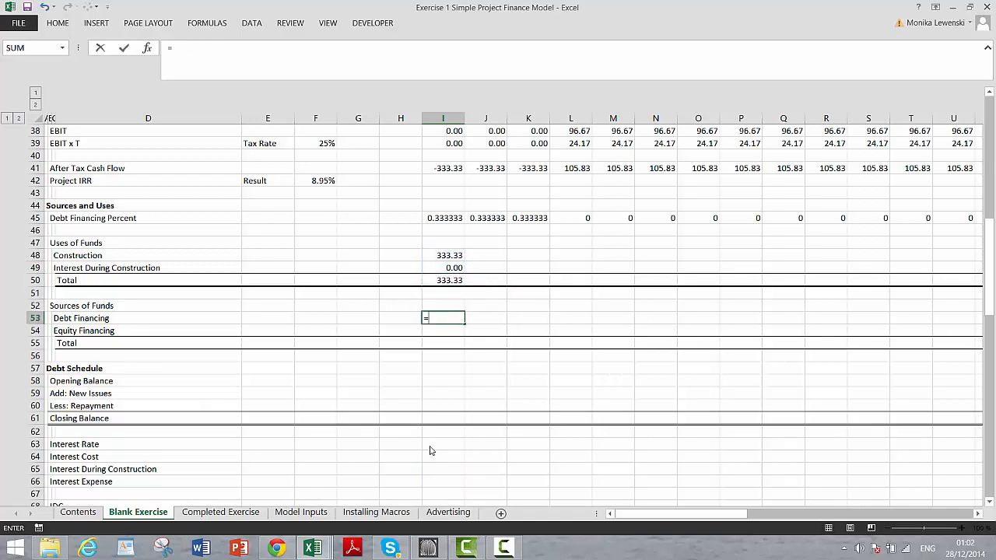
key(Up)
key(Up)
key(Up)
key(Up)
key(Up)
key(Up)
key(Up)
key(Up)
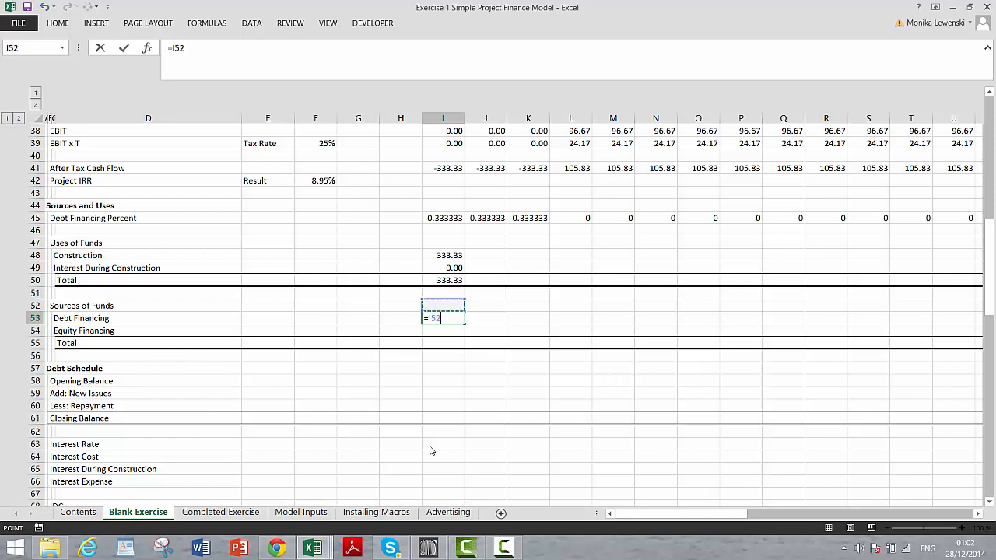
key(Escape)
Enter the label Commit in E53 on the Debt Financing row
key(Left)
key(Left)
key(Left)
key(Left)
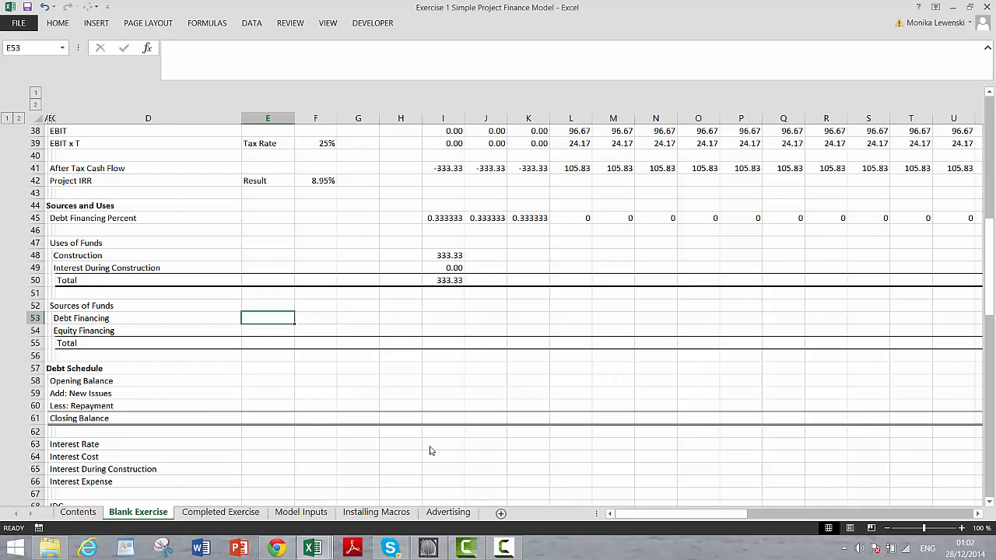
text(Commit)
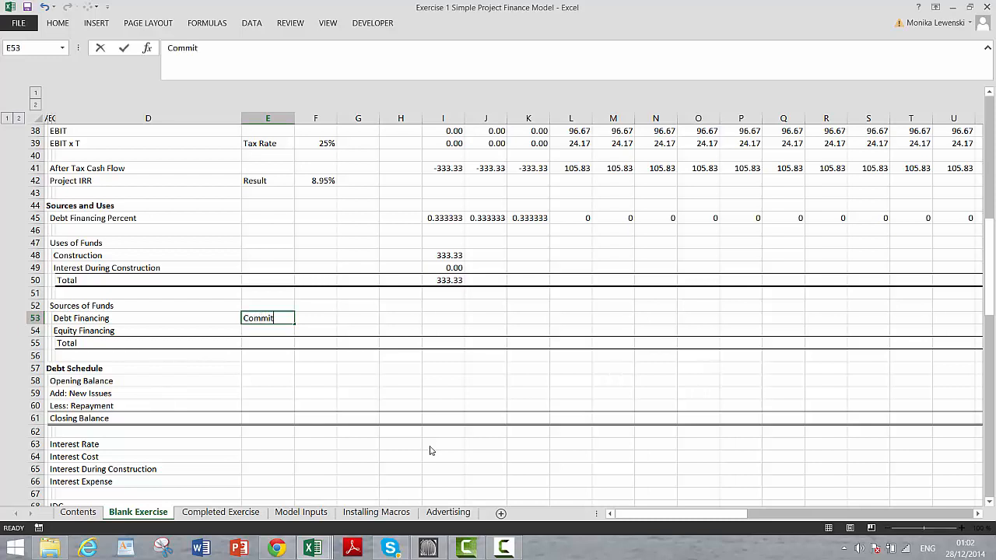
key(Return)
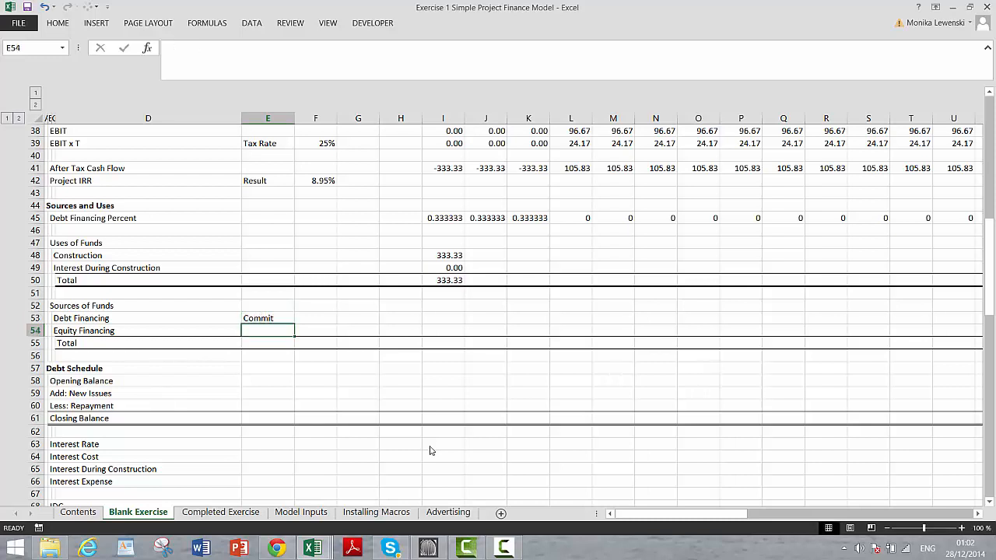
Link F53 on the Debt Financing row to the Debt Commitment input in E16
key(Up)
key(Right)
text(=)
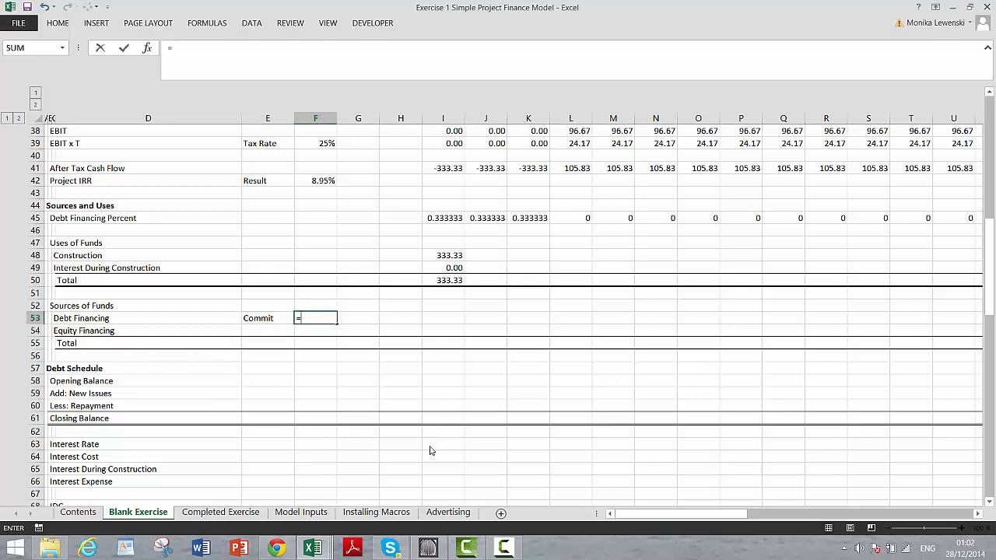
key(Page_Up)
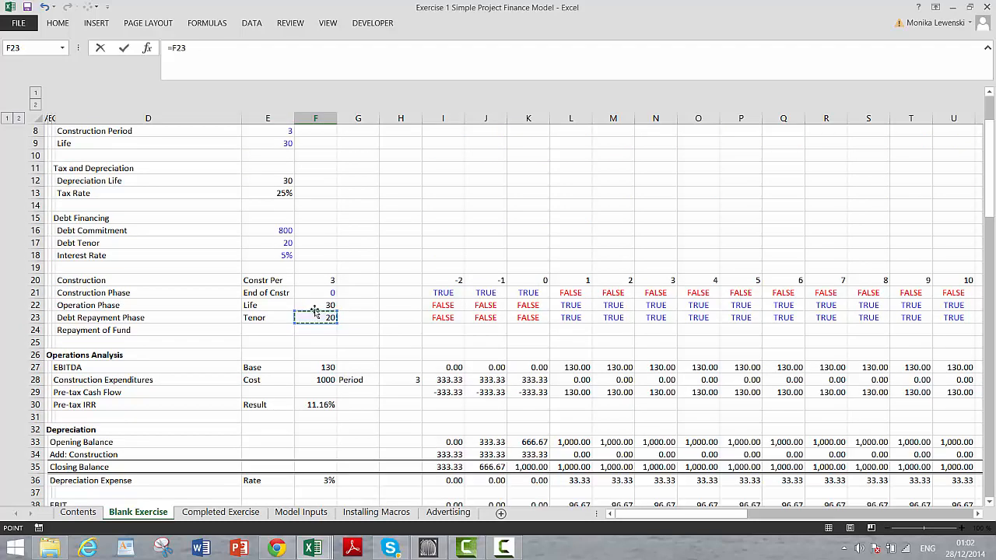
click(272, 230)
key(Return)
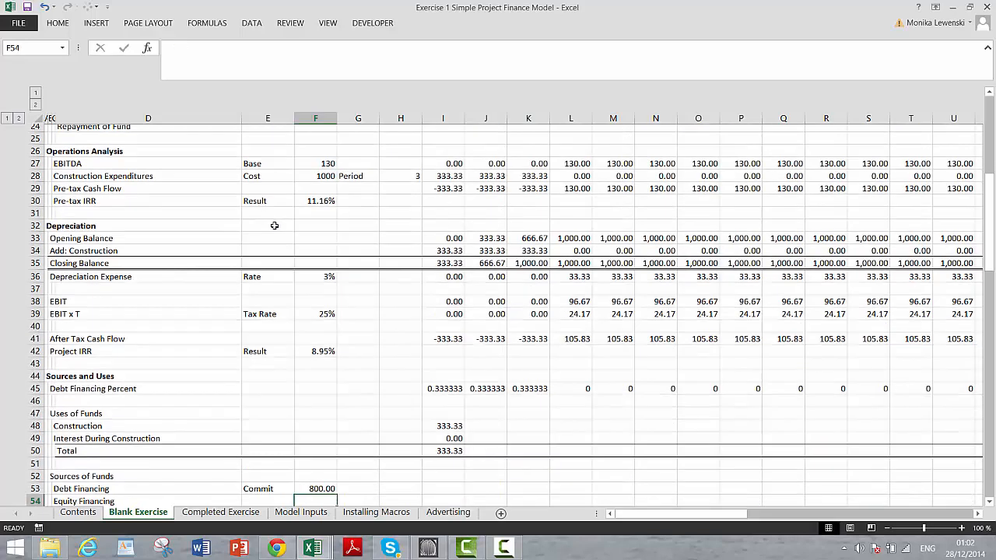
Enter =$F$53*I45 for Debt Financing in I53 under Sources of Funds
key(Down)
key(Up)
key(Up)
key(Right)
key(Right)
key(Right)
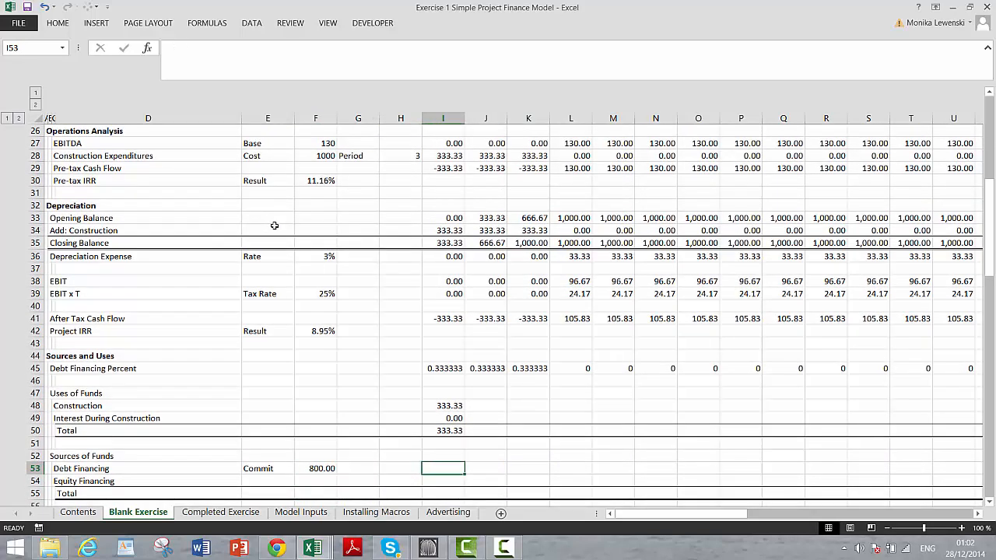
text(=)
key(Left)
key(Left)
key(Left)
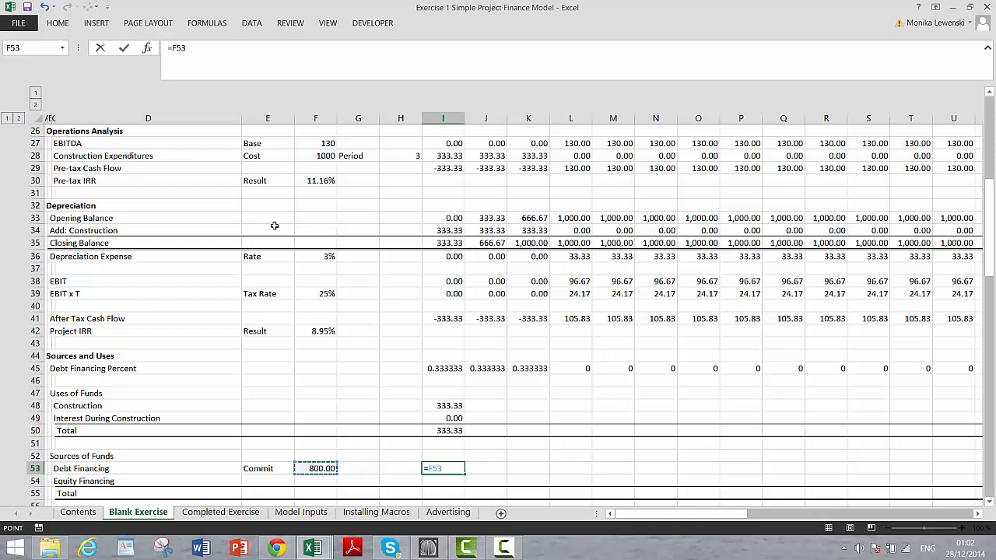
key(F4)
text(*)
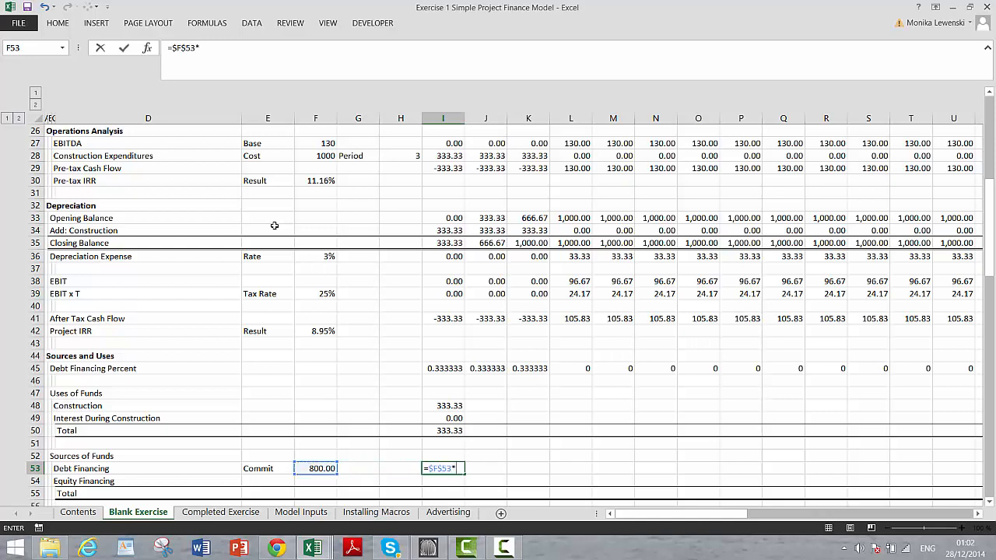
click(445, 369)
key(Return)
key(Up)
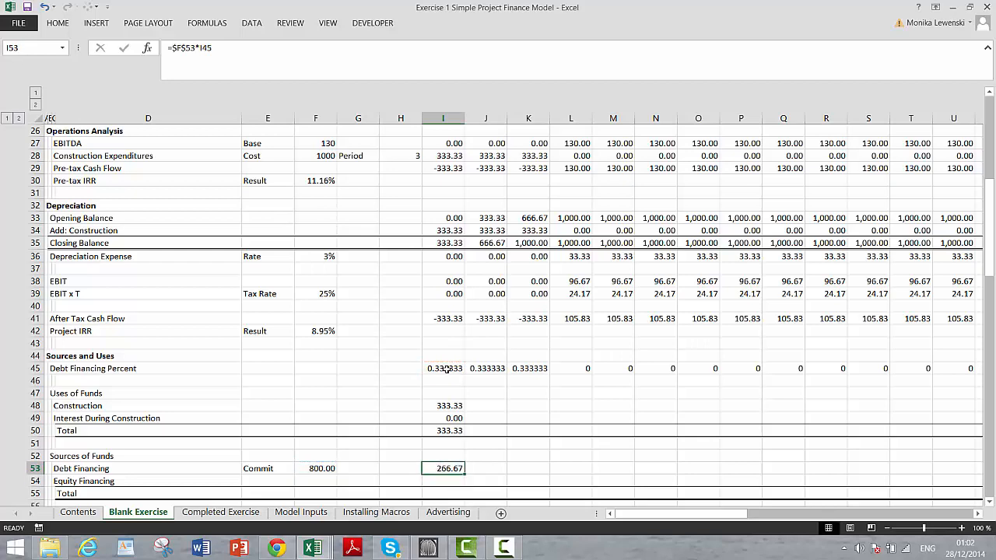
Copy the Debt Financing formula from I53 across the timeline
key(ctrl+shift+r)
key(Right)
key(Down)
key(Down)
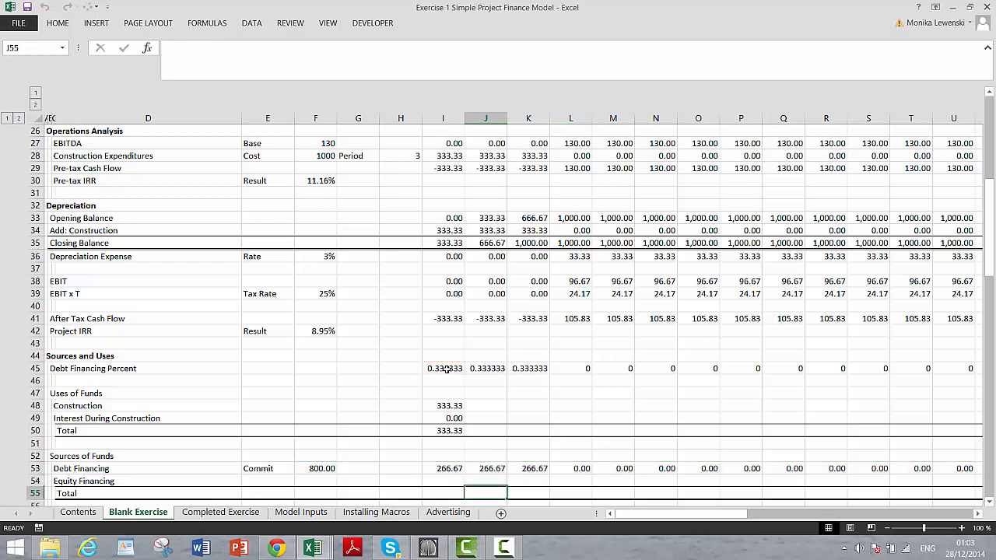
Enter =I50-I53 for Equity Financing in I54, and sum the Sources of Funds total in I55
key(Down)
key(Up)
key(Left)
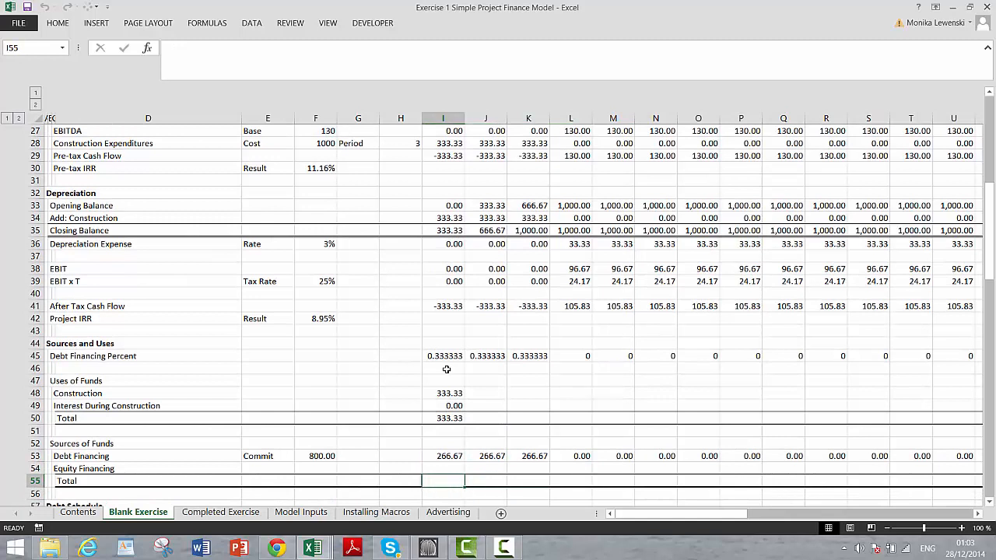
key(Up)
text(=)
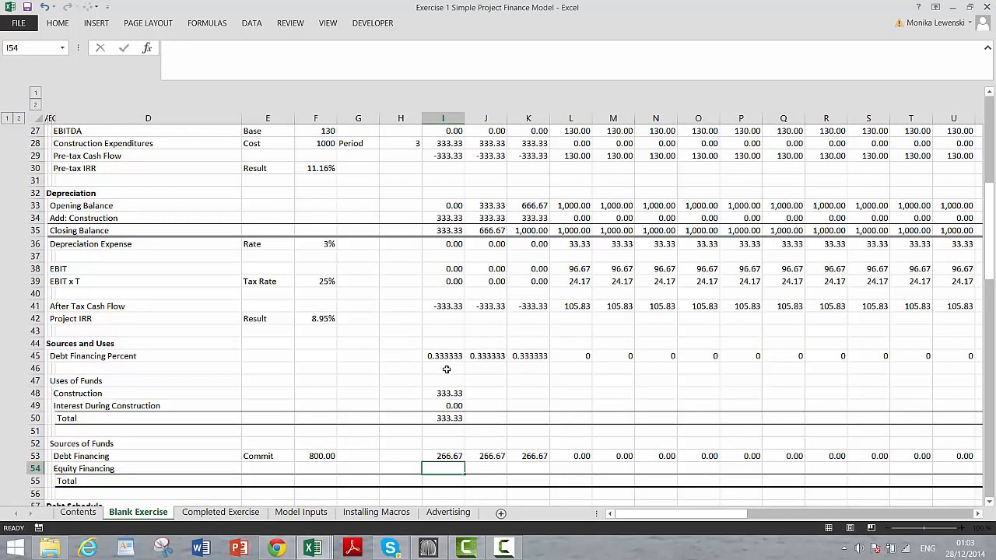
key(Up)
key(Up)
key(Up)
key(Up)
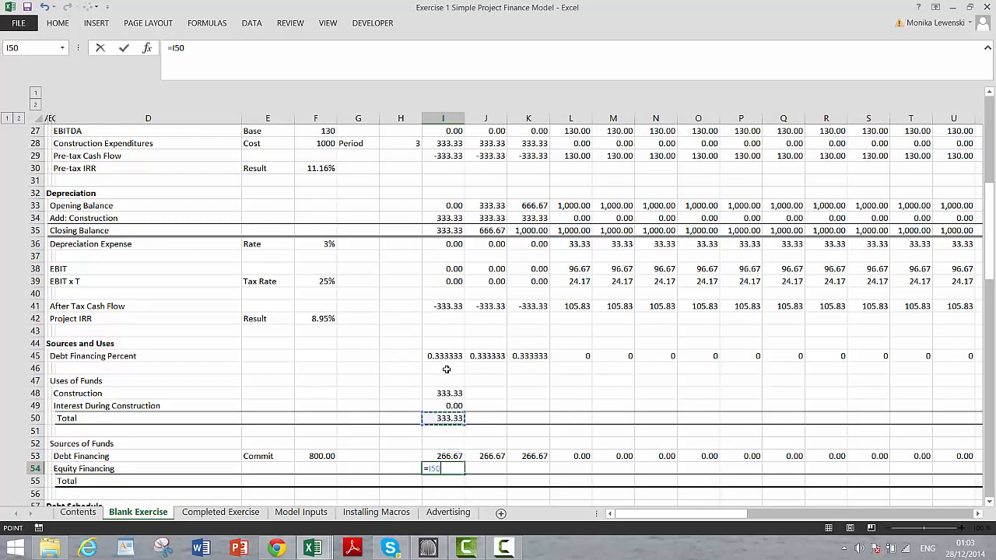
text(-)
key(Up)
key(Return)
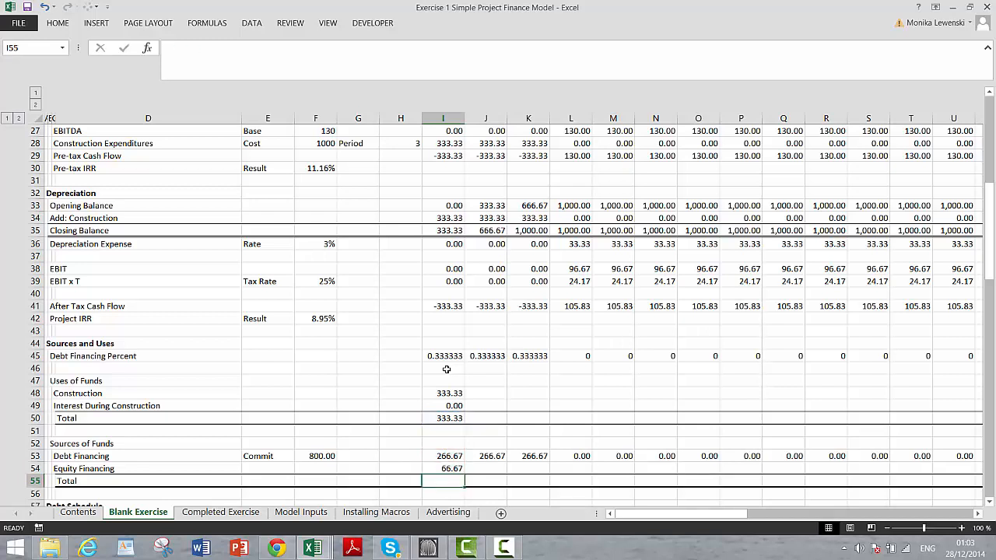
key(alt+=)
key(Return)
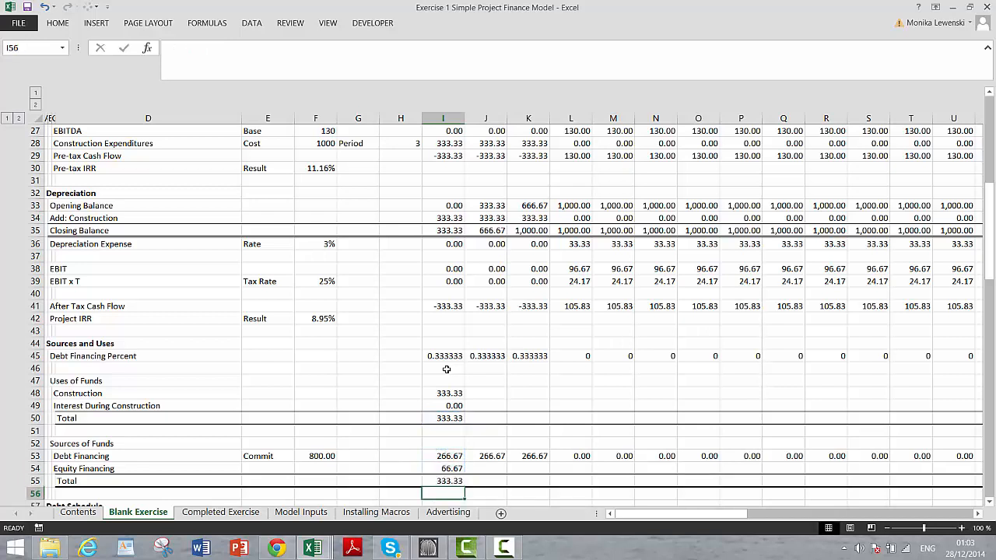
Copy the Uses and Sources of Funds formulas in I48:I55 across the timeline
key(Up)
key(Up)
key(Up)
key(Up)
key(Up)
key(Up)
key(Up)
key(Up)
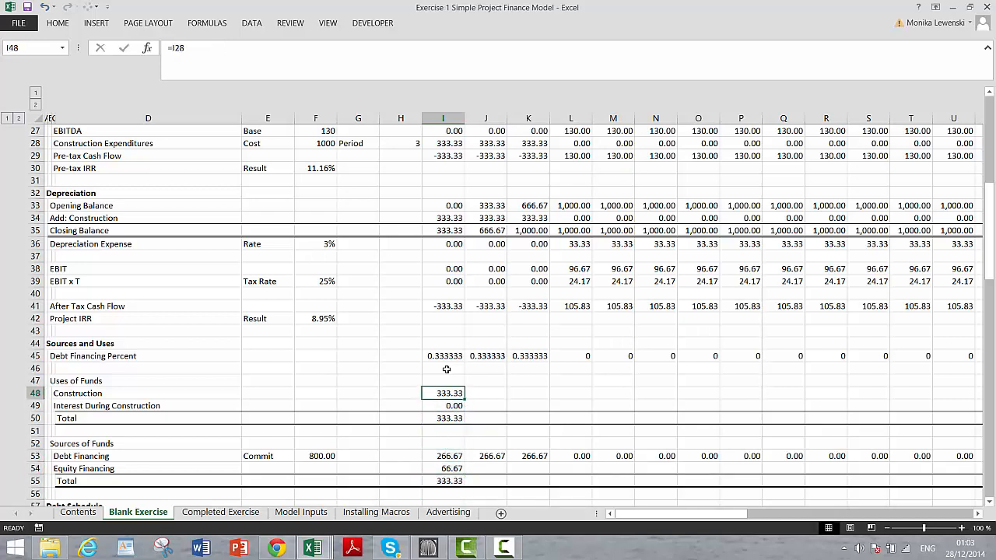
key(shift+Down)
key(shift+Down)
key(shift+Down)
key(shift+Down)
key(shift+Down)
key(shift+Down)
key(shift+Down)
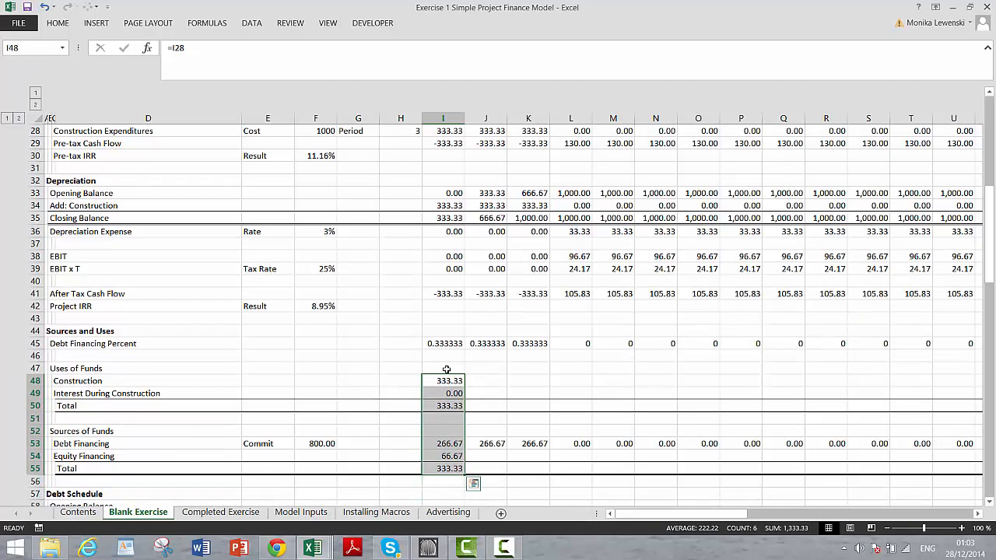
key(ctrl+shift+r)
Link the debt schedule's Opening Balance in I58 to the prior period's Closing Balance in H61
key(Down)
key(Down)
key(Down)
key(Down)
key(Down)
key(Down)
key(Down)
key(Down)
key(Down)
key(Down)
key(Down)
key(Down)
key(Down)
key(Down)
key(Down)
key(Down)
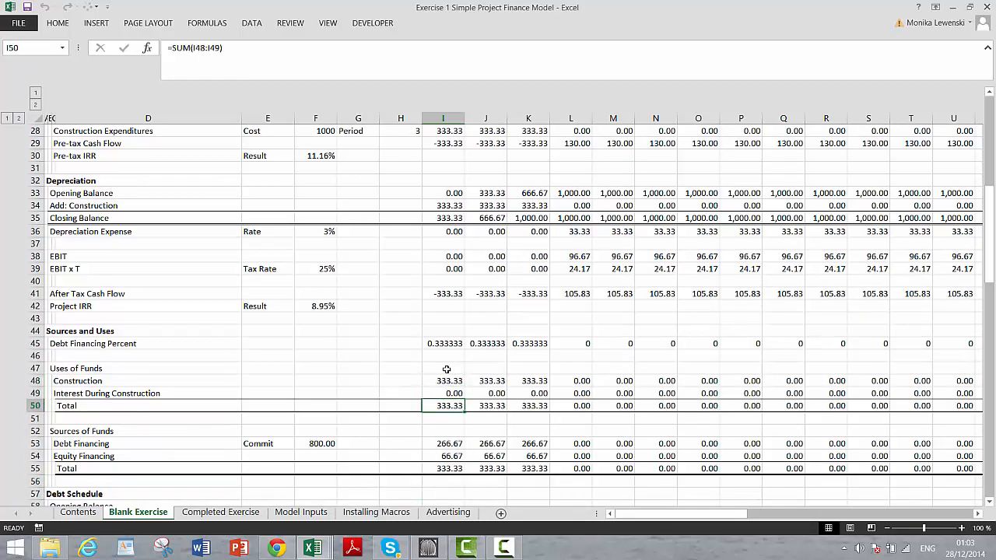
key(Up)
key(Up)
key(Up)
key(Up)
key(Up)
key(Up)
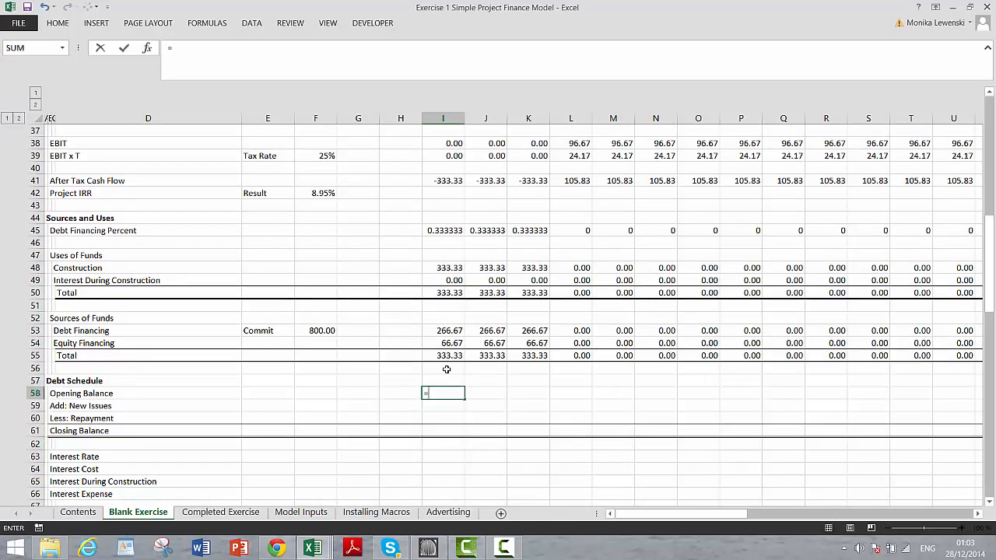
text(=)
key(Down)
key(Down)
key(Down)
key(Left)
key(Return)
key(Up)
key(Left)
key(Left)
key(Left)
key(Left)
key(Left)
key(Left)
key(Left)
key(Left)
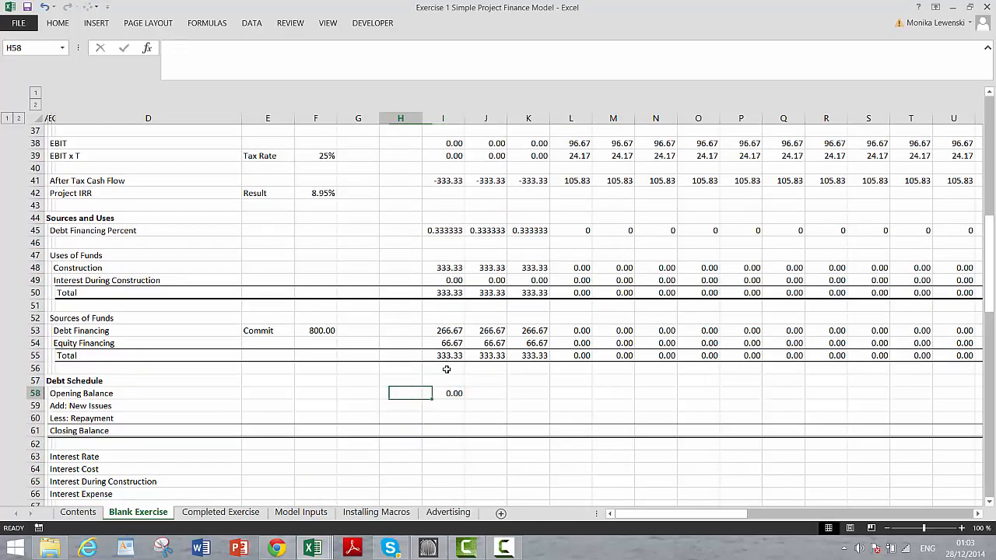
key(Up)
key(Up)
key(Up)
key(Up)
key(Up)
key(Up)
key(Up)
key(Up)
key(Up)
key(Up)
key(Up)
key(Up)
key(Up)
key(Up)
key(Up)
key(Up)
key(Up)
key(Up)
key(Up)
key(Up)
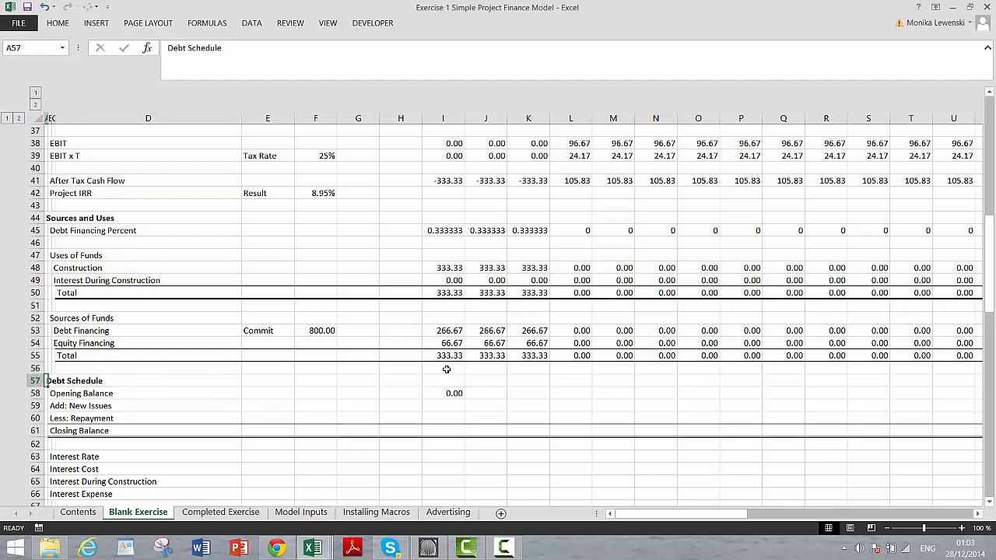
Review the tax and debt assumptions, the phase flags, and the Operations Analysis and Depreciation sections above the debt schedule
key(Up)
key(Up)
key(Up)
key(Up)
key(Up)
key(Up)
key(Up)
key(Up)
key(Up)
key(Up)
key(Up)
key(Up)
key(Up)
key(Up)
key(Up)
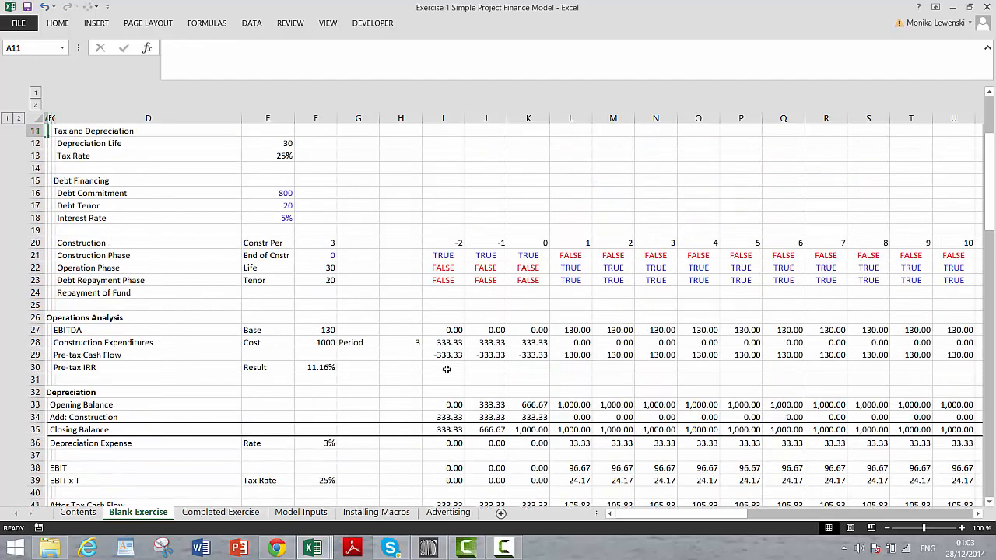
key(Down)
key(Down)
key(Down)
key(Down)
key(Down)
key(Down)
key(Down)
key(Down)
key(Down)
key(Down)
key(Down)
key(Down)
key(Down)
key(Down)
key(Down)
key(Down)
key(Down)
key(Down)
key(Down)
key(Down)
key(Down)
key(Down)
key(Down)
key(Down)
key(Down)
key(Down)
key(Down)
key(Down)
key(Down)
key(Down)
key(Down)
key(Down)
key(Down)
key(Down)
key(Down)
key(Down)
key(Down)
key(Down)
key(Down)
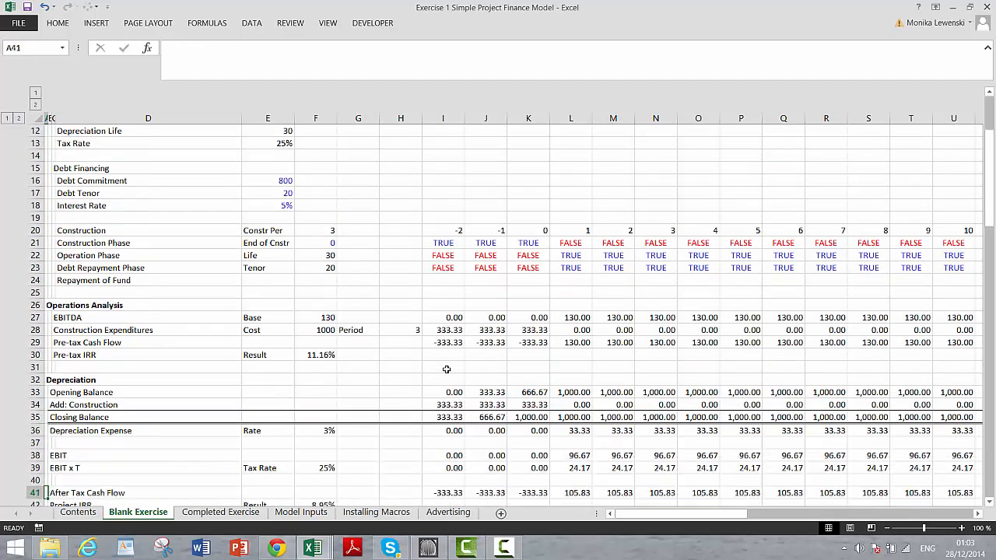
key(Up)
key(Up)
key(Up)
key(Up)
key(Up)
key(Up)
key(Up)
key(Up)
key(Up)
key(Up)
key(Up)
key(Up)
key(Up)
key(Up)
key(Up)
key(Up)
key(Up)
key(Up)
key(Up)
key(Up)
key(Up)
key(Up)
key(Down)
key(Down)
key(Down)
key(Down)
key(Down)
key(Down)
key(Down)
key(Down)
key(Down)
key(Down)
key(Down)
key(Down)
key(Down)
key(Down)
key(Down)
key(Down)
key(Down)
key(Down)
key(Down)
key(Down)
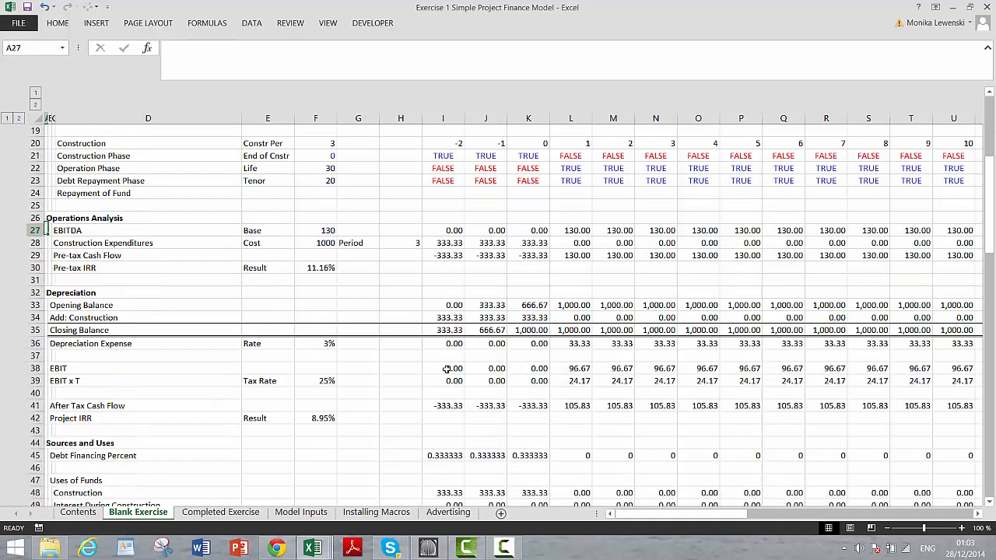
Examine the Sources and Uses section, from Debt Financing Percent through the funding totals, down to the Debt Schedule rows
key(Down)
key(Down)
key(Down)
key(Down)
key(Down)
key(Down)
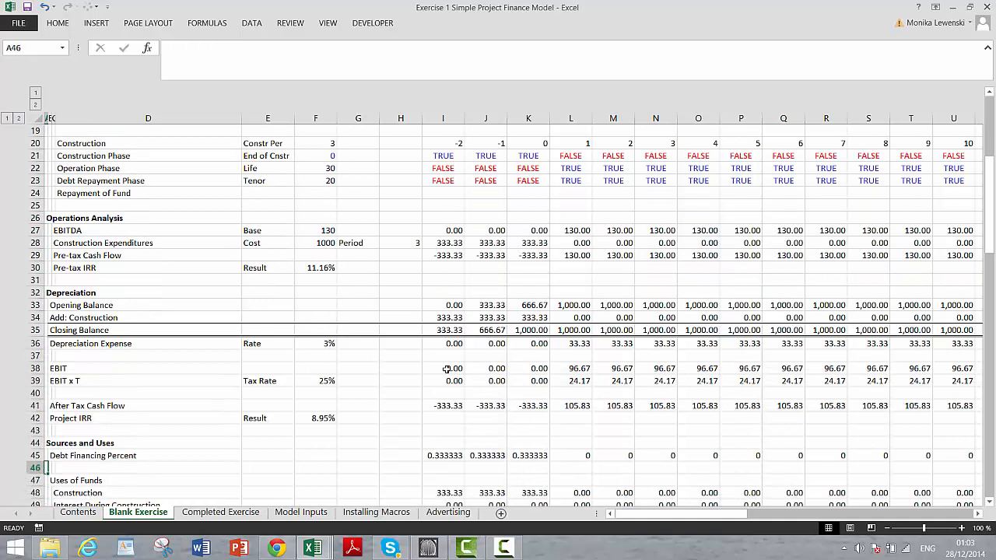
key(Up)
key(Up)
key(Up)
key(Up)
key(Up)
key(Up)
key(Up)
key(Up)
key(Up)
key(Up)
key(Up)
key(Up)
key(Up)
key(Up)
key(Up)
key(Up)
key(Up)
key(Up)
key(Up)
key(Up)
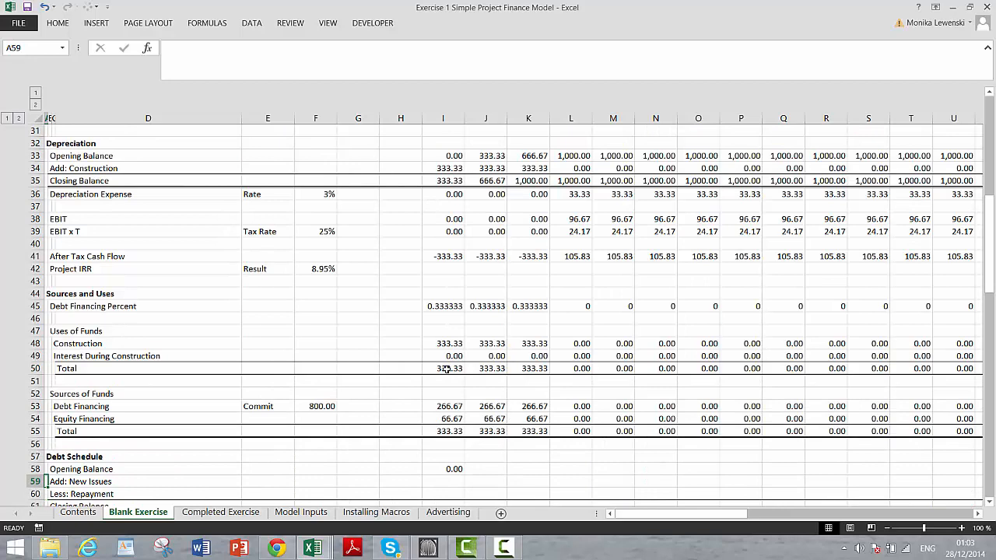
key(Down)
key(Down)
key(Down)
key(Down)
key(Down)
key(Down)
key(Down)
key(Down)
key(Down)
key(Down)
key(Down)
key(Down)
key(Down)
key(Down)
key(Down)
key(Down)
key(Down)
key(Down)
key(Down)
key(Down)
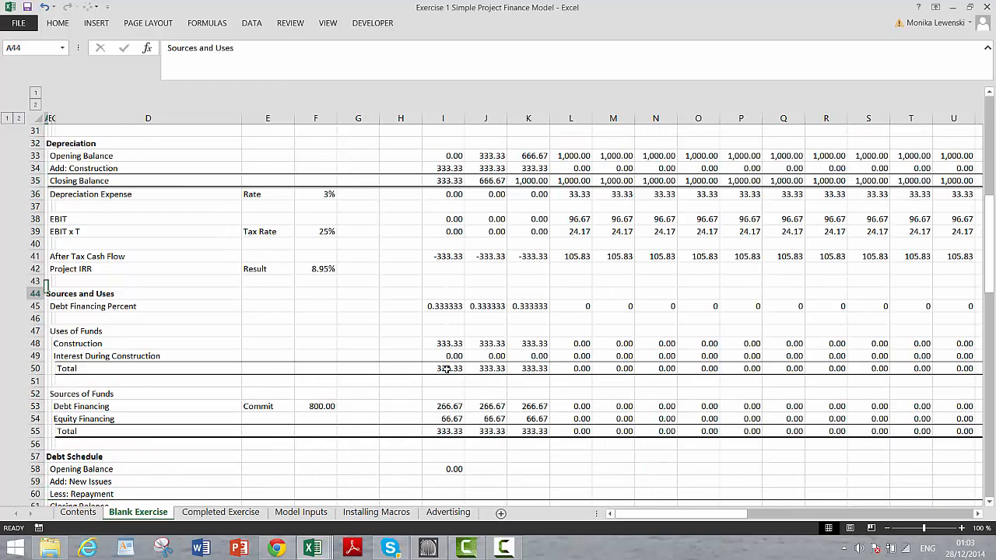
key(Up)
key(Up)
key(Up)
key(Up)
key(Up)
key(Up)
key(Up)
key(Up)
key(Up)
key(Up)
key(Up)
key(Up)
key(Up)
key(Up)
key(Up)
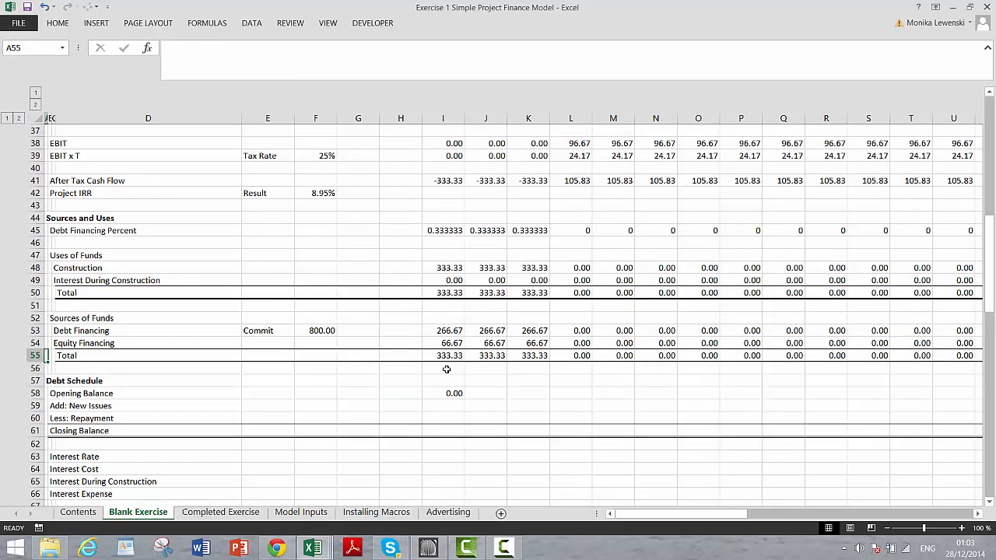
Change the After Tax Cash Flow label in B41 to "After Tax Free Cash Flow"
key(Up)
key(Up)
key(Up)
key(Up)
key(Up)
key(Up)
key(Up)
key(Up)
key(Up)
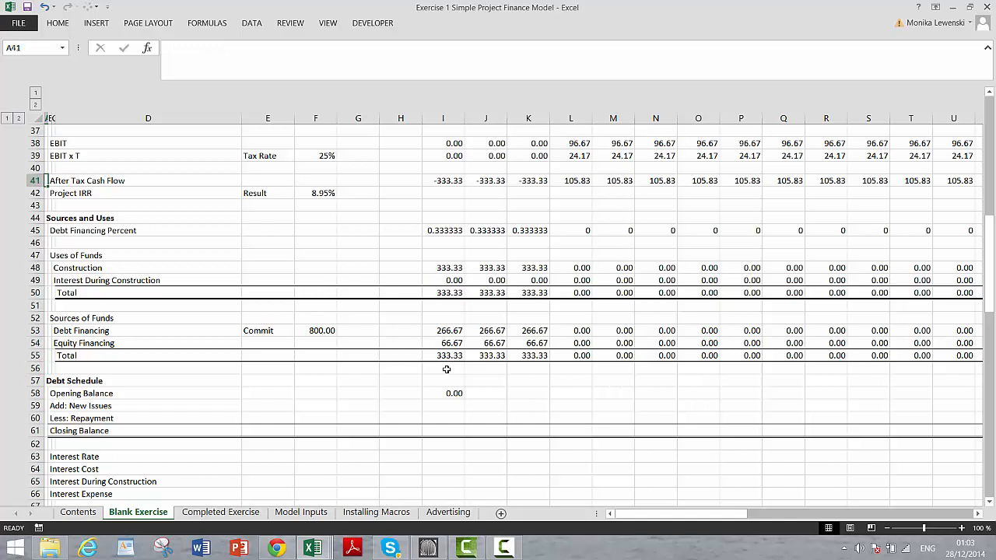
key(Right)
key(Right)
key(Right)
key(Right)
key(Right)
key(Right)
key(Right)
key(Left)
key(Left)
key(Left)
key(Left)
key(Left)
key(F2)
key(Escape)
key(Left)
key(F2)
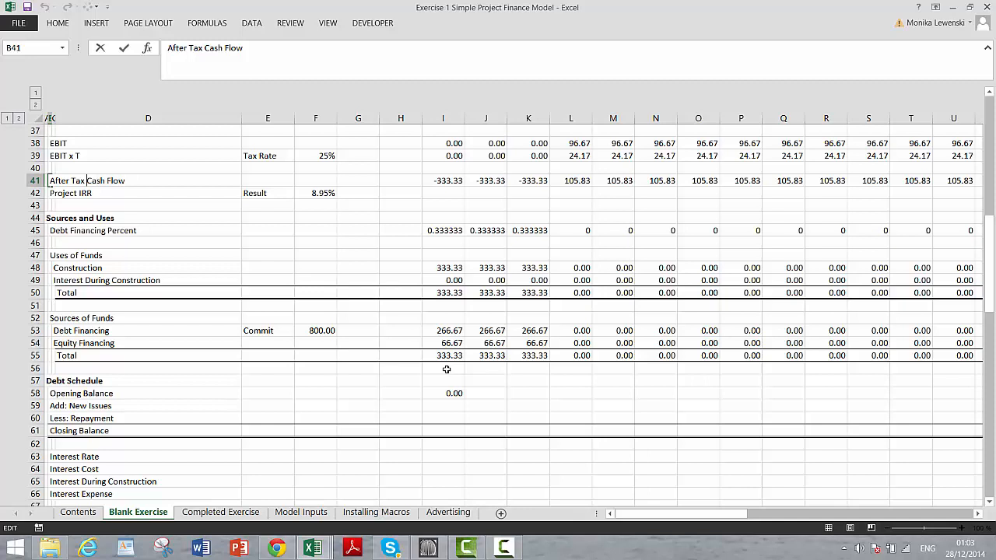
text(Free)
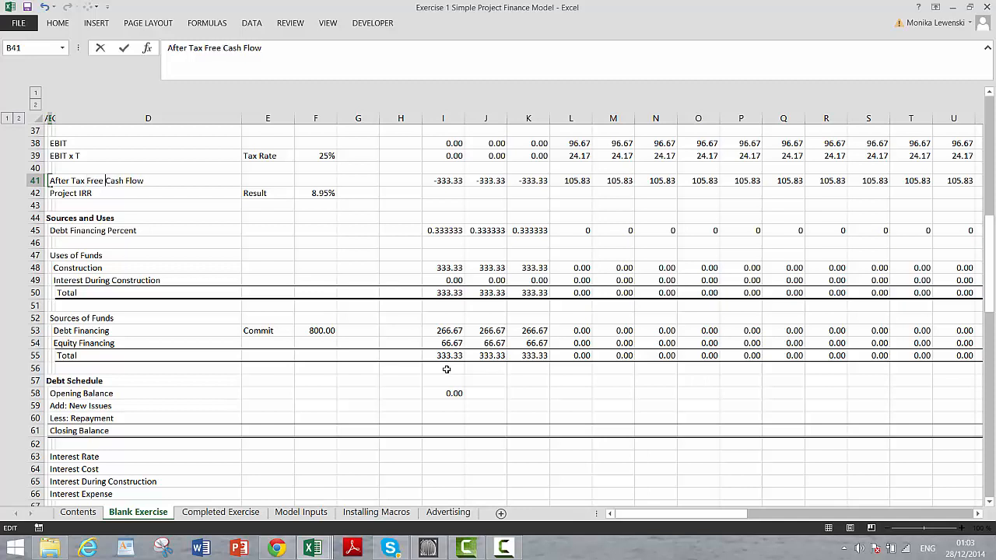
key(Return)
Link the debt schedule's Add: New Issues in I59 to the first period's Debt Financing in I53
key(Down)
key(Down)
key(Down)
key(Down)
key(Down)
key(Down)
key(Down)
key(Down)
key(Down)
key(Down)
key(Down)
key(Down)
key(Down)
key(Down)
key(Down)
key(Down)
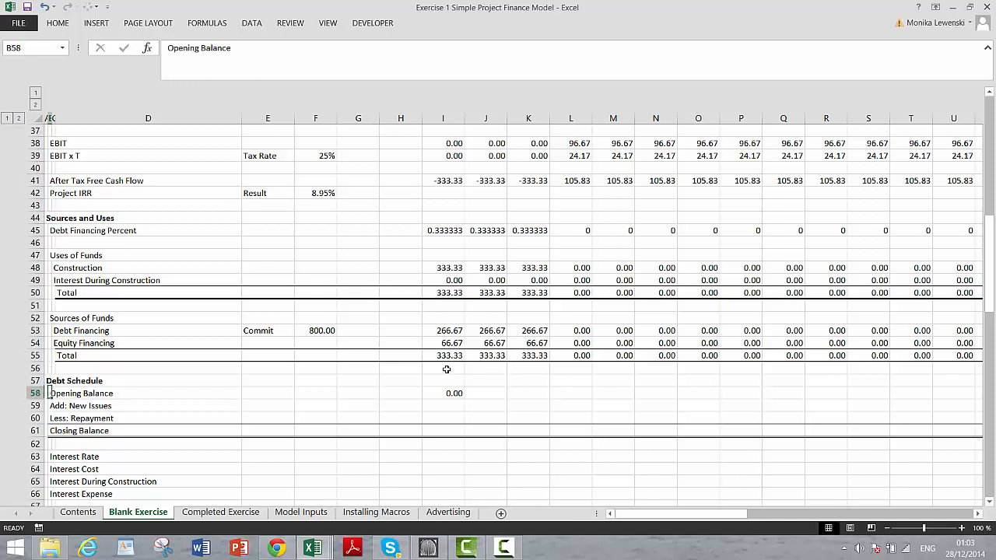
key(Right)
key(Right)
key(Right)
key(Right)
key(Right)
key(Right)
key(Down)
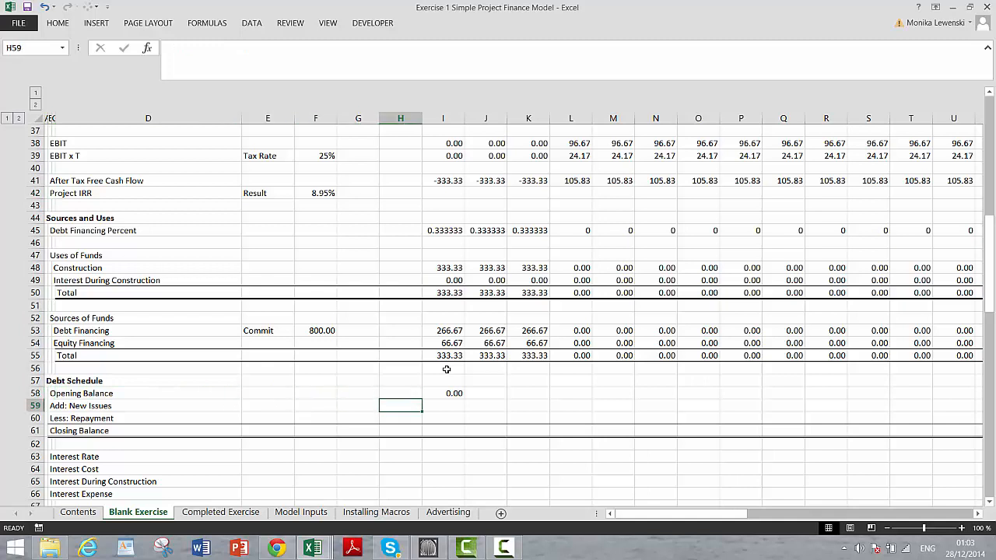
key(Right)
text(=)
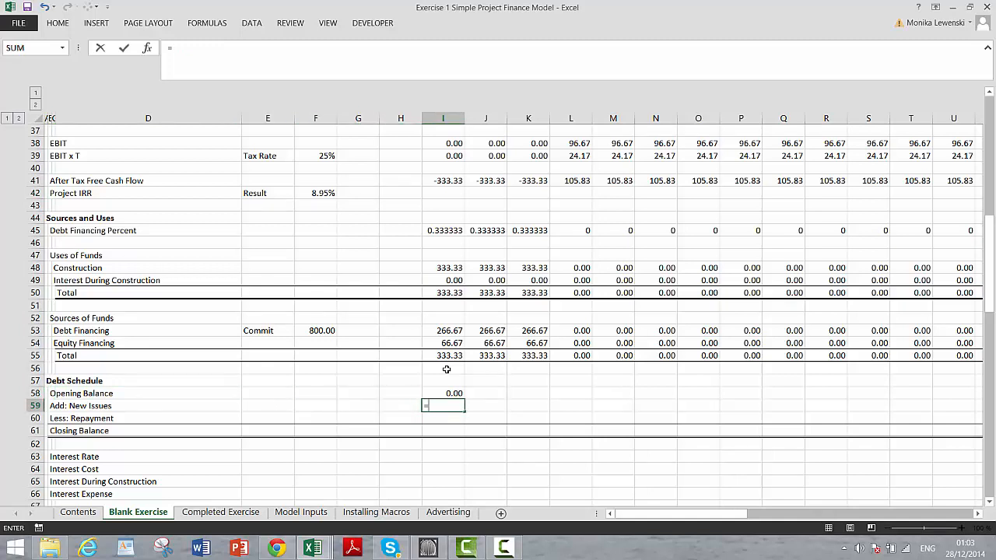
key(Up)
key(Up)
key(Up)
key(Up)
key(Up)
key(Up)
key(Return)
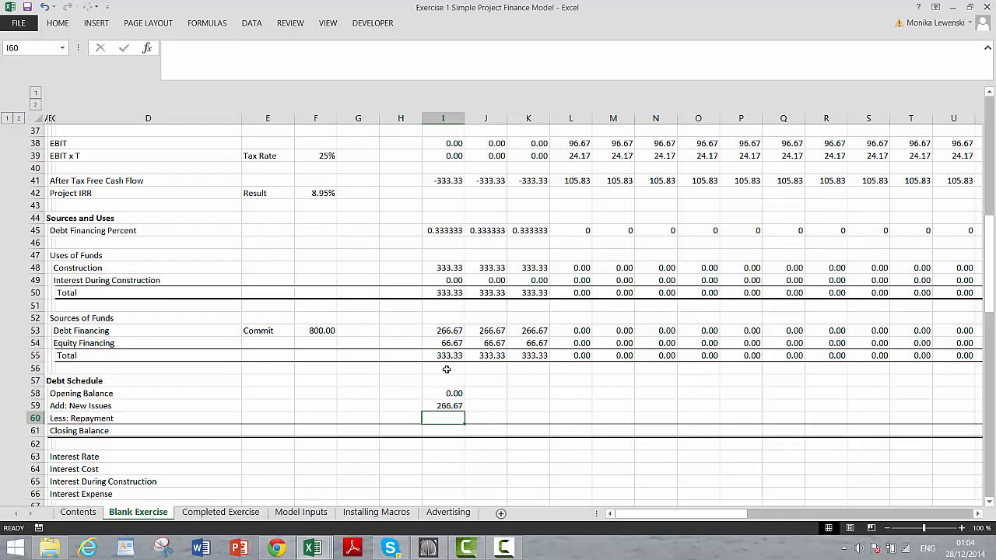
Review the first-period values from the Sources and Uses section up to After Tax Free Cash Flow in I41
key(Up)
key(Up)
key(Up)
key(Up)
key(Up)
key(Up)
key(Up)
key(Up)
key(Up)
key(Up)
key(Up)
key(Up)
key(Up)
key(Up)
key(Up)
key(Up)
key(Up)
key(Up)
key(Up)
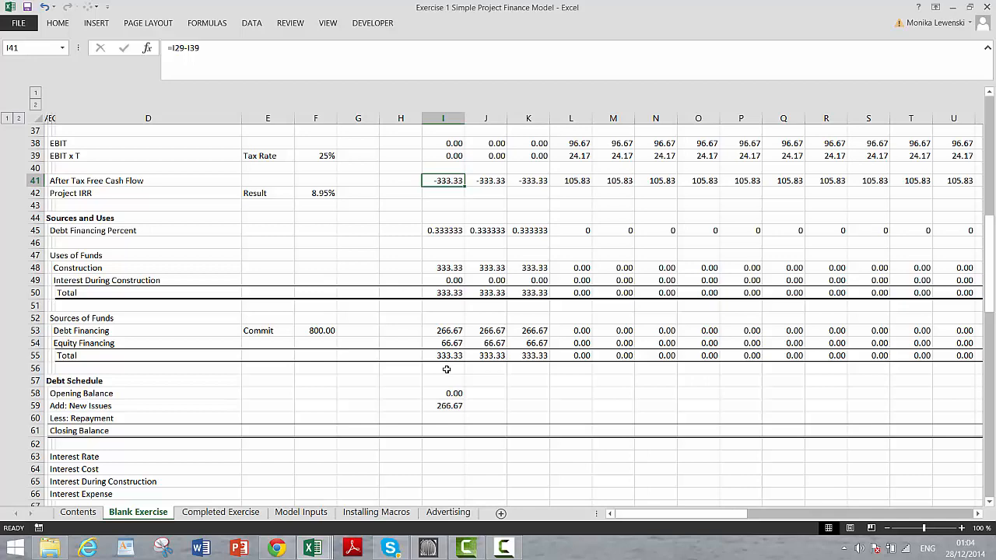
Look over the sections down to the Equity Balance and Balance Sheet, and return to the debt schedule's Less: Repayment cell I60
key(Down)
key(Down)
key(Down)
key(Down)
key(Down)
key(Down)
key(Down)
key(Down)
key(Down)
key(Down)
key(Down)
key(Down)
key(Down)
key(Down)
key(Down)
key(Down)
key(Down)
key(Down)
key(Down)
key(Down)
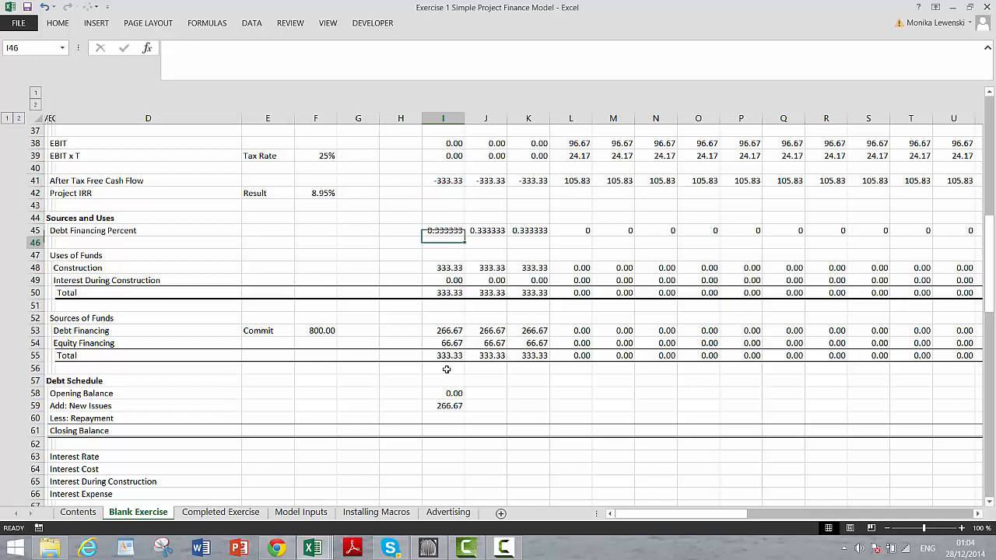
key(Down)
key(Down)
key(Down)
key(Down)
key(Down)
key(Down)
key(Down)
key(Down)
key(Down)
key(Down)
key(Down)
key(Down)
key(Down)
key(Down)
key(Down)
key(Down)
key(Down)
key(Down)
key(Down)
key(Down)
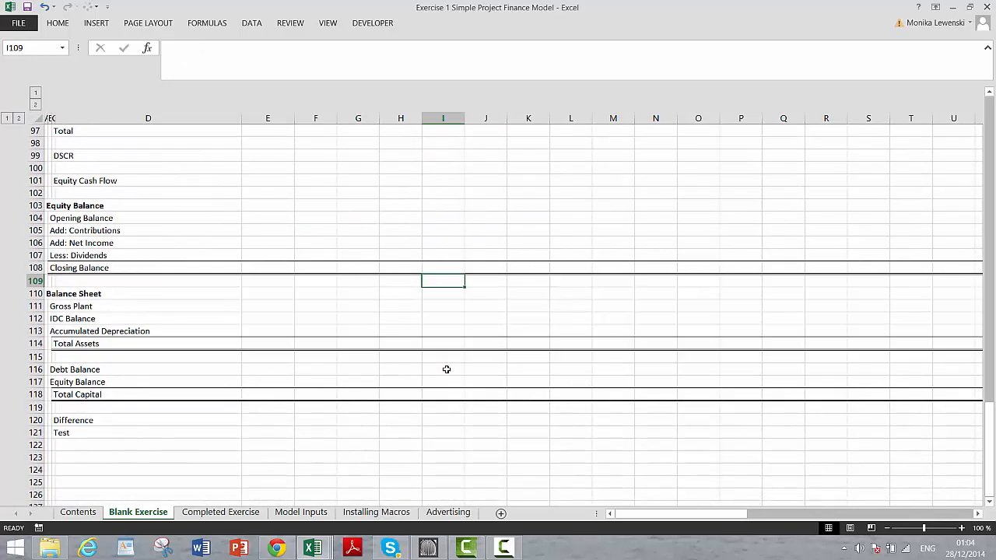
key(Up)
key(Up)
key(Up)
key(Up)
key(Up)
key(Up)
key(Up)
key(Up)
key(Up)
key(Up)
key(Up)
key(Up)
key(Up)
key(Up)
key(Up)
key(Up)
key(Up)
key(Up)
key(Up)
key(Up)
key(Down)
key(Down)
key(Down)
key(Down)
key(Down)
key(Down)
key(Down)
key(Down)
key(Down)
key(Down)
key(Down)
key(Down)
key(Down)
key(Down)
key(Down)
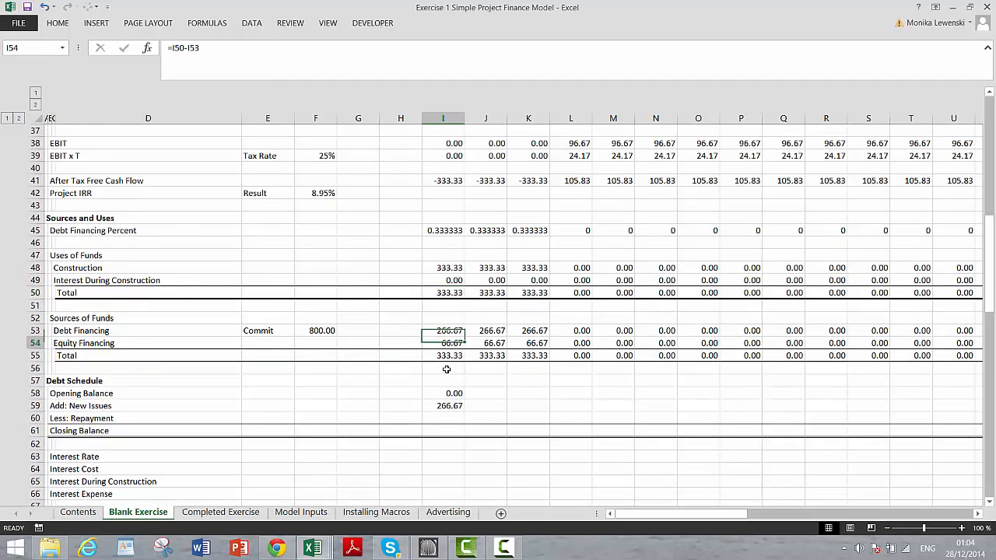
key(Up)
key(Up)
key(Up)
key(Up)
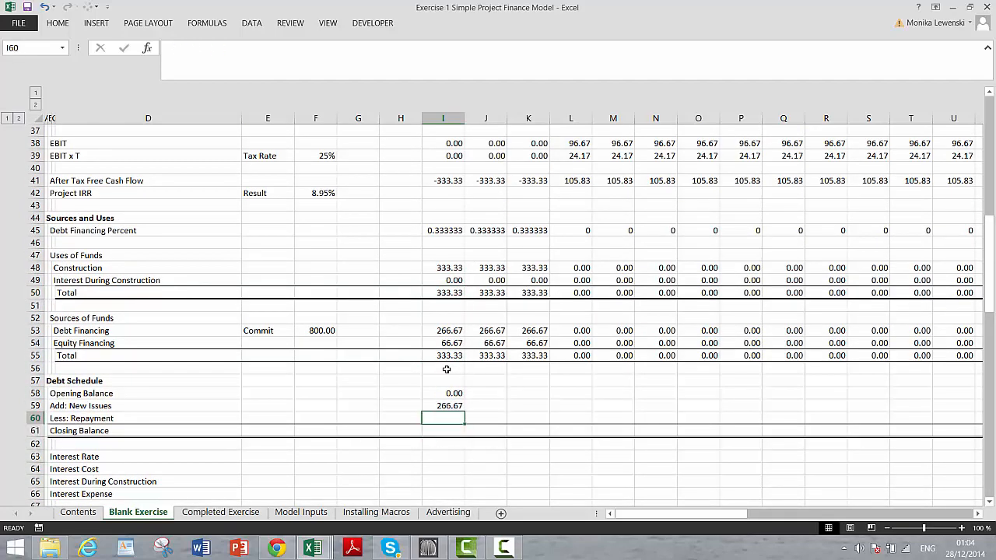
key(Left)
key(Left)
key(Up)
key(Up)
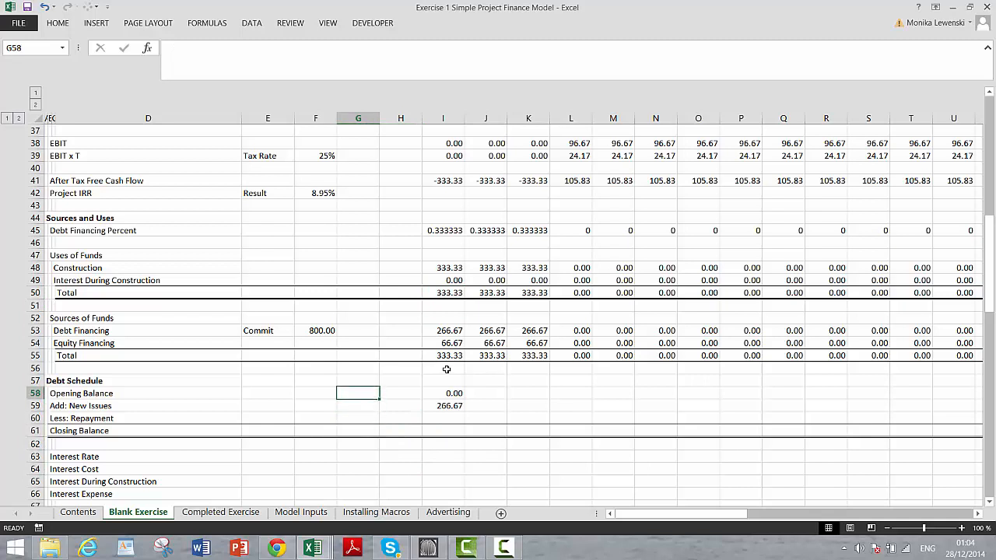
key(Left)
key(Left)
key(Down)
key(Down)
key(Right)
key(Right)
key(Right)
key(Right)
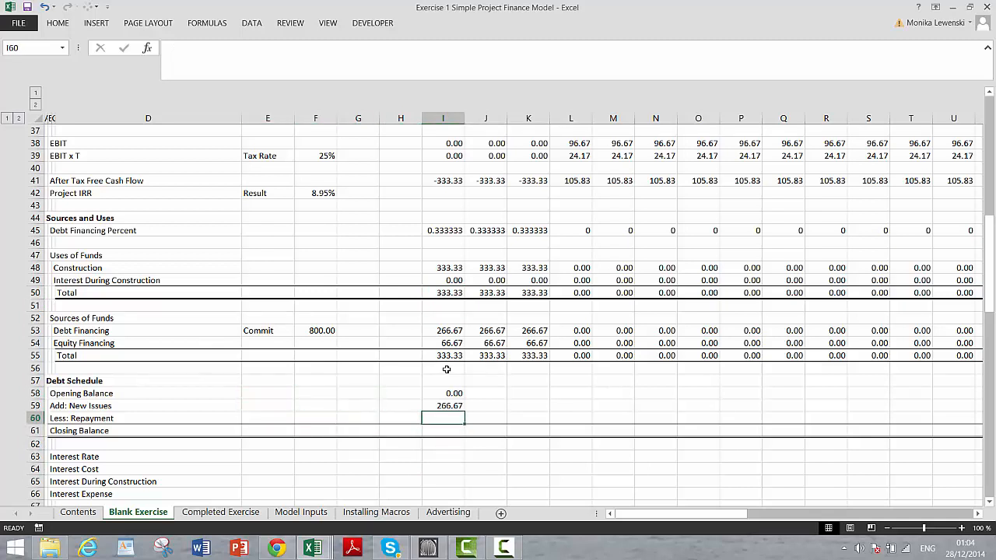
Label cell E60 in the debt schedule's Less: Repayment row "Repay %"
key(Left)
key(Left)
key(Left)
key(Left)
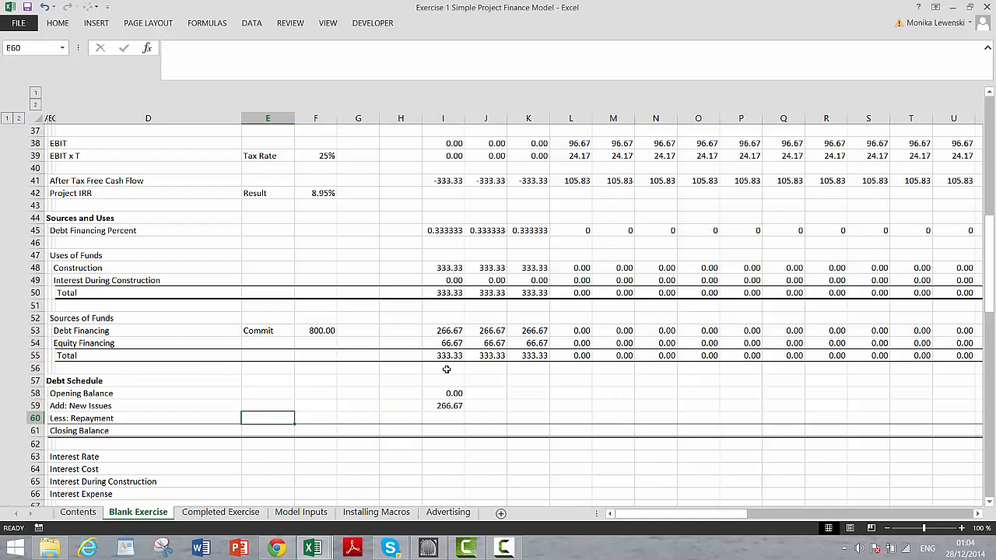
text(Repay)
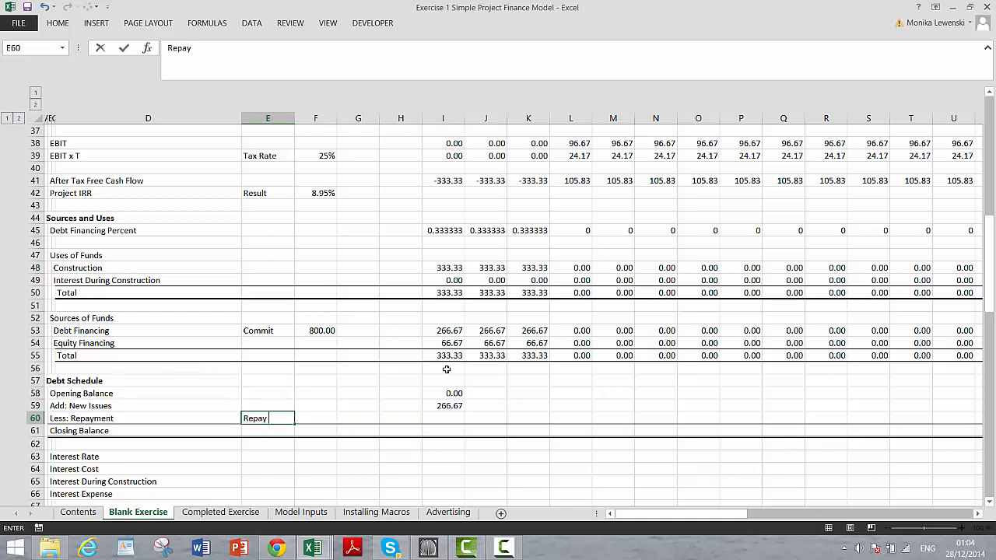
text( %)
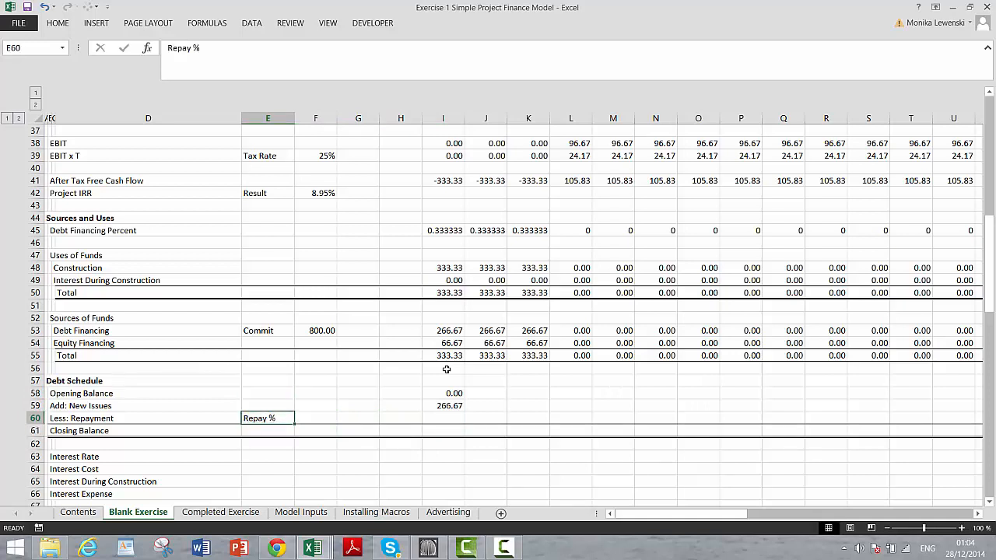
Calculate the repayment percentage in F60 as one divided by the Debt Tenor assumption, =1/E17
key(Right)
text(=)
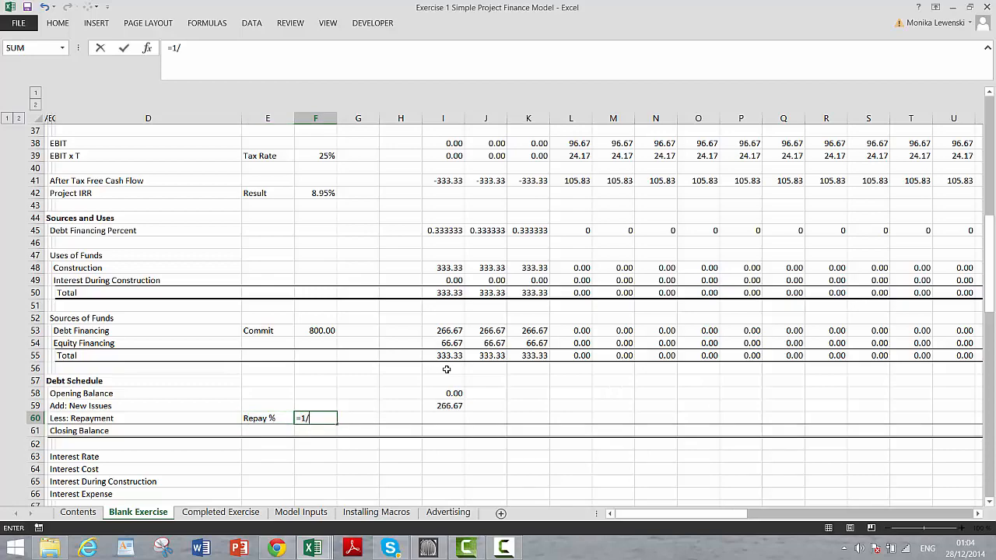
text(1/)
key(Page_Up)
scroll(447, 370, up, 2)
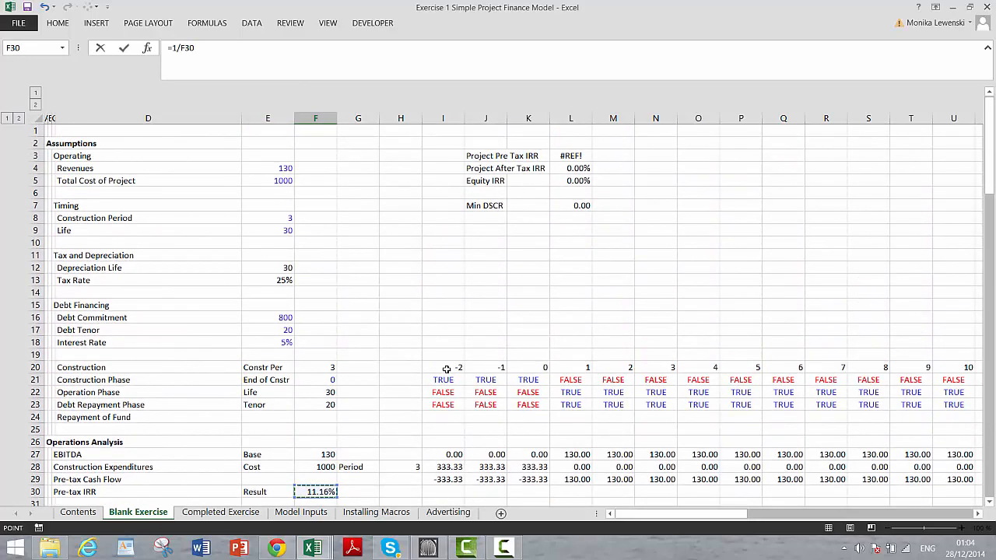
click(269, 333)
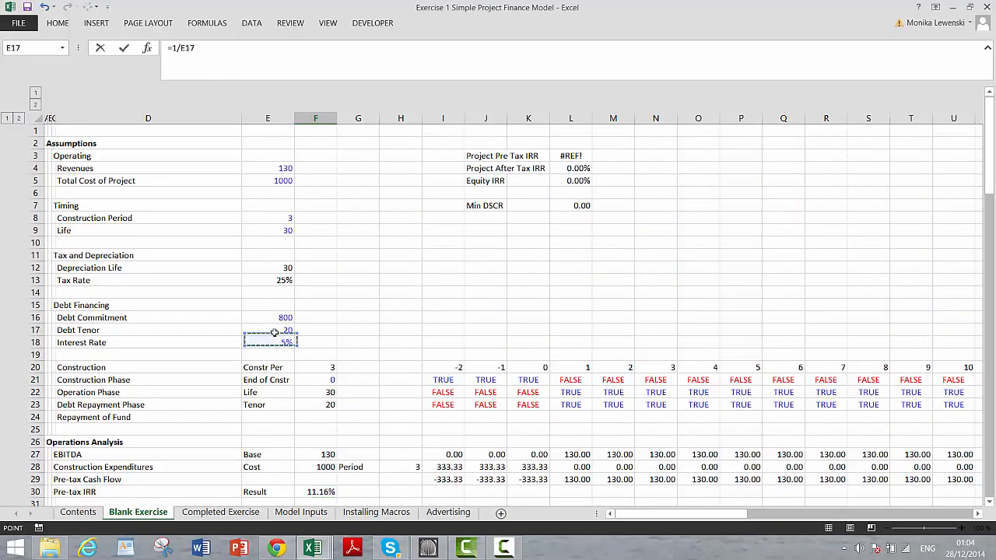
key(Return)
key(Up)
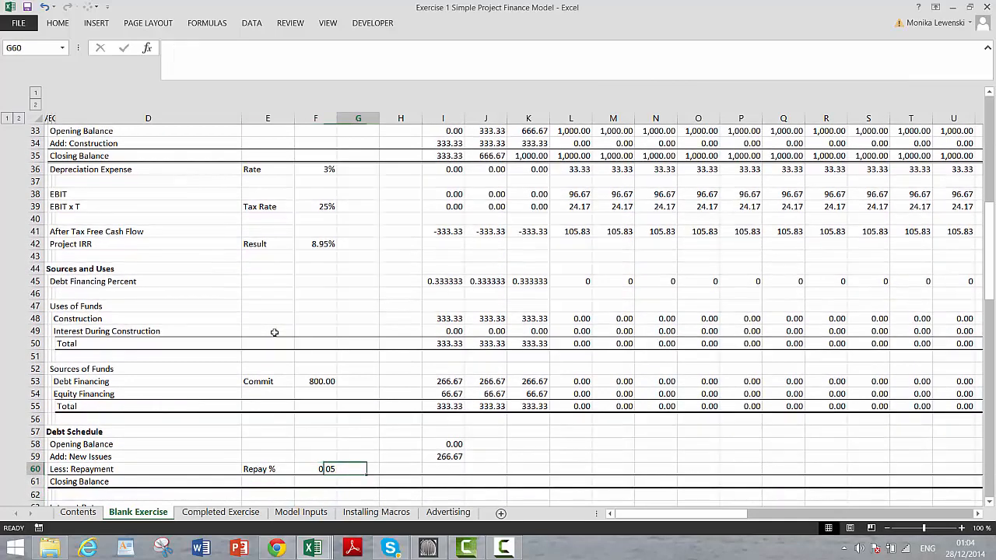
Build the first period's repayment formula in I60 as total new issues times the fixed repayment percentage, =SUM(59:59)*$F$60
key(Right)
key(Right)
key(Right)
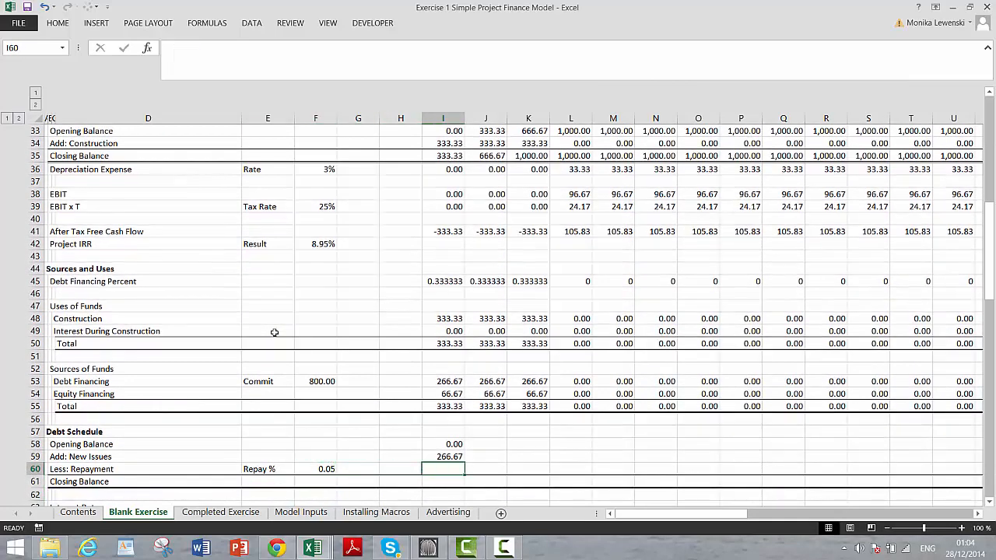
text(=)
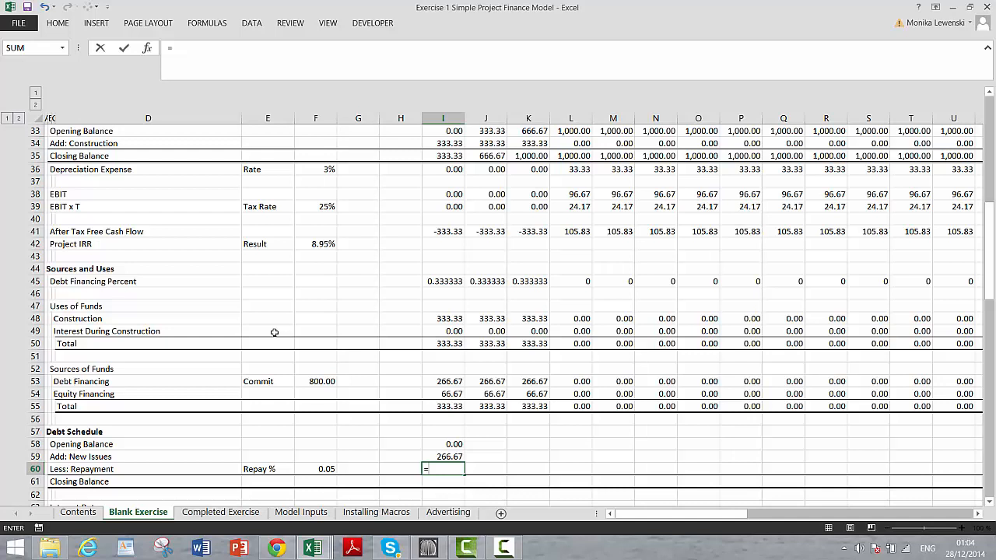
text(sum()
click(35, 457)
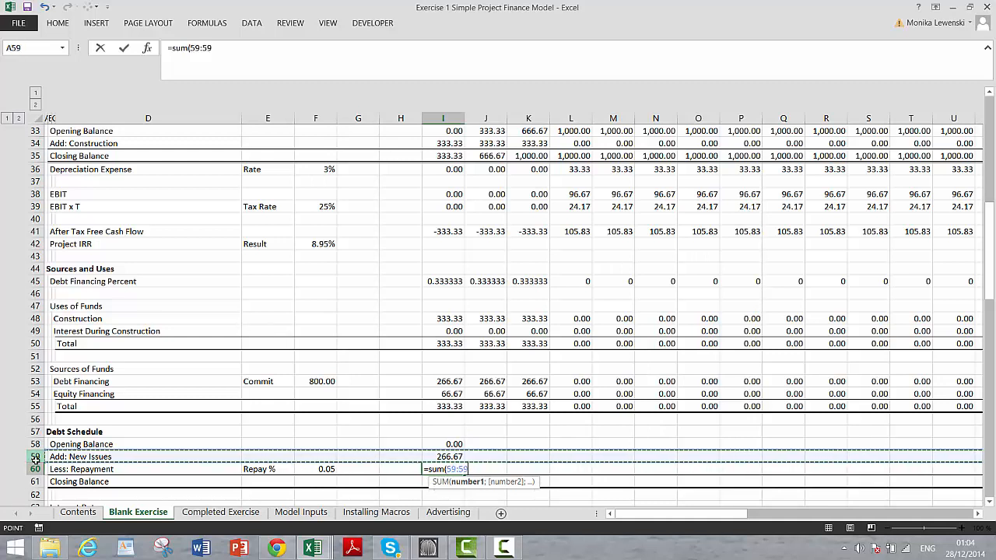
text()*)
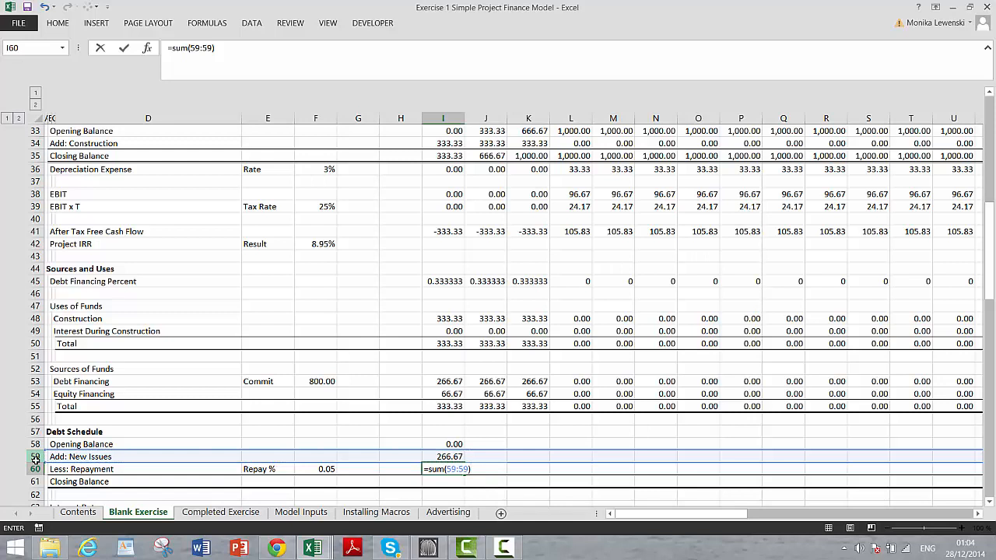
click(318, 469)
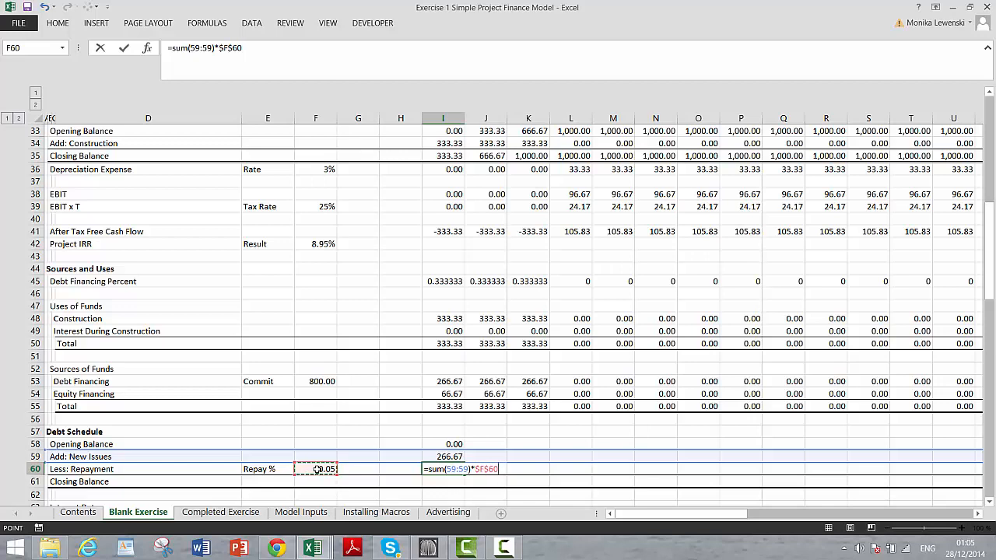
Complete the first-period Repayment formula in I60 by multiplying by the Debt Repayment Phase flag, giving =SUM(59:59)*$F$60*I23
click(440, 218)
key(Up)
key(Up)
key(Up)
key(Up)
key(Up)
key(Up)
key(Up)
key(Up)
key(Up)
key(Up)
key(Up)
key(Up)
key(Up)
key(Up)
key(Up)
key(Up)
key(Up)
key(Up)
key(Up)
key(Up)
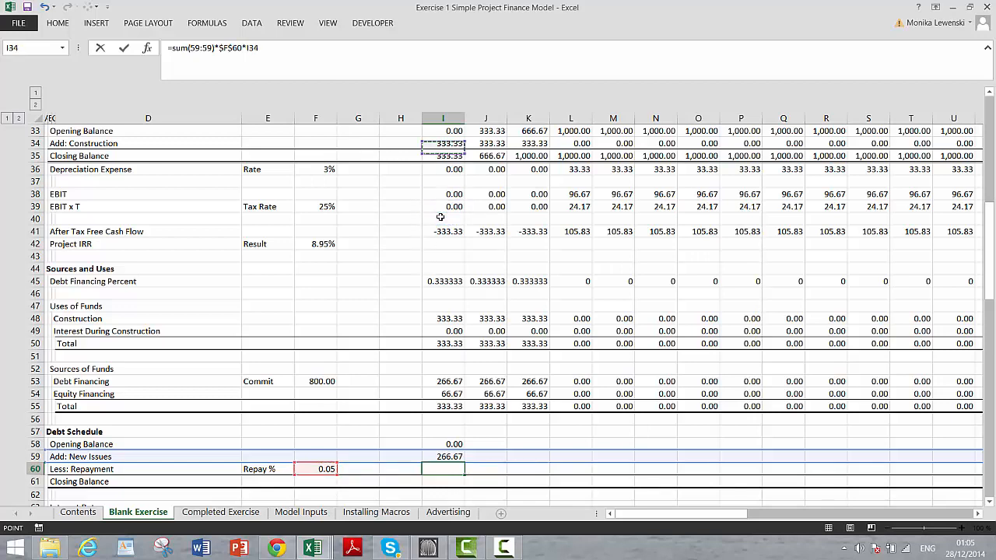
scroll(440, 218, up, 2)
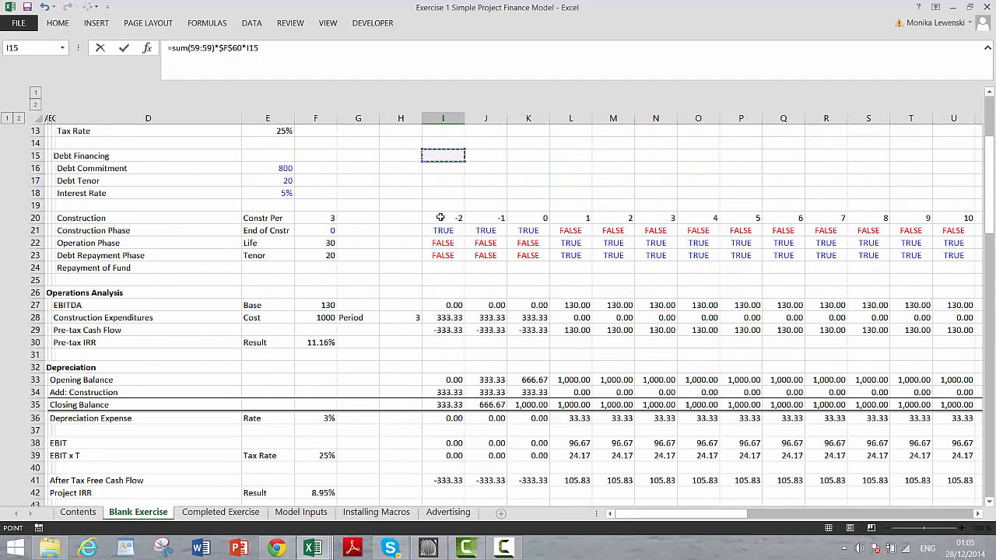
key(Down)
key(Down)
key(Down)
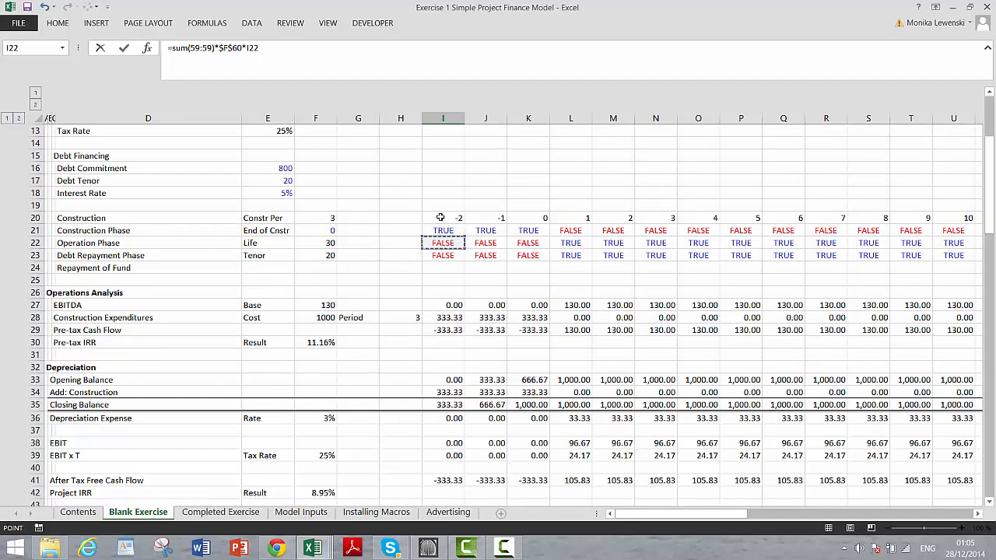
key(Return)
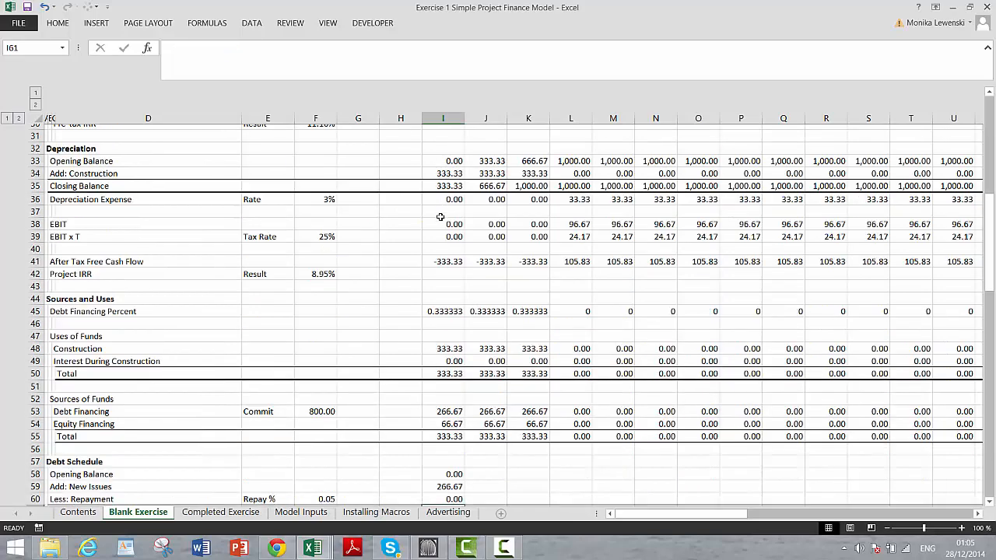
Enter the debt Closing Balance formula =I58+I59-I60 in cell I61
key(Up)
key(Up)
key(Down)
key(Down)
key(Down)
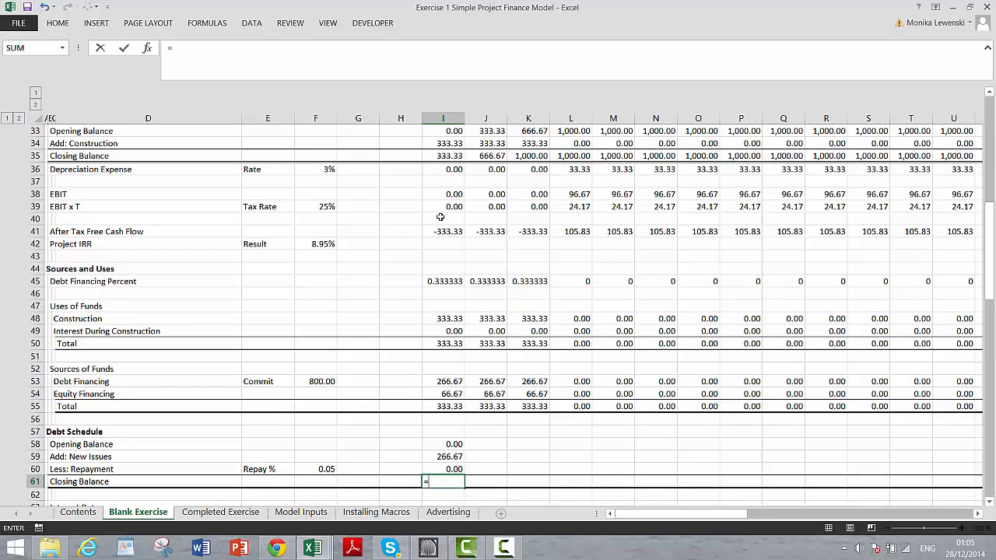
text(=)
key(Up)
key(Up)
key(Up)
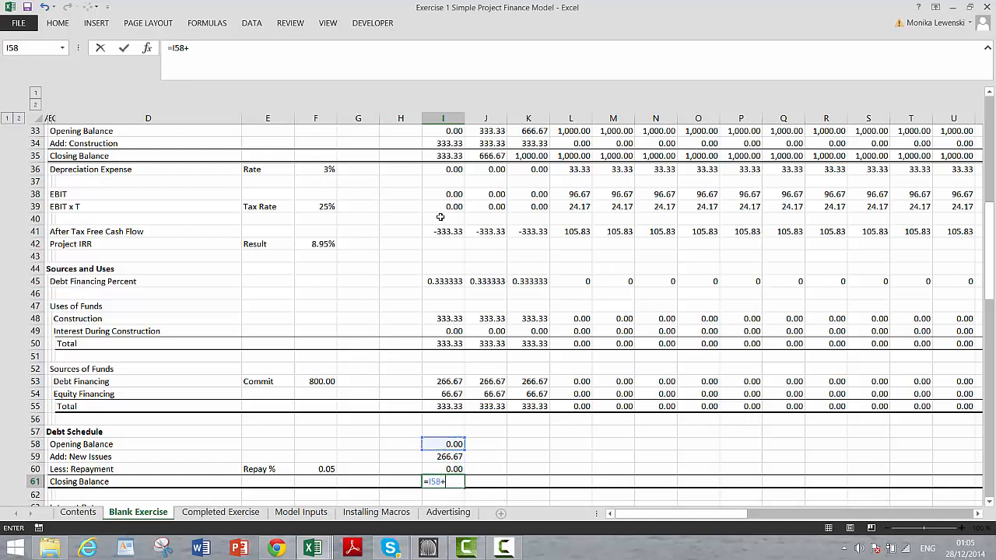
text(+)
key(Up)
key(Up)
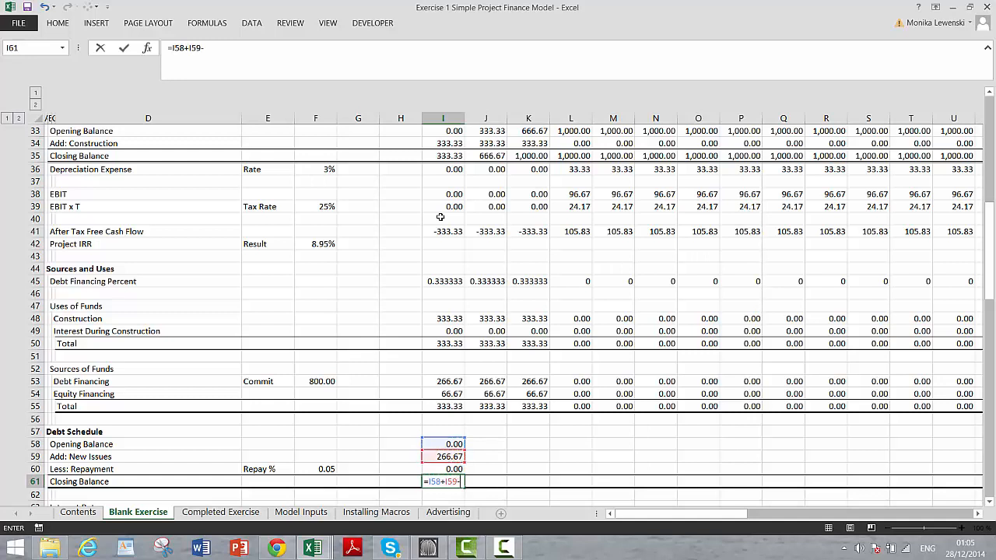
text(-)
key(Up)
key(Return)
Fill the four Debt Schedule formulas in I58:I61 rightward across all the model's periods
key(Up)
key(Up)
key(Up)
key(Up)
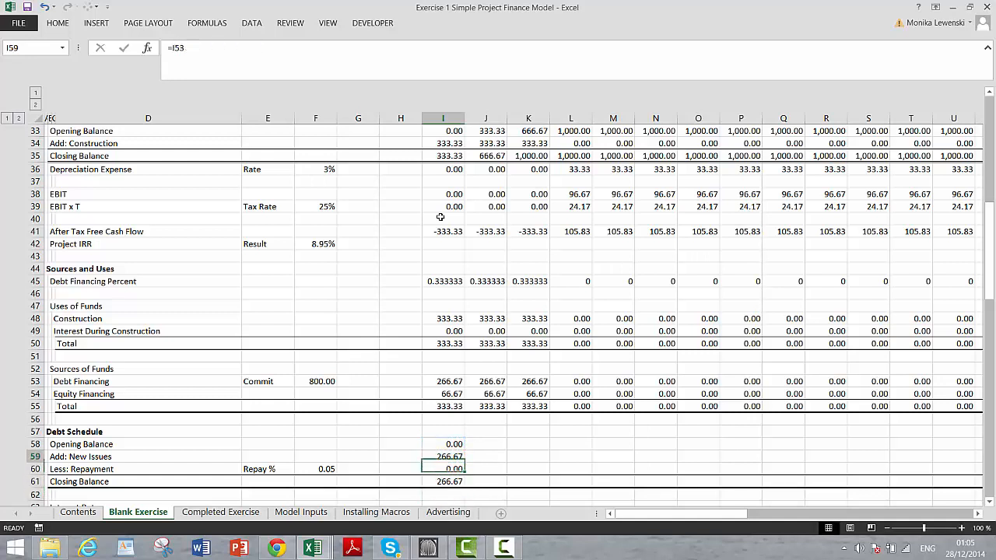
key(shift+Down)
key(shift+Down)
key(shift+Down)
key(ctrl+shift+Right)
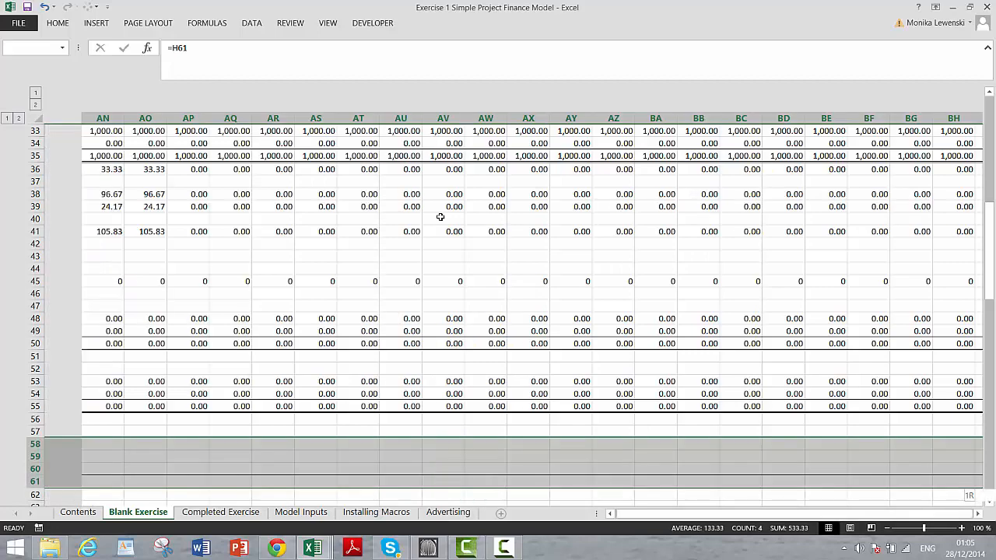
key(ctrl+r)
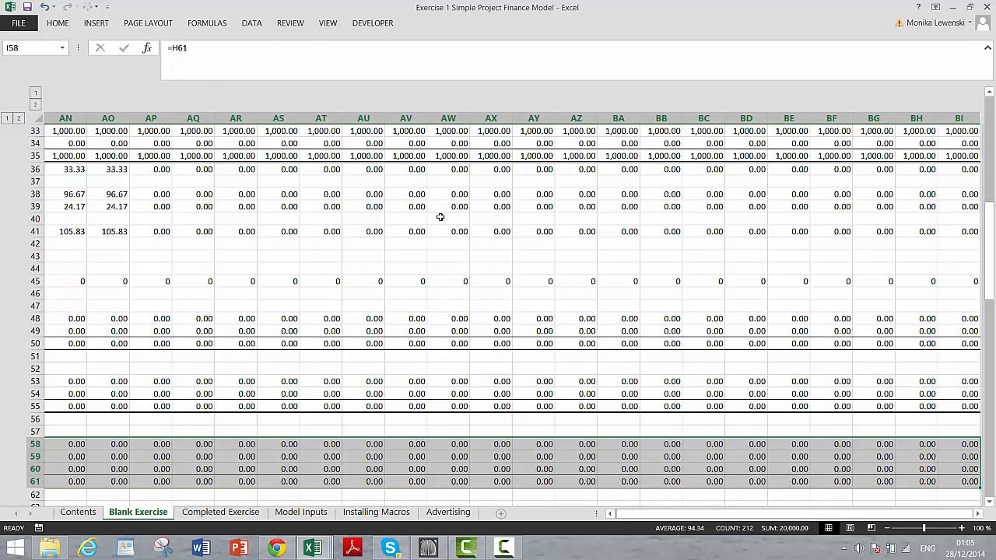
Examine the debt opening balances and the repayments in row 60 across the periods, past the end of the debt tenor
key(Left)
key(Left)
key(Right)
key(Right)
key(Right)
key(Right)
key(Right)
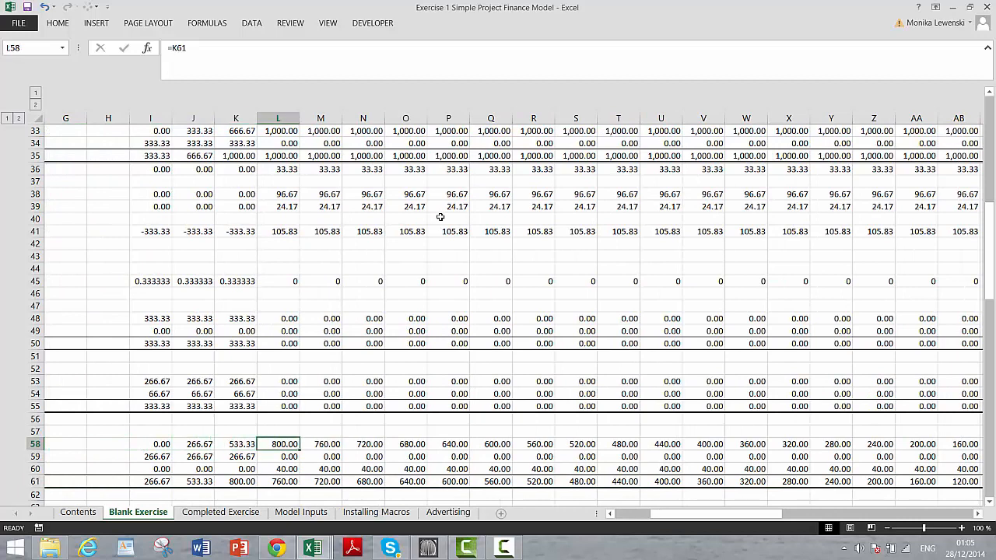
key(Down)
key(Down)
key(Right)
key(Right)
key(Right)
key(Right)
key(Right)
key(Right)
key(Right)
key(Right)
key(Right)
key(Right)
key(Right)
key(Right)
key(Right)
key(Right)
key(Right)
key(Right)
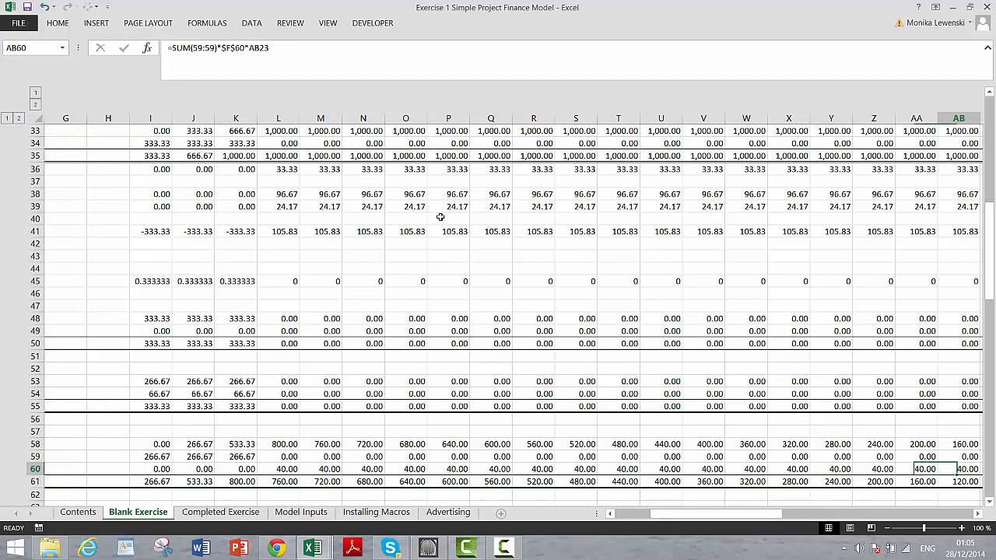
key(Right)
key(Right)
key(Right)
key(Right)
key(Right)
key(Right)
key(Right)
key(Right)
key(Right)
key(Right)
key(Right)
key(Right)
key(Right)
key(Right)
key(Right)
key(Right)
key(Right)
key(Right)
key(Left)
key(Left)
key(Left)
key(Left)
key(Left)
key(Left)
key(Left)
key(Left)
key(Left)
key(Left)
key(Left)
key(Left)
key(Left)
key(Left)
key(Left)
key(Left)
key(Left)
key(Left)
key(Left)
key(Left)
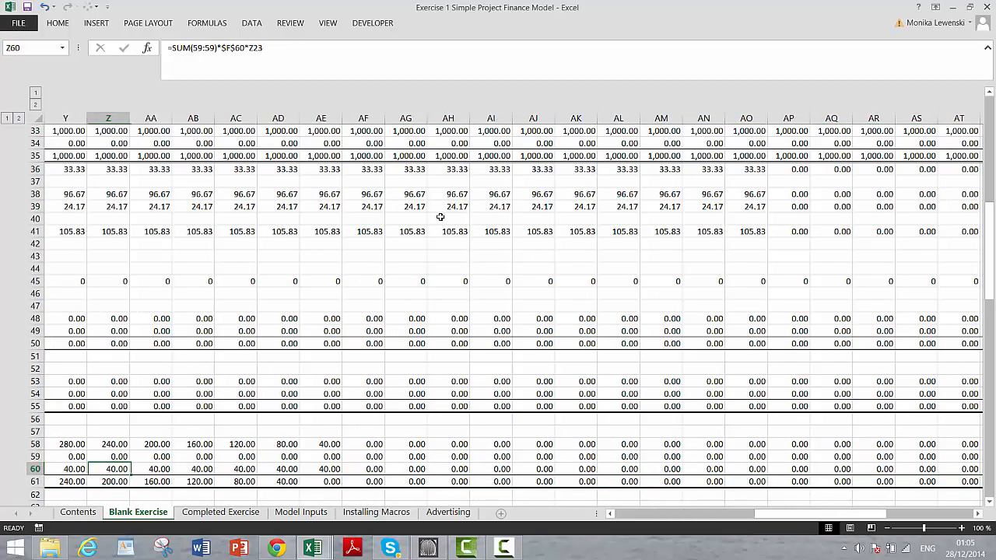
Check the debt Closing Balance in row 61 around the final repayment period, and return to the start of the row
key(Right)
key(Down)
key(Right)
key(Right)
key(Right)
key(Right)
key(Right)
key(Right)
key(Left)
key(Left)
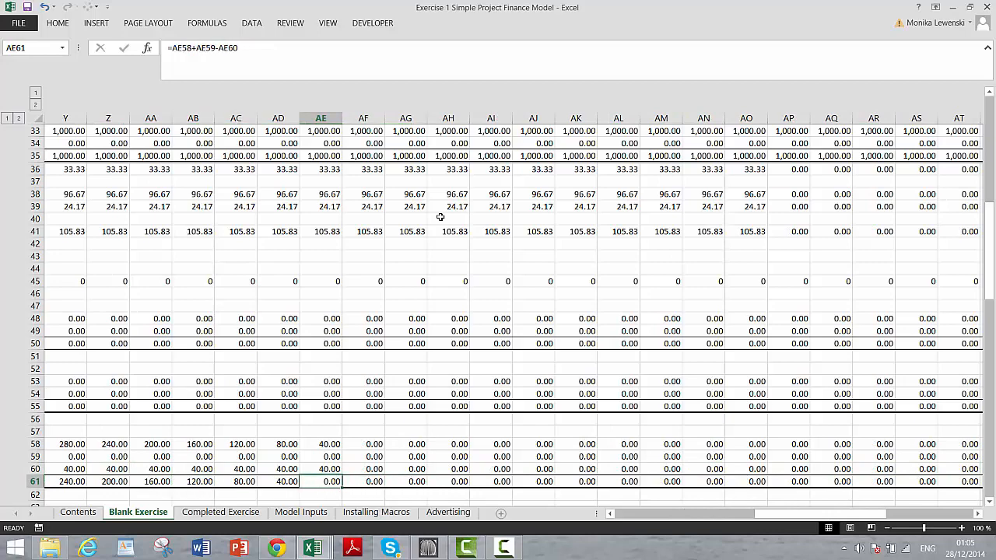
key(Left)
key(Left)
key(Left)
key(Left)
key(Left)
key(Left)
key(Left)
key(Left)
key(Left)
key(Left)
key(Home)
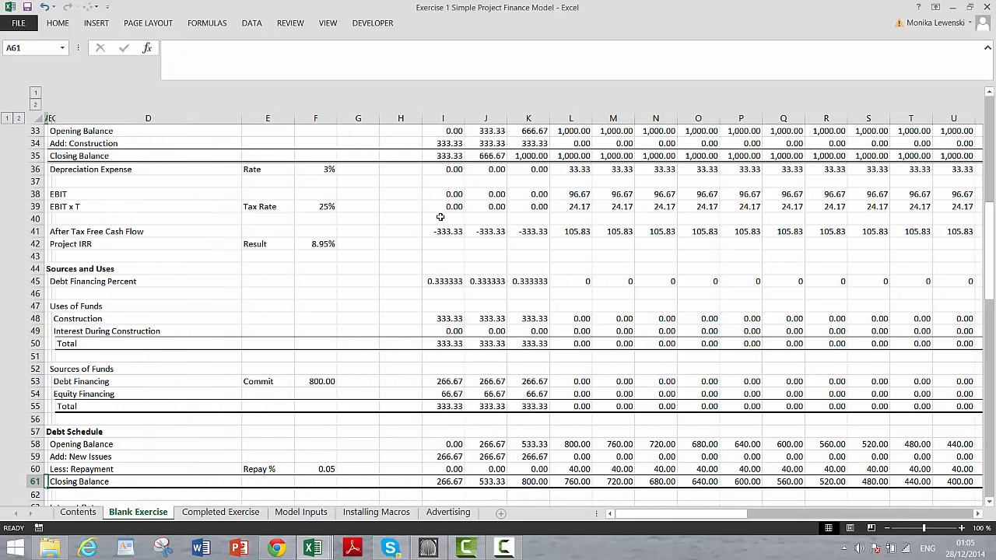
Examine the construction, operation and debt repayment phase flags above the Operations Analysis section, including the Debt Repayment Phase formula
key(Up)
key(Up)
key(Up)
key(Up)
key(Up)
key(Up)
key(Up)
key(Up)
key(Up)
key(Up)
key(Up)
key(Up)
key(Up)
key(Up)
key(Up)
key(Up)
key(Up)
key(Up)
key(Up)
key(Up)
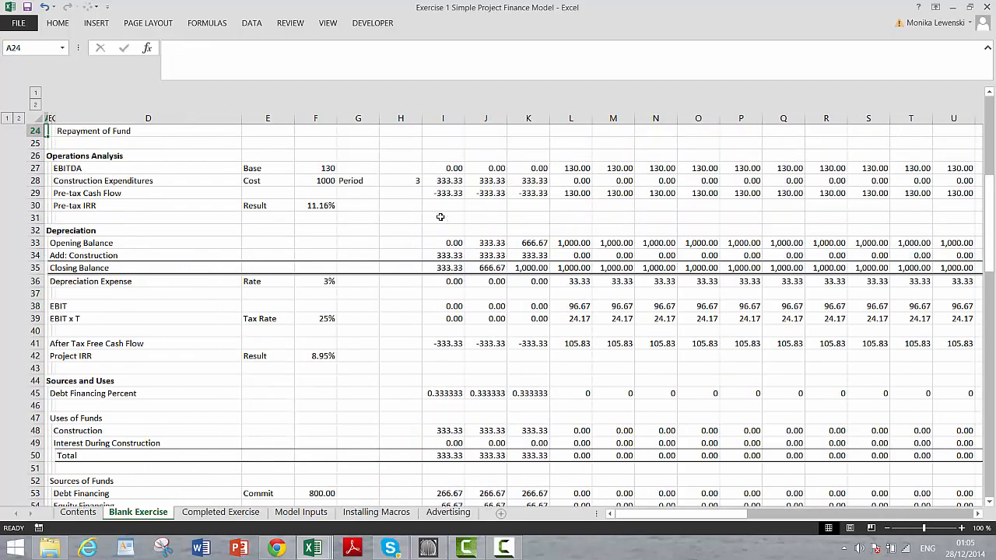
key(Up)
key(Up)
key(Up)
key(Up)
key(Up)
key(Up)
key(Down)
key(Down)
key(Down)
key(Down)
key(Down)
key(Down)
key(Down)
key(Up)
key(Up)
key(Up)
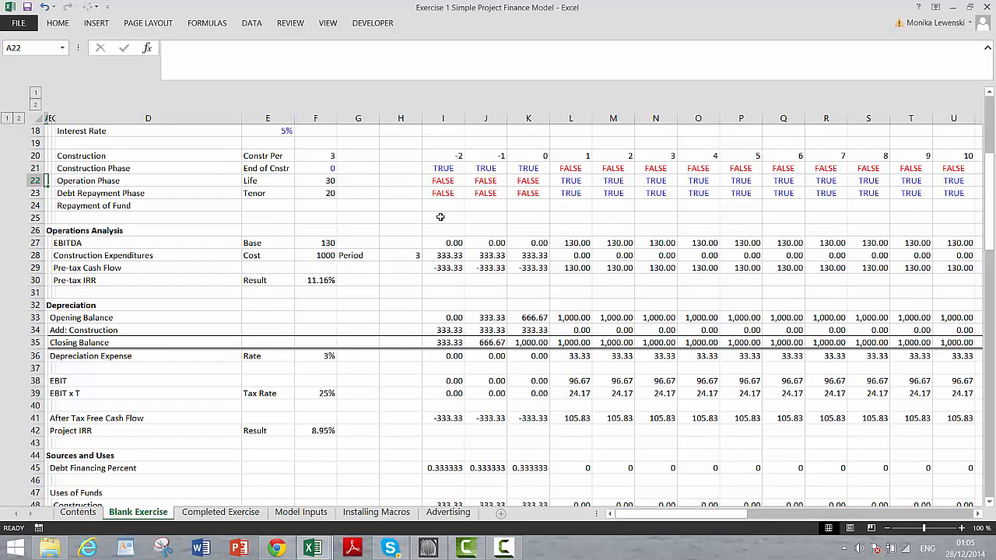
key(Right)
key(Right)
key(Right)
key(Right)
key(Right)
key(Right)
key(Right)
key(Right)
key(Right)
key(Left)
key(Left)
key(Down)
key(Down)
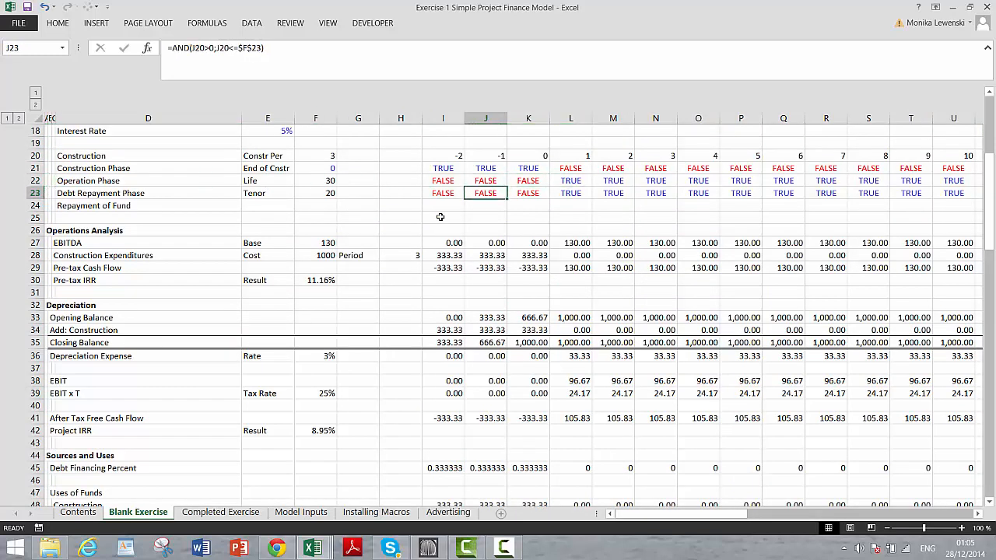
Format the Debt Financing Percent values in row 45 as percentages across all periods, starting from I45
key(Left)
key(Left)
key(Down)
key(Down)
key(Down)
key(Down)
key(Down)
key(Down)
key(Down)
key(Down)
key(Down)
key(Down)
key(Down)
key(Down)
key(Down)
key(Down)
key(Down)
key(Down)
key(Down)
key(Down)
key(Down)
key(Down)
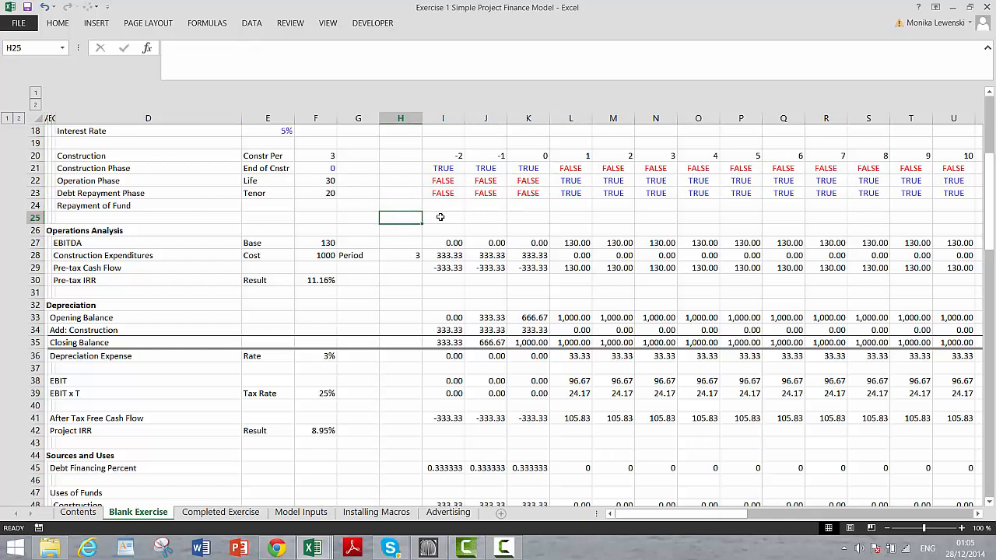
key(Down)
key(Right)
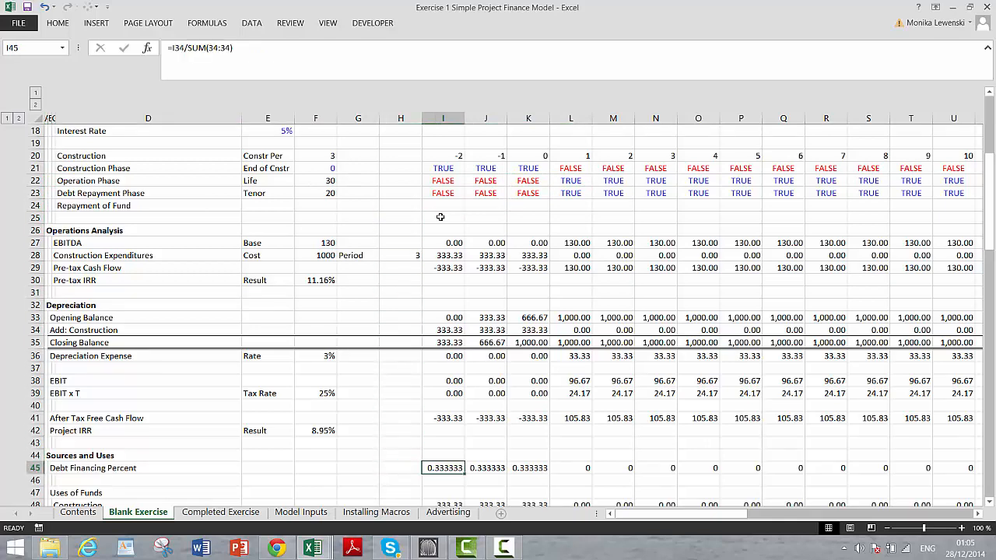
key(ctrl+shift+Right)
key(ctrl+shift+5)
key(ctrl+BackSpace)
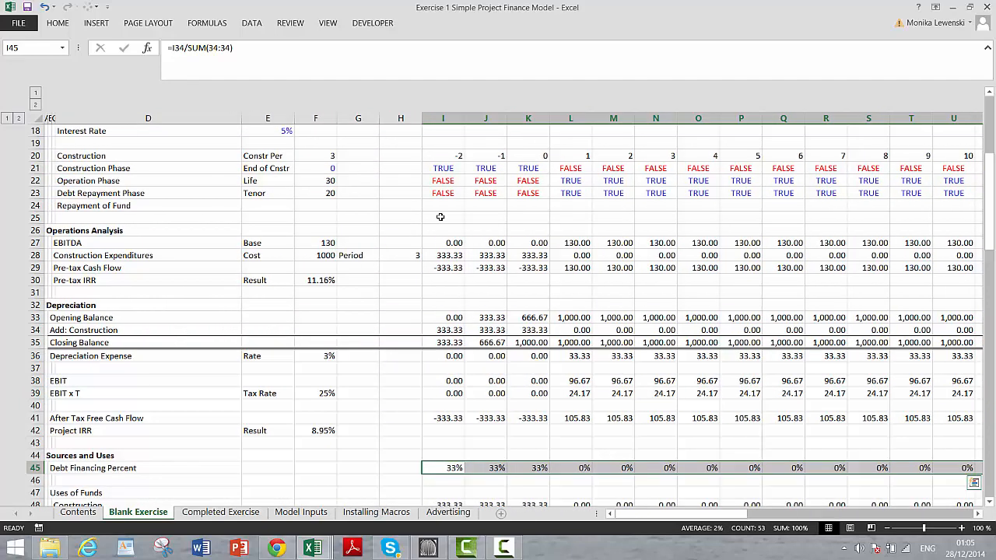
Insert six blank rows at the top of the sheet, above the Assumptions section
key(Left)
key(Left)
key(Left)
key(Left)
key(Left)
key(Left)
key(Up)
key(Up)
key(Up)
key(Up)
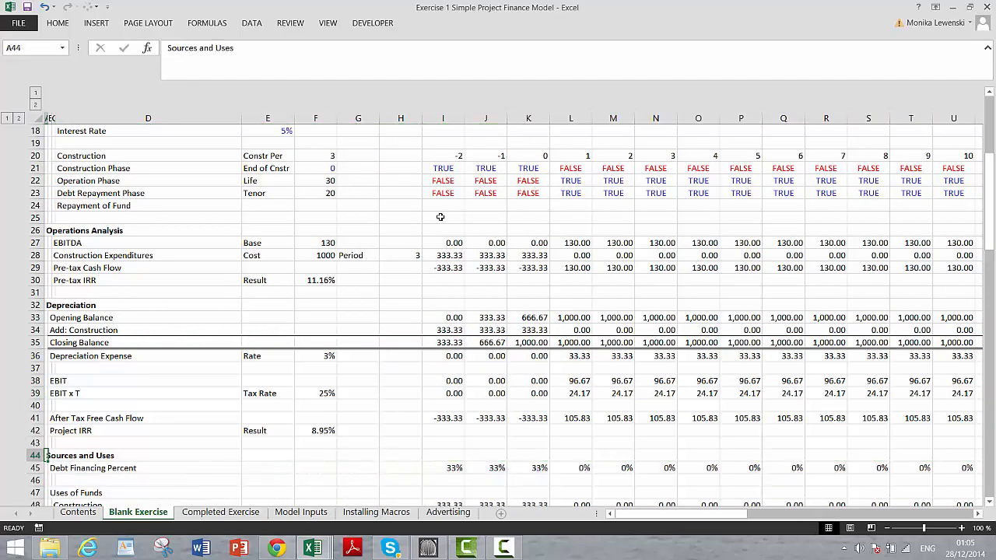
key(Up)
key(Up)
key(Up)
key(Up)
key(Up)
key(Up)
key(Up)
key(Up)
key(Up)
key(Up)
key(Up)
key(Up)
key(Up)
key(Up)
key(Up)
key(Up)
key(Up)
key(Up)
key(Up)
key(Up)
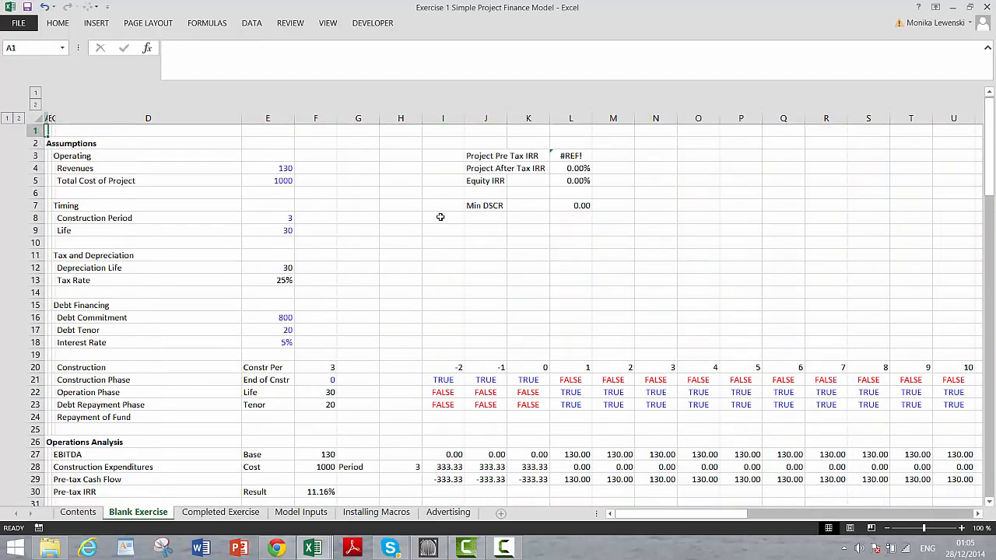
key(shift+space)
key(shift+Down)
key(shift+Down)
key(shift+Down)
key(shift+Down)
key(shift+Down)
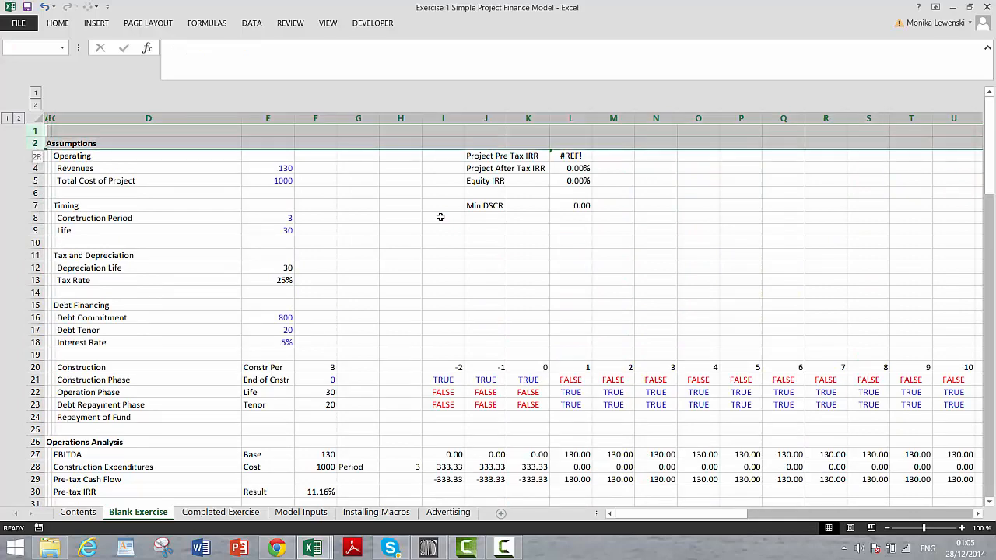
key(ctrl+shift+plus)
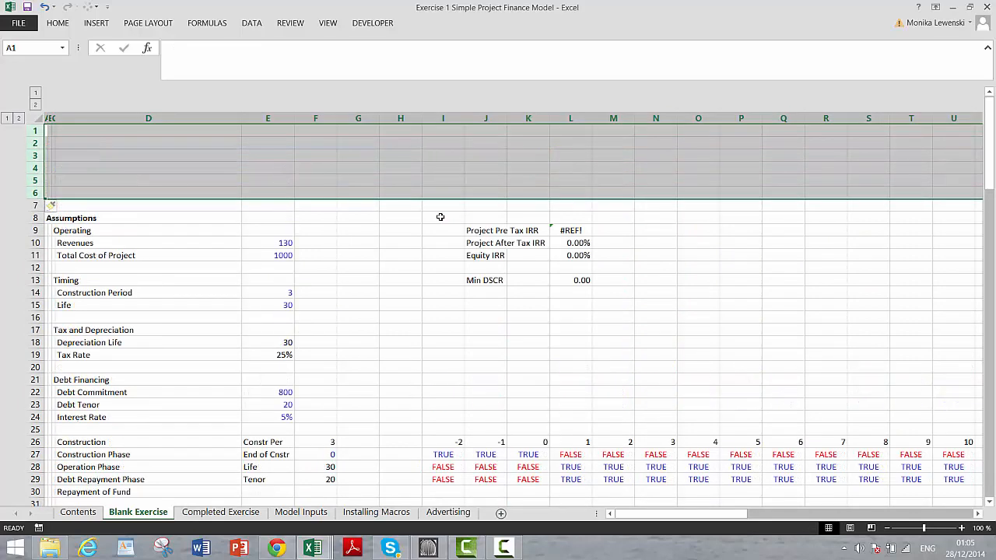
Copy the Construction period counter and the three phase flag rows, 26 to 29, into the blank rows starting at A1
key(Down)
key(Down)
key(Down)
key(Down)
key(Down)
key(Down)
key(Down)
key(Down)
key(Down)
key(Down)
key(Down)
key(Down)
key(Down)
key(Down)
key(Down)
key(Down)
key(Down)
key(Down)
key(Down)
key(Down)
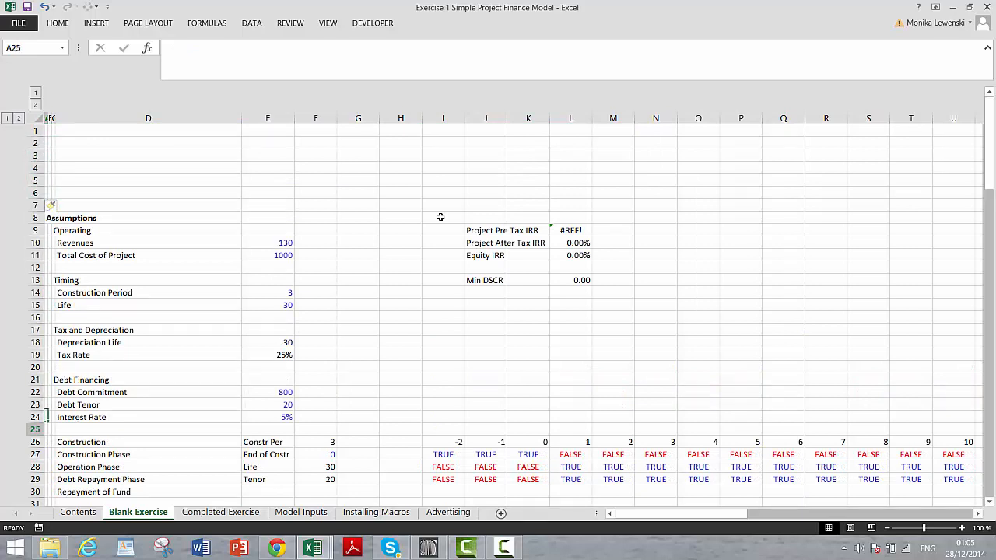
key(shift+space)
key(shift+Down)
key(shift+Down)
key(shift+Down)
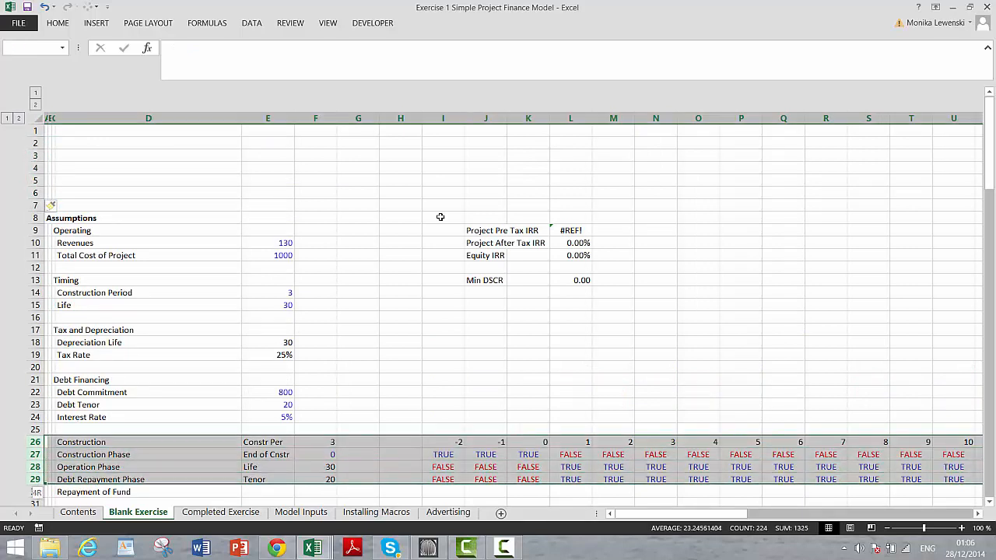
key(ctrl+c)
key(ctrl+Home)
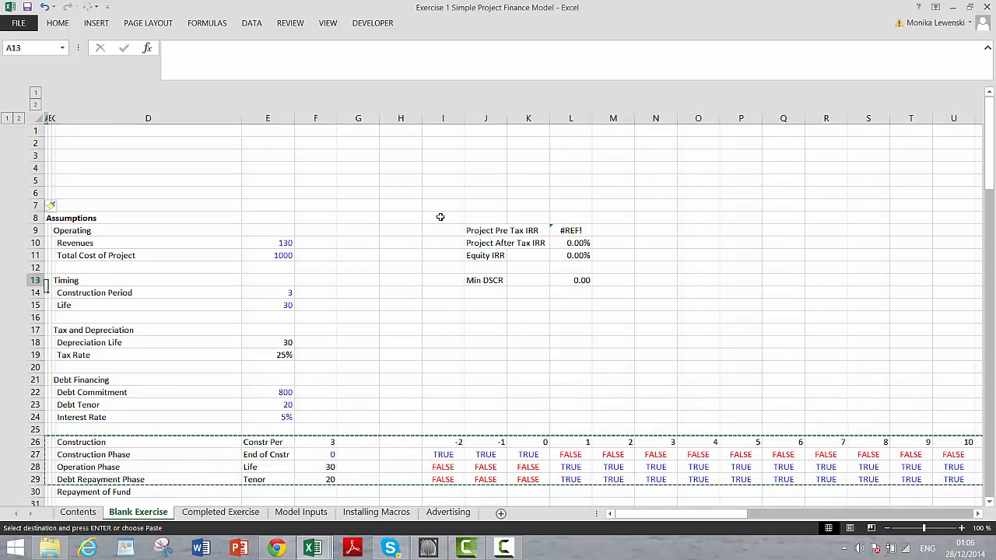
key(Return)
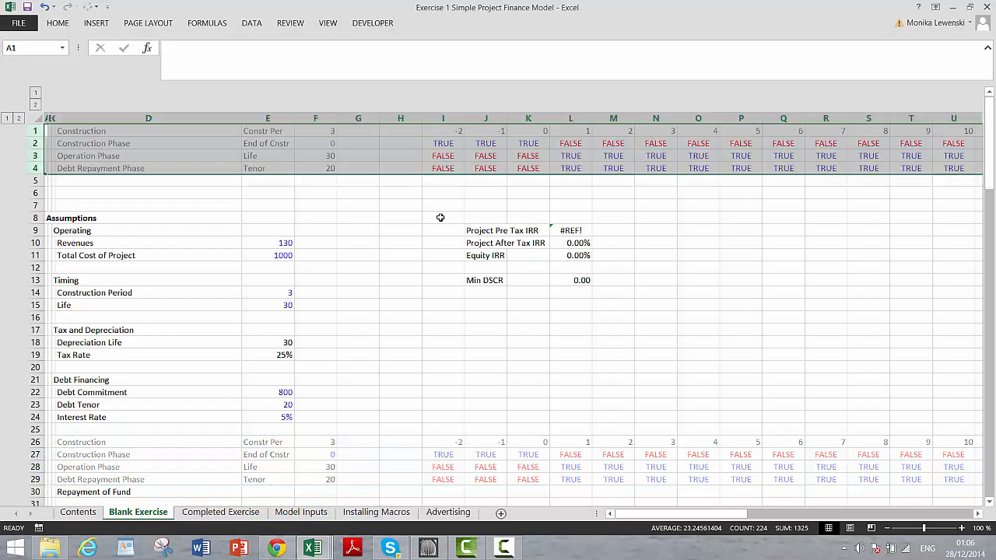
Examine the Assumptions section down to the rows just above Operations Analysis
key(Down)
key(Down)
key(Down)
key(Down)
key(Down)
key(Down)
key(Down)
key(Down)
key(Down)
key(Down)
key(Down)
key(Down)
key(Down)
key(Down)
key(Down)
key(Down)
key(Down)
key(Down)
key(Down)
key(Down)
key(Down)
key(Down)
key(Down)
key(Down)
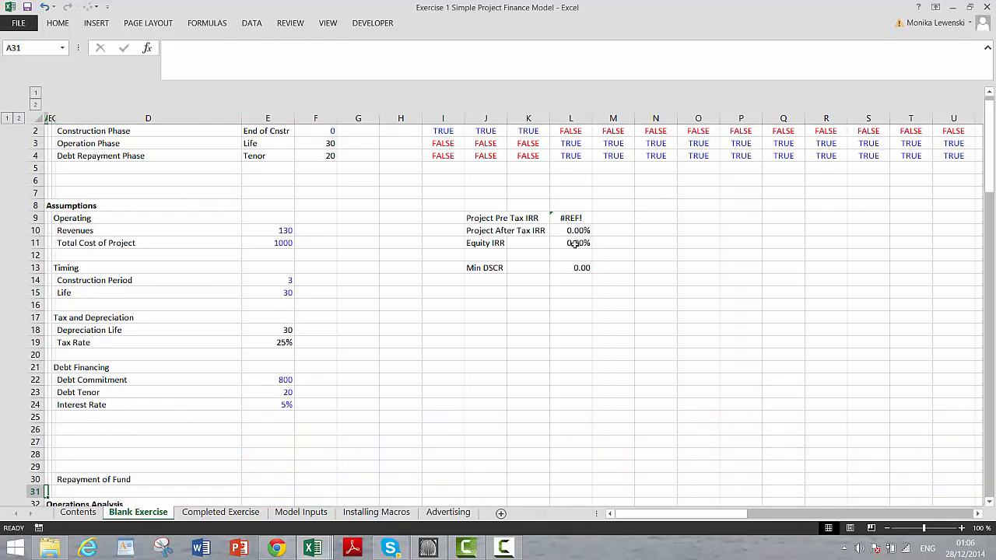
Link the Project Pre Tax IRR in L9 to the Pre-tax IRR result in F36
click(566, 217)
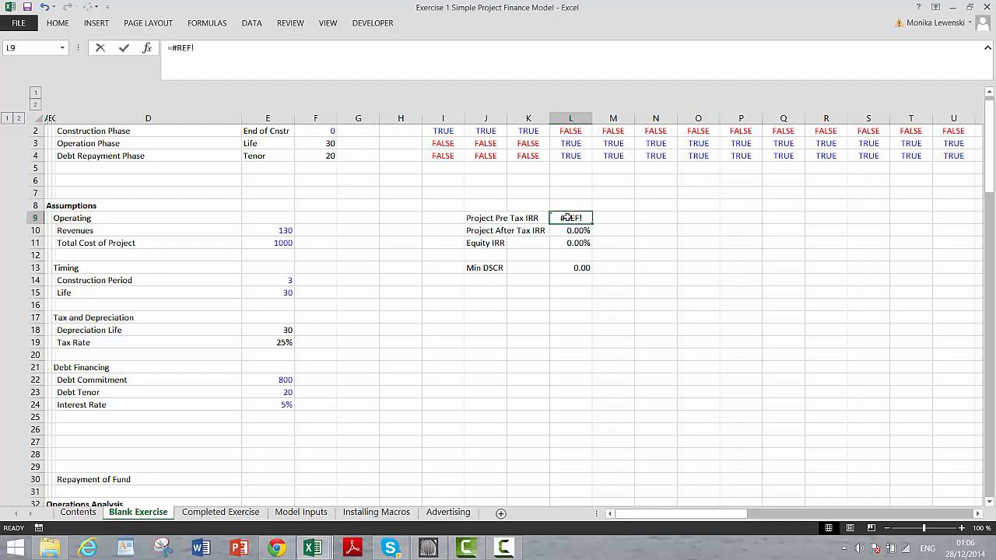
text(=)
key(Page_Down)
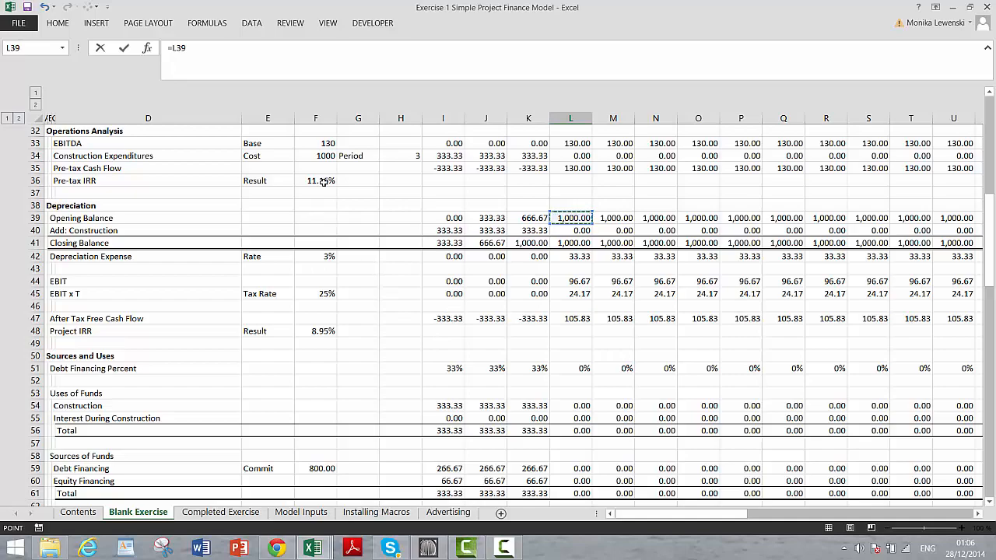
click(324, 180)
key(Return)
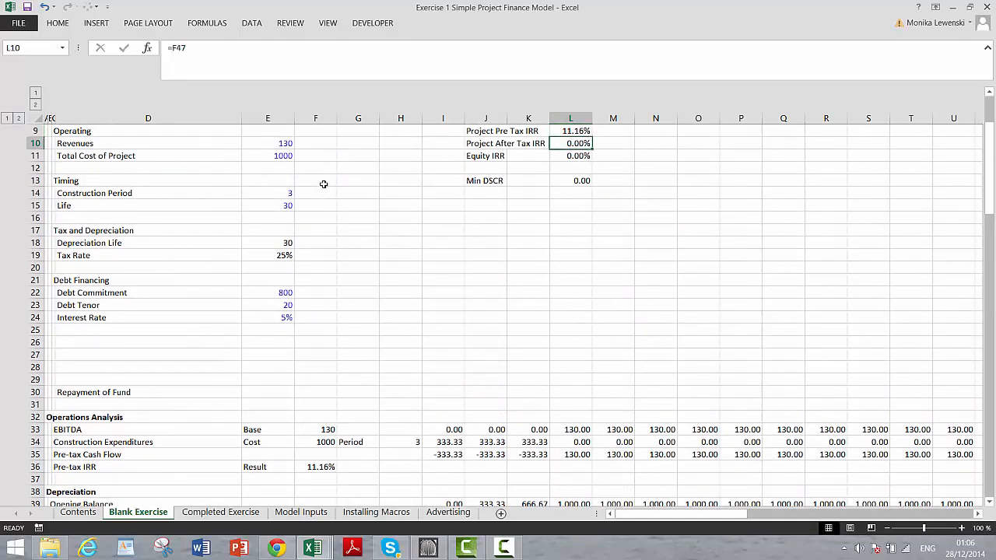
Link the Project After Tax IRR in L10 to the Project IRR result in F48, and check the summary cells
text(=)
key(Page_Down)
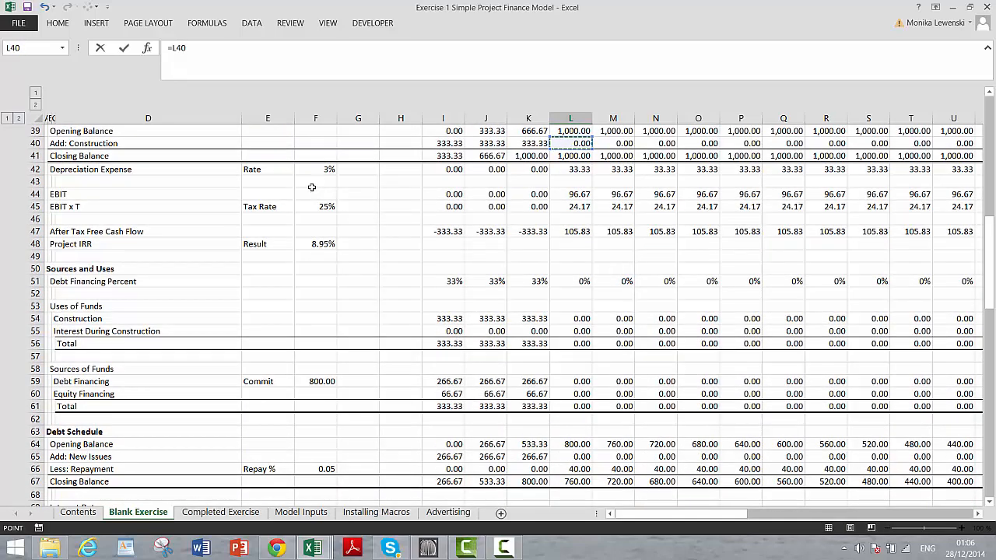
click(320, 244)
key(Return)
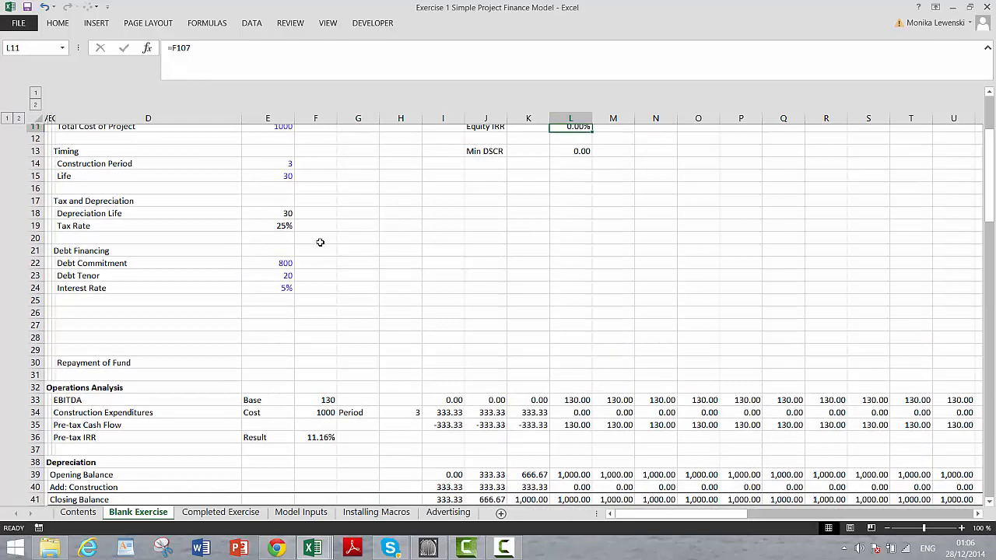
key(Up)
key(Up)
key(Up)
key(Down)
key(Down)
key(Down)
key(Down)
key(Down)
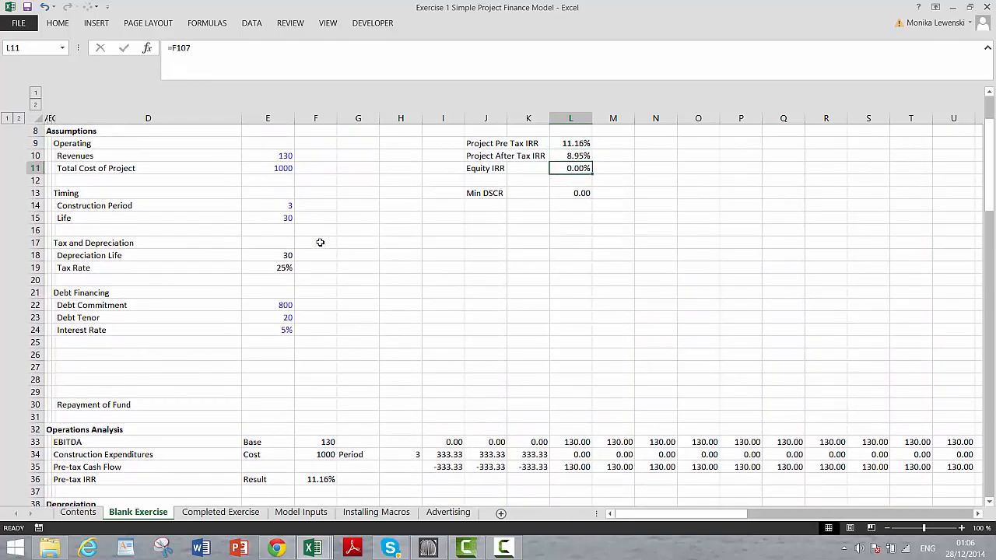
key(Up)
key(Up)
Add the label "Rate" in E69 on the Interest Rate row below the debt schedule
key(Page_Down)
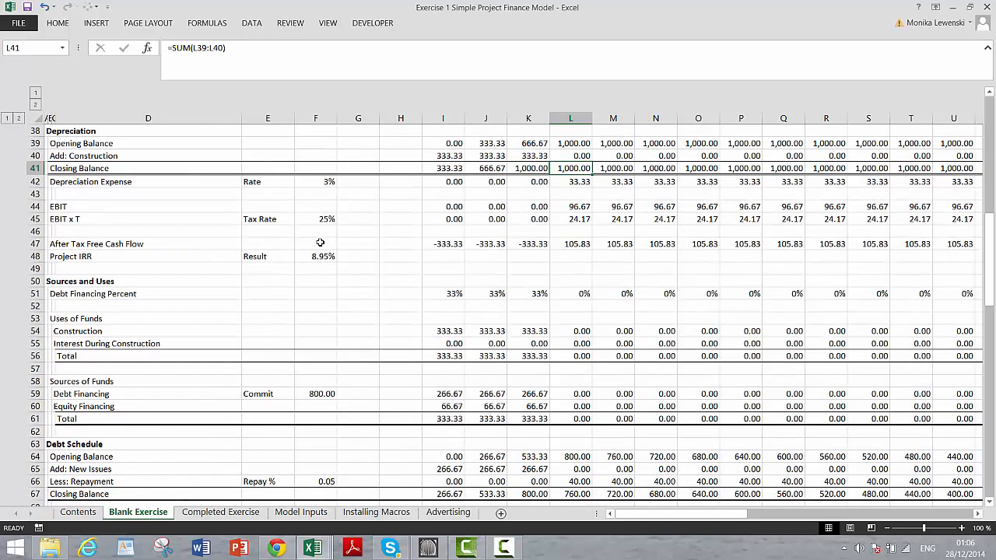
key(Down)
key(Down)
key(Down)
key(Down)
key(Down)
key(Down)
key(Down)
key(Down)
key(Down)
key(Down)
key(Down)
key(Down)
key(Down)
key(Down)
key(Down)
key(Down)
key(Down)
key(Down)
key(Down)
key(Down)
key(Down)
key(Down)
key(Down)
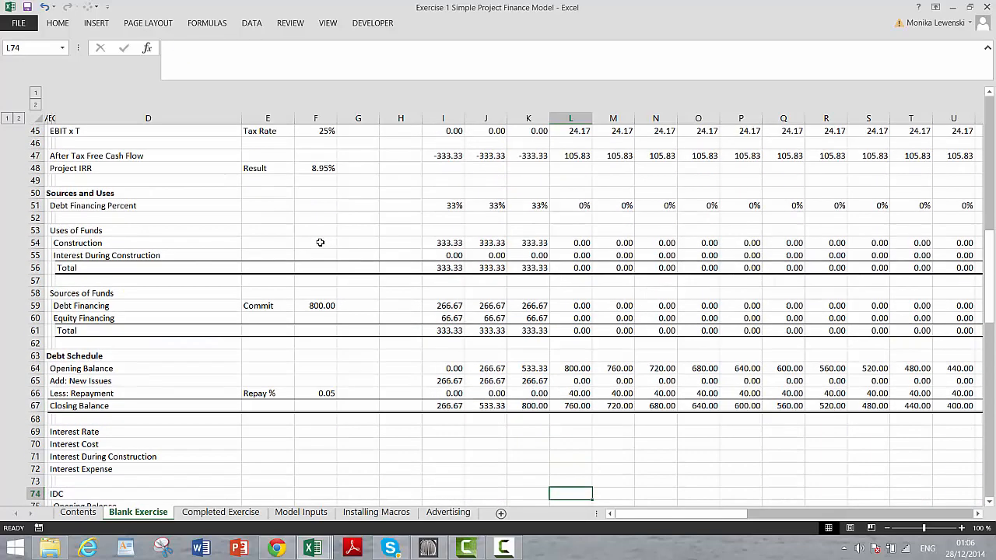
key(Up)
key(Up)
key(Up)
key(Up)
key(Up)
key(Up)
key(Up)
key(Up)
key(Up)
key(Up)
key(Up)
key(Up)
key(Up)
key(Up)
key(Up)
key(Left)
key(Left)
key(Left)
key(Left)
key(Left)
key(Left)
key(Left)
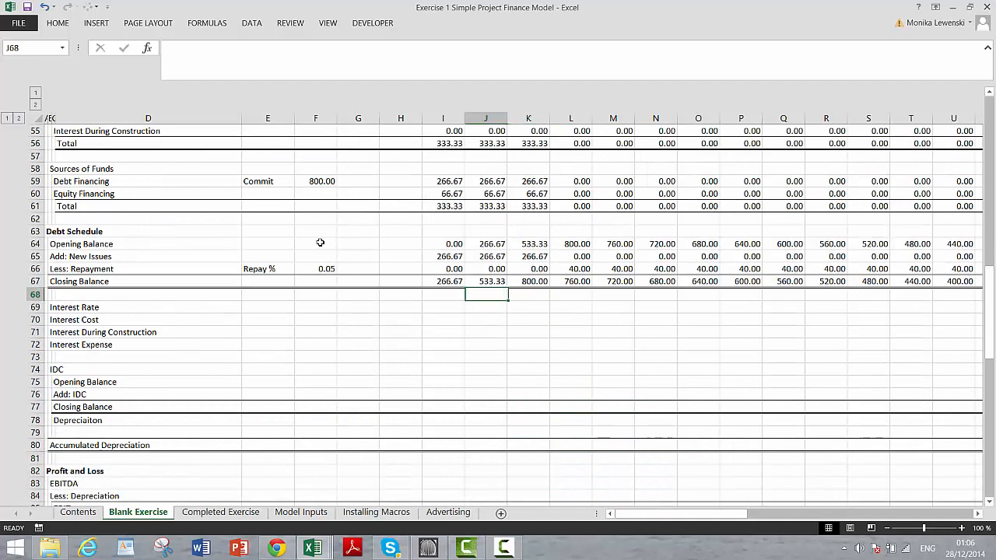
key(Down)
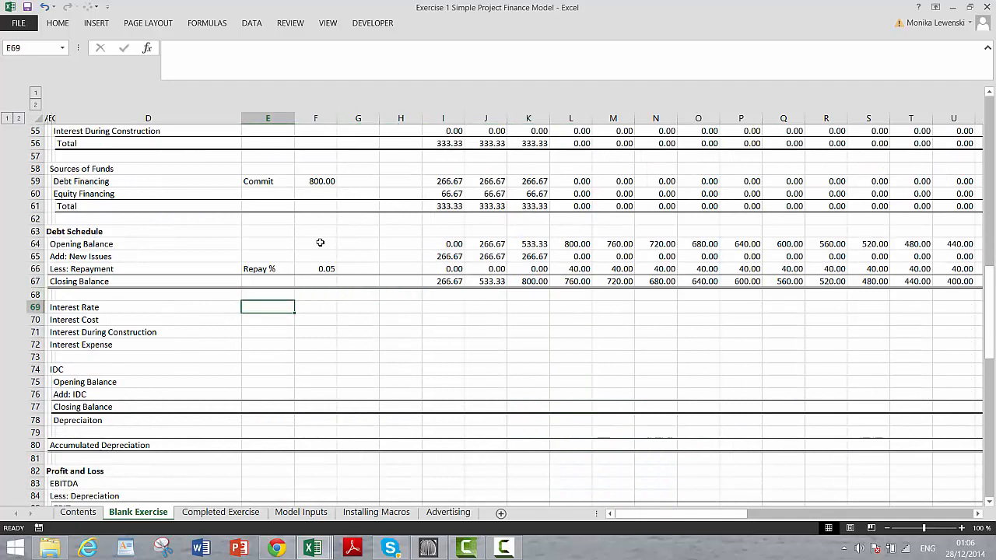
text(Rate)
key(Return)
key(Up)
key(Right)
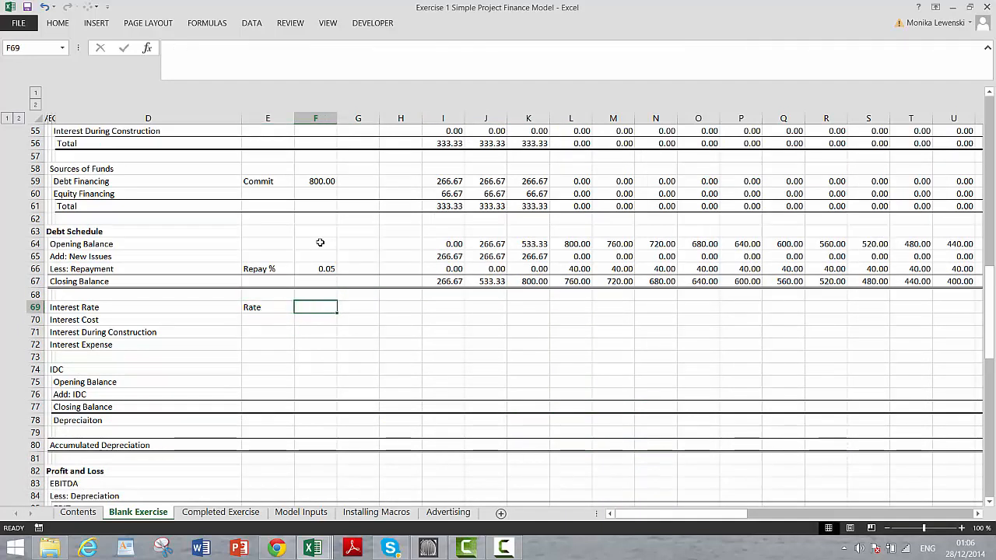
text(=)
key(Up)
key(Up)
key(Up)
key(Up)
key(Up)
key(Up)
key(Up)
key(Up)
key(Up)
key(Up)
key(Up)
key(Up)
key(Up)
key(Up)
key(Up)
key(Up)
key(Up)
key(Up)
key(Up)
key(Up)
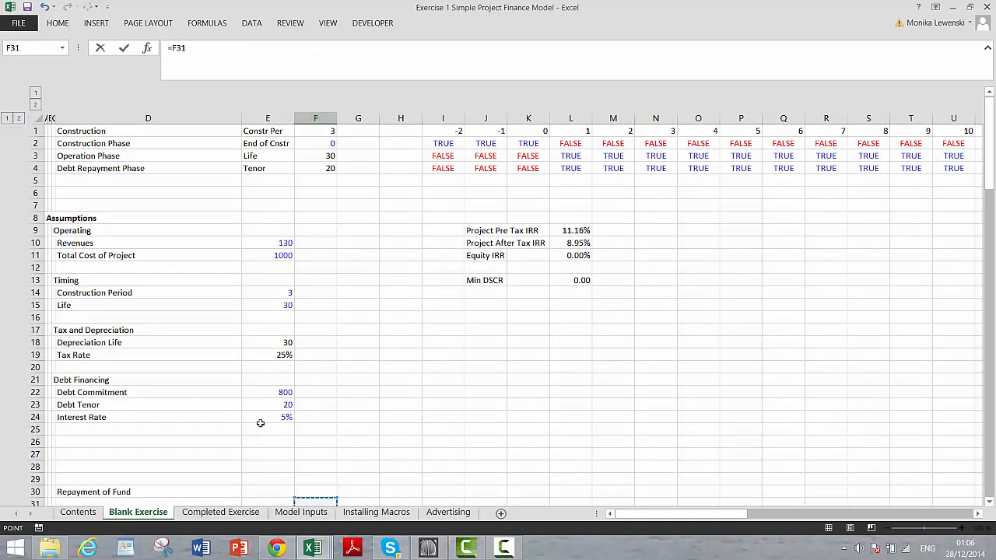
key(Escape)
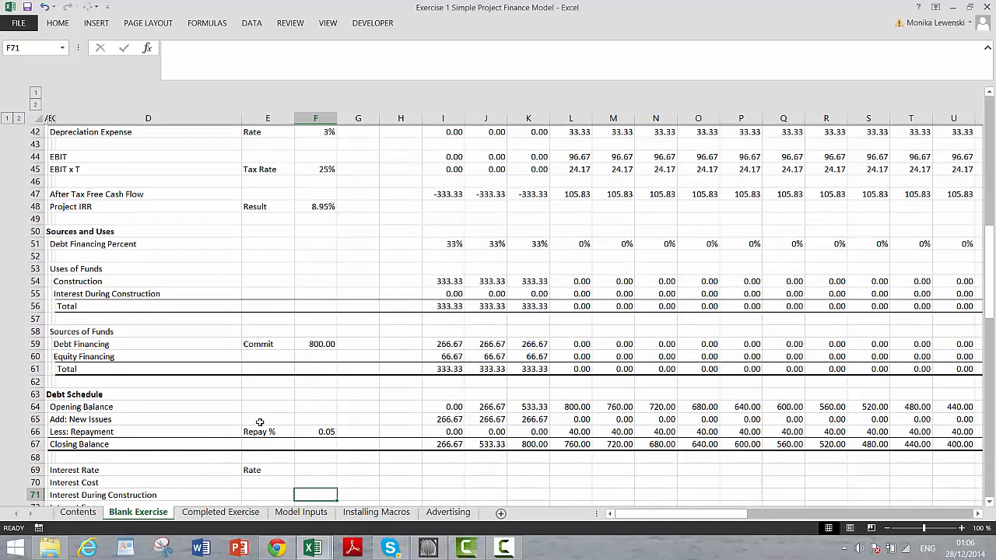
Delete the whole Interest Rate row, row 69, from below the debt schedule
key(shift+space)
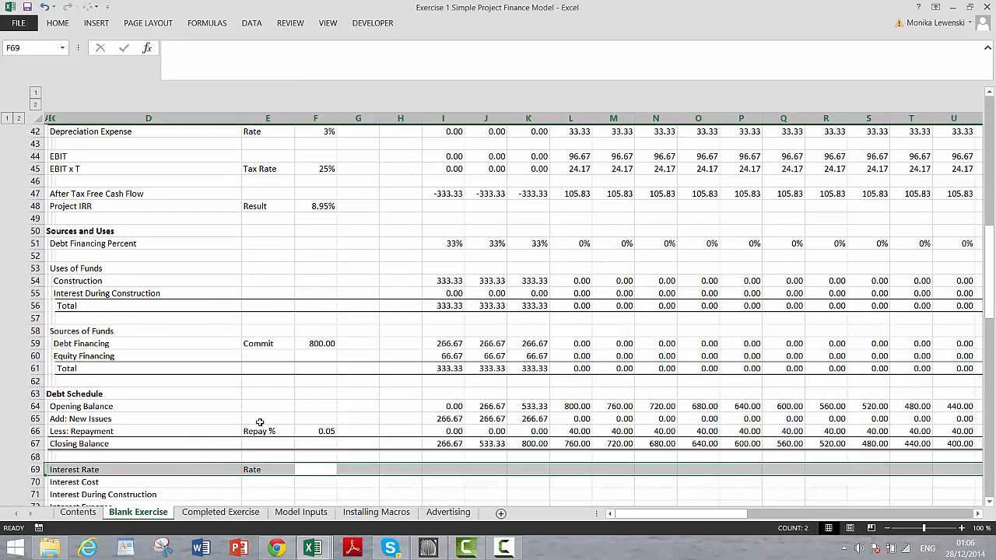
key(ctrl+minus)
key(Right)
key(Right)
key(Left)
key(Left)
key(Left)
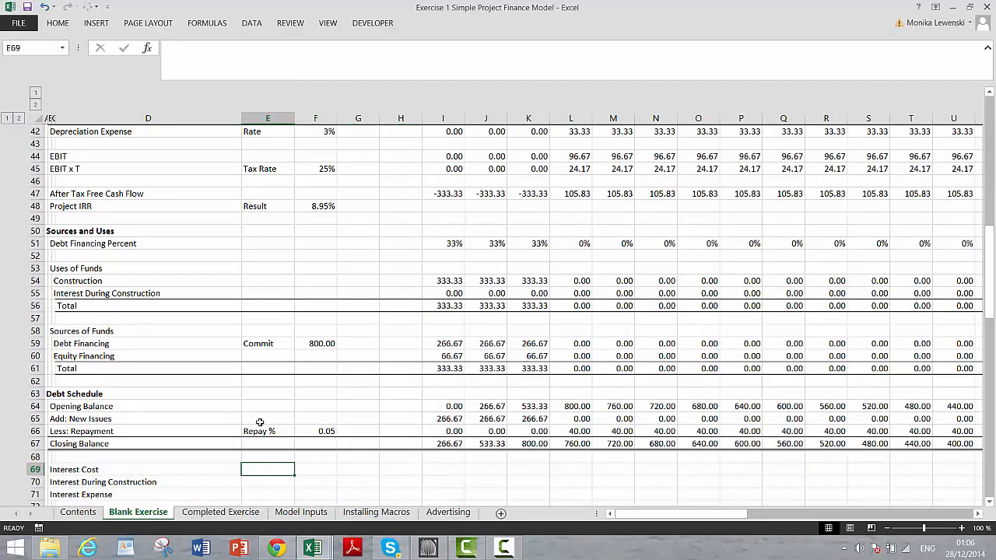
Label E69 on the Interest Cost row as "Rate" and link F69 to the Interest Rate assumption in E24
text(Rate)
key(Tab)
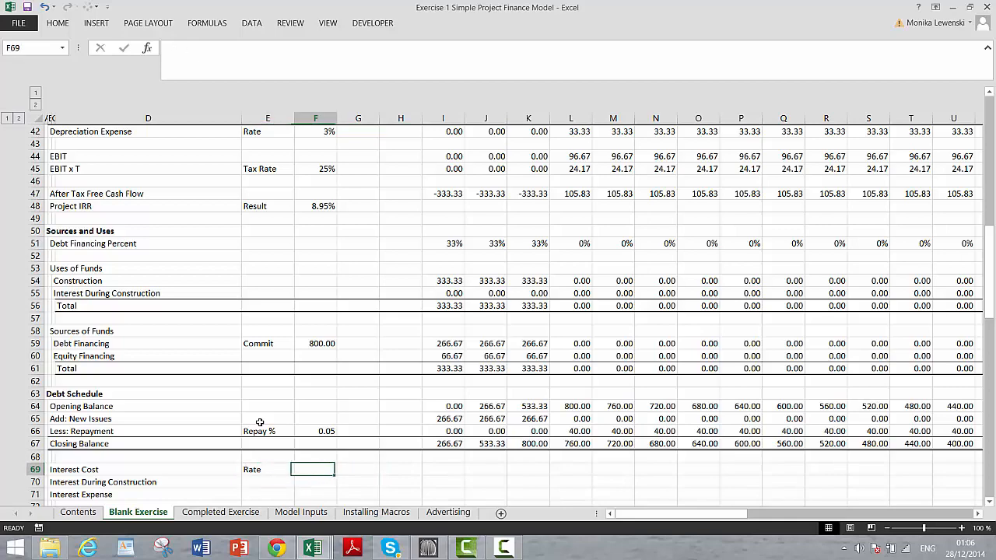
text(=)
scroll(260, 422, up, 14)
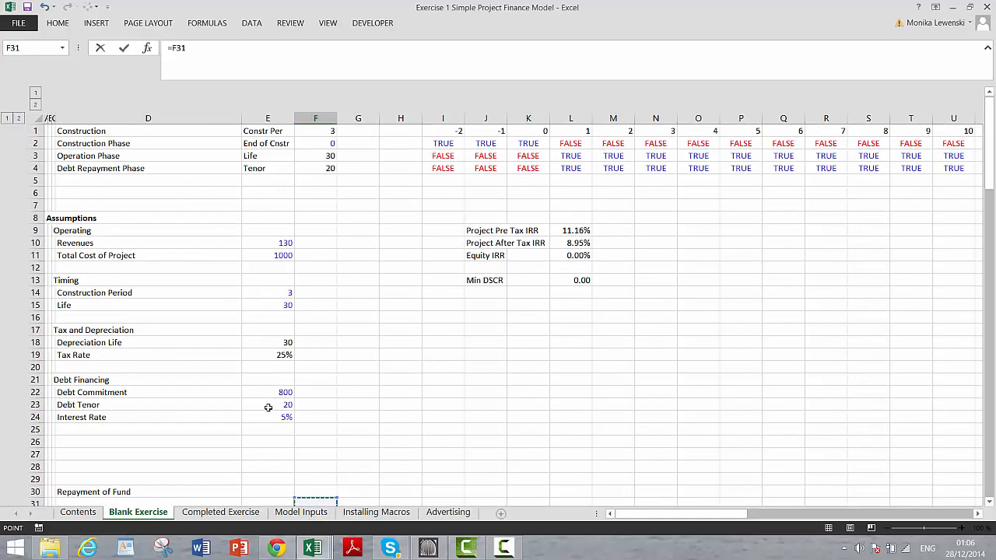
click(275, 417)
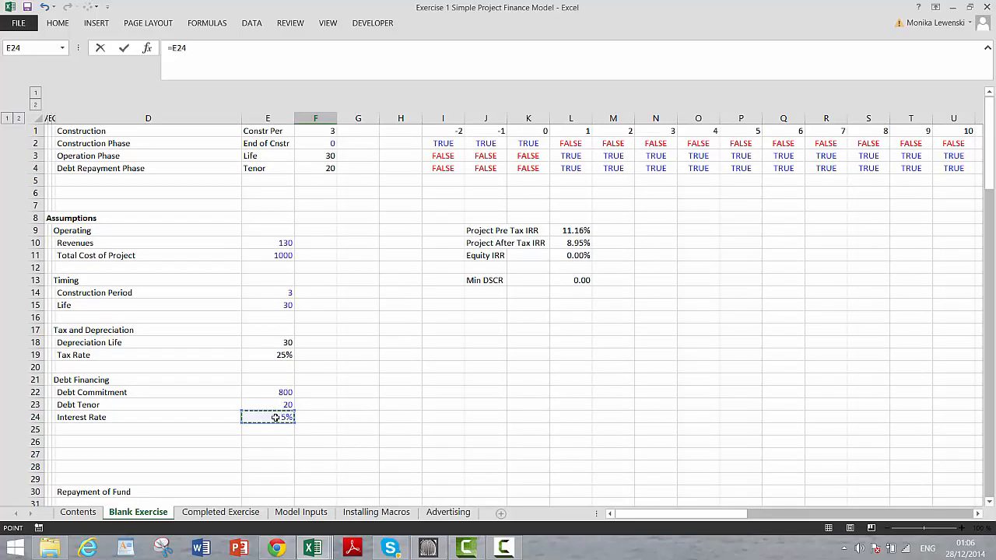
key(Tab)
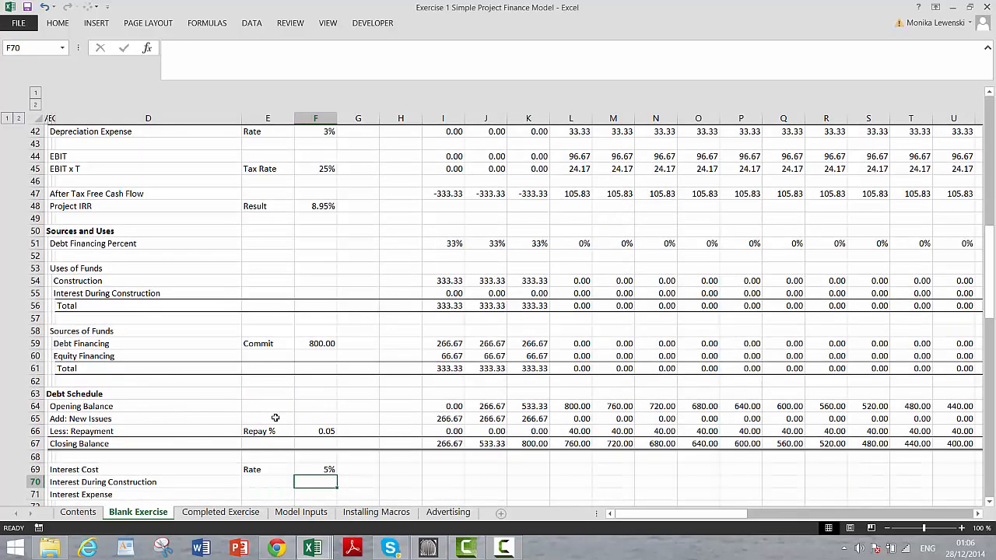
key(Right)
key(Right)
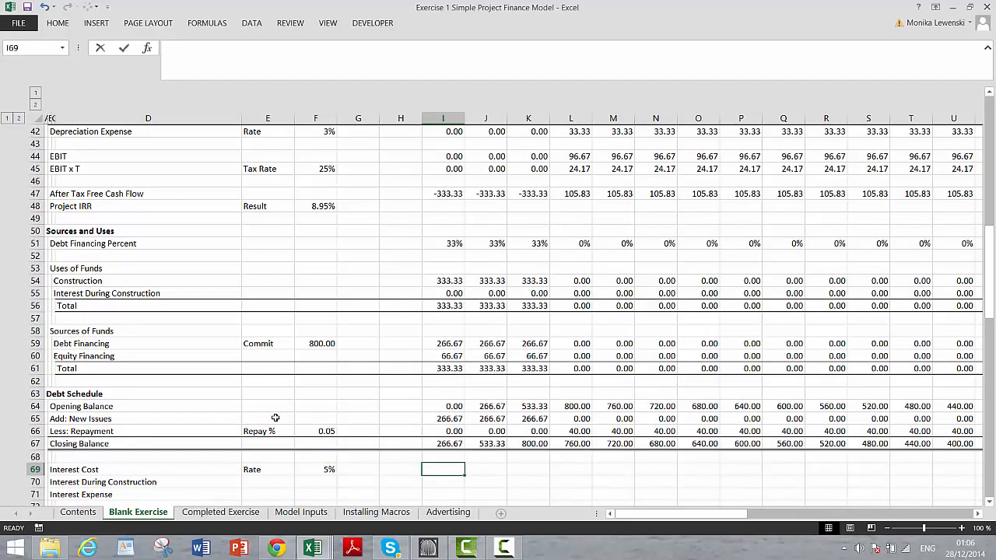
text(=)
key(Up)
key(Up)
key(Up)
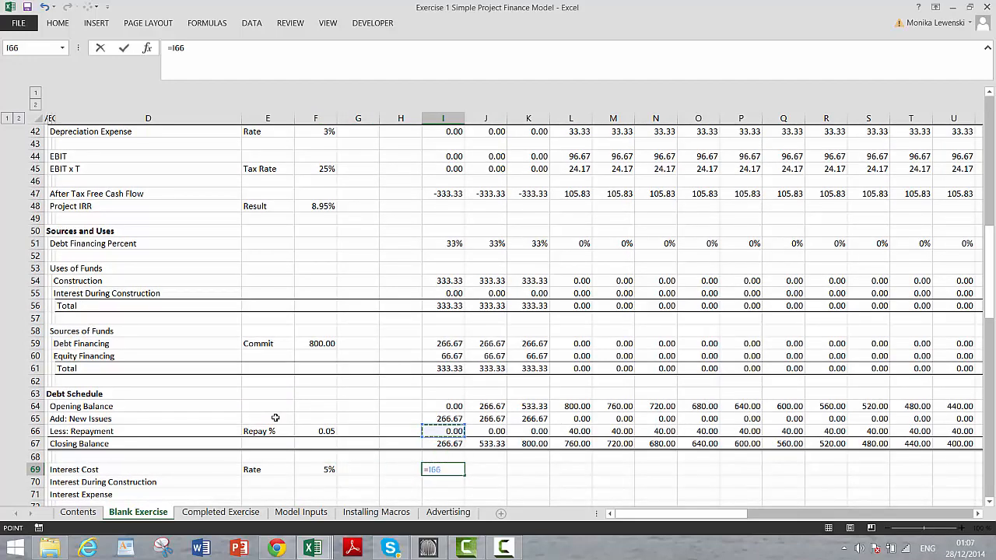
key(Up)
key(Up)
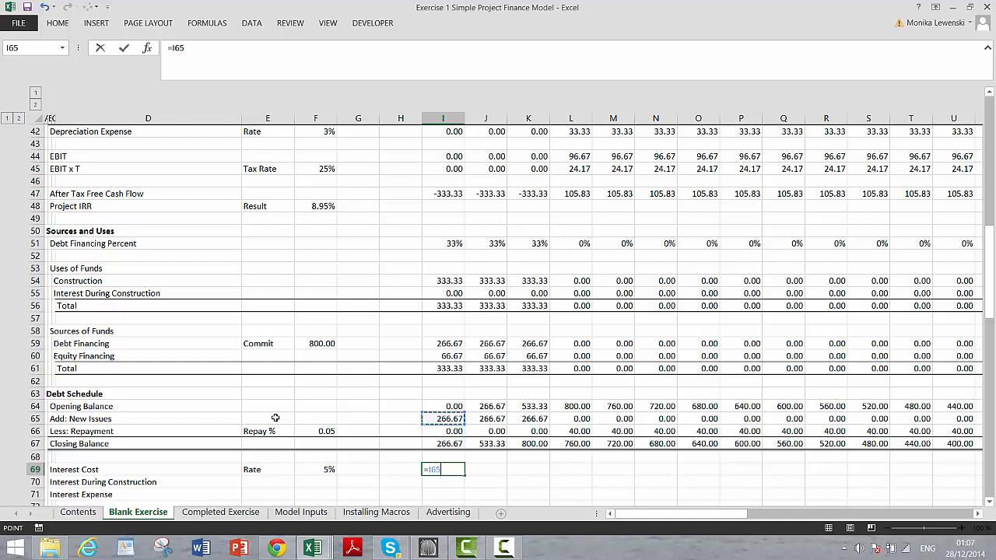
key(Escape)
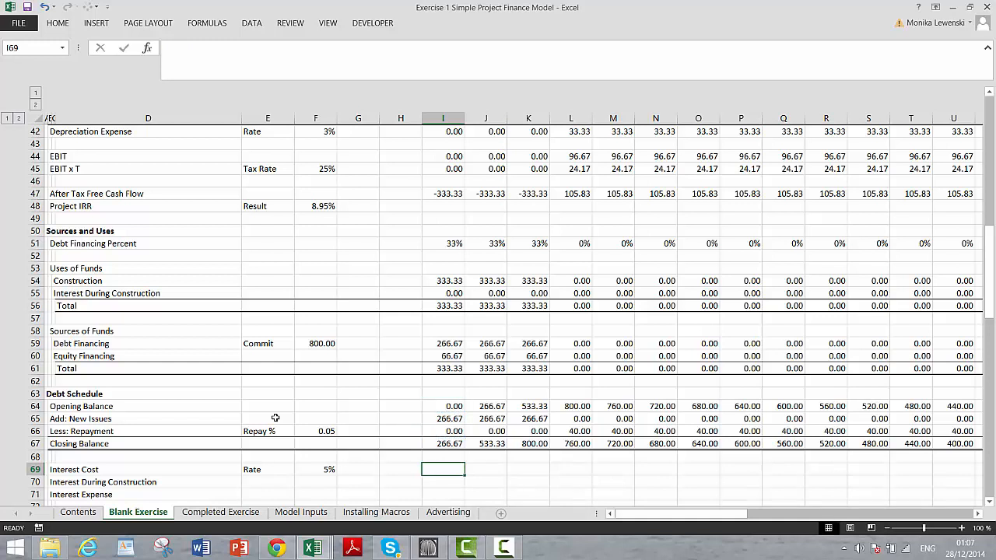
Try to calculate the Interest Cost in I69 as the average opening and closing debt balance times the rate, =average(I64;I67)*F69
text(=ave)
text(r)
key(BackSpace)
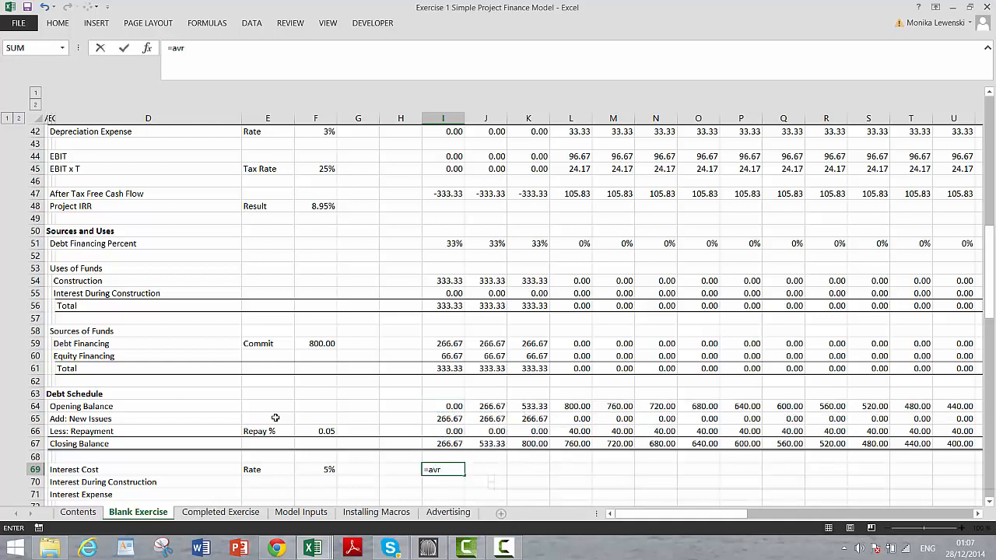
text(erage()
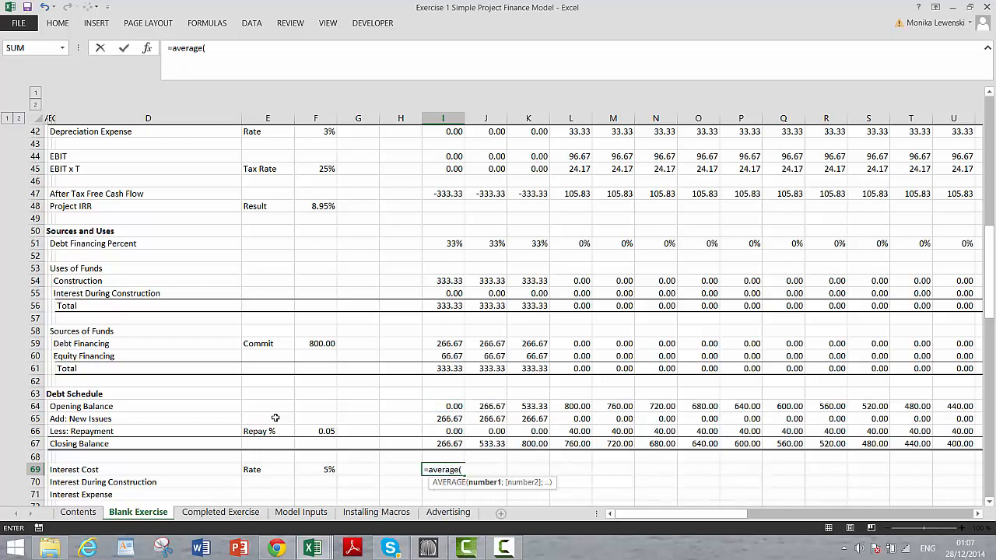
key(Up)
key(Up)
key(Up)
key(Up)
key(Up)
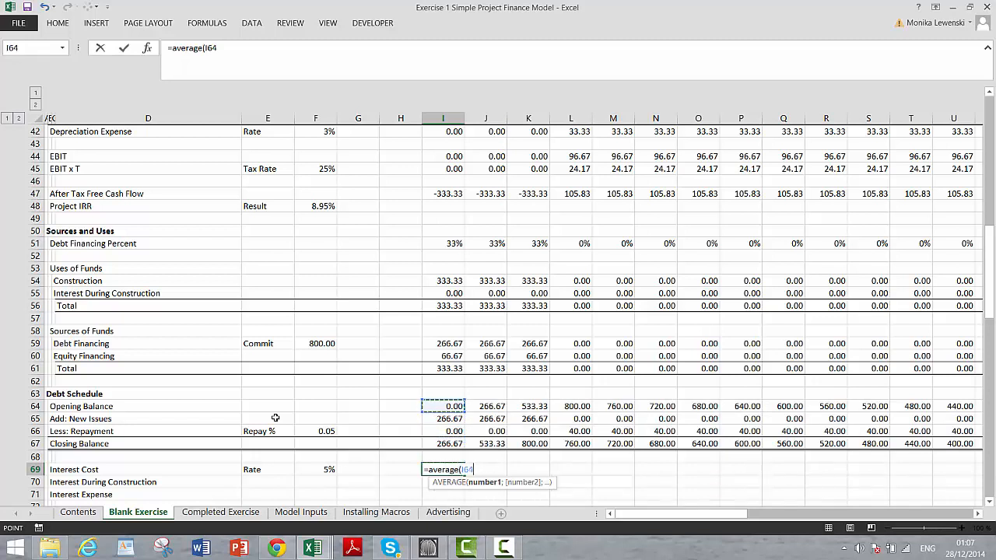
text(;)
key(Up)
key(Up)
key(Up)
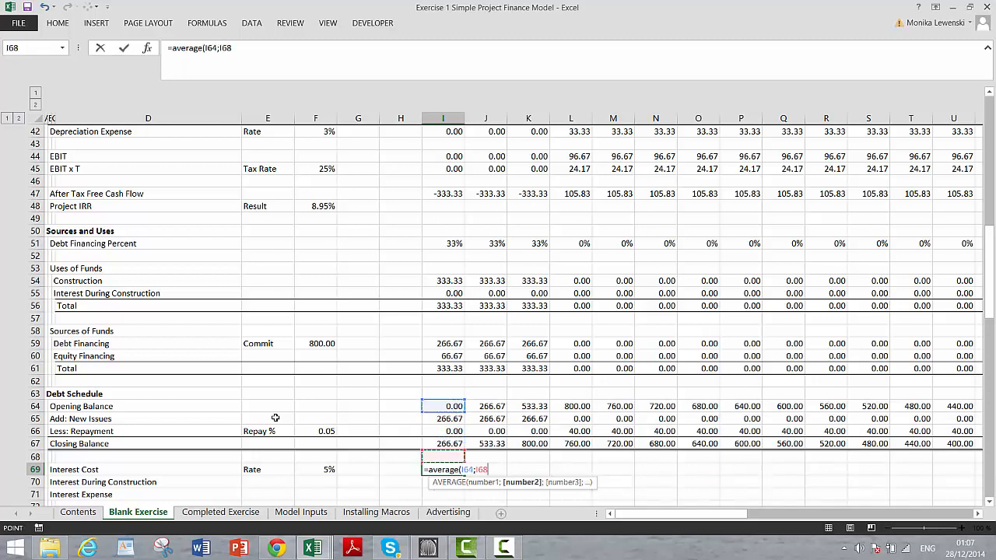
key(Down)
text())
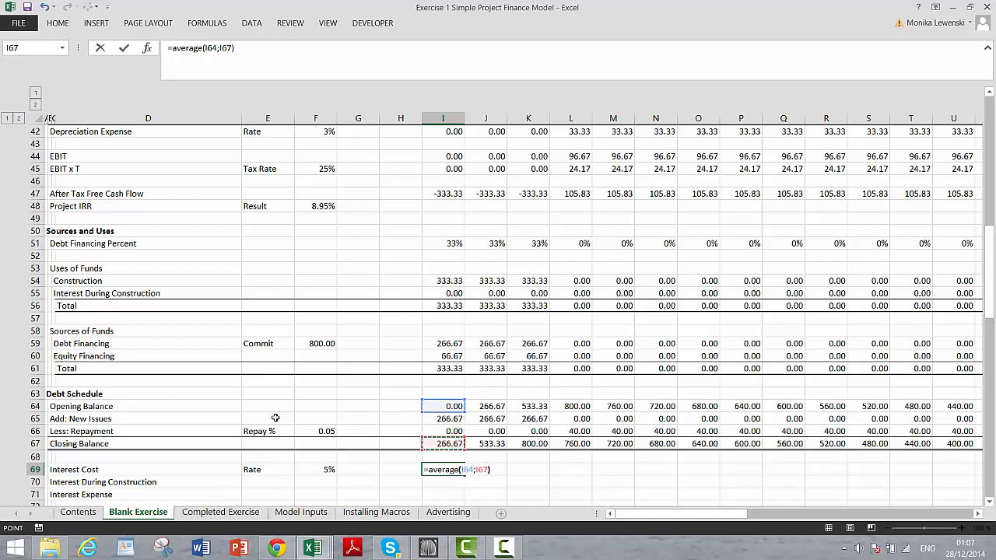
text(*)
key(Left)
key(Left)
key(Left)
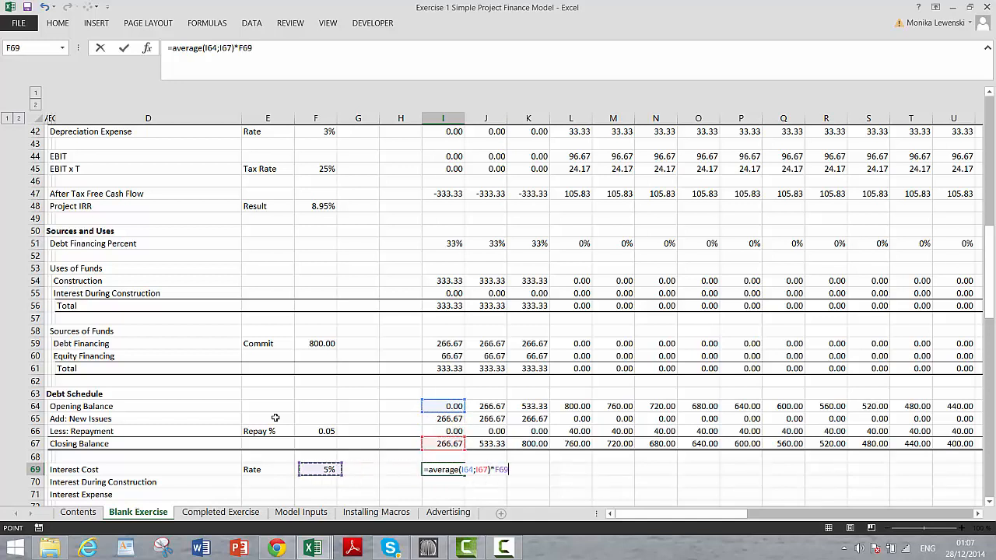
key(Escape)
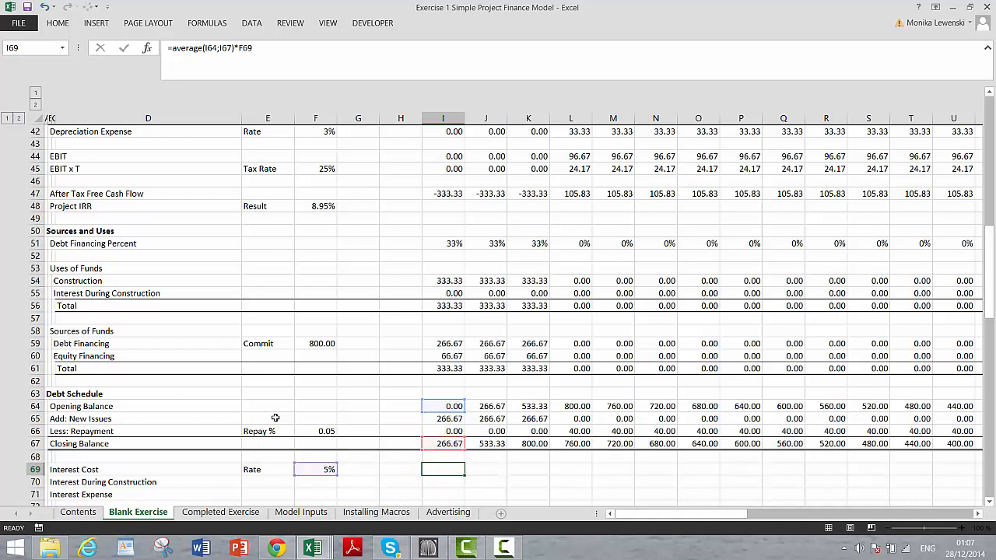
Calculate the Interest Cost in I69 as the opening debt balance times the fixed rate, =I64*$F$69
text(=)
key(Up)
key(Up)
key(Up)
key(Up)
key(Up)
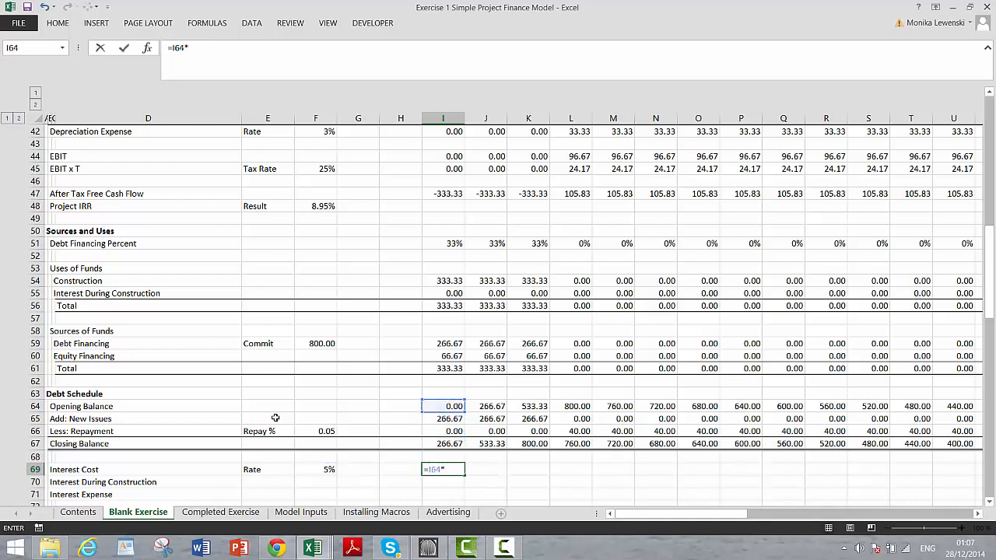
text(*)
key(Left)
key(Left)
key(Left)
key(F4)
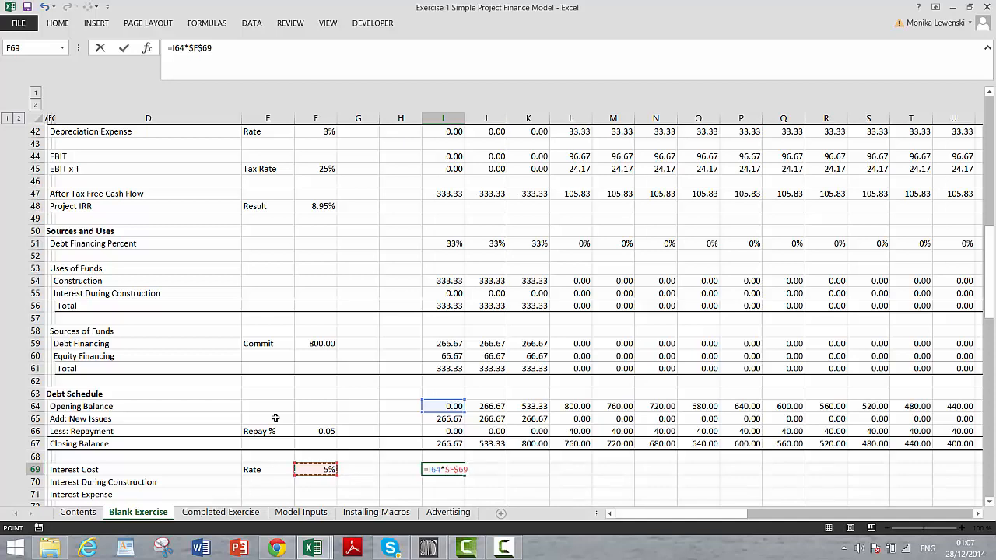
key(ctrl+Return)
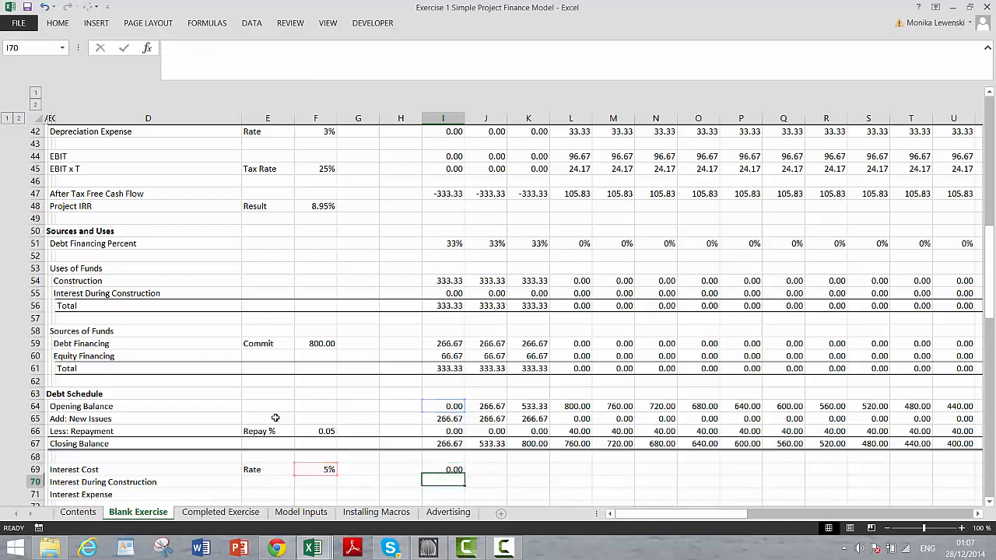
Fill the Interest Cost formula from I69 across the timeline to column BI
key(ctrl+shift+Right)
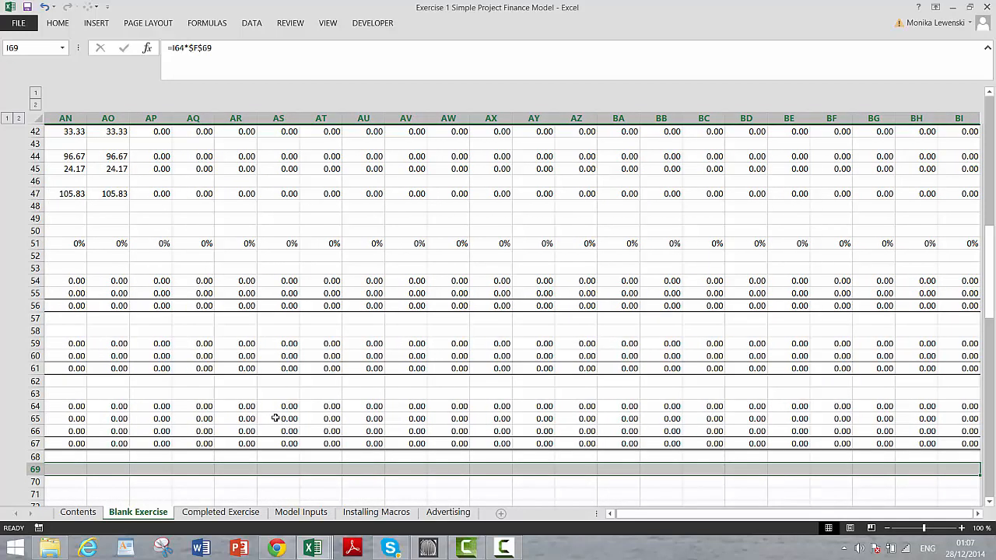
key(ctrl+r)
key(ctrl+Left)
key(ctrl+Left)
key(ctrl+Left)
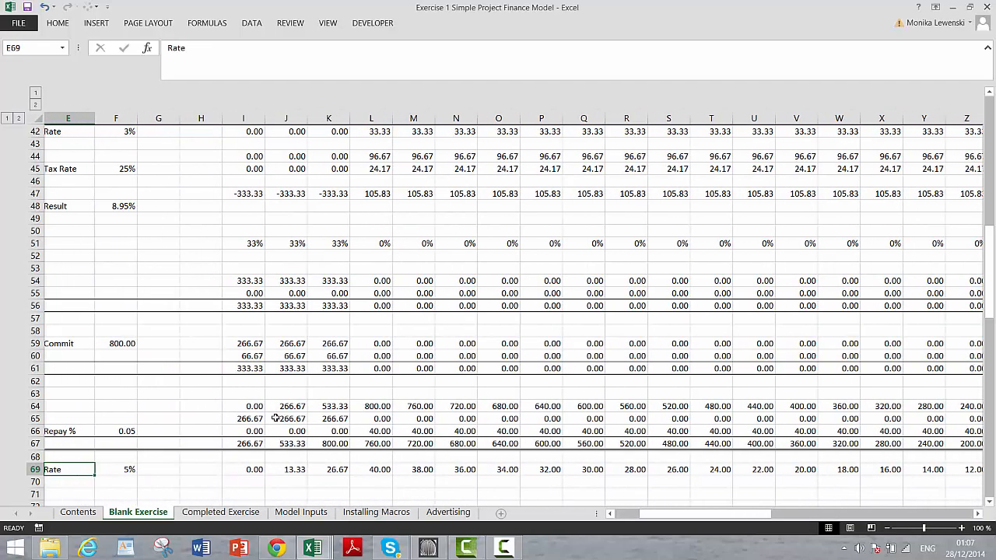
Calculate Interest During Construction in I70 as Interest Cost times the Construction Phase flag, =I69*I2
key(Down)
key(Right)
key(Right)
key(Right)
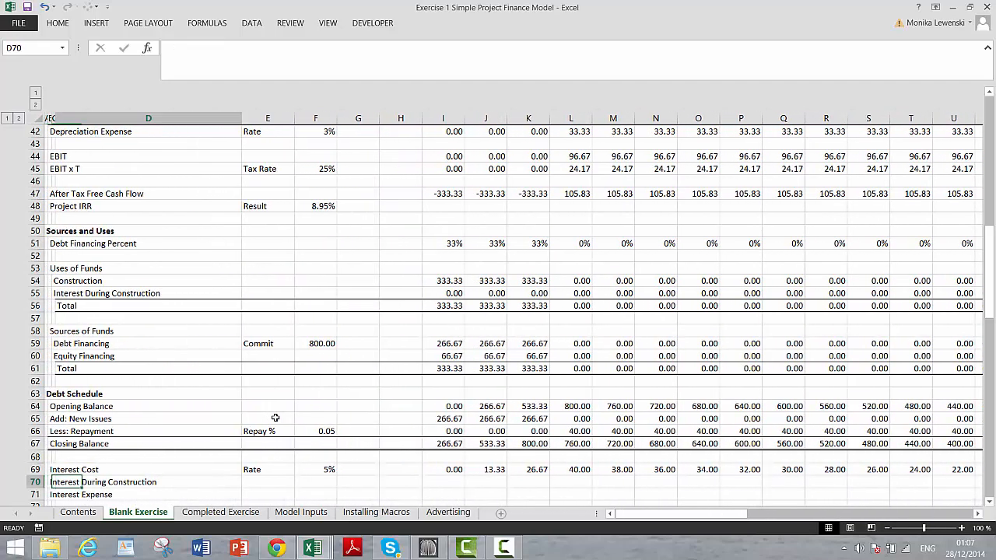
key(Right)
key(Right)
key(Right)
key(Right)
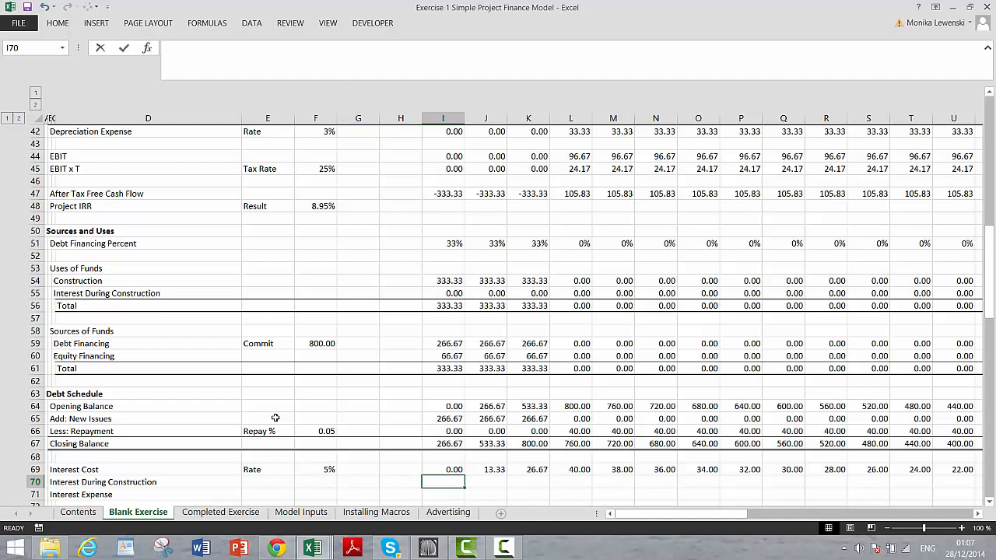
text(=)
key(Up)
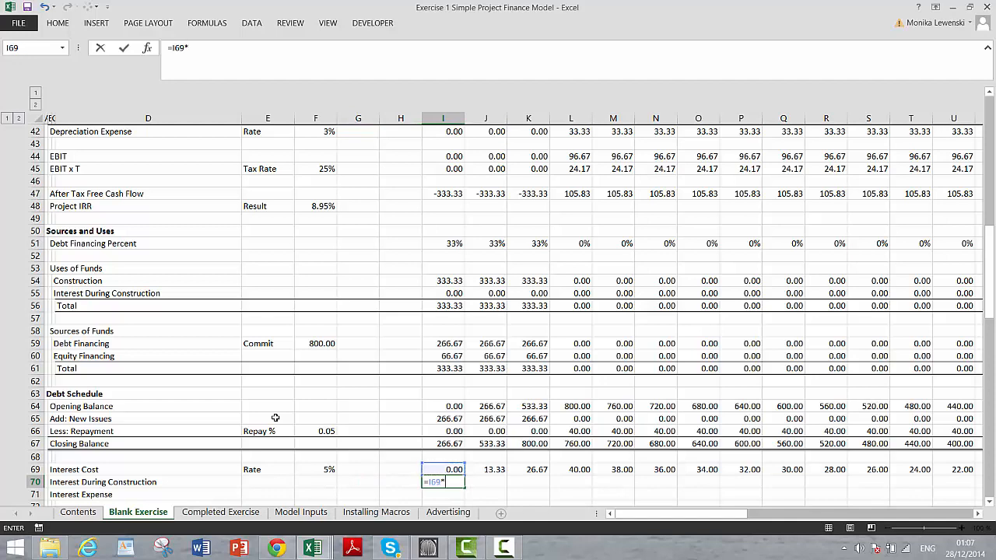
text(*)
key(Page_Up)
click(276, 418)
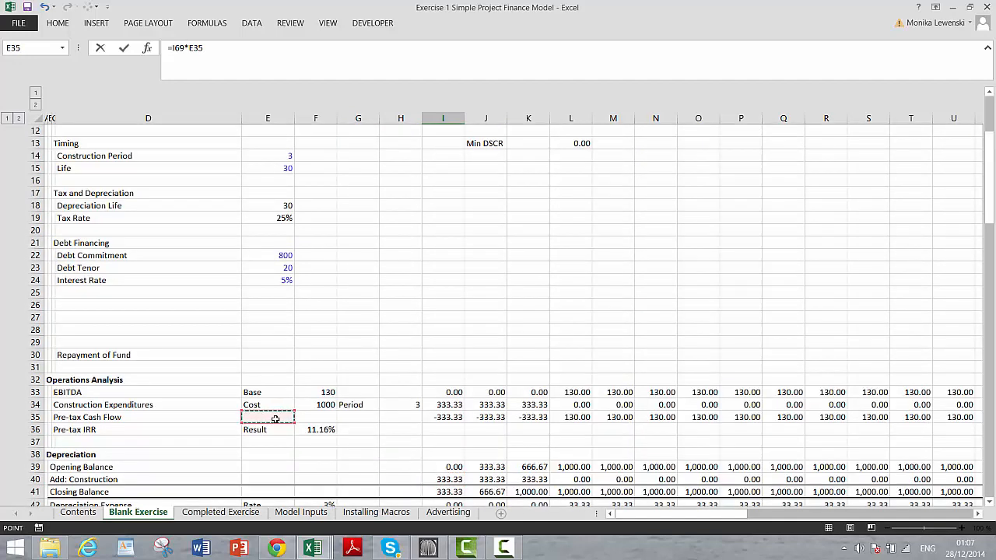
scroll(276, 419, up, 1)
click(275, 418)
scroll(276, 419, up, 3)
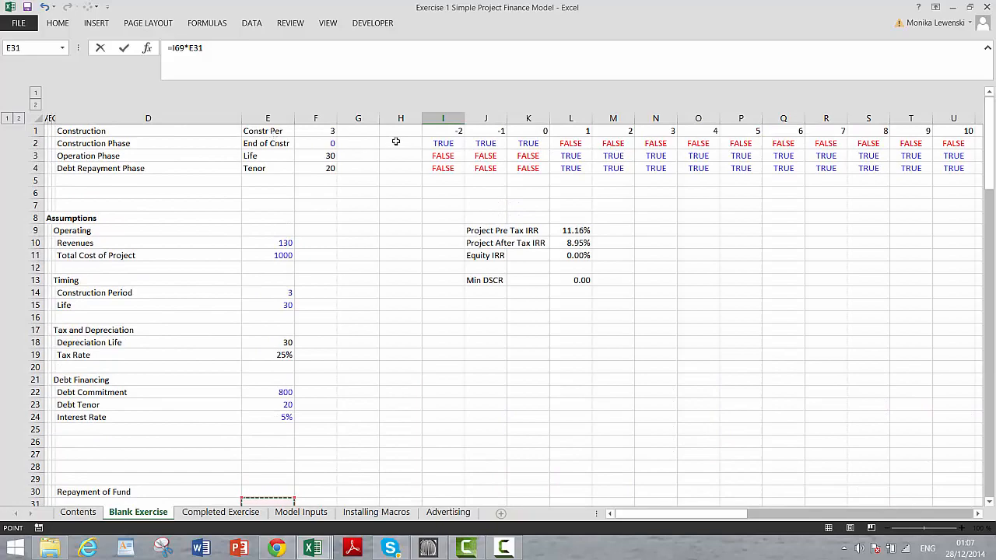
click(441, 143)
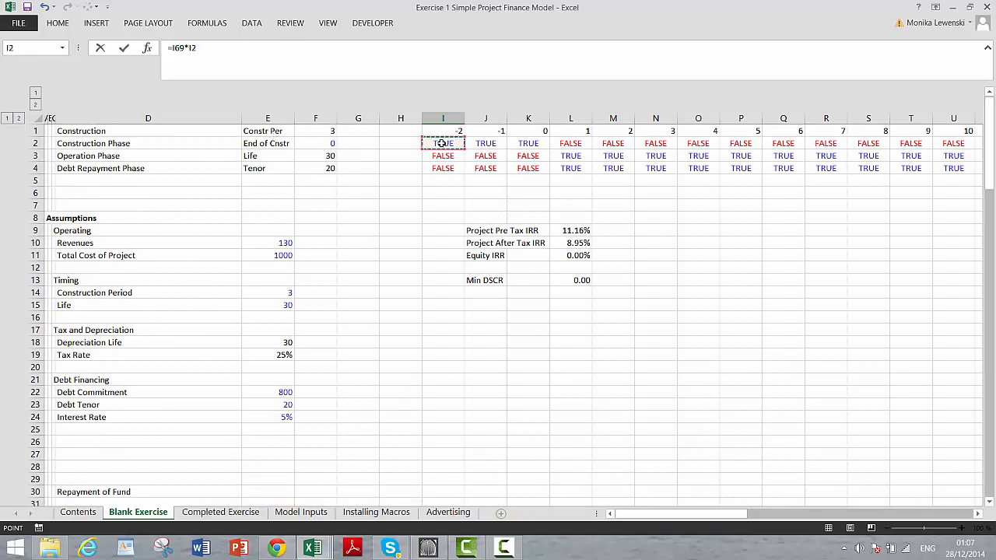
key(Return)
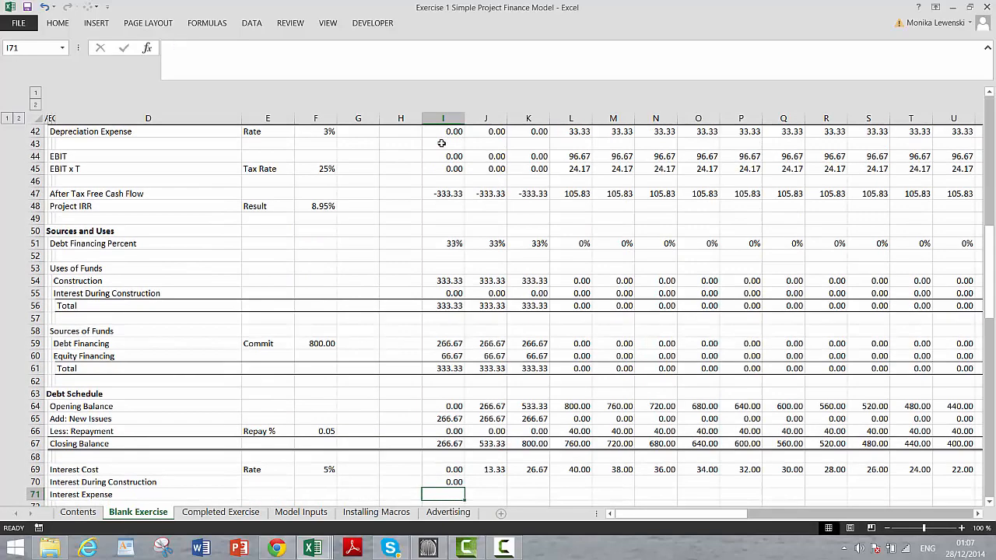
Freeze the panes at I5 to keep the period and phase rows 1 to 4 and the columns through H in view
key(Left)
key(Page_Up)
key(Page_Up)
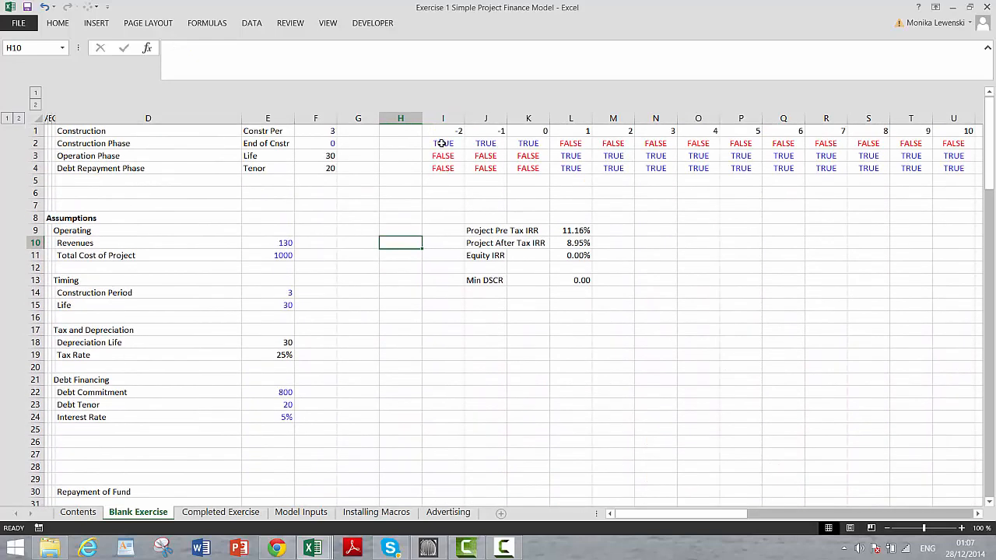
click(433, 182)
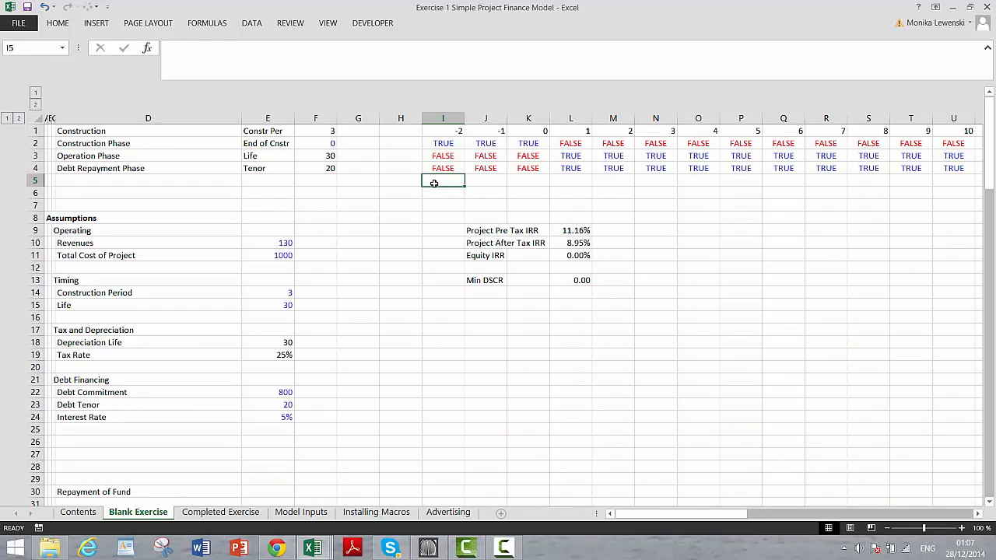
key(alt)
key(w)
key(f)
key(f)
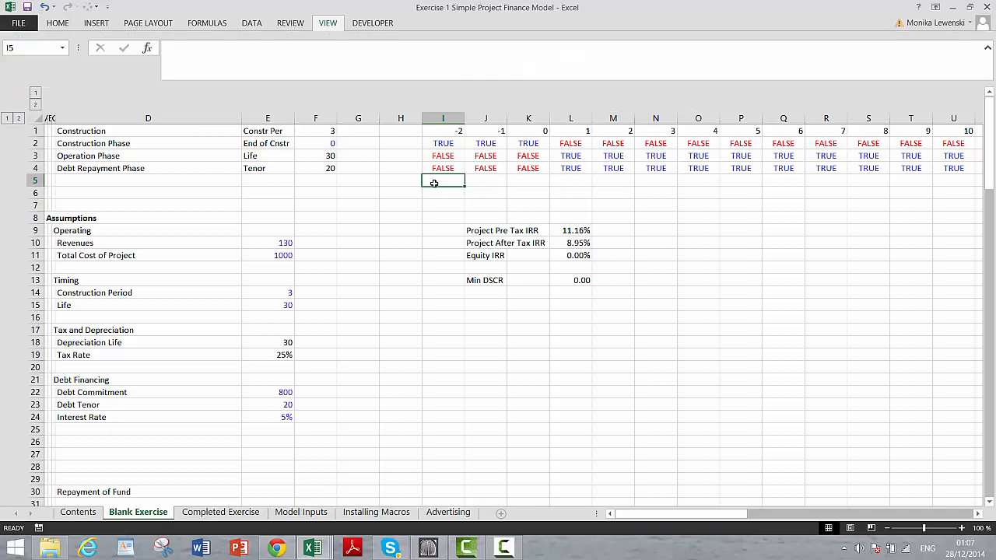
Calculate Interest Expense in I71 as Interest Cost minus Interest During Construction, =I69-I70
key(Page_Down)
key(Page_Down)
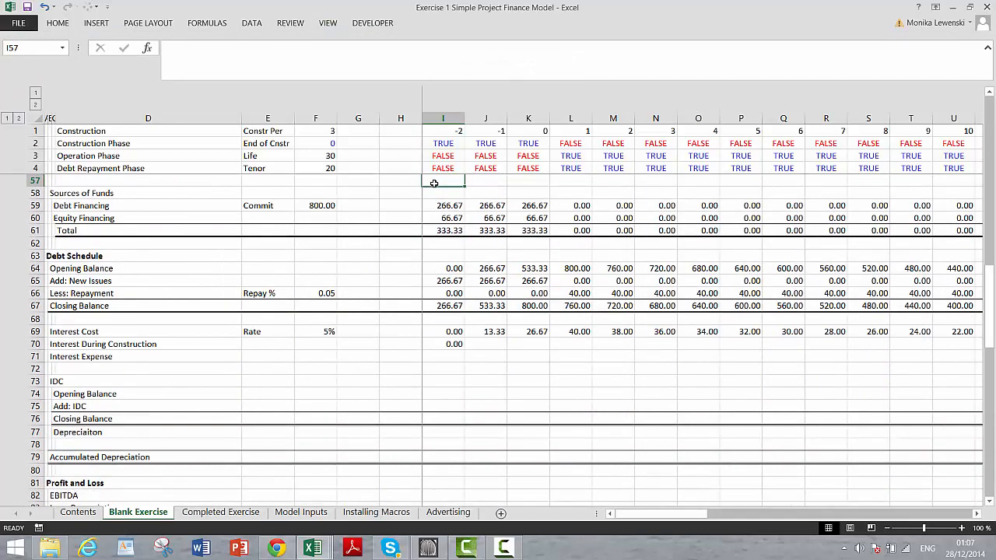
key(Down)
key(Down)
key(Down)
key(Down)
key(Down)
key(Down)
key(Down)
key(Down)
key(Down)
key(Down)
key(Down)
key(Down)
key(Down)
key(Down)
key(Down)
key(Down)
key(Down)
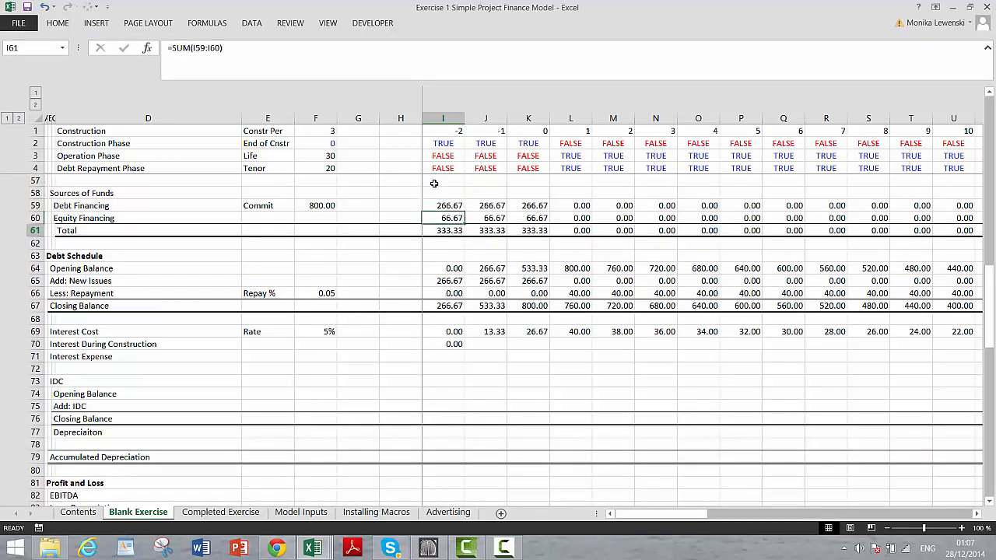
key(Up)
key(Up)
key(Up)
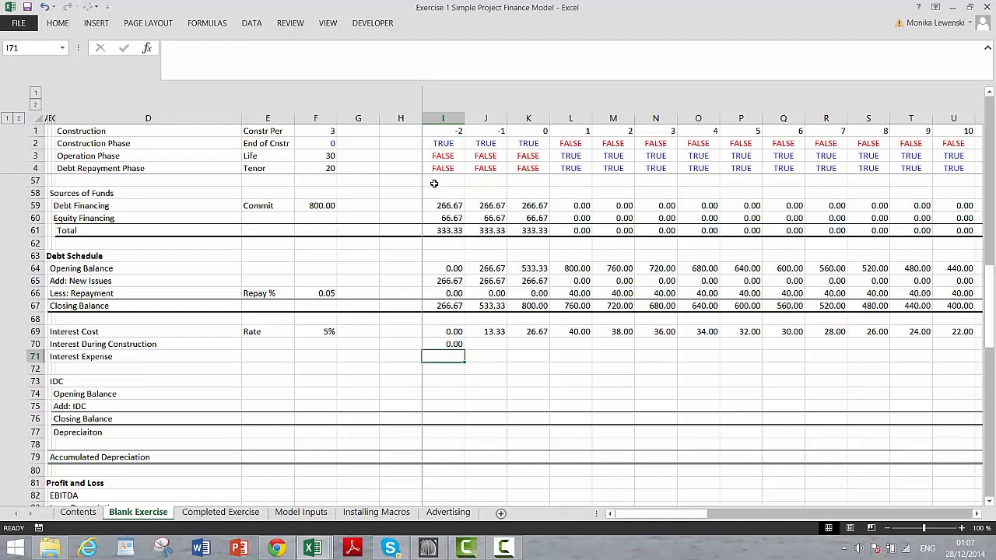
text(=)
key(Up)
key(Up)
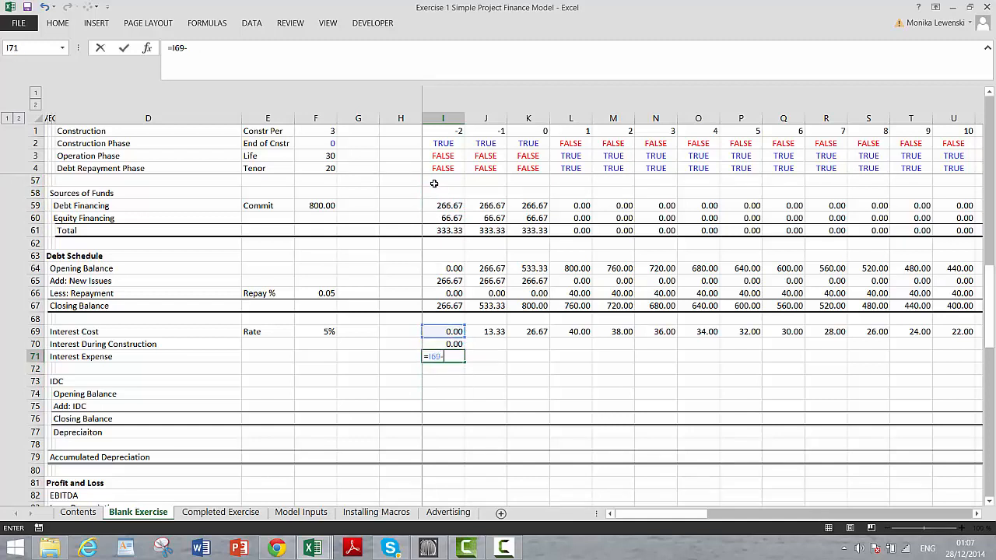
text(-)
key(Up)
key(Return)
Fill the Interest During Construction and Interest Expense formulas in I70:I71 across the whole timeline
key(Up)
key(Up)
key(shift+Down)
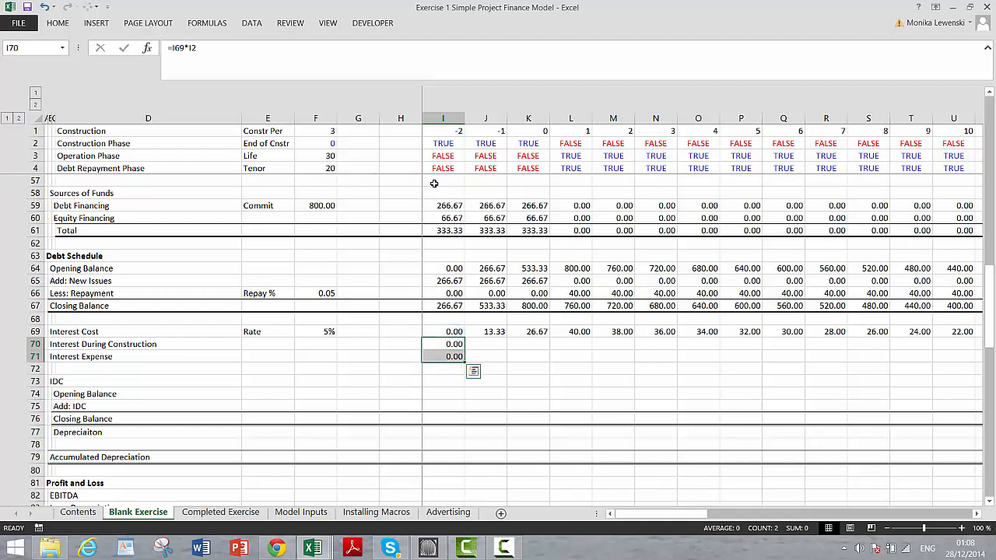
key(ctrl+shift+r)
Review the Interest During Construction formulas in row 70 and the New Issues and Interest Cost formulas in column I
key(Right)
key(Right)
key(Right)
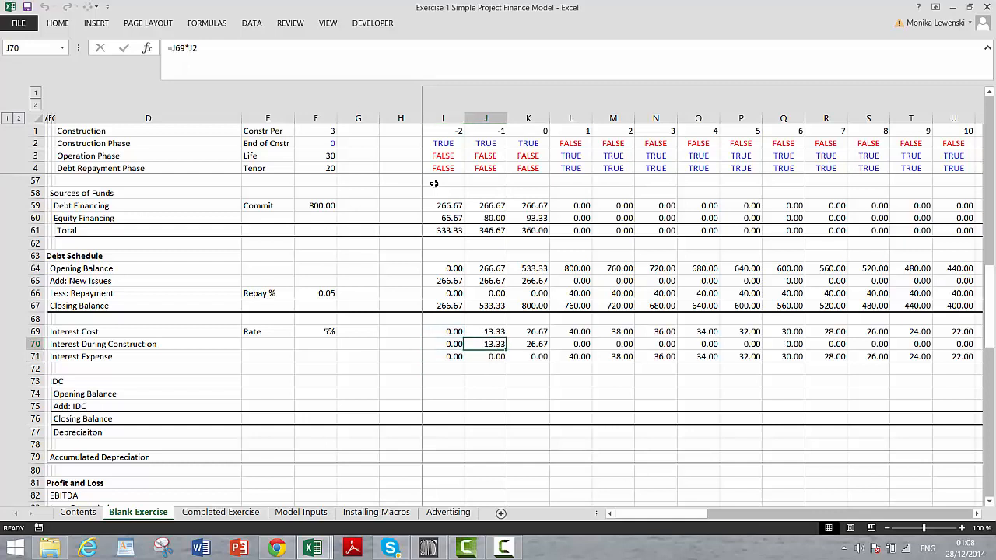
key(Left)
key(Left)
key(Left)
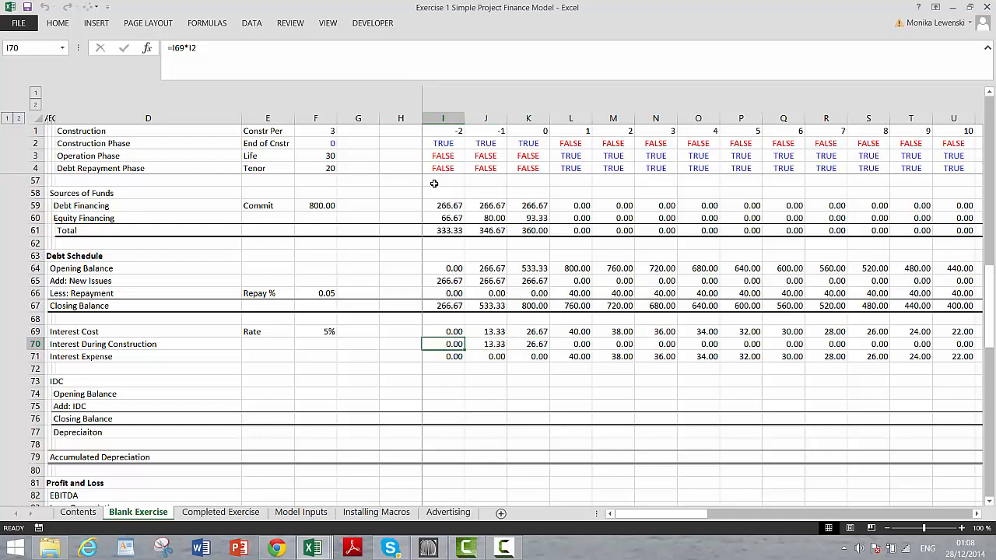
key(Up)
key(Up)
key(Up)
key(Up)
key(Up)
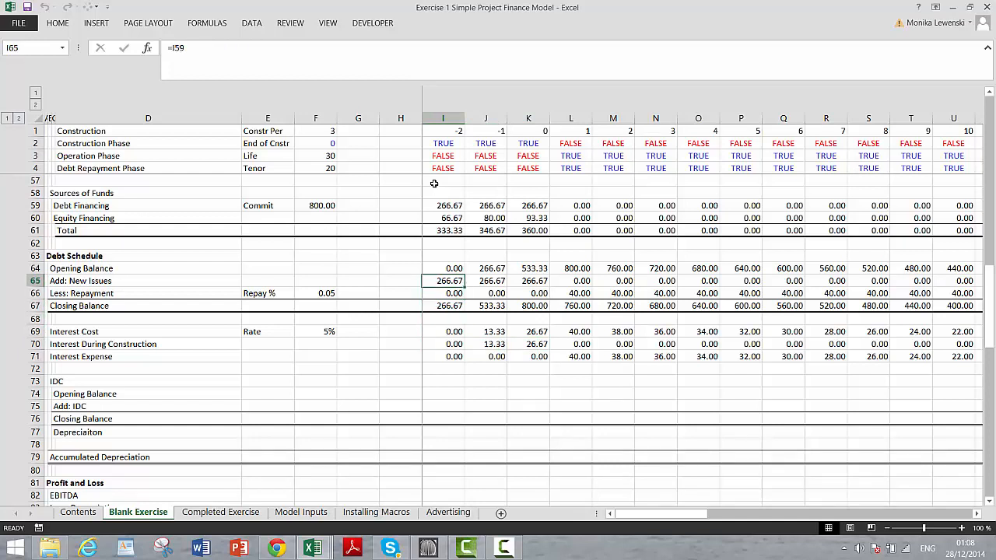
key(Down)
key(Down)
key(Down)
key(Down)
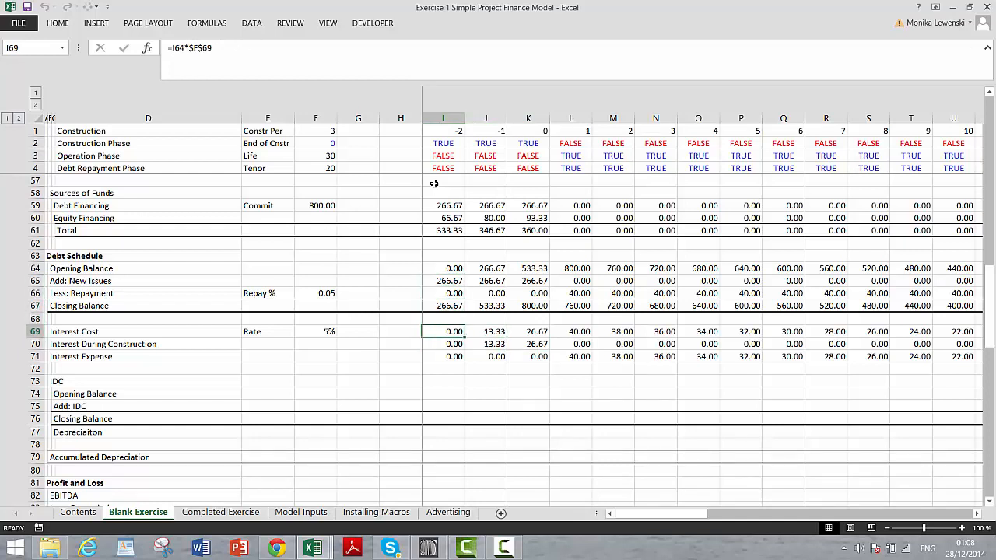
key(Down)
key(Down)
key(Up)
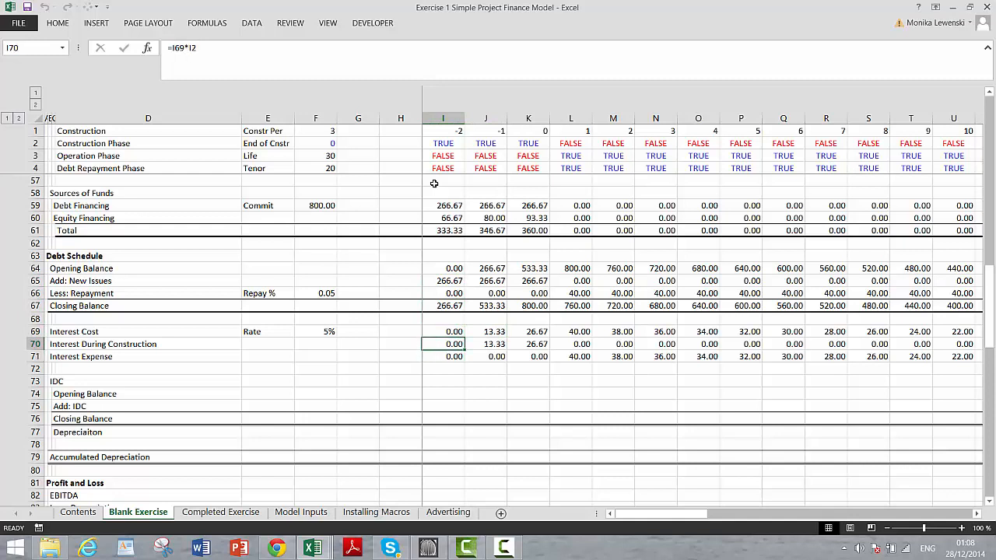
Link the IDC Opening Balance in I74 to the previous period's Closing Balance, =H76
key(Down)
key(Down)
key(Down)
key(Down)
text(=)
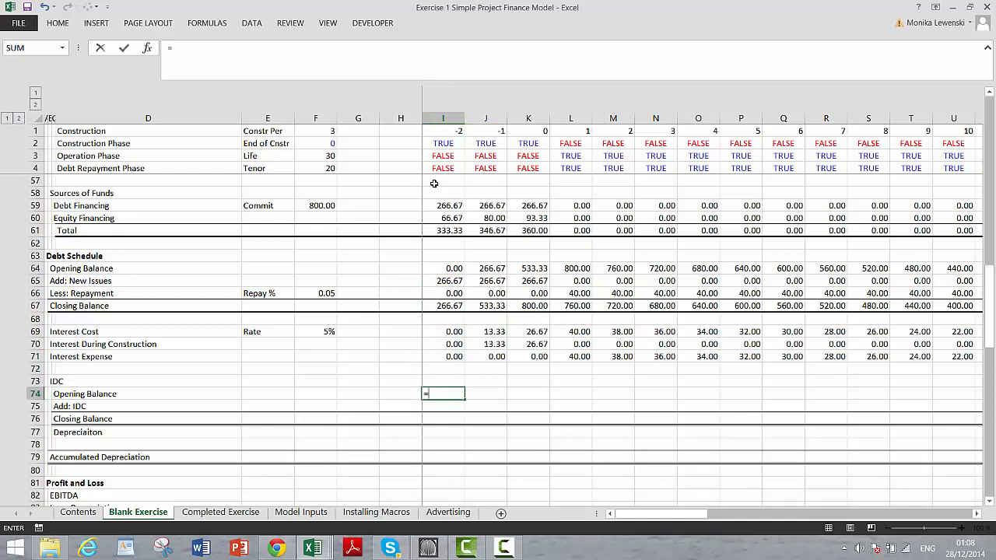
key(Down)
key(Down)
key(Left)
key(Return)
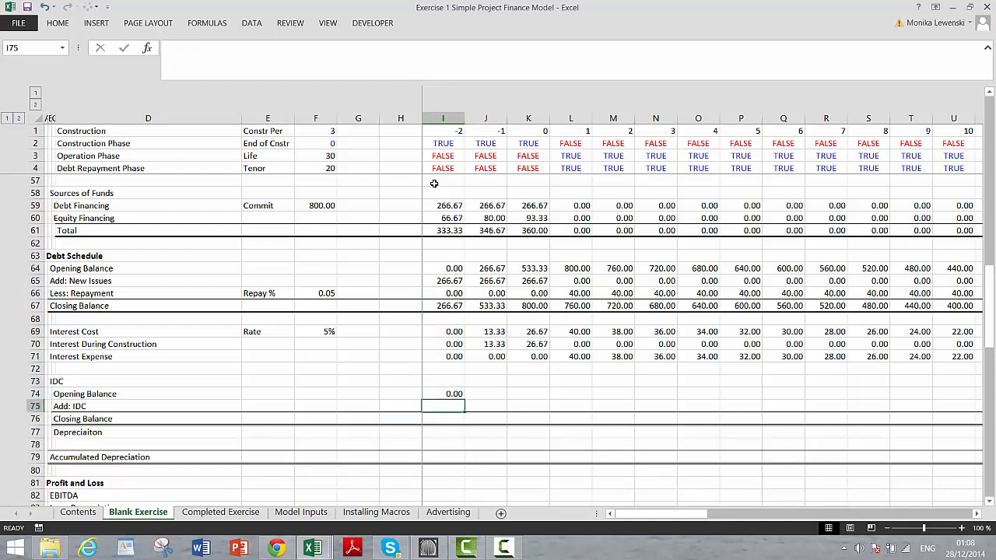
Link Add: IDC in I75 to Interest During Construction in I70 and sum the IDC Closing Balance in I76
text(=)
key(Up)
key(Up)
key(Up)
key(Up)
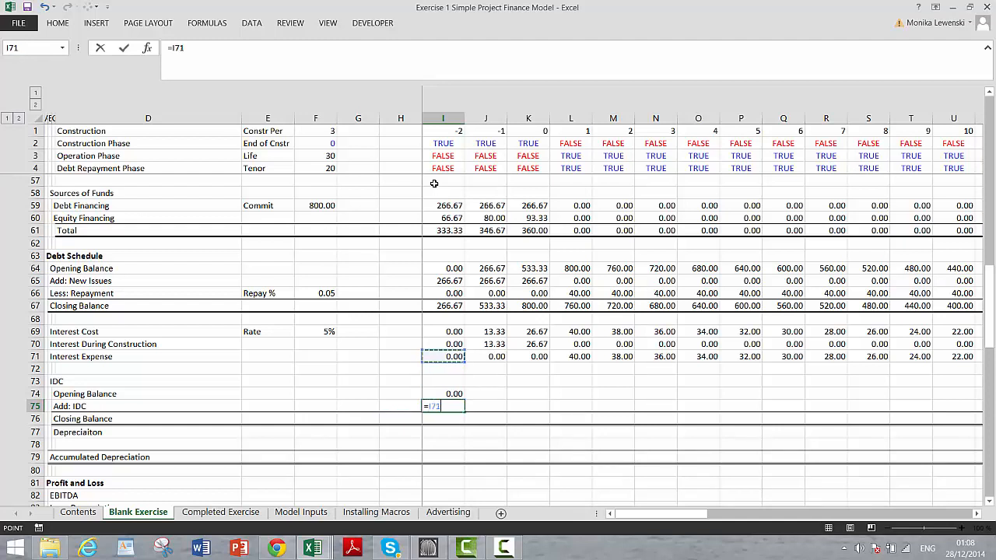
key(Return)
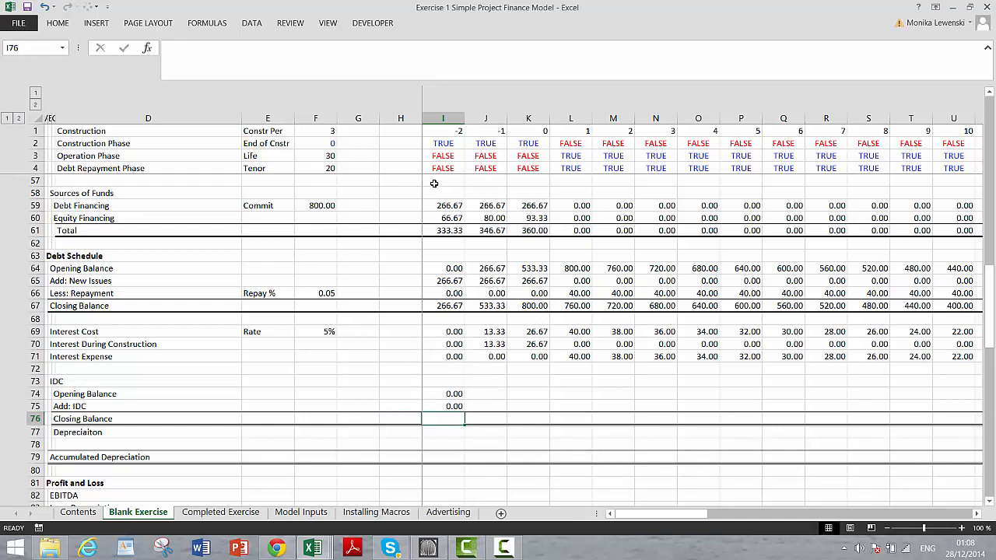
key(alt+equal)
key(Return)
Fill the IDC Opening Balance, Add: IDC and Closing Balance formulas in I74:I76 across to column BI
key(Up)
key(Up)
key(Up)
key(shift+Down)
key(shift+Down)
key(ctrl+shift+Right)
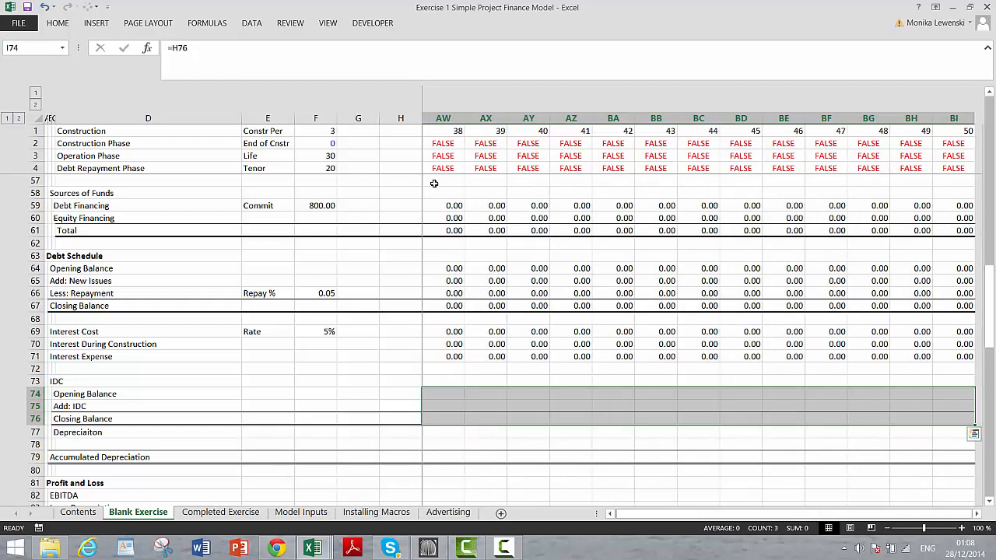
key(ctrl+r)
key(Down)
key(Down)
key(Down)
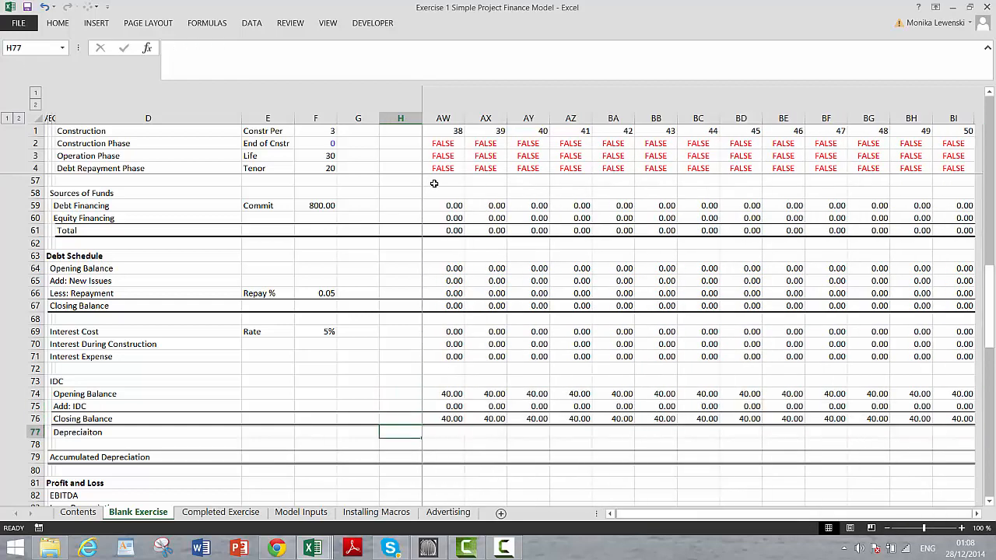
text(=)
key(Up)
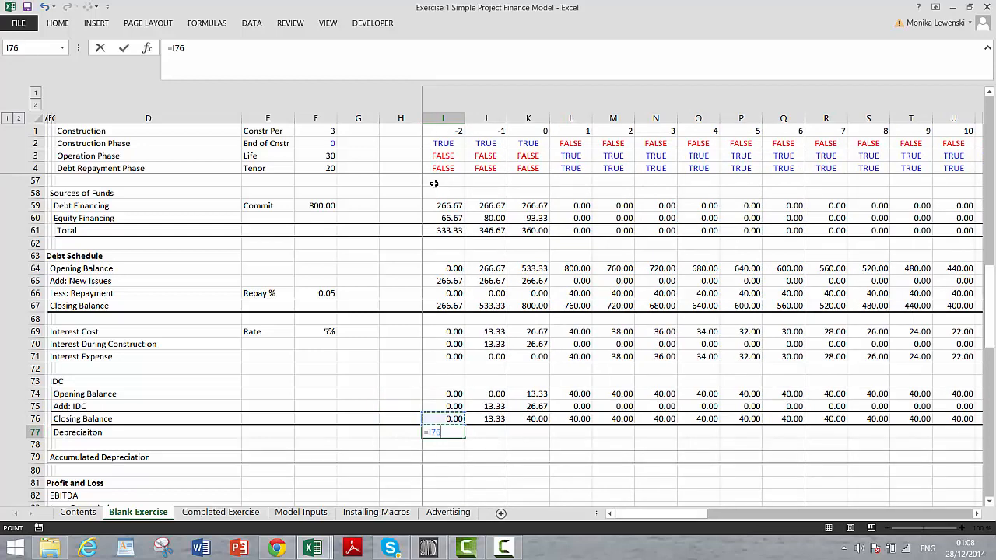
text(*)
key(Up)
key(Up)
key(Up)
key(Up)
key(Up)
key(Up)
key(Up)
key(Up)
key(Up)
key(Up)
key(Up)
key(Up)
key(Up)
key(Up)
key(Up)
key(Up)
key(Up)
key(Up)
key(Up)
key(Up)
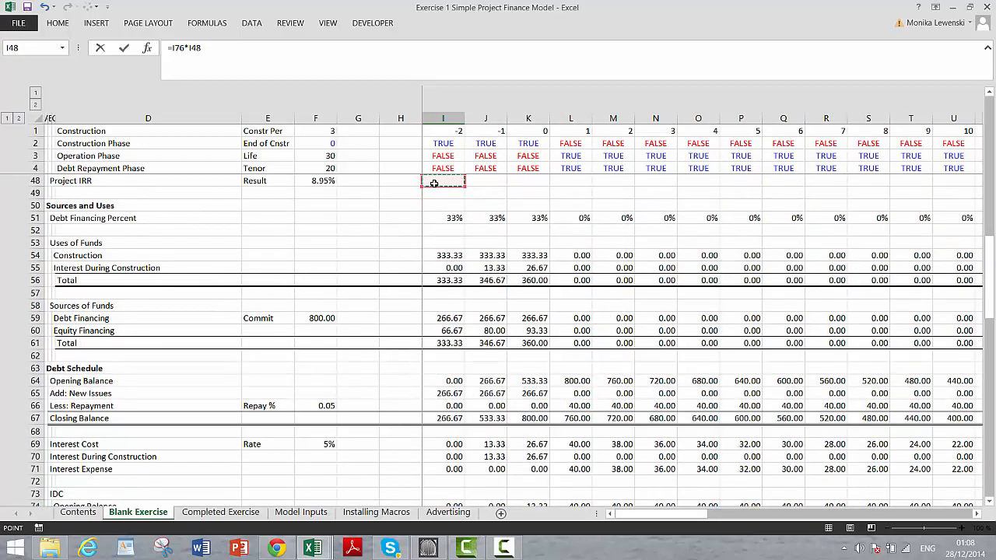
key(Up)
key(Up)
key(Up)
key(Up)
key(Up)
key(Up)
key(Up)
key(Up)
key(Up)
key(Up)
key(Up)
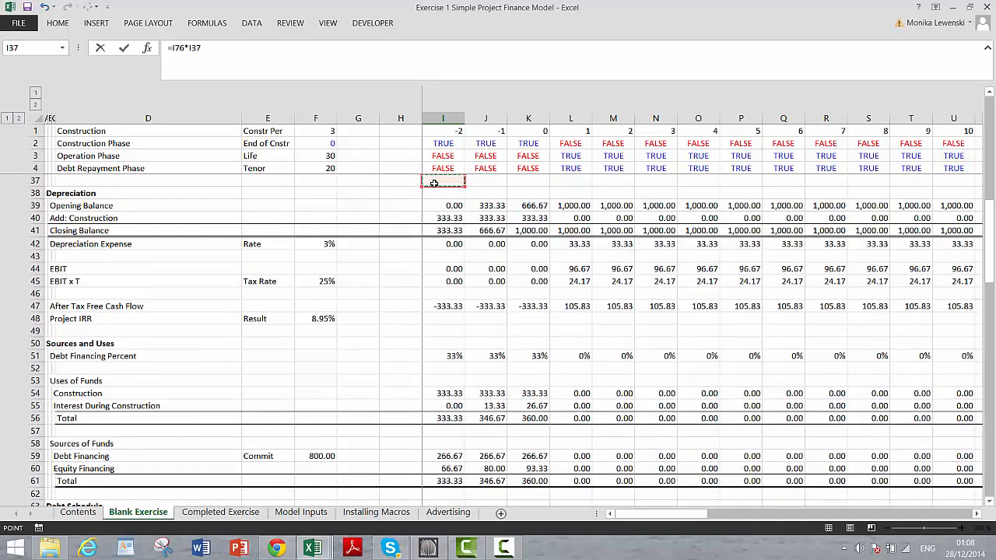
key(Return)
Abandon the depreciation formula in progress and label E77 in the IDC Depreciation row as Rate
key(Up)
key(Left)
key(Left)
key(Left)
key(Left)
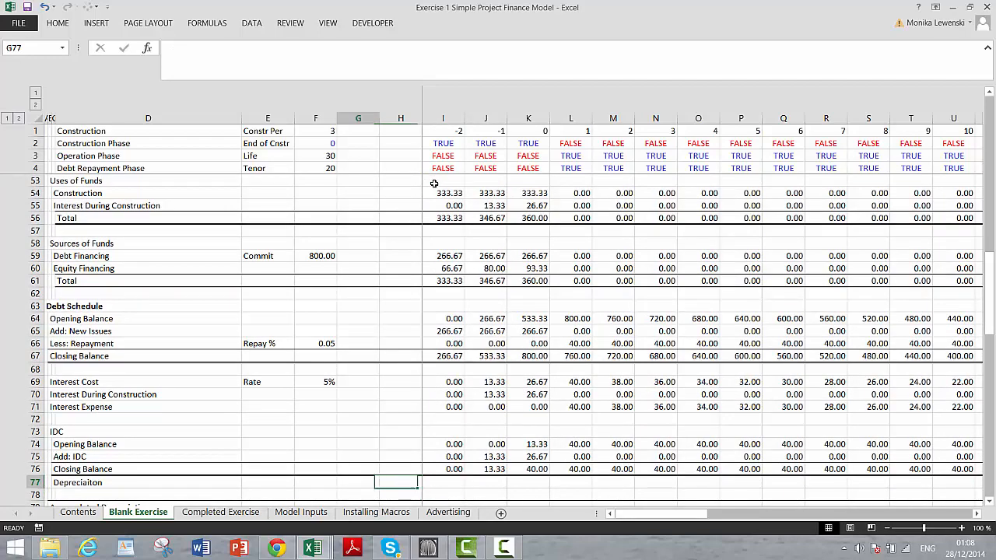
text(Rate)
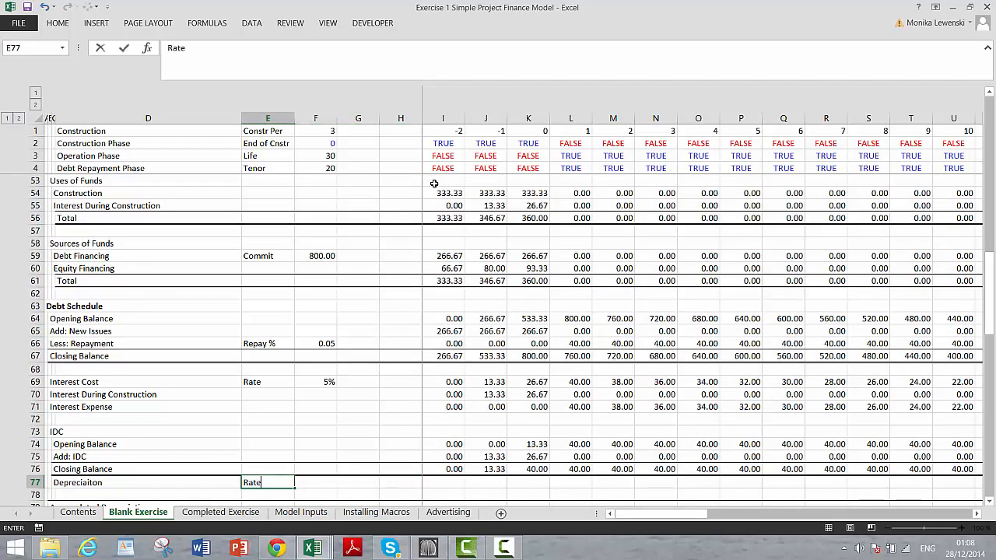
key(Right)
Link the IDC depreciation rate in F77 to the Depreciation Expense rate in F42
text(=)
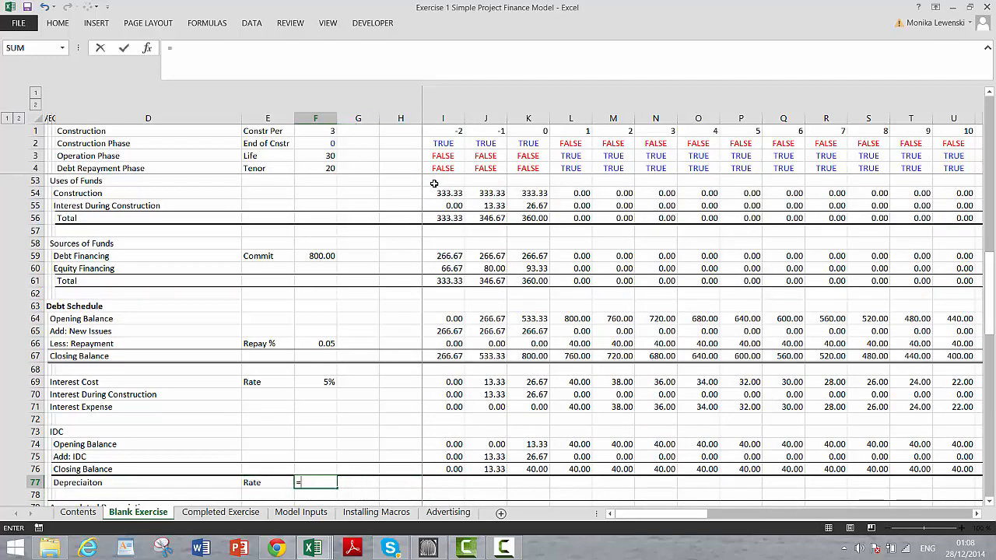
key(Up)
key(Up)
key(Up)
key(Up)
key(Up)
key(Up)
key(Up)
key(Up)
key(Up)
key(Up)
key(Up)
key(Up)
key(Up)
key(Up)
key(Up)
key(Up)
key(Up)
key(Up)
key(Up)
key(Up)
key(Up)
key(Up)
key(Up)
key(Up)
key(Up)
key(Up)
key(Up)
key(Up)
key(Up)
key(Up)
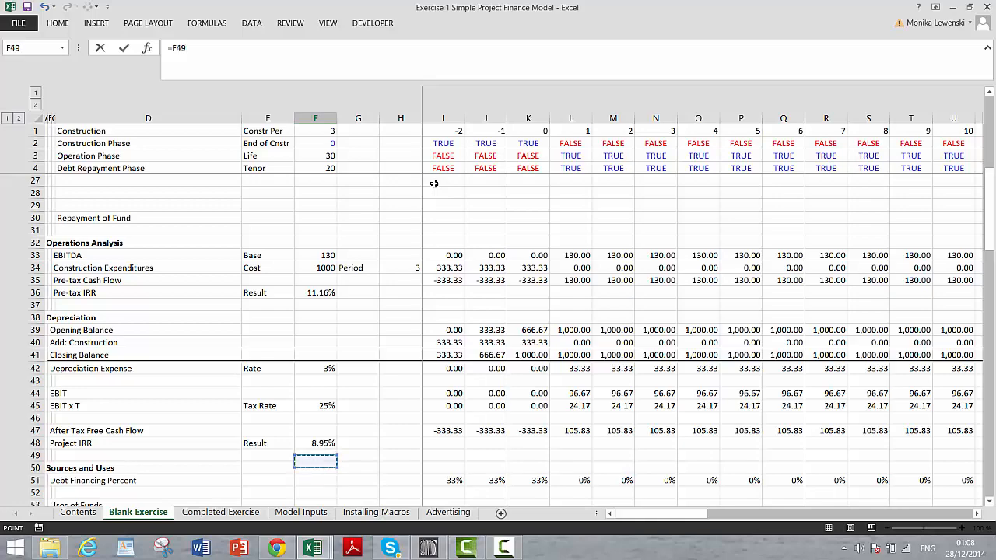
key(Down)
key(Down)
key(Return)
Calculate IDC Depreciation in I77 as the Closing Balance times the fixed rate, =I76*$F$77
key(Up)
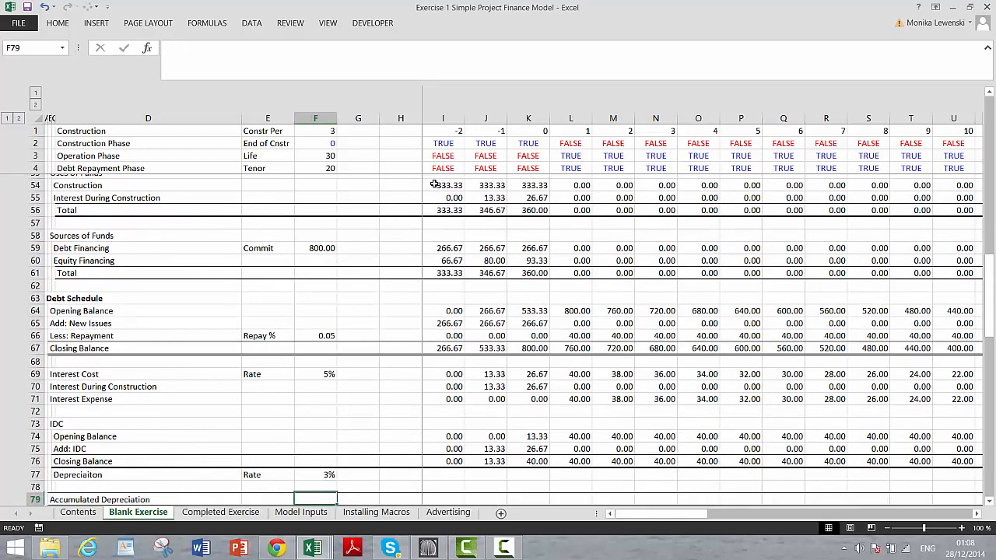
key(Right)
key(Right)
key(Right)
text(=)
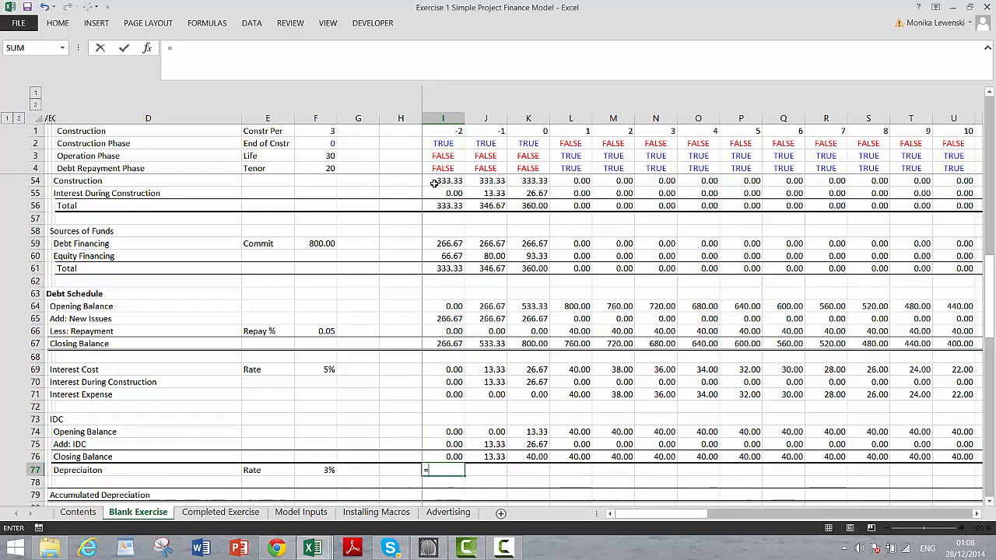
key(Up)
text(*)
key(Left)
key(Left)
key(Left)
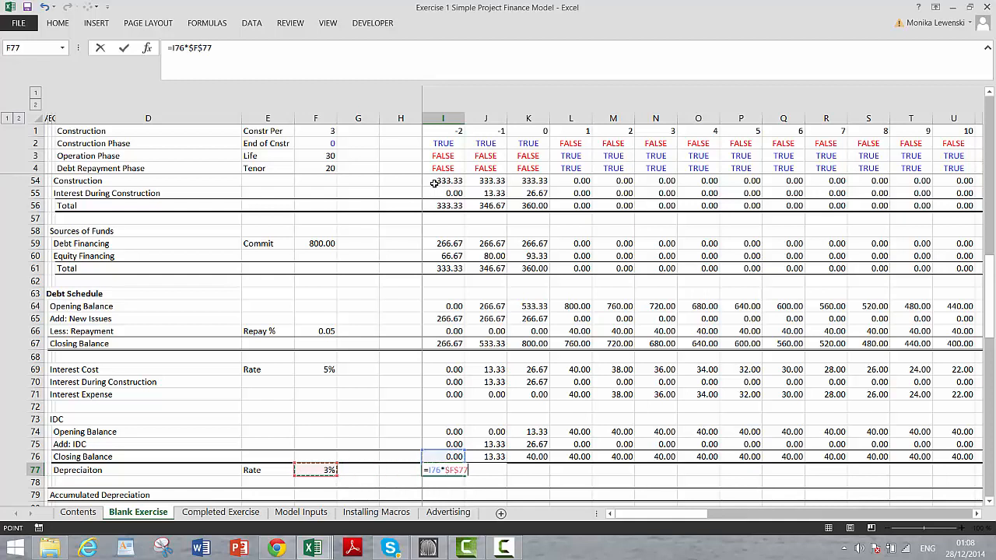
key(Return)
key(Up)
key(Up)
key(Down)
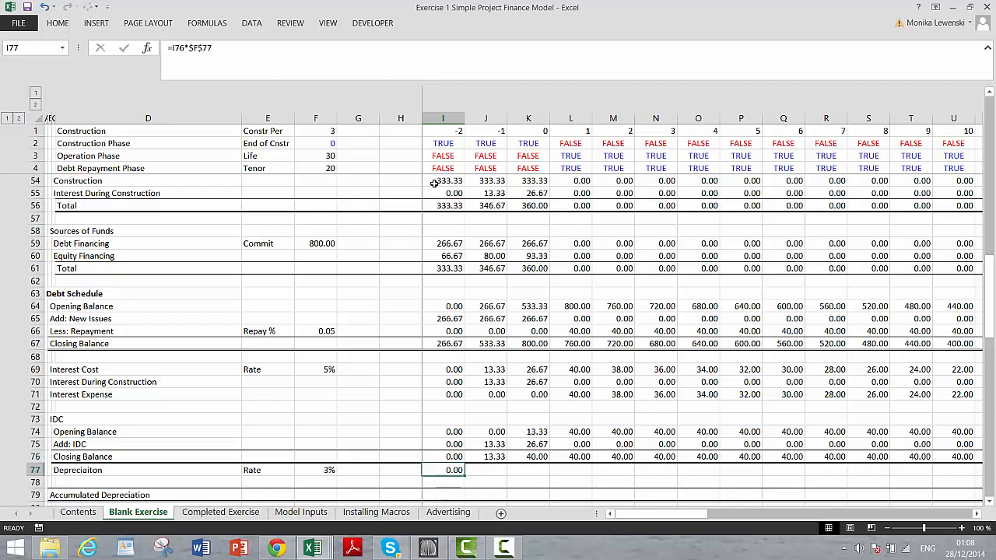
Fill the IDC Depreciation formula =I76*$F$77 from I77 across to column BI
key(ctrl+shift+Right)
key(ctrl+r)
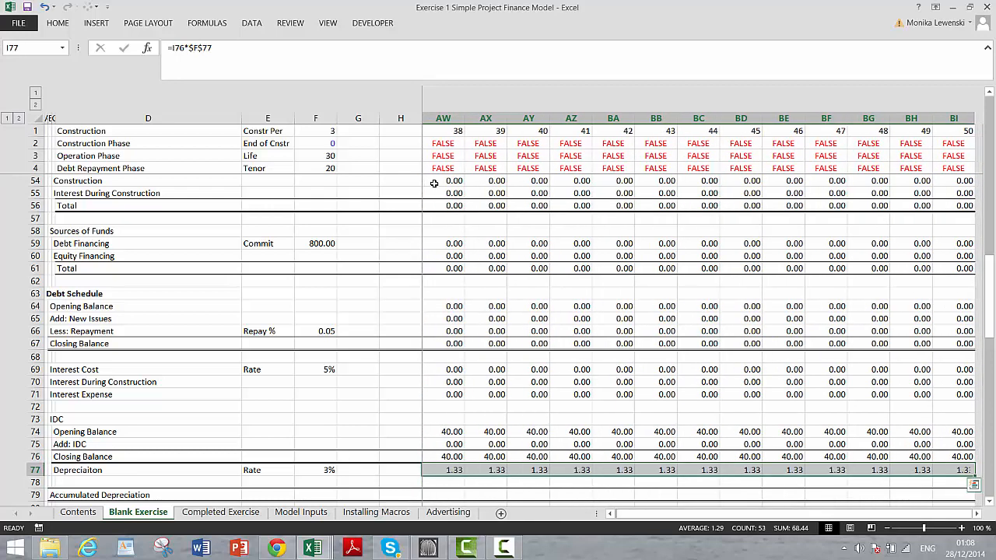
key(ctrl+shift+Left)
key(Left)
key(Right)
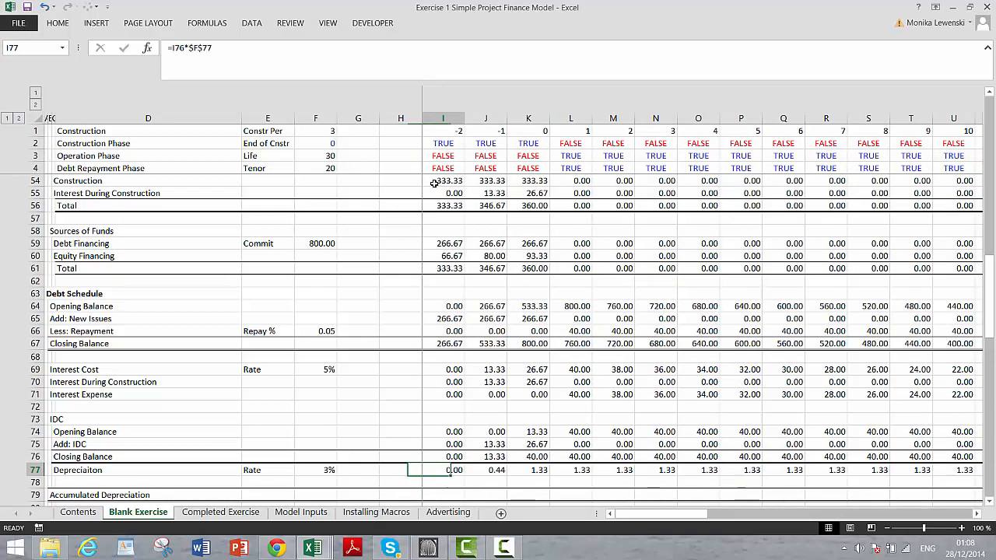
Limit IDC Depreciation in I77 to the Operation Phase by extending the formula to =I76*$F$77*I3
key(F2)
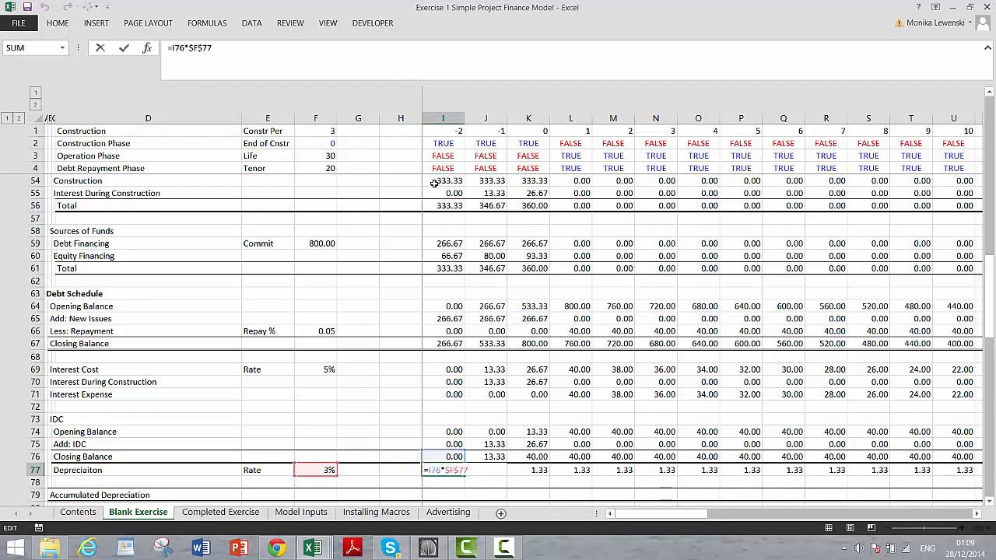
text(*)
scroll(433, 183, up, 16)
click(433, 183)
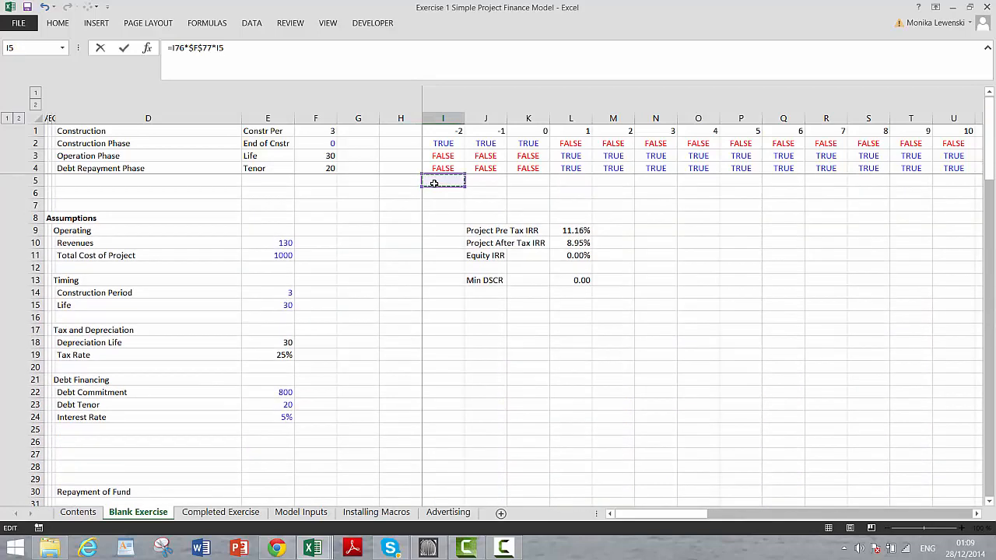
click(433, 157)
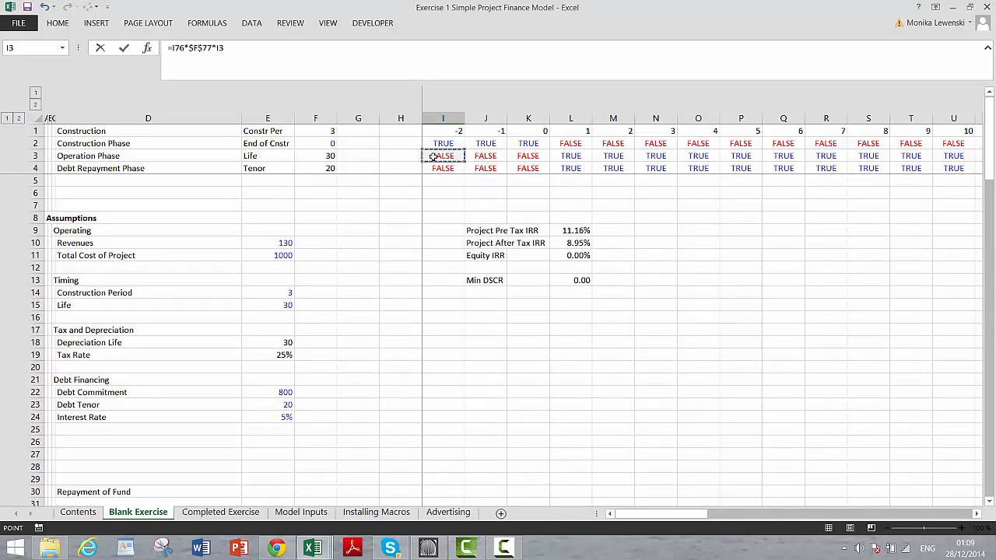
key(Return)
key(Up)
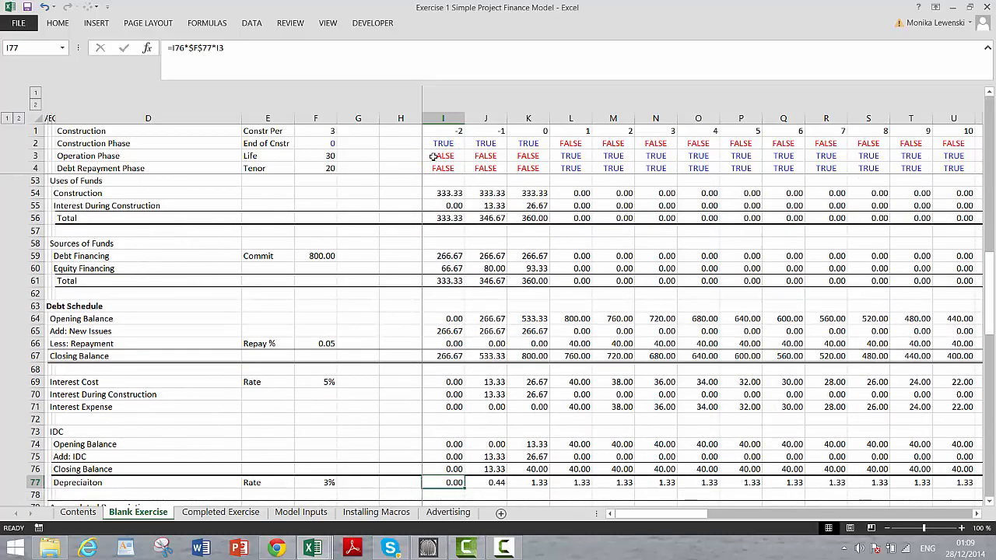
Fill the revised IDC Depreciation formula from I77 across to column BI and check the row's sum
key(ctrl+shift+Right)
key(ctrl+r)
key(Left)
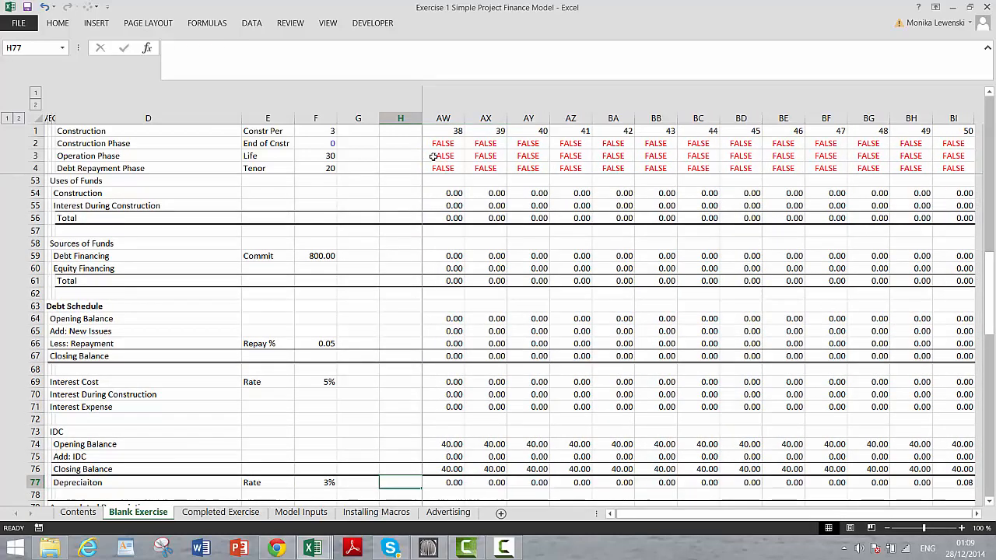
key(Right)
key(Right)
key(Left)
key(ctrl+shift+Right)
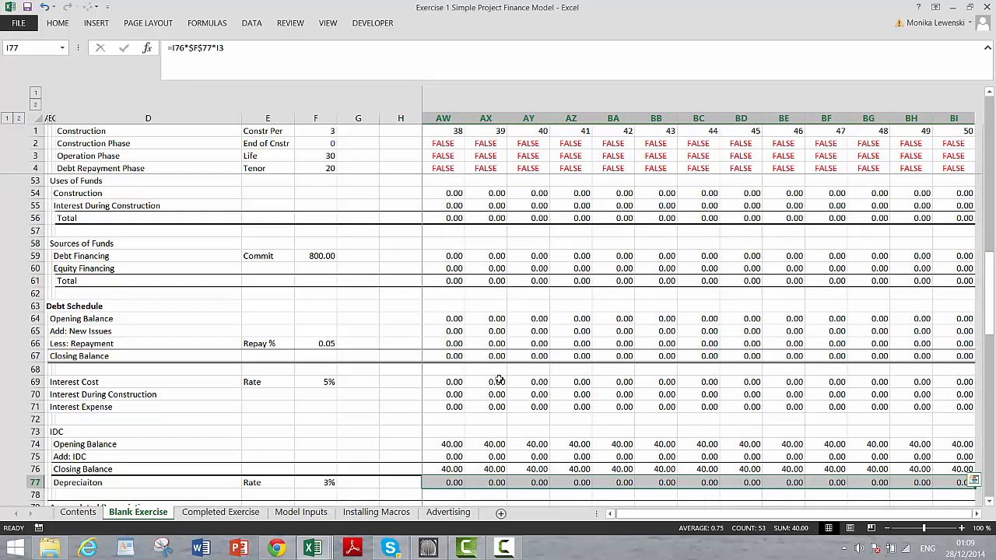
key(Left)
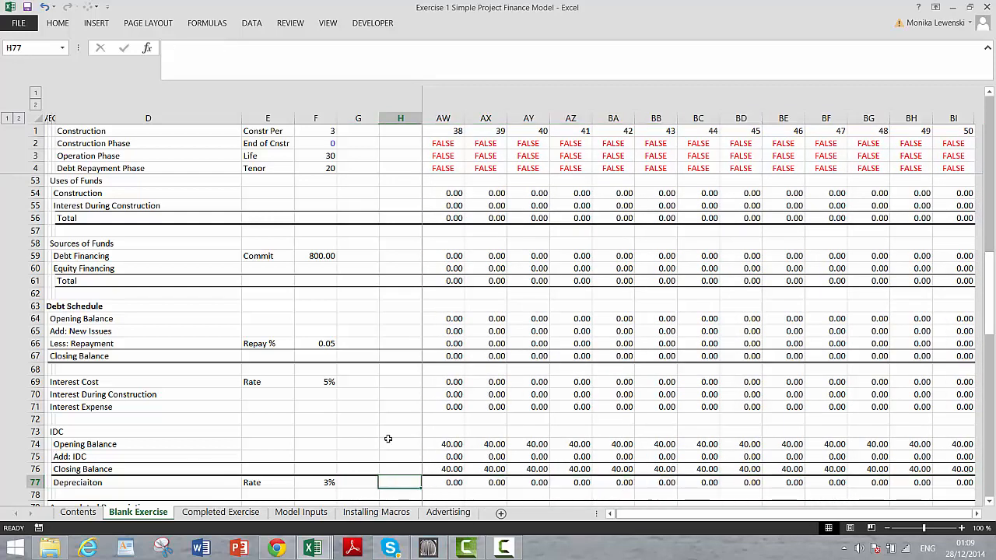
Enter Accumulated Depreciation in I79 as the previous balance plus IDC Depreciation and Depreciation Expense, =H79+I77+I42
key(Right)
key(Right)
key(Right)
key(Down)
key(Down)
key(Down)
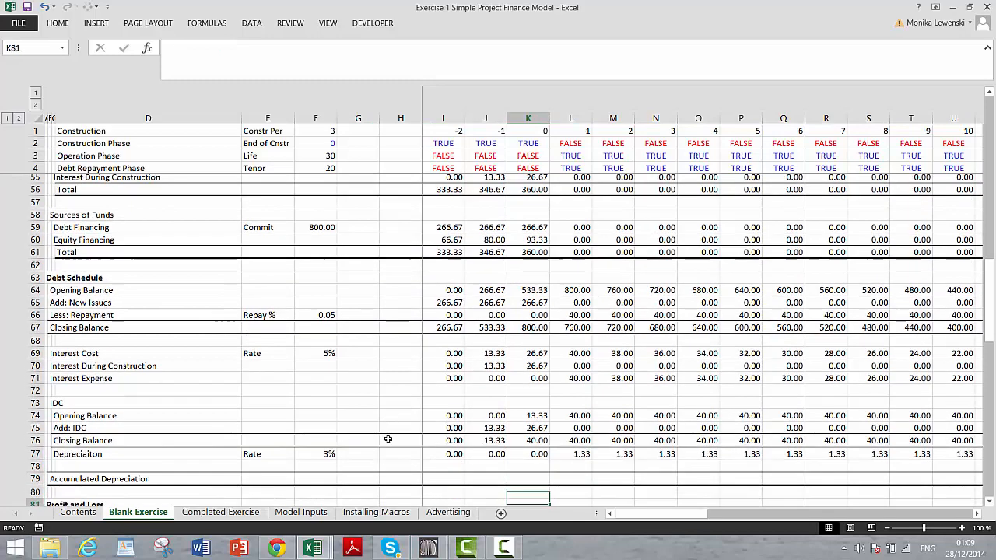
key(Up)
key(Left)
key(Left)
key(Left)
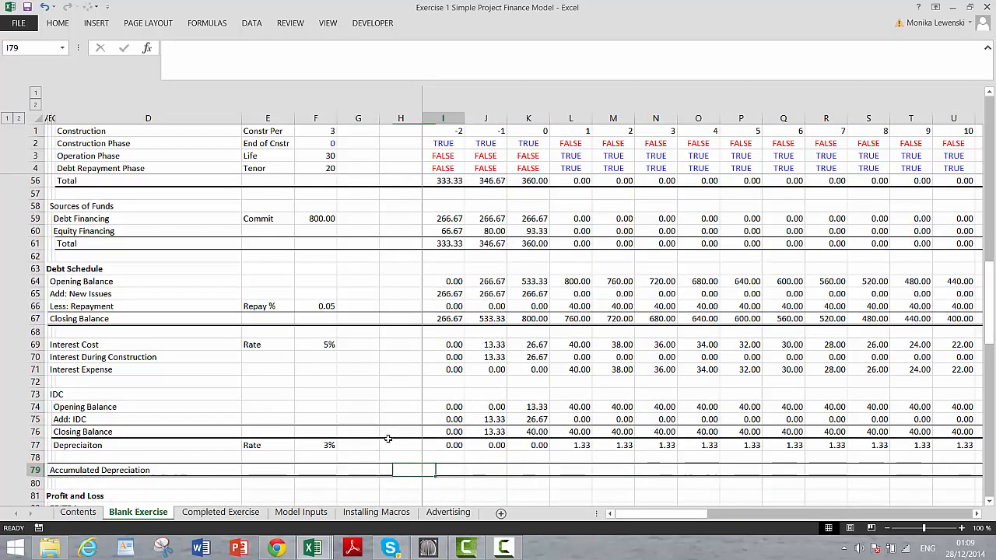
key(Right)
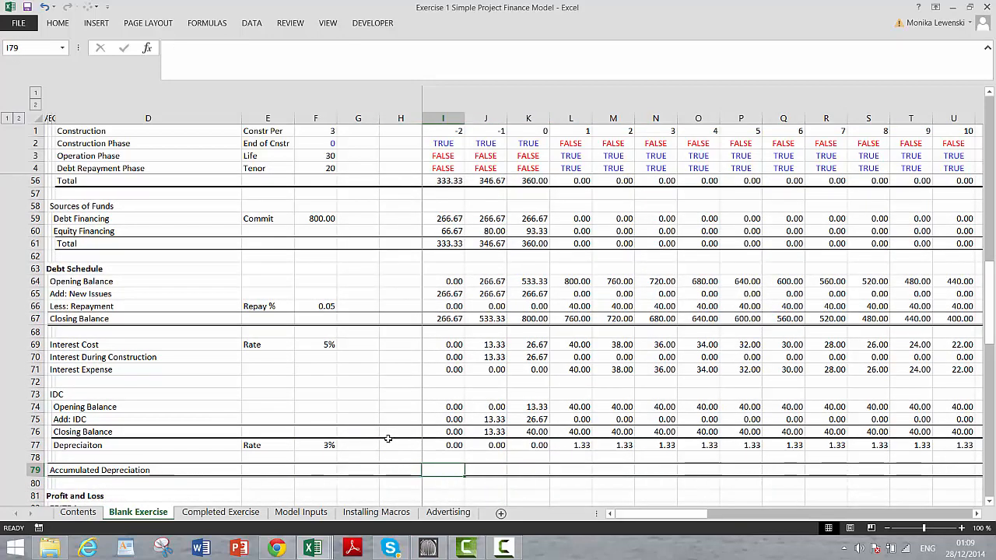
text(=)
key(Left)
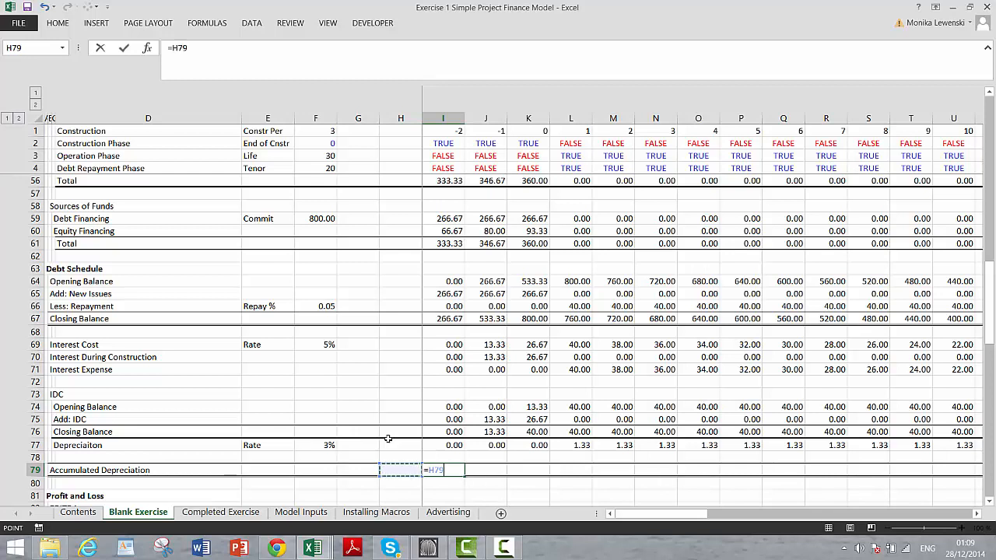
text(+)
key(Up)
key(Up)
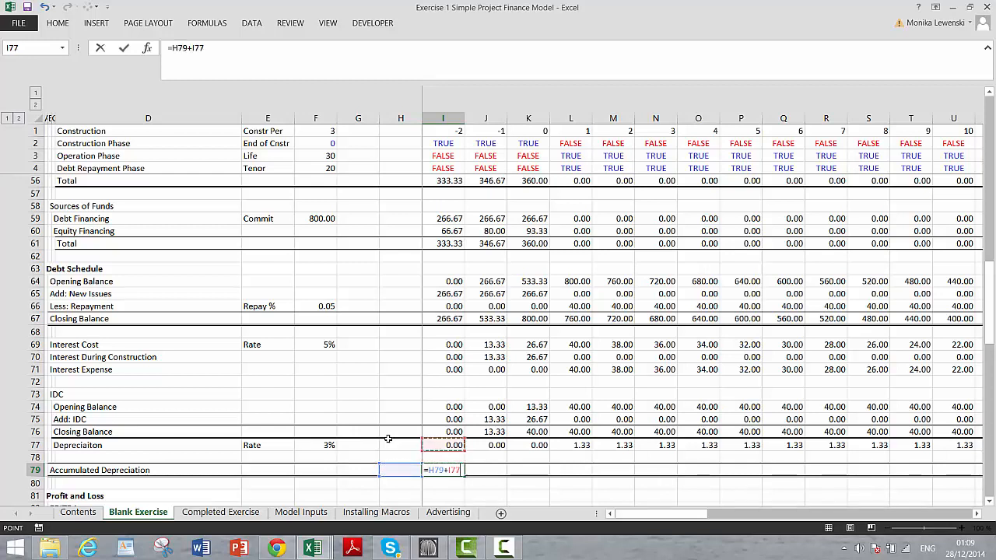
text(+)
key(Up)
key(Up)
key(Up)
key(Up)
key(Up)
key(Up)
key(Up)
key(Up)
key(Up)
key(Up)
key(Up)
key(Up)
key(Up)
key(Up)
key(Up)
key(Up)
key(Up)
key(Up)
key(Up)
key(Up)
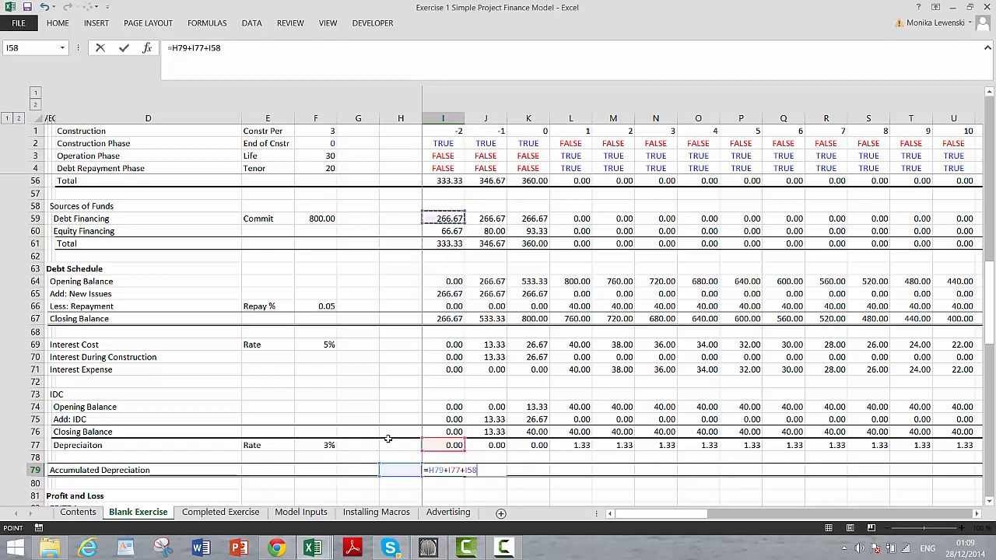
key(Up)
key(Up)
key(Up)
key(Up)
key(Up)
key(Up)
key(Up)
key(Up)
key(Up)
key(Up)
key(Down)
key(Down)
key(Down)
key(Down)
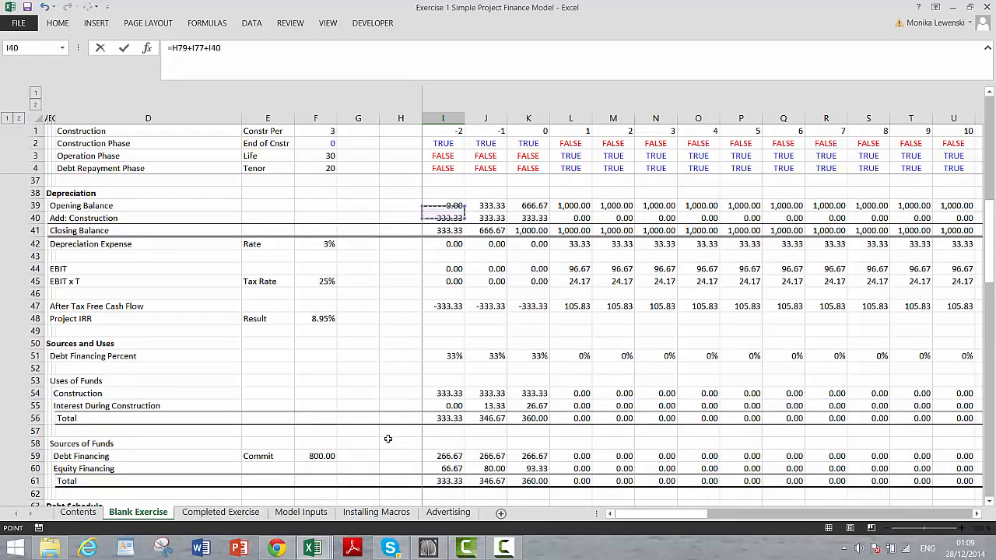
key(ctrl+Return)
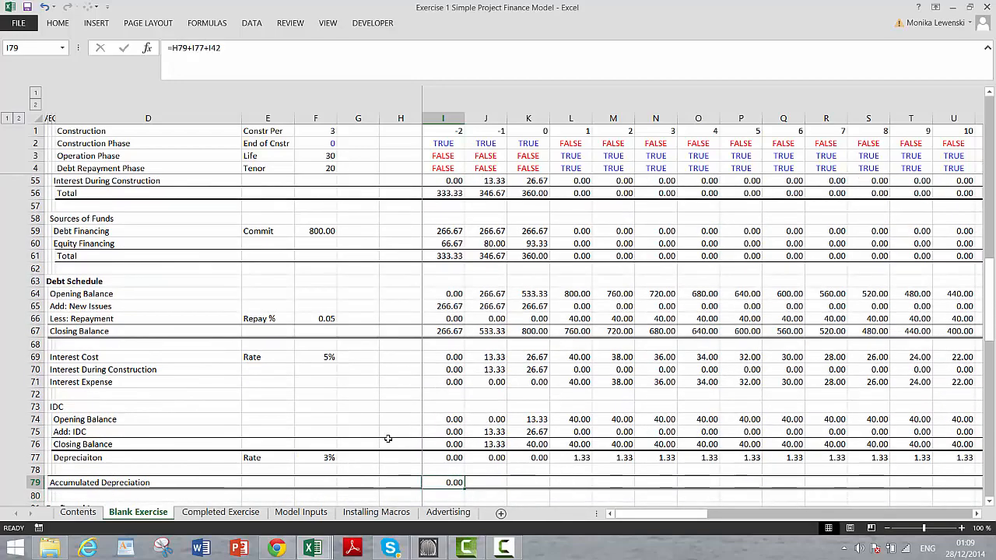
Fill the Accumulated Depreciation formula from I79 across to column BI
key(ctrl+shift+Right)
key(ctrl+r)
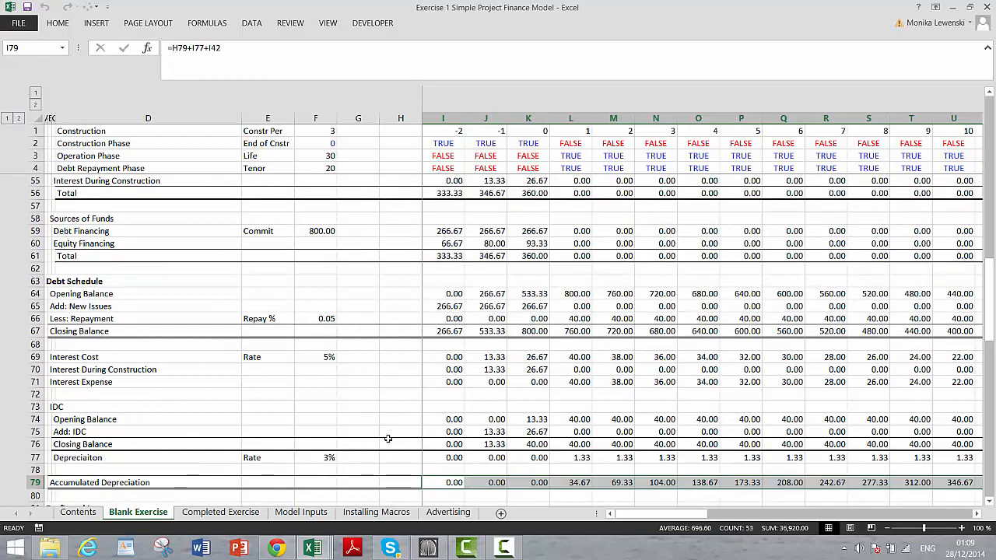
key(Down)
Look over the Profit and Loss, Cash Flow Waterfall and Debt Service Coverage sections in rows 81 to 102
key(Down)
key(Down)
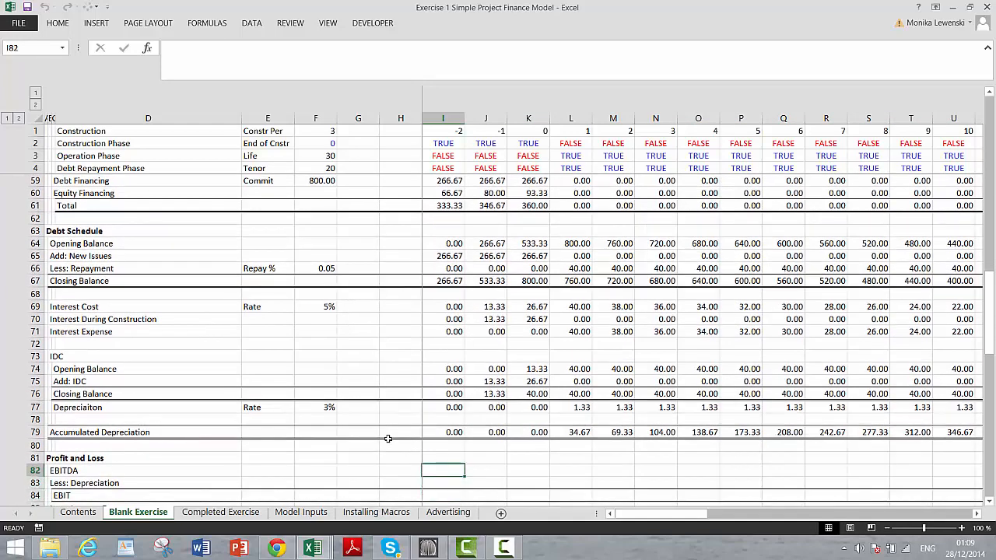
key(Down)
key(Down)
key(Down)
key(Down)
key(Down)
key(Down)
key(Down)
key(Down)
key(Down)
key(Down)
key(Down)
key(Down)
key(Down)
key(Down)
key(Down)
key(Down)
key(Down)
key(Down)
key(Down)
key(Down)
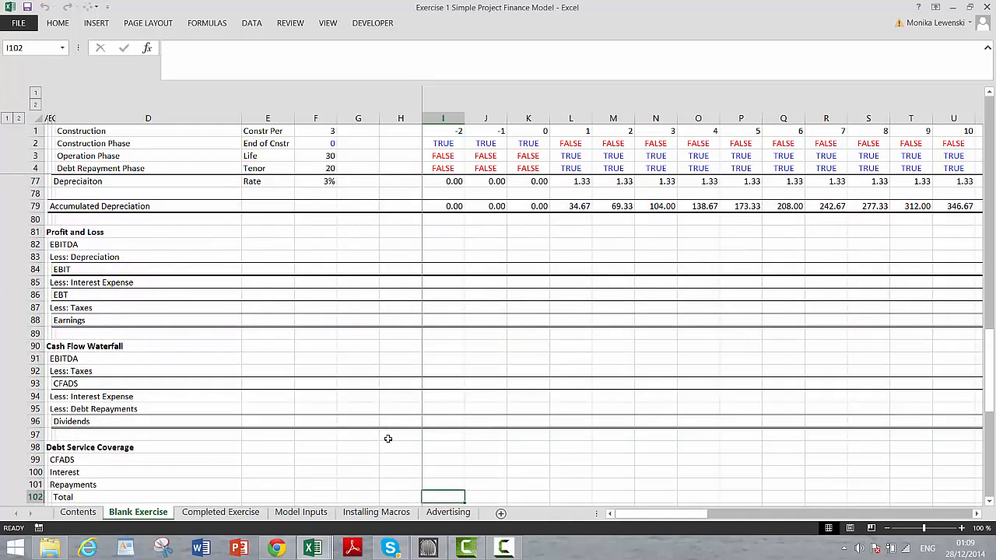
Label cell E87 on the Less: Taxes row as Rate
key(Up)
key(Up)
key(Up)
key(Up)
key(Up)
key(Up)
key(Up)
key(Up)
key(Up)
key(Up)
key(Up)
key(Up)
key(Up)
key(Up)
key(Up)
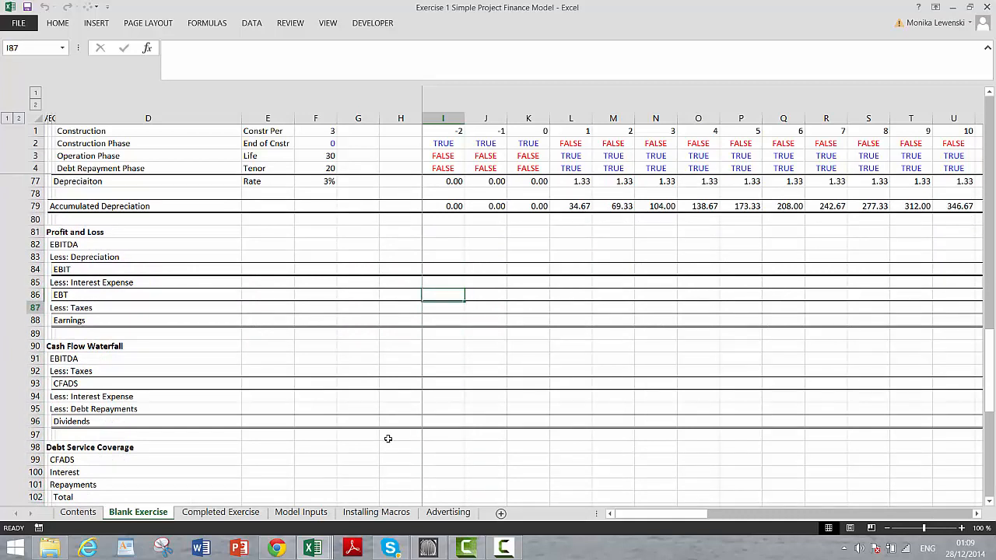
key(Left)
key(Left)
key(Left)
key(Left)
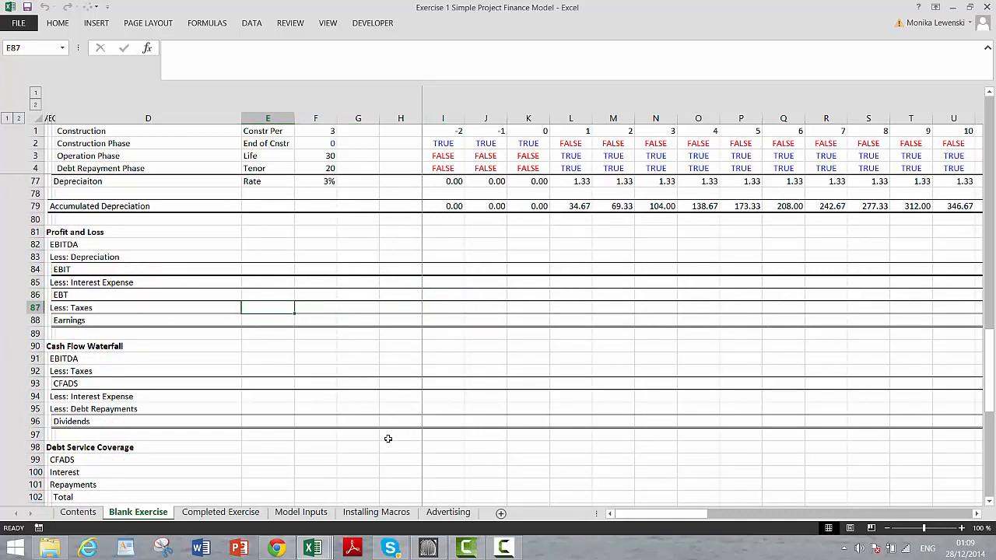
text(Rat)
key(Return)
Link the tax rate in F87 to the Tax Rate assumption with =E19
key(Up)
key(Right)
text(=)
key(Up)
key(Up)
key(Up)
key(Up)
key(Up)
key(Up)
key(Up)
key(Up)
key(Up)
key(Up)
key(Up)
key(Up)
key(Up)
key(Up)
key(Up)
key(Up)
key(Up)
key(Up)
key(Up)
key(Up)
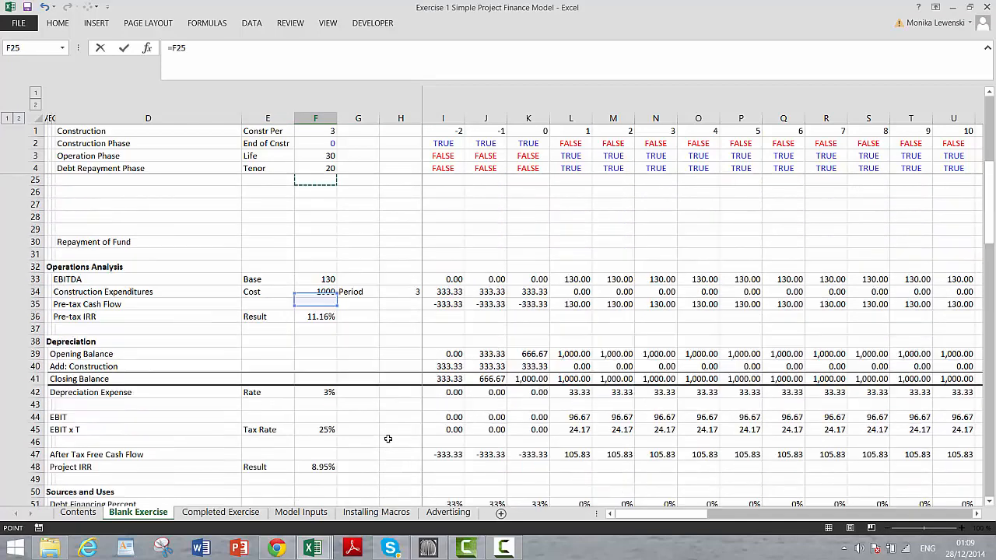
key(Up)
key(Up)
key(Up)
key(Up)
key(Up)
key(Up)
key(Up)
key(Up)
key(Up)
key(Up)
key(Up)
key(Up)
key(Up)
key(Up)
key(Up)
key(Up)
key(Up)
key(Up)
key(Up)
key(Up)
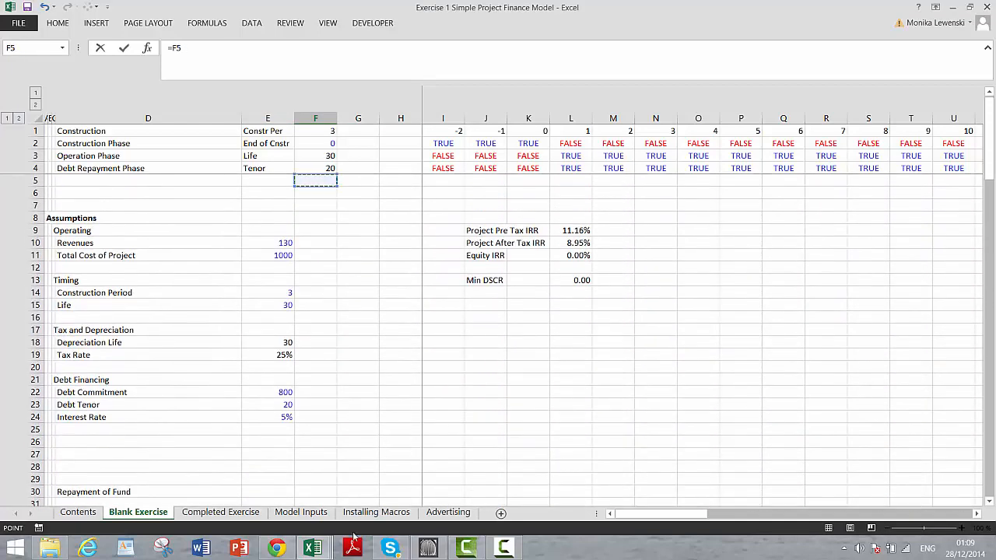
click(273, 354)
key(Return)
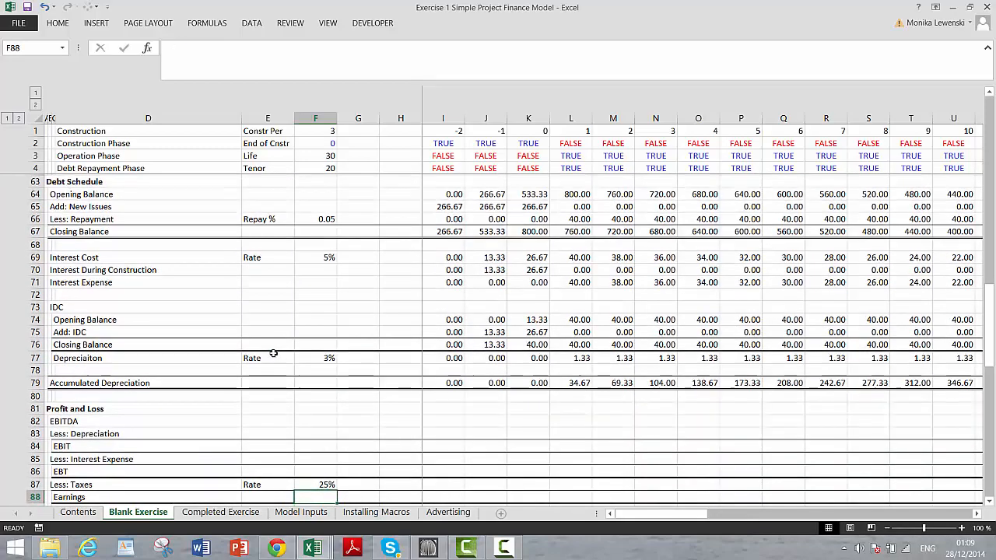
key(Up)
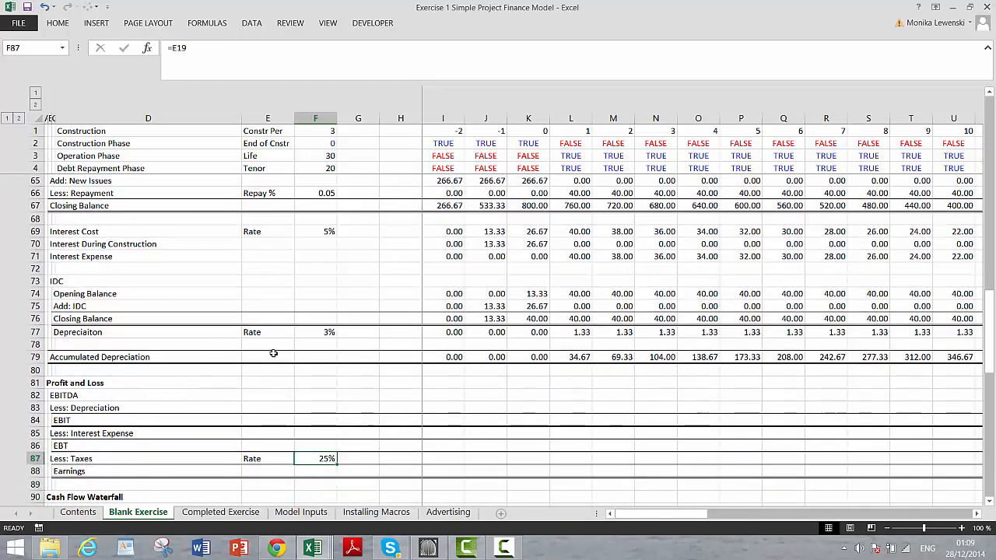
Look over the Cash Flow Waterfall and Debt Service Coverage rows below the Profit and Loss section
key(Down)
key(Down)
key(Down)
key(Down)
key(Down)
key(Down)
key(Down)
key(Down)
key(Down)
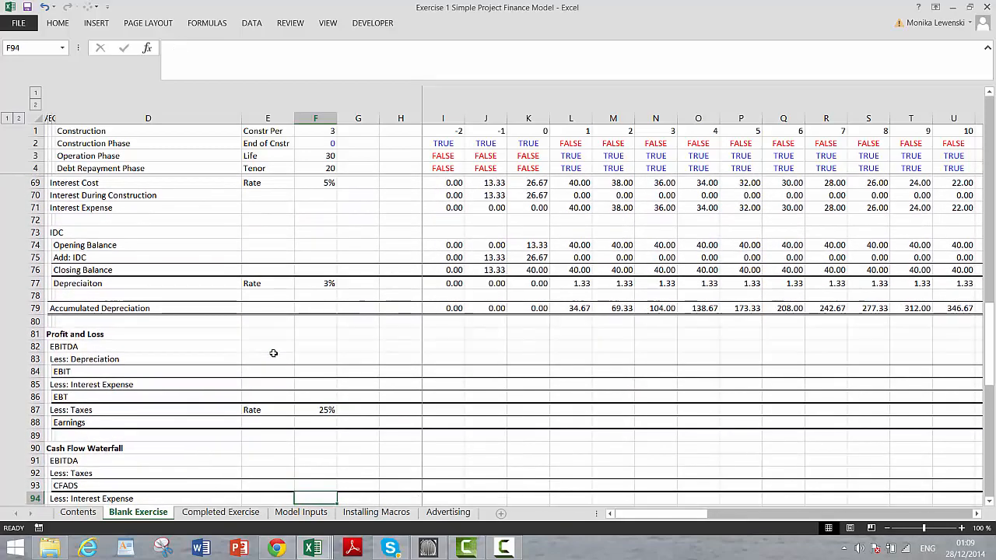
key(Down)
key(Down)
key(Down)
key(Down)
key(Down)
key(Down)
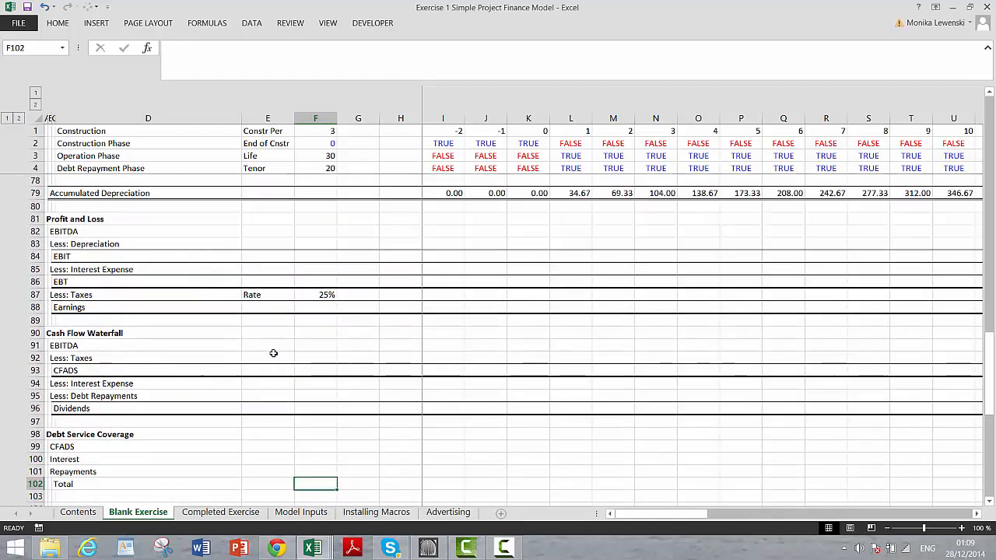
key(Up)
key(Up)
key(Up)
key(Up)
key(Up)
key(Up)
key(Up)
key(Up)
key(Up)
key(Up)
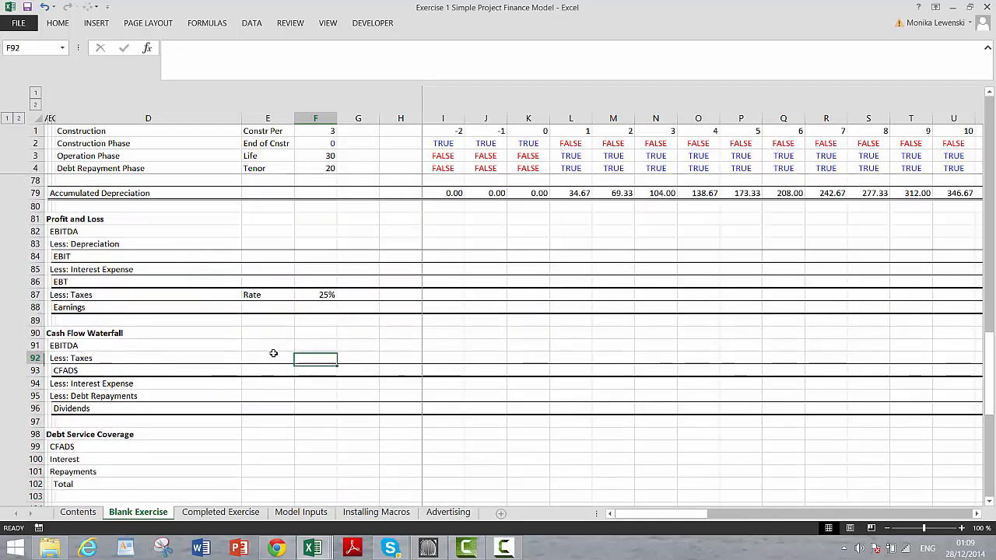
key(Up)
key(Up)
key(Down)
key(Down)
key(Down)
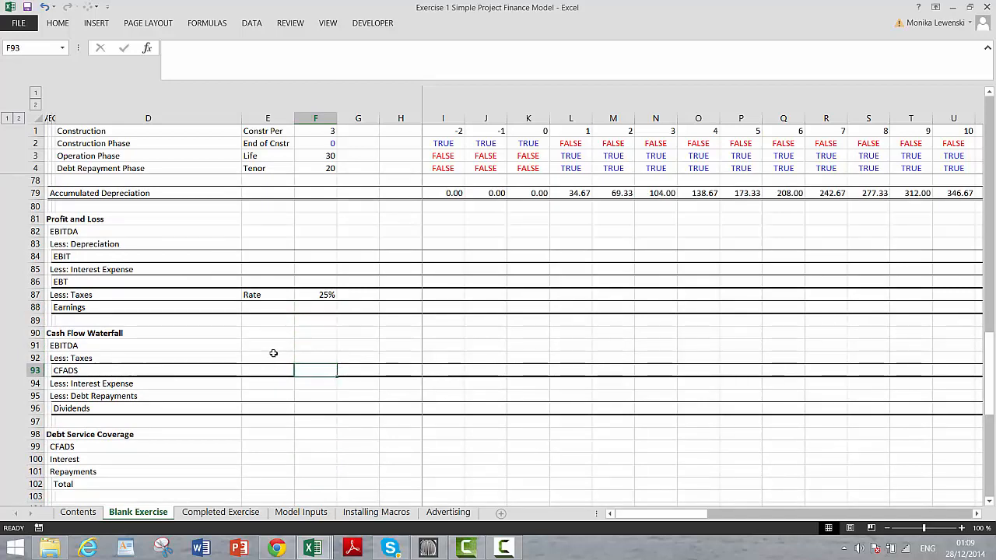
key(Down)
key(Down)
key(Down)
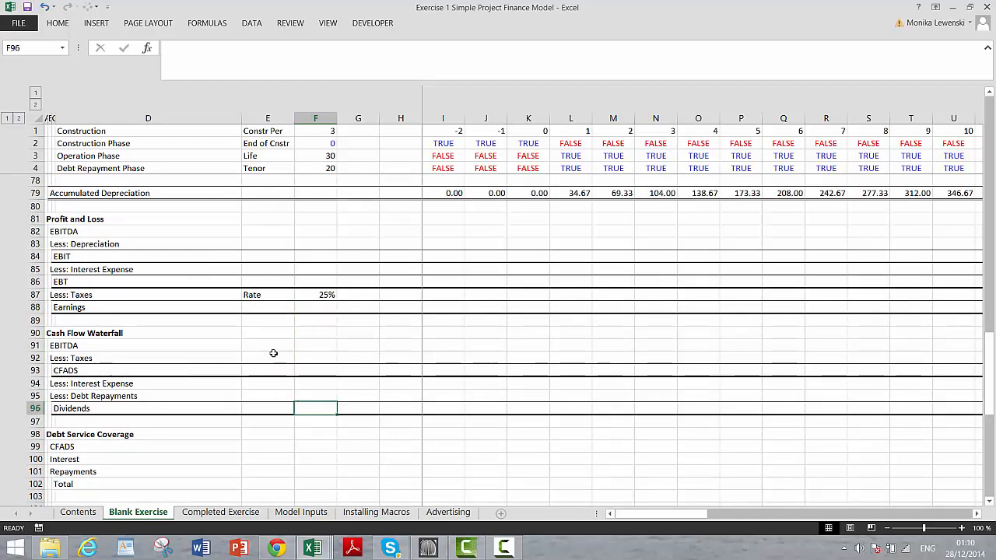
Look through the remaining sections from Debt Service Coverage down to Equity Balance and Balance Sheet
key(Down)
key(Down)
key(Down)
key(Down)
key(Down)
key(Down)
key(Down)
key(Down)
key(Down)
key(Down)
key(Down)
key(Down)
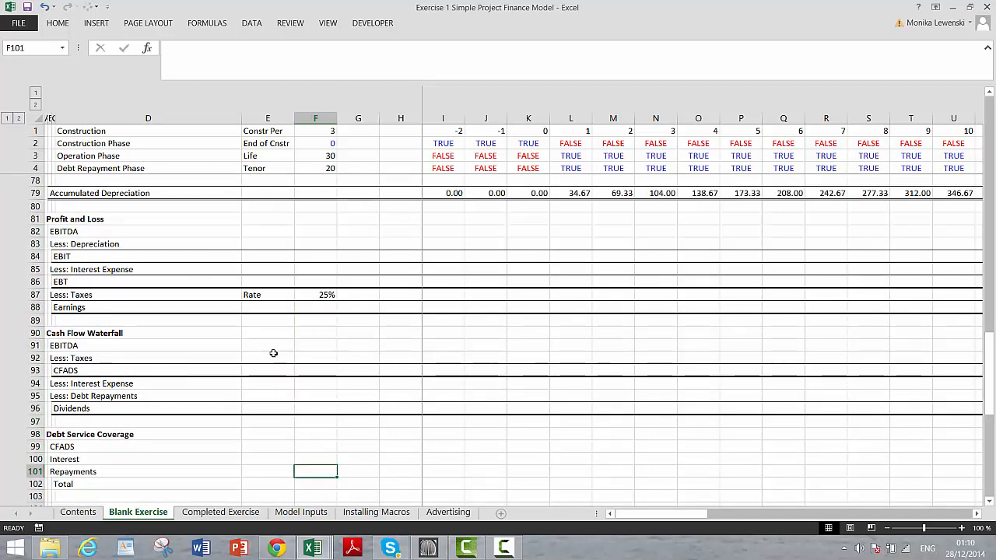
key(Down)
key(Down)
key(Down)
key(Down)
key(Down)
key(Down)
key(Down)
key(Down)
key(Down)
key(Down)
key(Down)
key(Down)
key(Down)
key(Down)
key(Down)
key(Down)
key(Down)
key(Down)
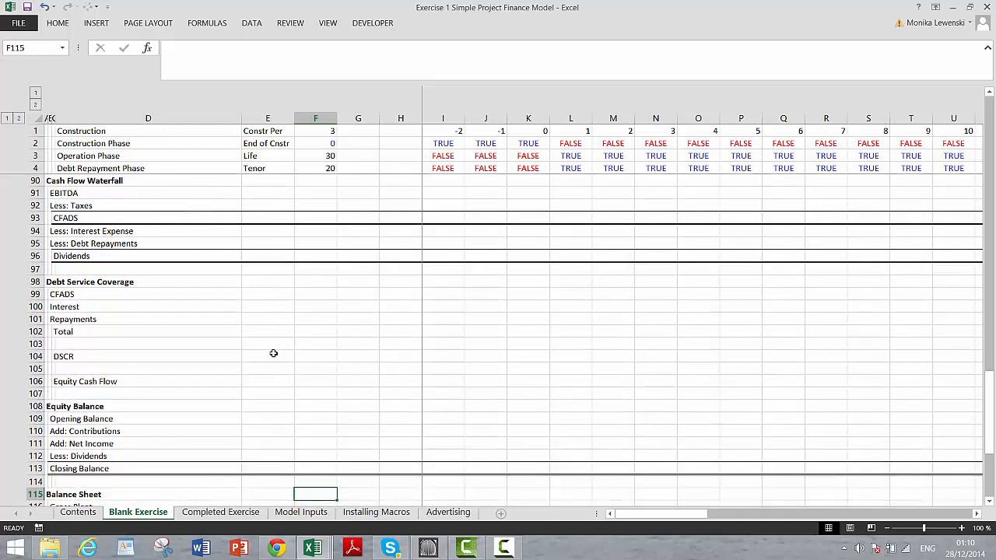
Insert a blank row at row 107, between Equity Cash Flow and the Equity Balance heading
key(Up)
key(Up)
key(Up)
key(Up)
key(Up)
key(Up)
key(Up)
key(Up)
key(Up)
key(Up)
key(Up)
key(Up)
key(Up)
key(Up)
key(Up)
key(Up)
key(Up)
key(Up)
key(Up)
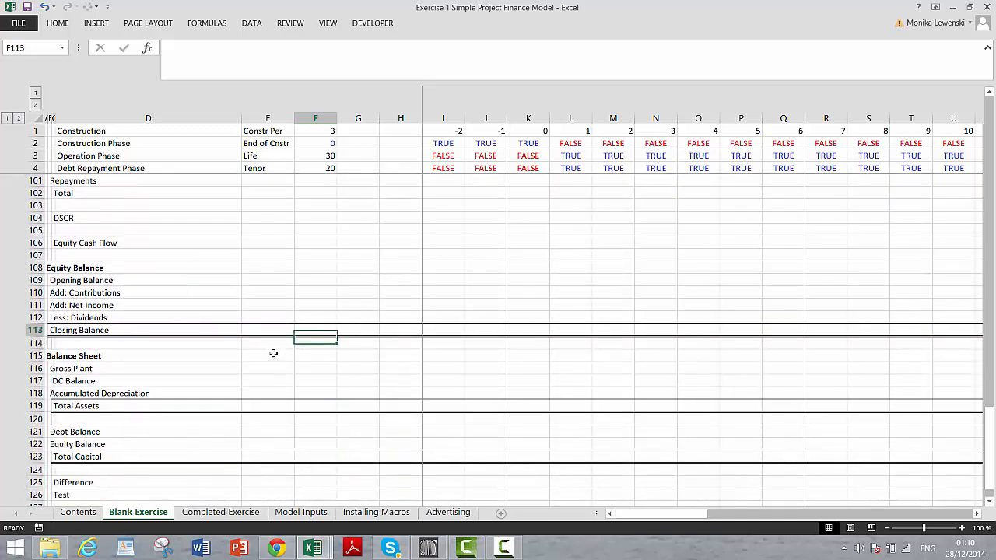
key(Left)
key(Left)
key(Left)
key(Left)
key(shift+space)
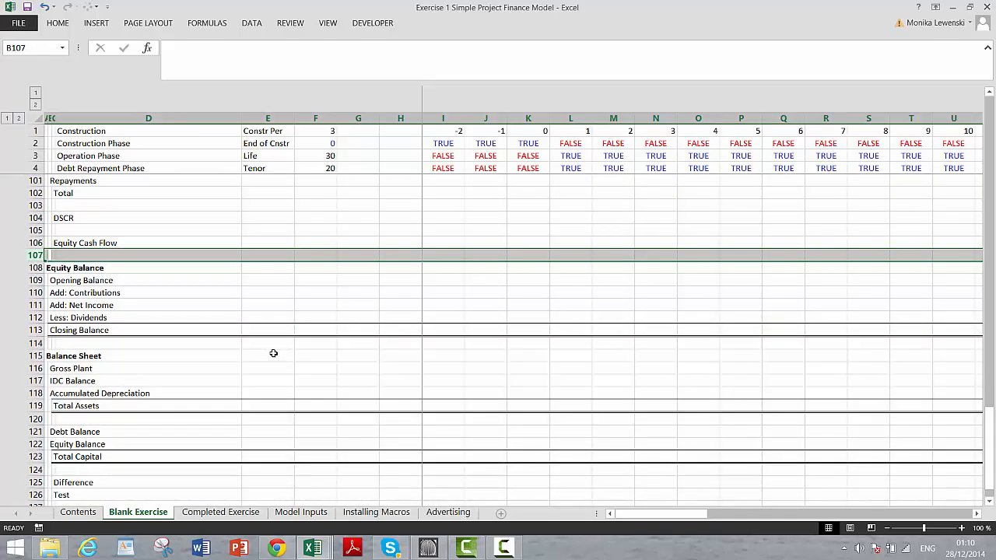
key(ctrl+shift+plus)
Insert a second blank row above the Equity Balance heading and label C107 as Equity IRR
key(Right)
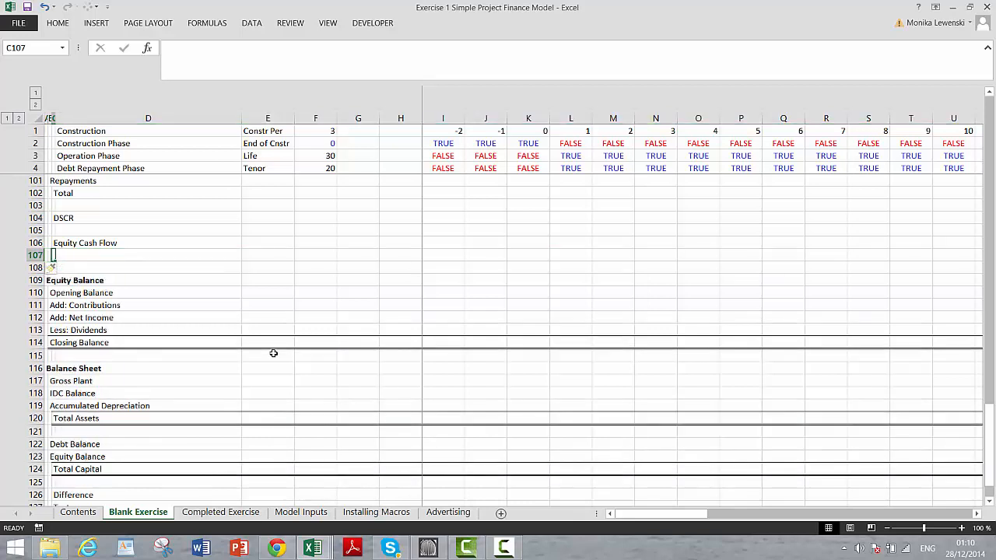
key(Right)
key(Left)
text(E)
text(IR)
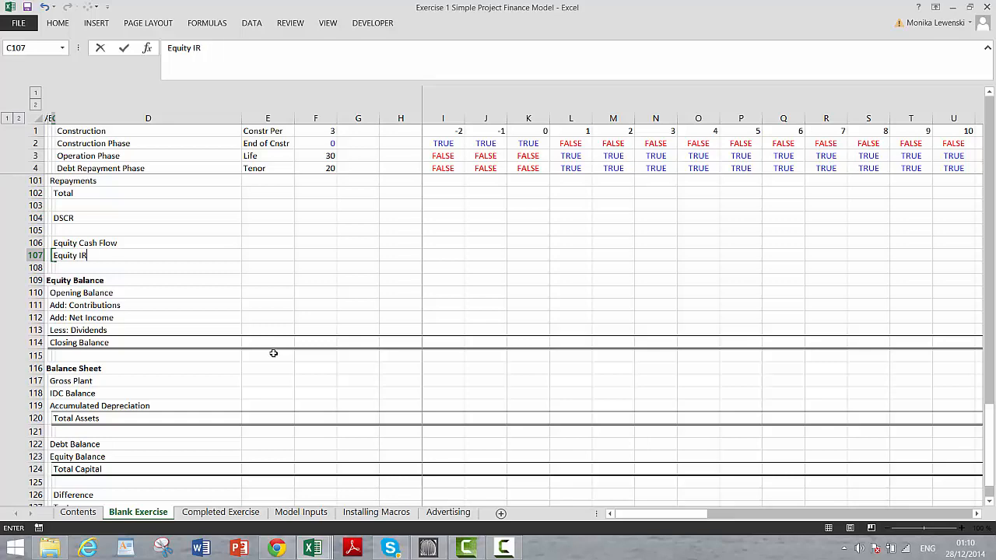
key(Down)
Look over the Equity Balance and Balance Sheet sections down to the end of the model, returning to Profit and Loss
key(Down)
key(Down)
key(Down)
key(Down)
key(Down)
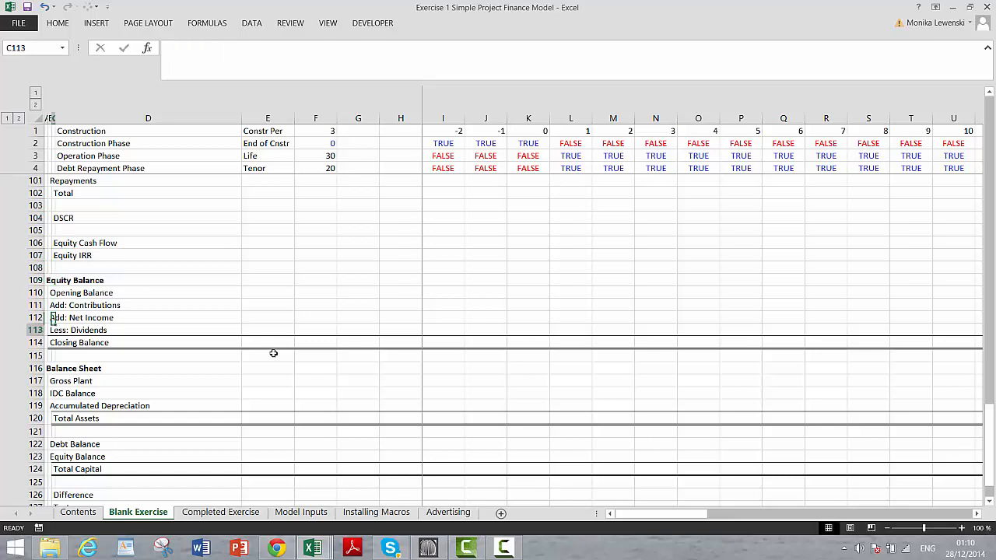
key(Down)
key(Down)
key(Down)
key(Down)
key(Down)
key(Down)
key(Down)
key(Down)
key(Down)
key(Down)
key(Down)
key(Down)
key(Down)
key(Down)
key(Down)
key(Down)
key(Down)
key(Down)
key(Down)
key(Down)
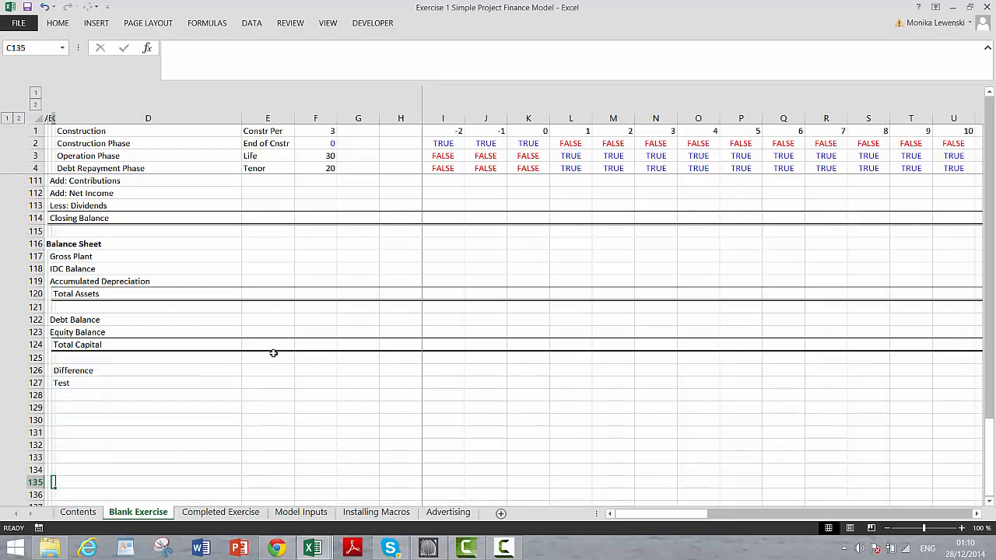
key(Page_Up)
key(Page_Up)
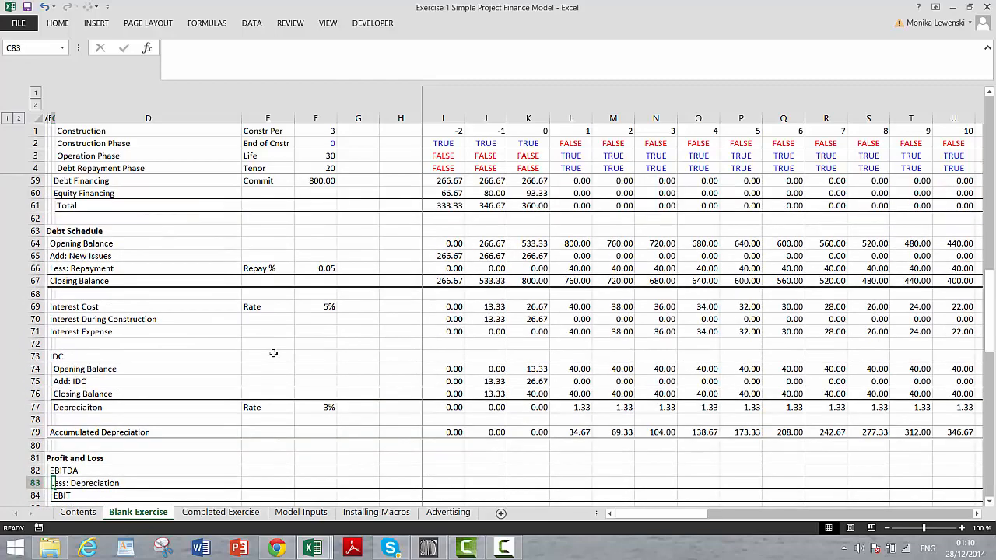
Link the Profit and Loss EBITDA in I82 to the Operations Analysis EBITDA with =I33
key(Up)
key(Right)
key(Right)
key(Right)
key(Right)
key(Right)
key(Right)
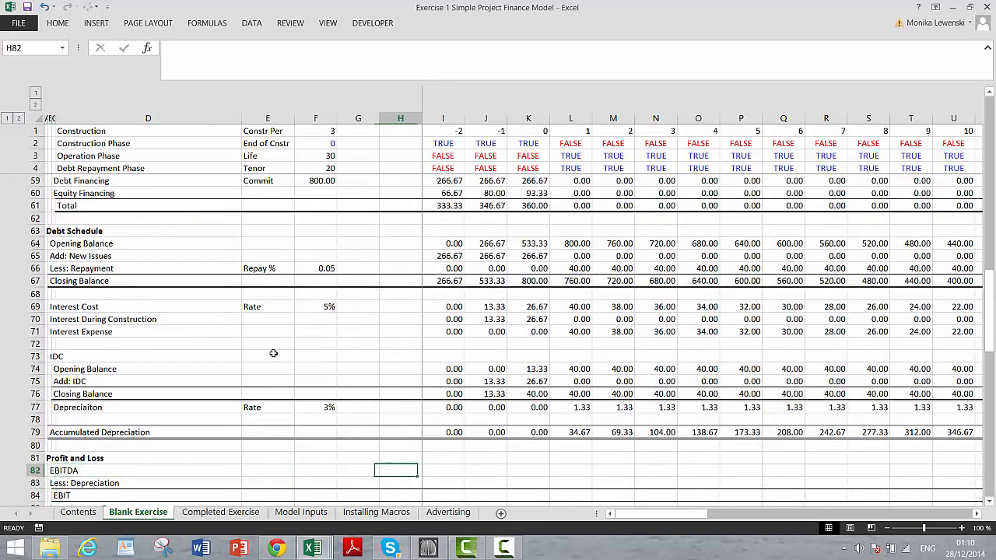
text(=)
key(Up)
key(Up)
key(Up)
key(Up)
key(Up)
key(Up)
key(Up)
key(Up)
key(Up)
key(Up)
key(Up)
key(Up)
key(Up)
key(Up)
key(Up)
key(Up)
key(Up)
key(Up)
key(Up)
key(Up)
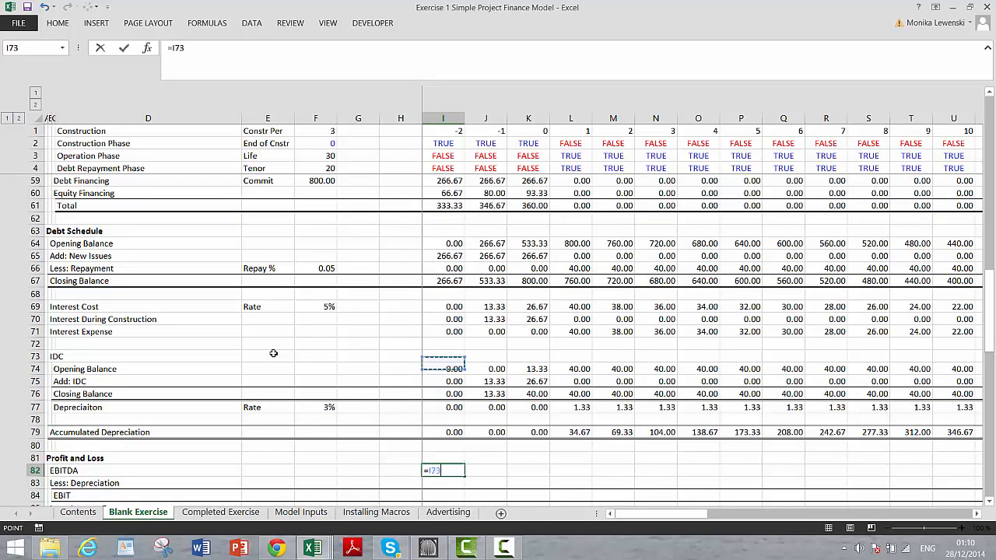
key(Up)
key(Up)
key(Up)
key(Up)
key(Up)
key(Up)
key(Up)
key(Up)
key(Up)
key(Up)
key(Up)
key(Up)
key(Up)
key(Up)
key(Up)
key(Up)
key(Up)
key(Up)
key(Up)
key(Up)
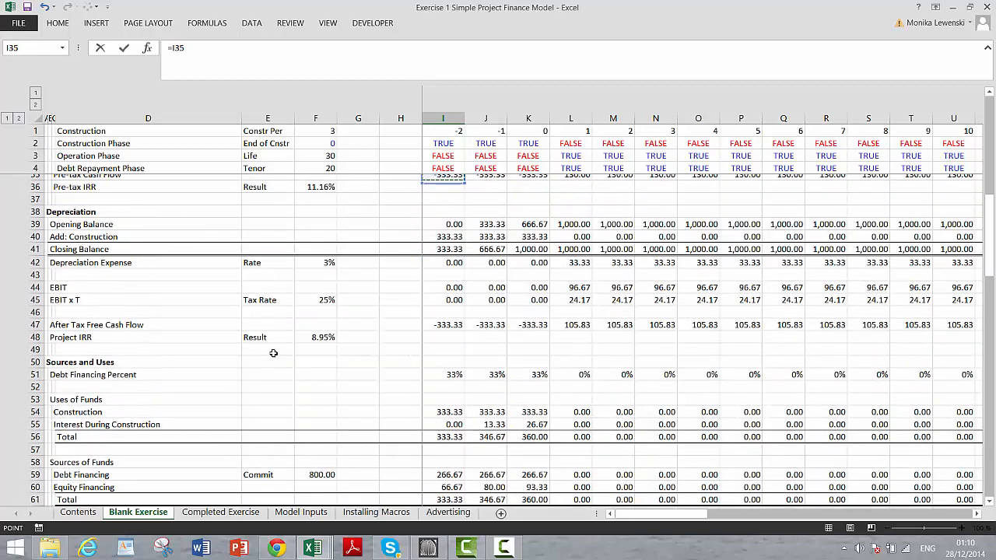
key(Up)
key(Up)
key(Up)
key(Up)
key(Up)
key(Up)
key(Up)
key(Up)
key(Up)
key(Up)
key(Up)
key(Up)
key(Up)
key(Up)
key(Down)
key(Down)
key(Down)
key(Down)
key(Down)
key(Down)
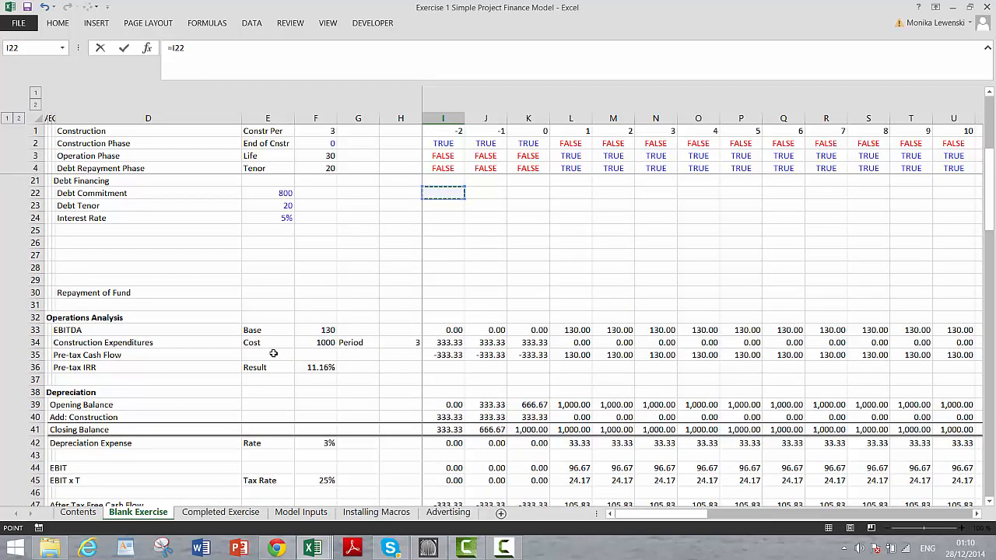
key(Down)
key(Down)
key(Down)
key(Down)
key(Down)
key(Down)
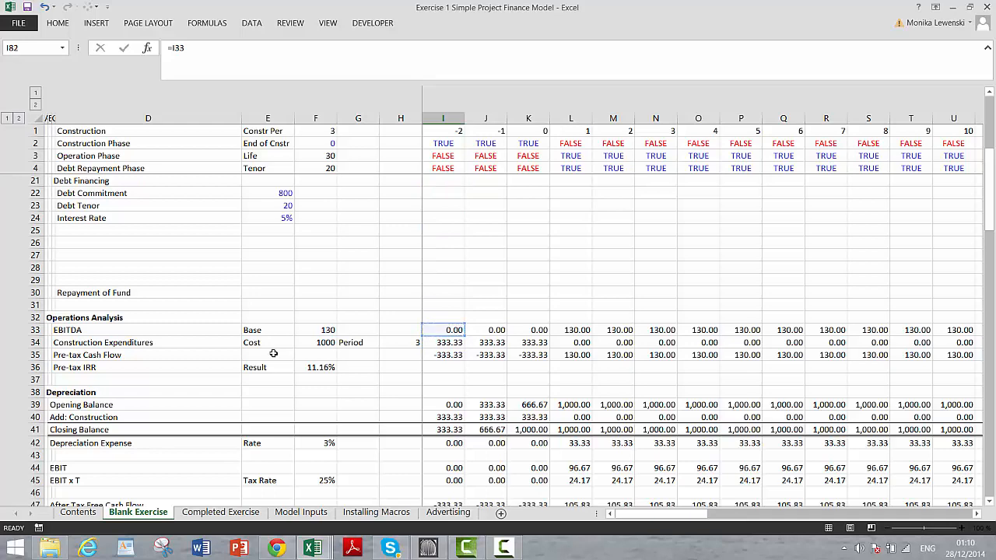
key(Return)
Calculate Less: Depreciation in I83 as IDC depreciation plus the plant's depreciation expense with =I77+I42
text(=)
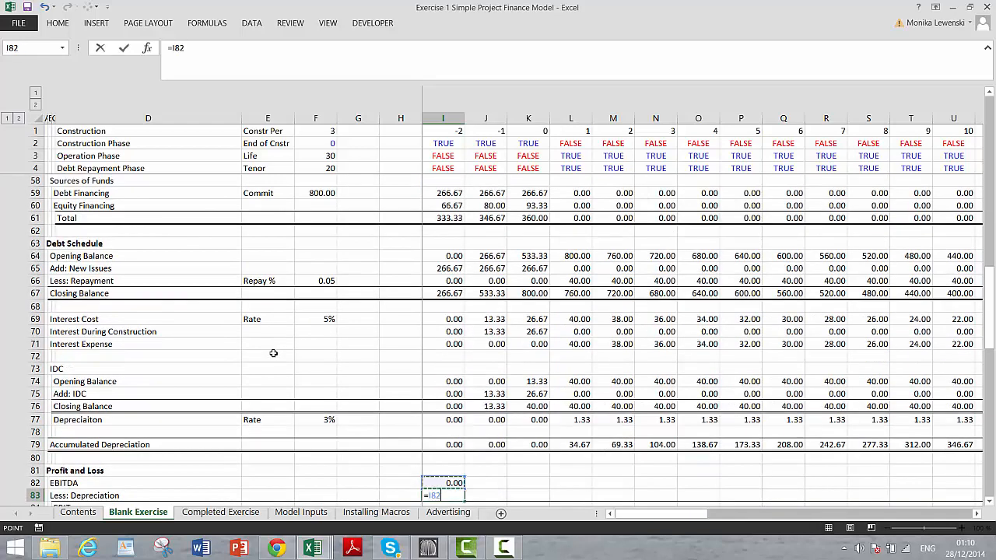
key(Up)
key(Up)
key(Up)
key(Up)
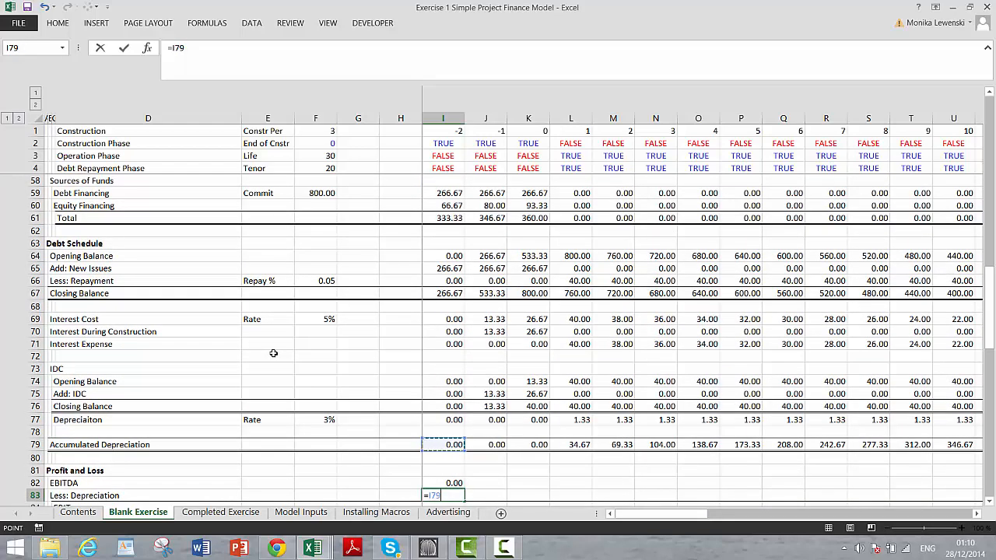
key(Up)
key(Up)
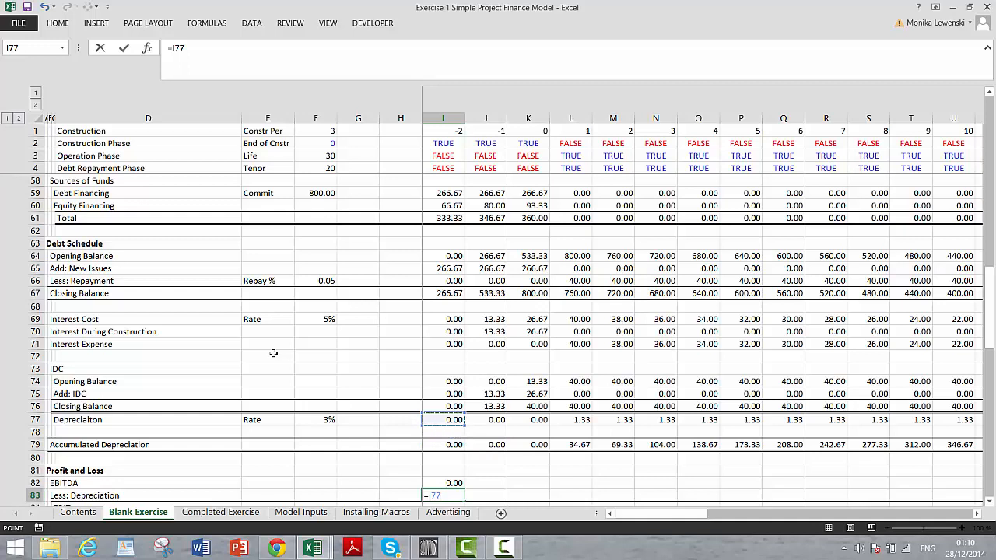
text(+)
key(Up)
key(Up)
key(Up)
key(Up)
key(Up)
key(Up)
key(Up)
key(Up)
key(Up)
key(Up)
key(Up)
key(Up)
key(Up)
key(Up)
key(Up)
key(Up)
key(Up)
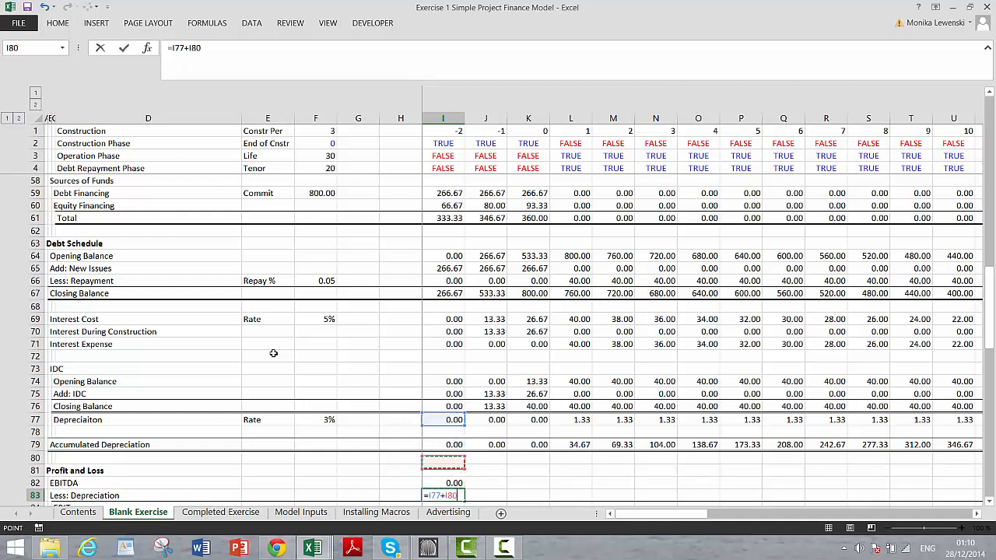
key(Up)
key(Up)
key(Up)
key(Up)
key(Up)
key(Up)
key(Up)
key(Up)
key(Up)
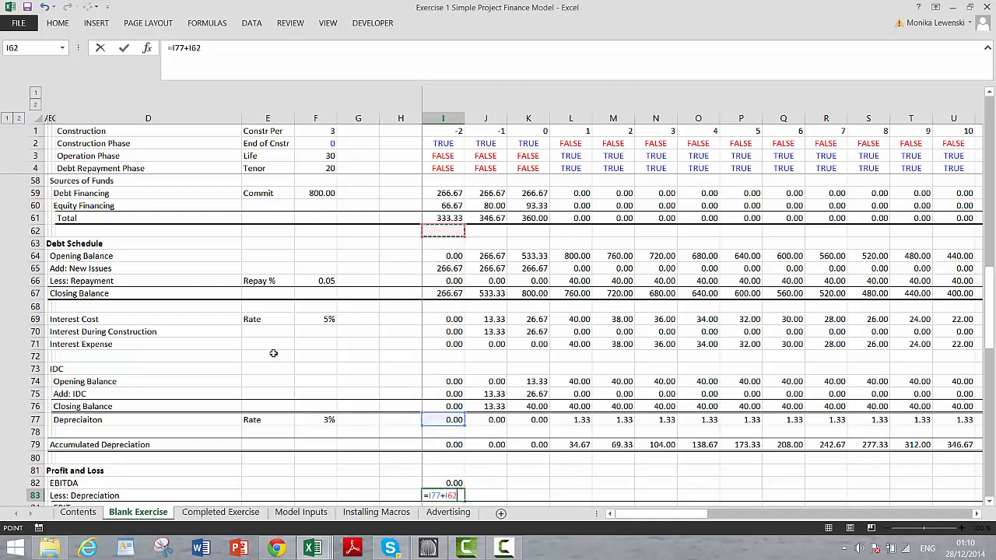
key(Up)
key(Up)
key(Up)
key(Up)
key(Up)
key(Up)
key(Up)
key(Up)
key(Up)
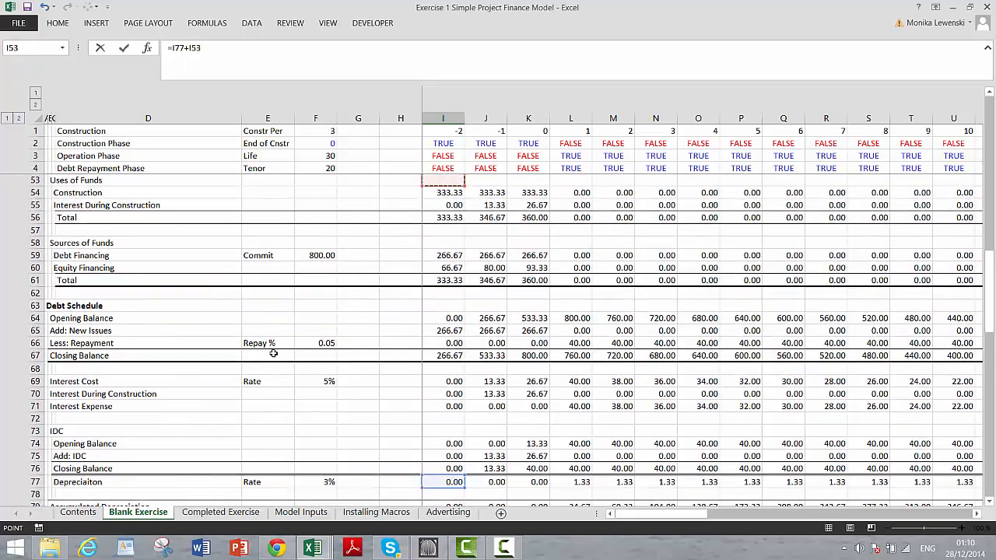
key(Up)
key(Up)
key(Up)
key(Up)
key(Up)
key(Up)
key(Up)
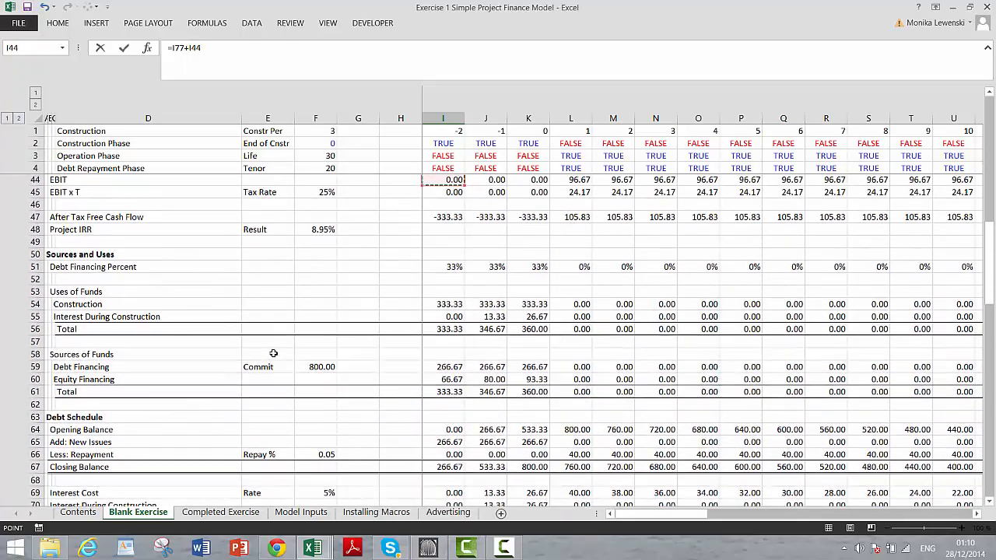
key(Down)
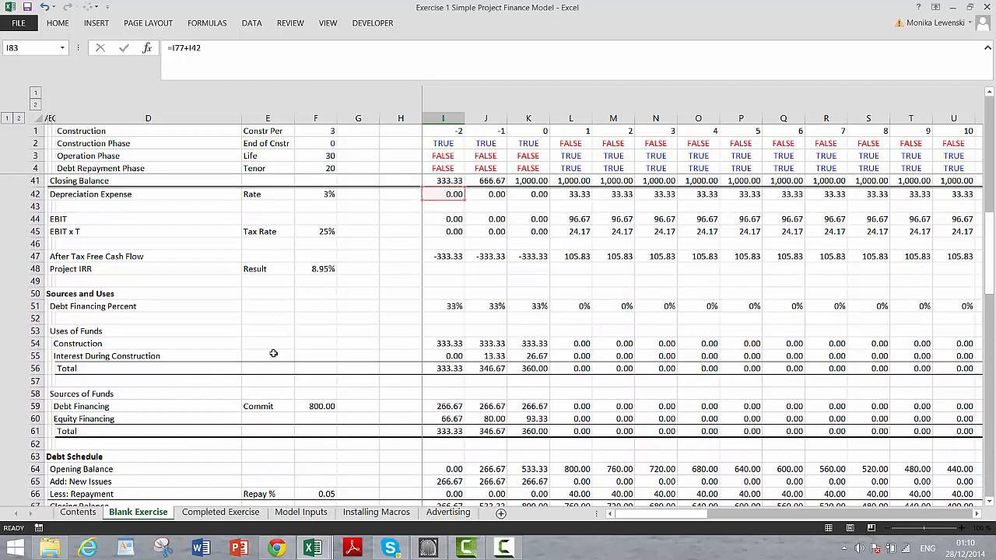
Calculate EBIT in I84 of Profit and Loss as EBITDA minus depreciation
key(Return)
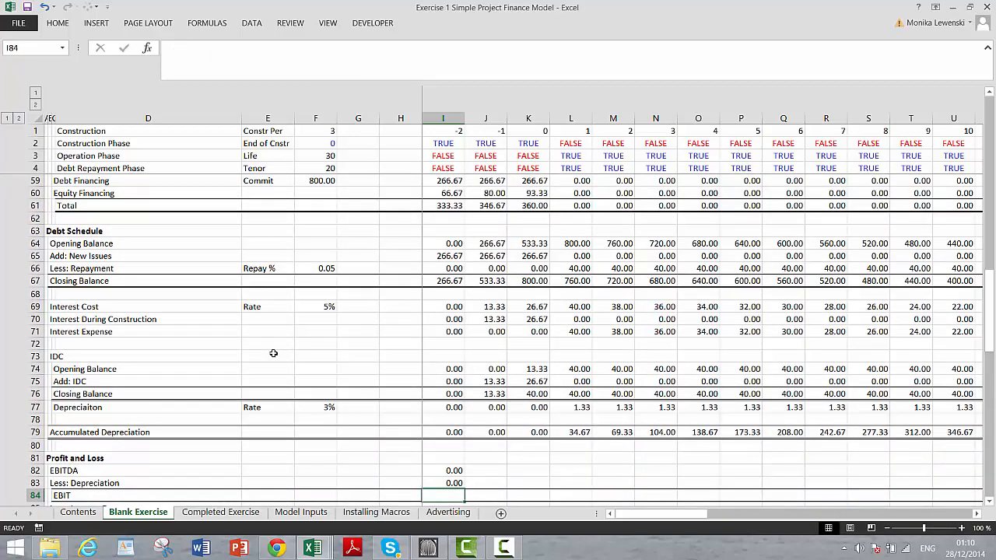
text(=)
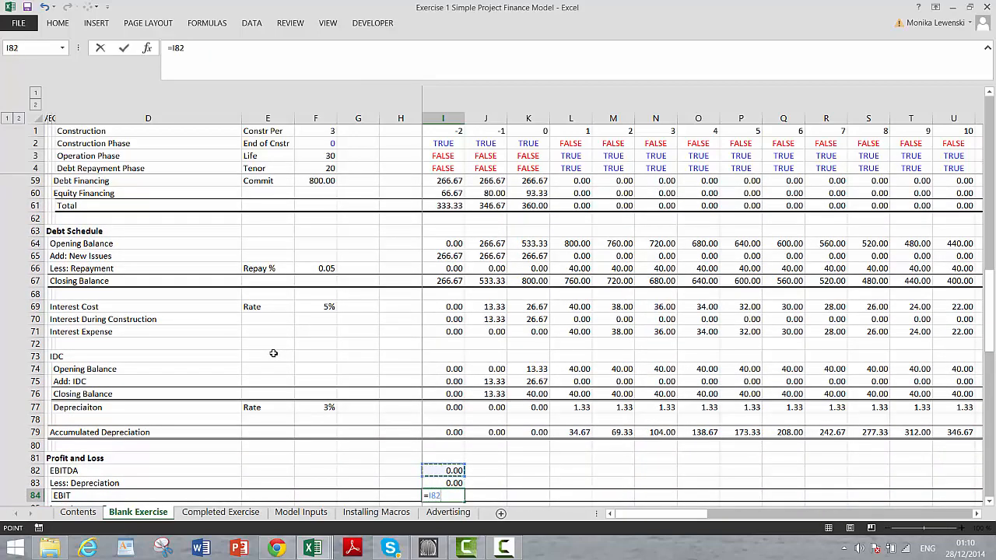
key(Return)
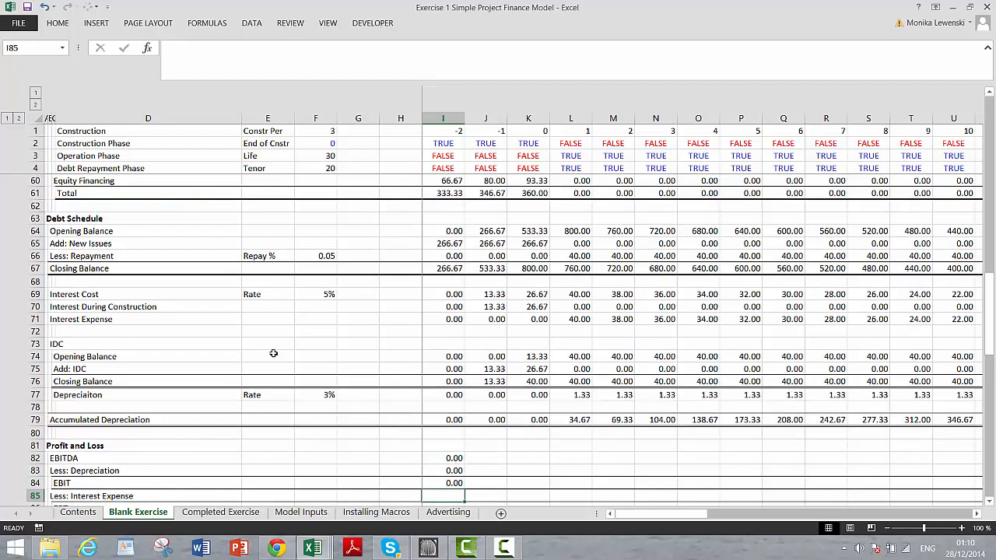
Link Less: Interest Expense in I85 to the Debt Schedule's Interest Expense in row 71
text(=)
key(Up)
key(Up)
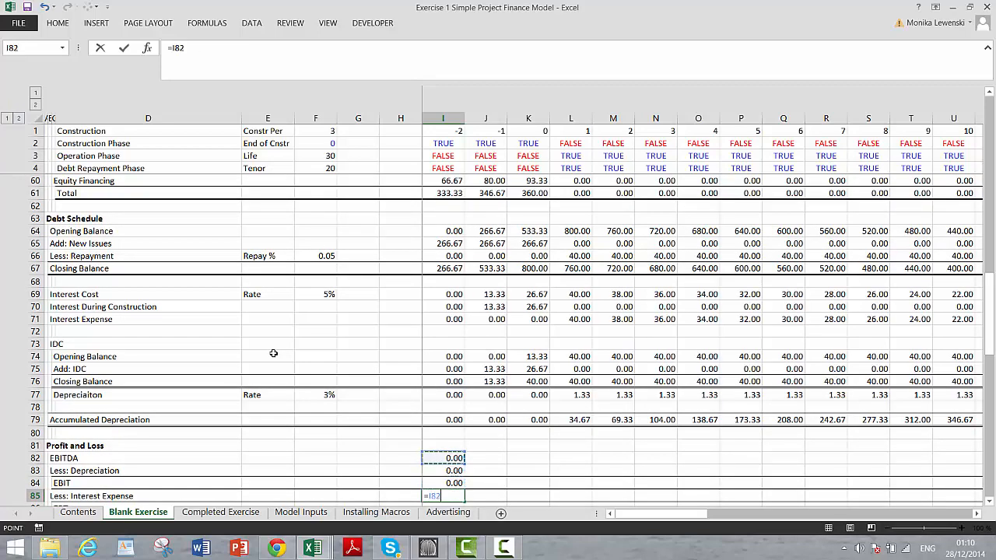
key(Up)
key(Up)
key(Up)
key(Up)
key(Up)
key(Up)
key(Up)
key(Up)
key(Up)
key(Up)
key(Up)
key(Return)
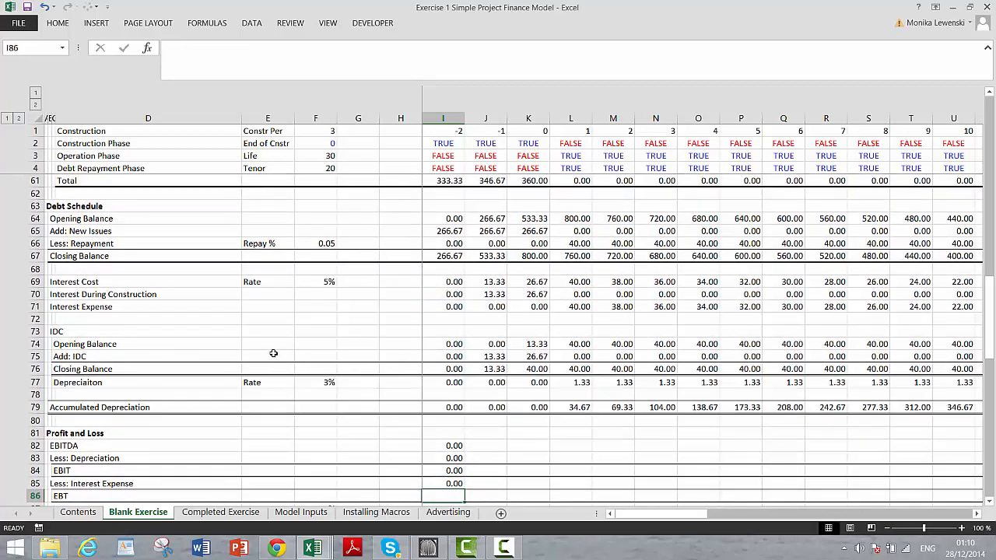
Calculate EBT in I86 with =I84-I85 and Less: Taxes in I87 with =I86*F87
text(=)
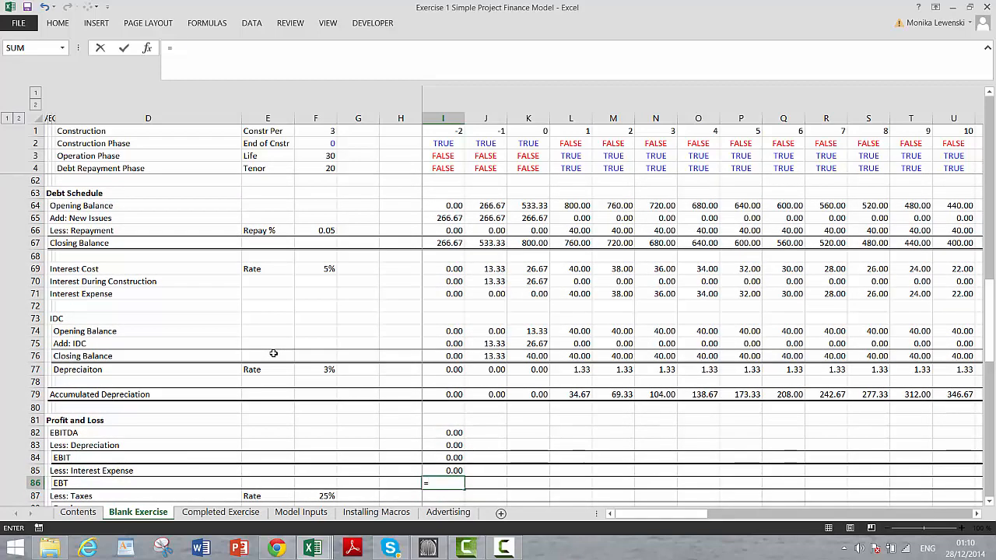
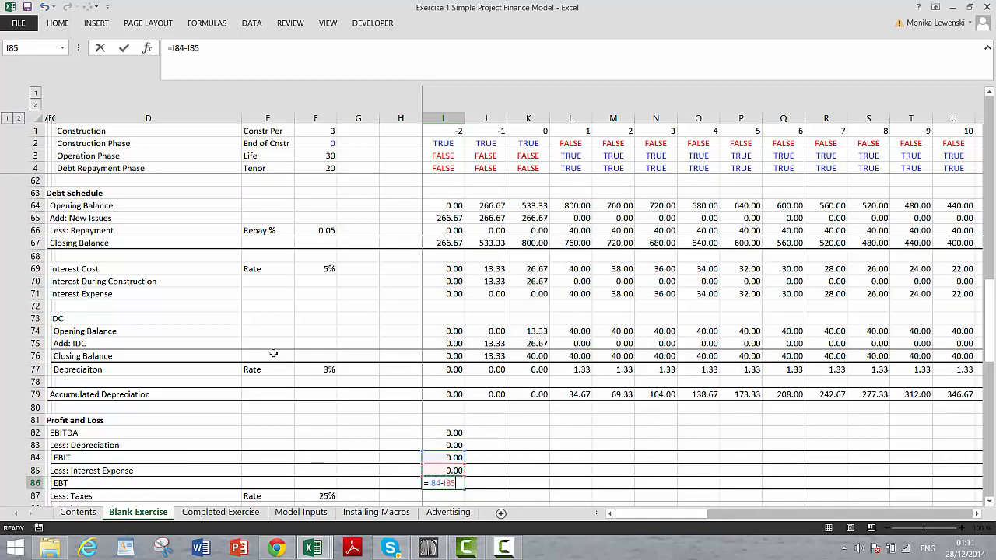
key(Return)
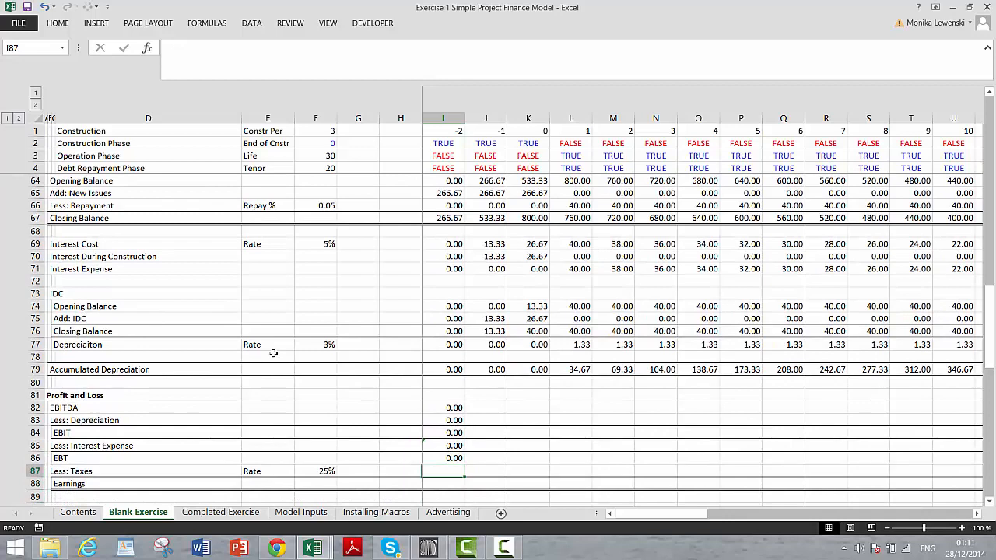
text(=I86)
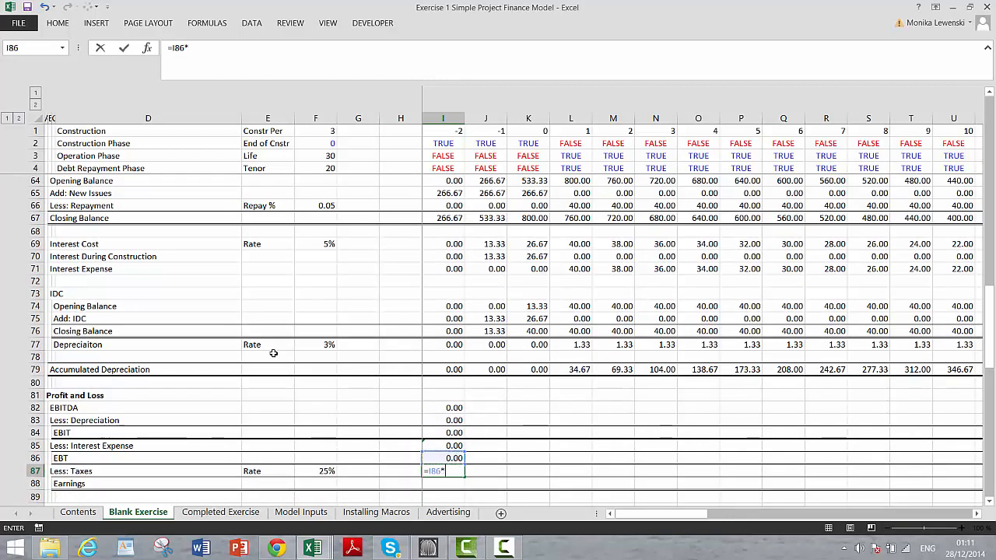
text(*)
key(Left)
key(Left)
key(Left)
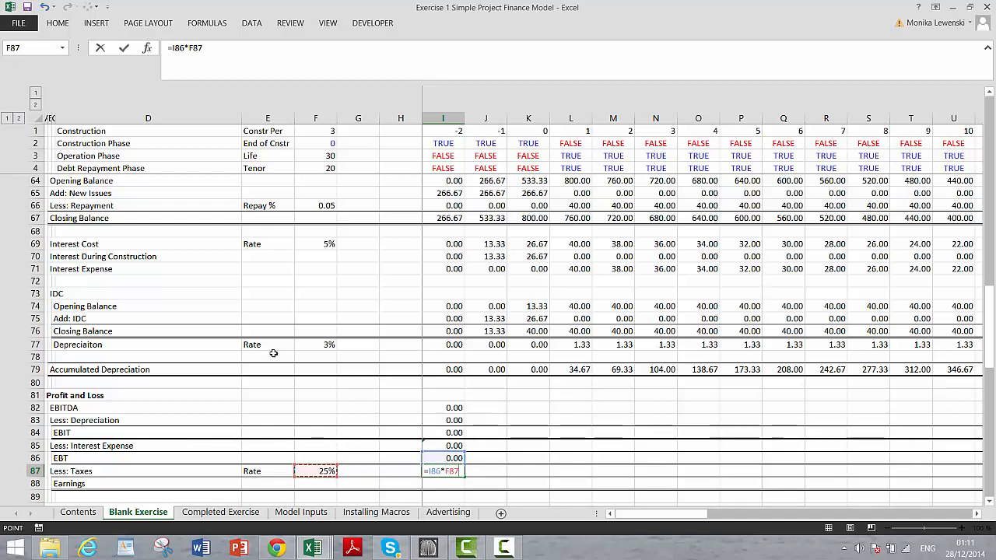
key(Return)
key(Return)
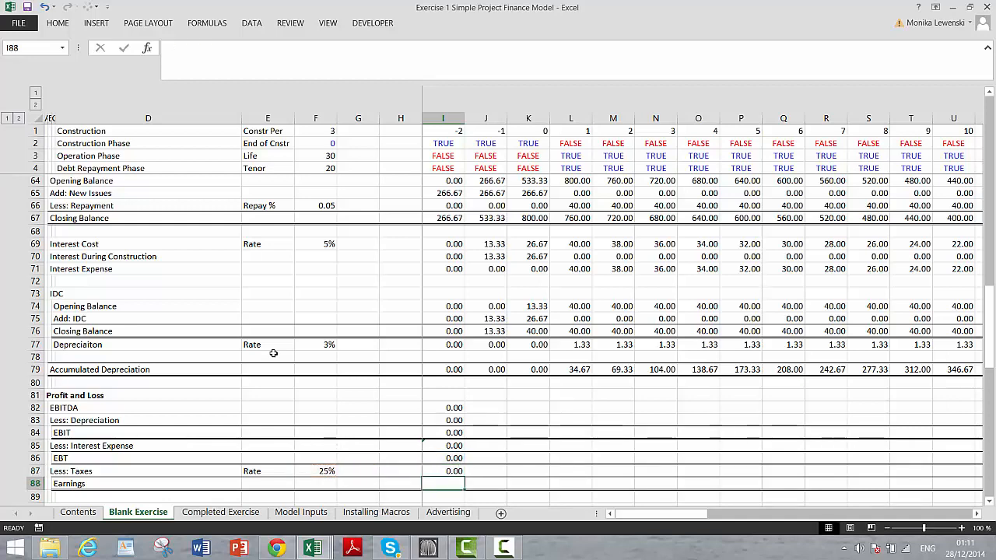
Calculate Earnings in I88 as EBT minus taxes
key(Up)
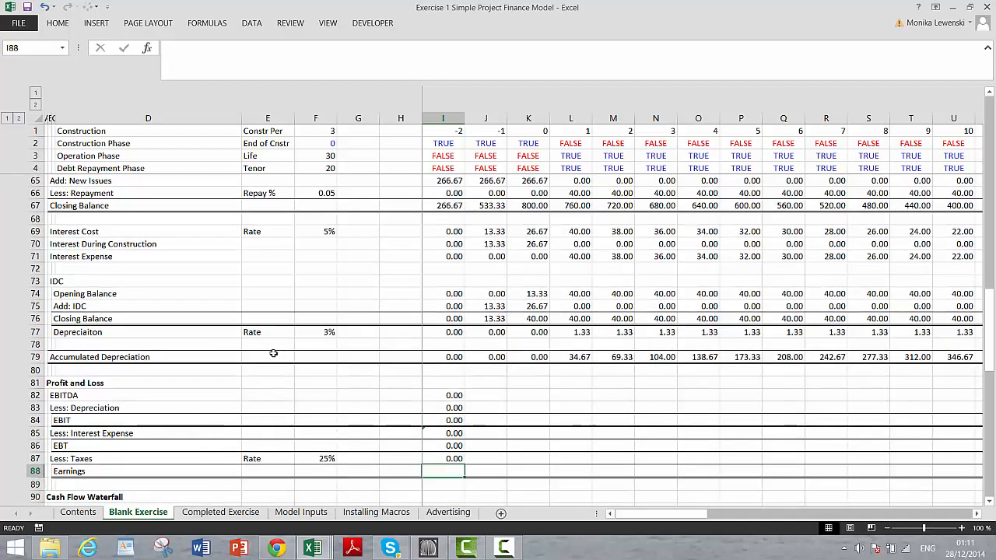
text(=)
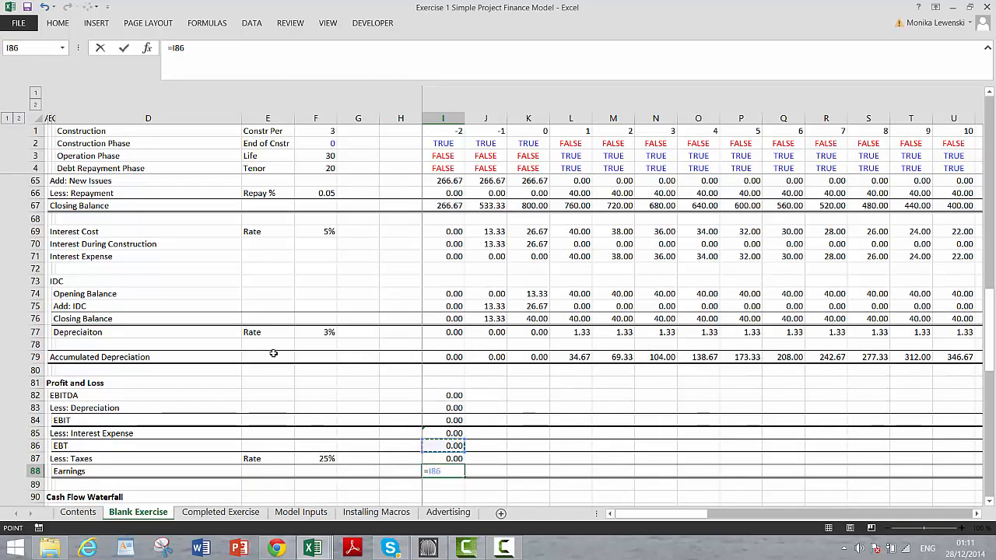
key(Return)
Link the Cash Flow Waterfall EBITDA in I91 to the Profit and Loss EBITDA
key(Return)
key(Return)
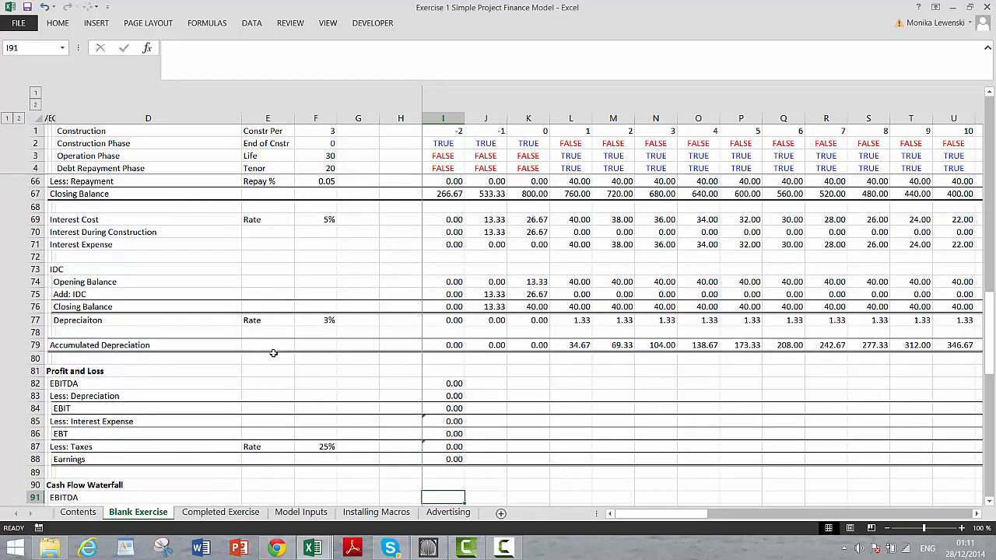
key(Down)
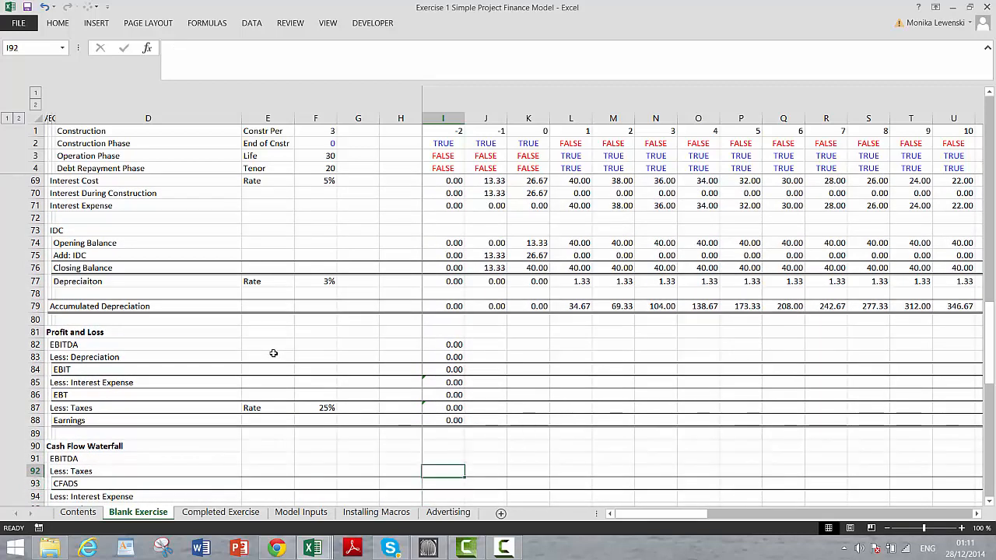
key(Up)
text(=)
key(Up)
key(Up)
key(Up)
key(Up)
key(Up)
key(Up)
key(Up)
key(Up)
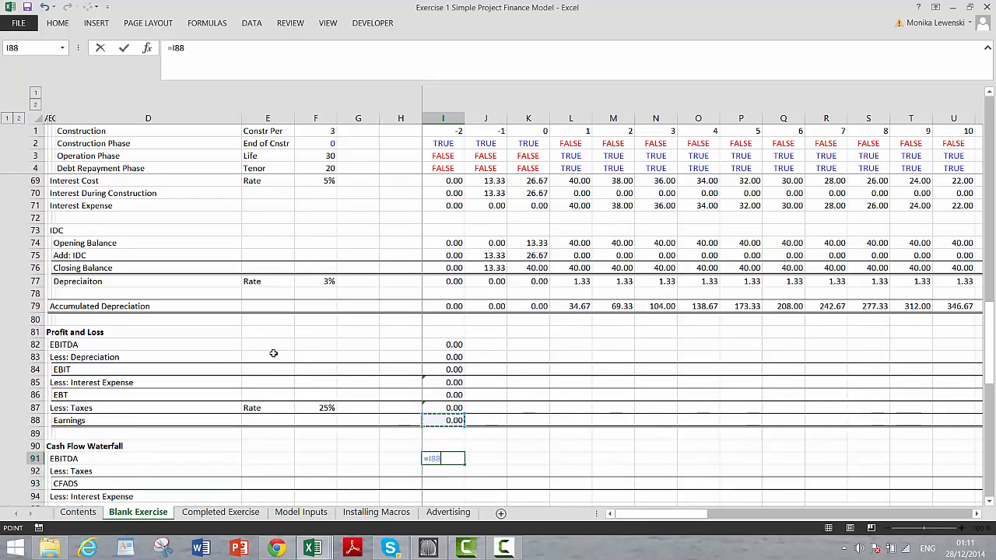
key(Return)
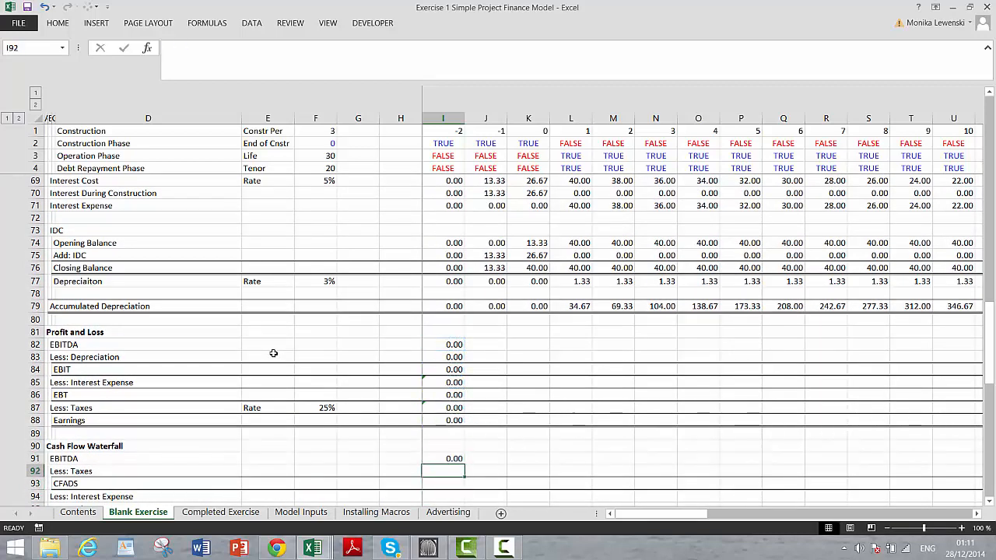
Link Less: Taxes in I92 of the Cash Flow Waterfall to the Profit and Loss taxes with =I87
text(=)
key(Up)
key(Up)
key(Up)
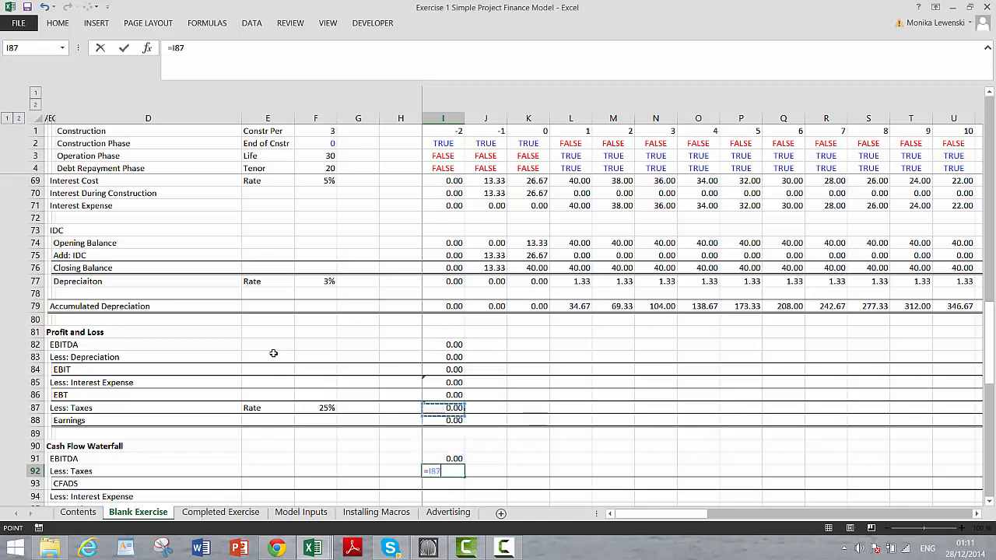
key(Return)
key(Down)
key(Up)
key(Up)
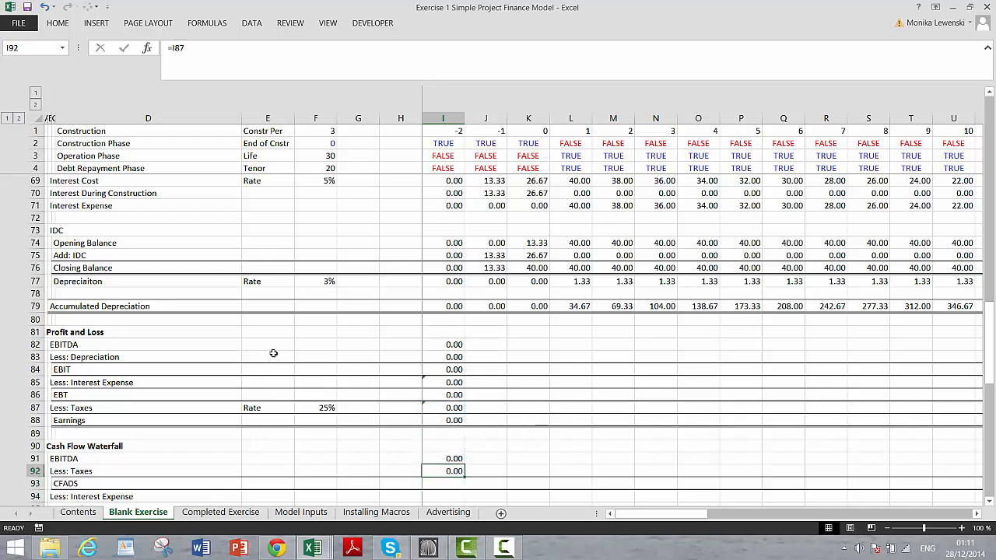
Calculate CFADS in I93 as the waterfall's EBITDA minus taxes
key(Down)
text(=)
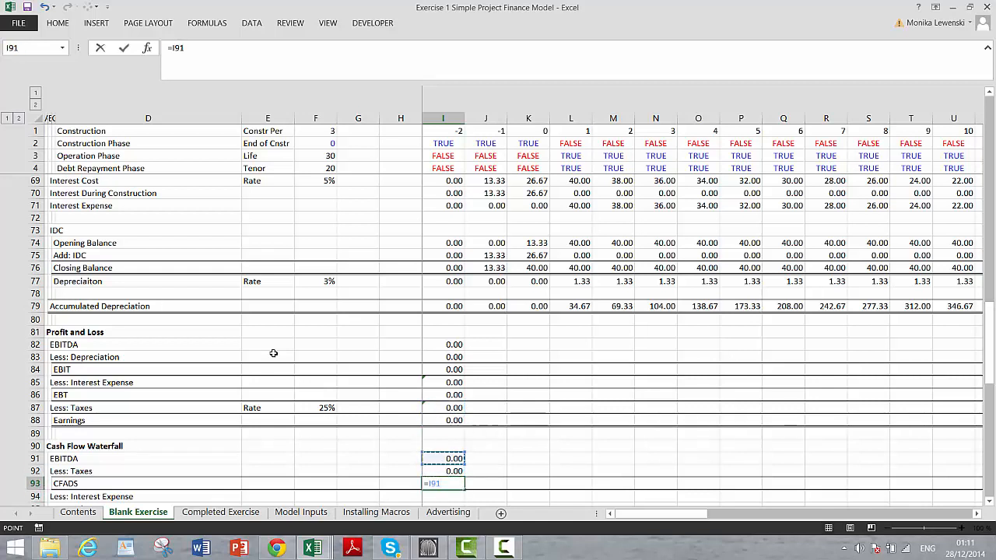
key(Return)
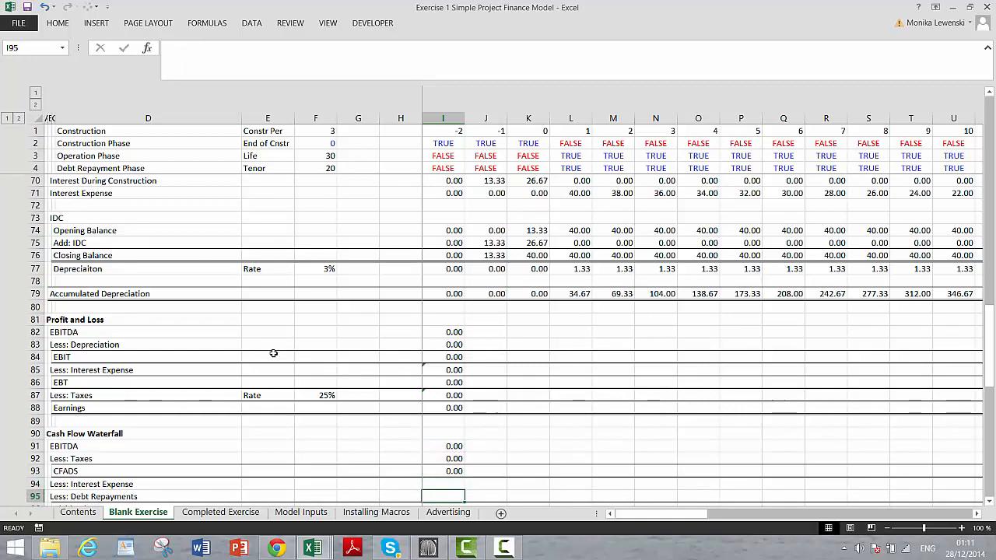
Link Less: Interest Expense in I94 of the Cash Flow Waterfall to the Debt Schedule's Interest Expense
text(=)
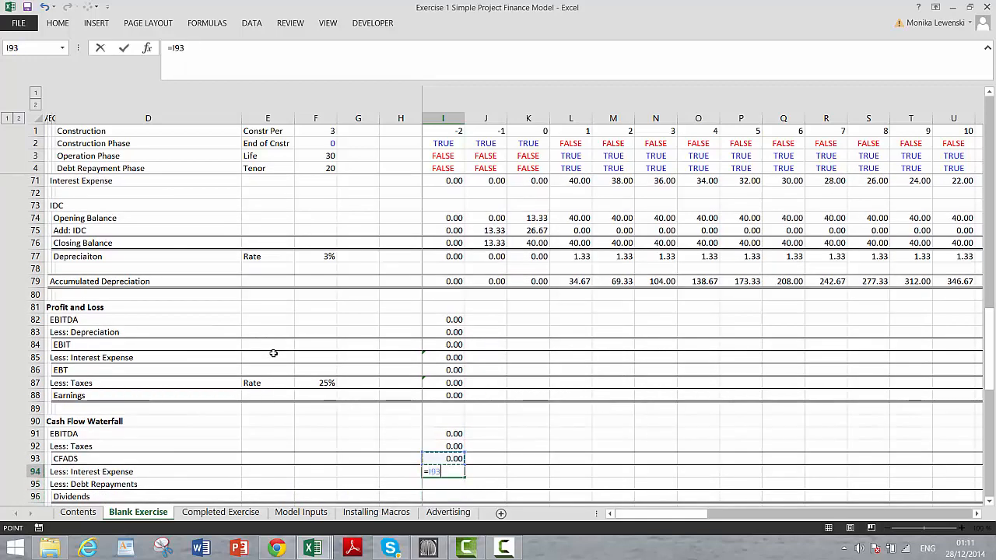
key(Up)
key(Up)
key(Up)
key(Up)
key(Up)
key(Up)
key(Up)
key(Up)
key(Up)
key(Up)
key(Up)
key(Up)
key(Up)
key(Up)
key(Up)
key(Up)
key(Up)
key(Up)
key(Up)
key(Up)
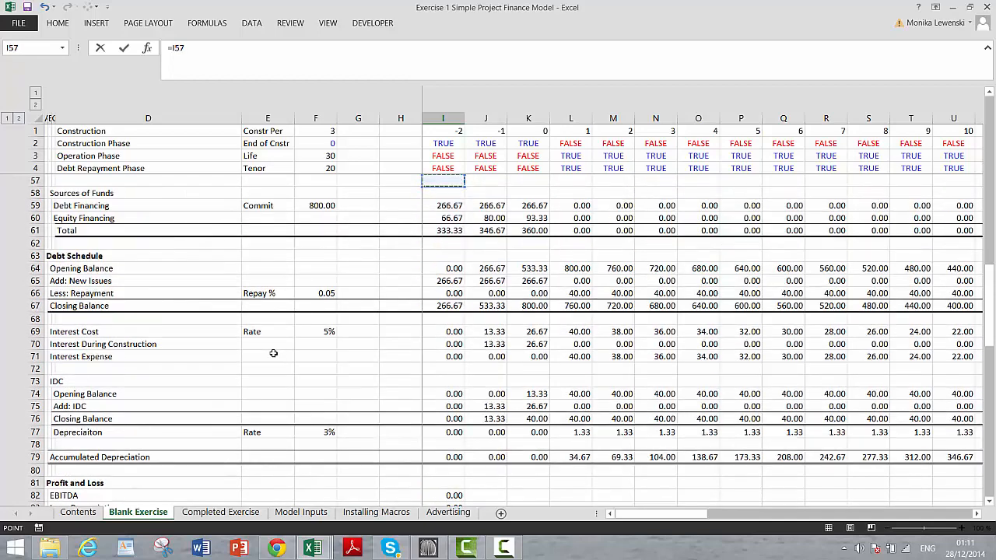
key(Down)
key(Down)
key(Down)
key(Down)
key(Down)
key(Down)
key(Down)
key(Down)
key(Down)
key(Down)
key(Down)
key(Down)
key(Down)
key(Return)
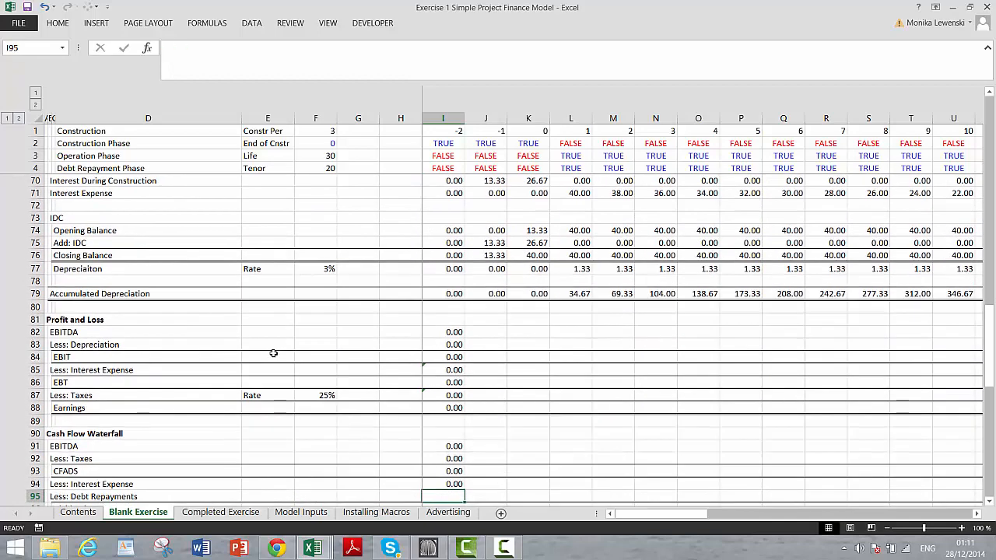
Link Less: Debt Repayments in I95 to the Debt Schedule's Less: Repayment row
text(=)
key(Up)
key(Up)
key(Up)
key(Up)
key(Up)
key(Up)
key(Up)
key(Up)
key(Up)
key(Up)
key(Up)
key(Up)
key(Up)
key(Up)
key(Up)
key(Up)
key(Up)
key(Up)
key(Up)
key(Up)
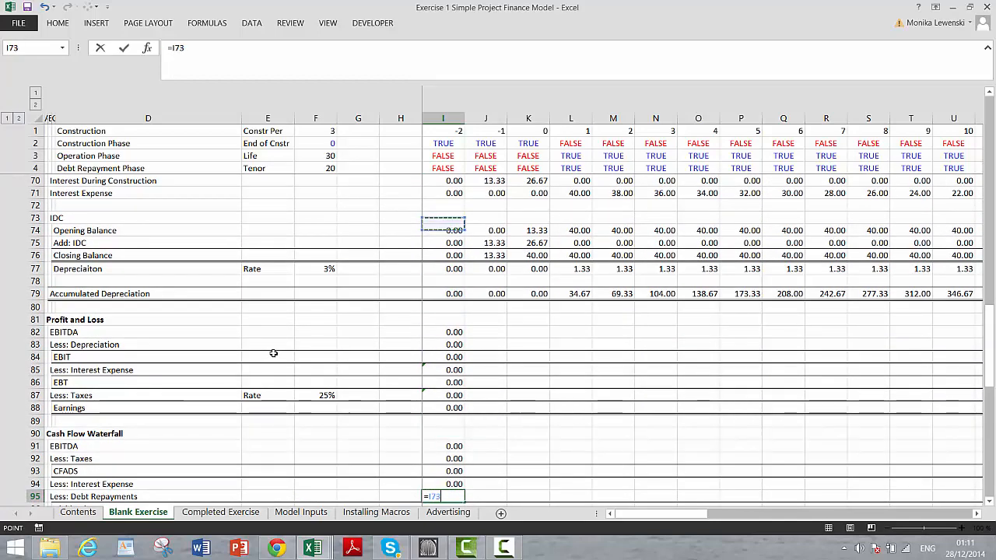
key(Down)
key(Down)
key(Down)
key(Down)
key(Down)
key(Down)
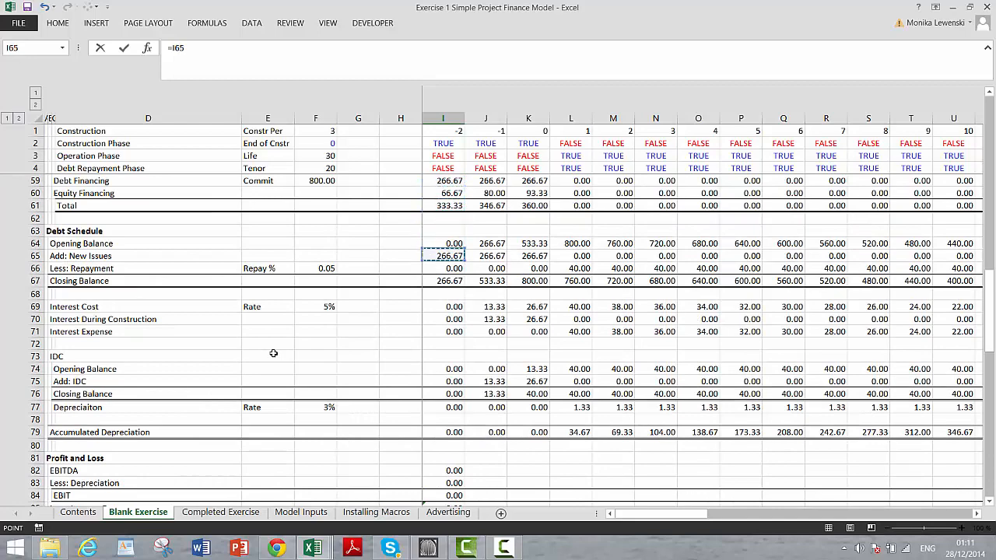
key(Return)
Calculate Dividends in I96 as CFADS less interest and debt repayments with =I93-I94-I95
text(=)
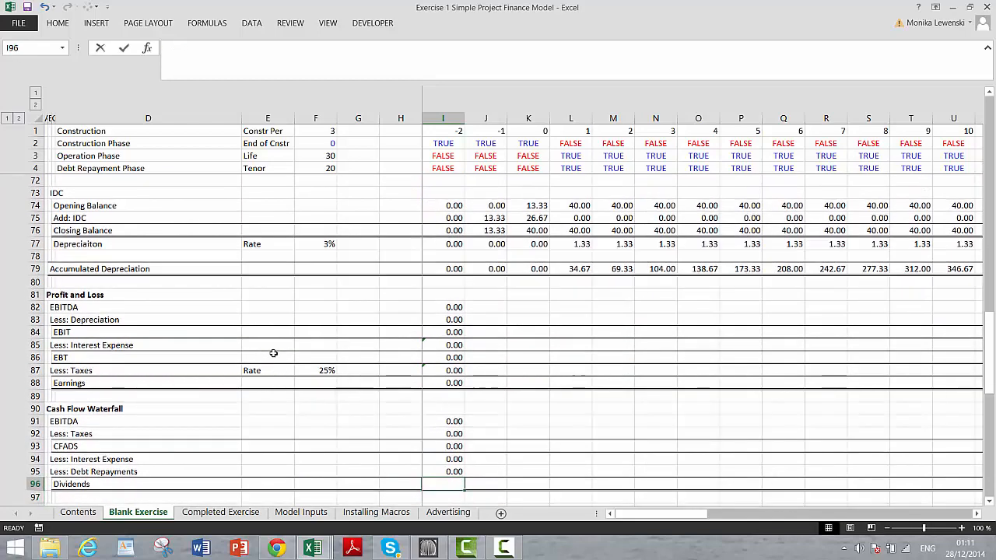
key(Up)
key(Up)
key(Up)
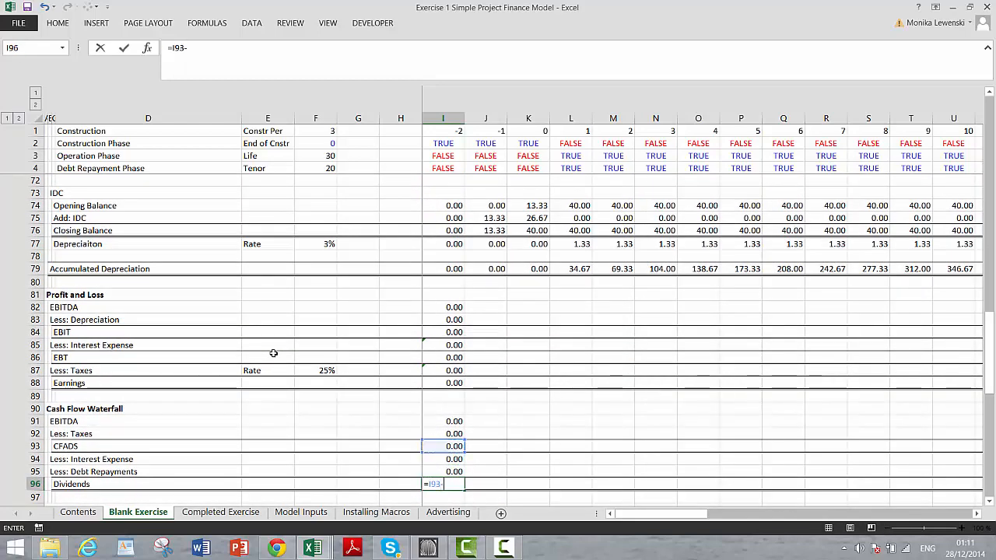
text(-)
key(Up)
text(-)
key(Up)
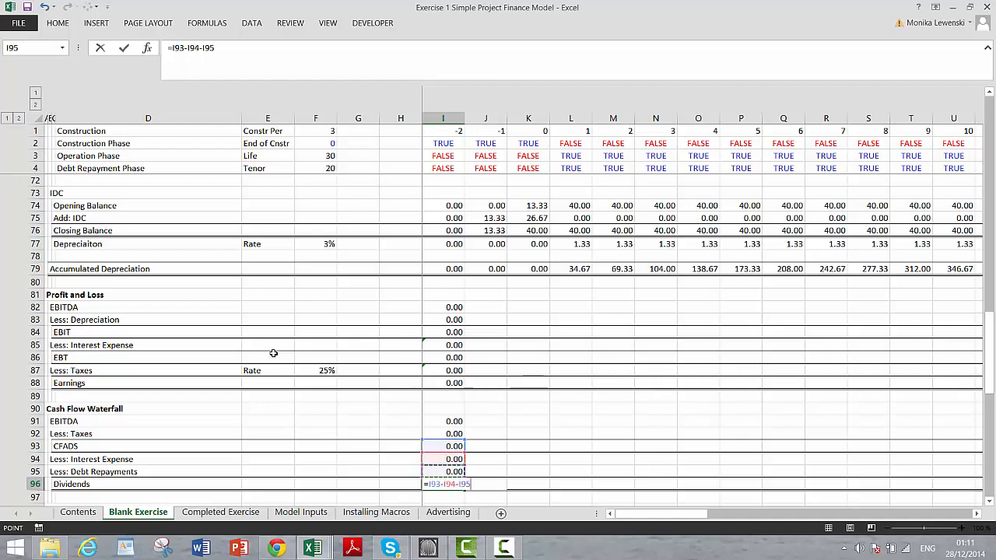
key(Return)
Link CFADS in I99 of the Debt Service Coverage section to the Cash Flow Waterfall's CFADS
key(Down)
key(Down)
key(Down)
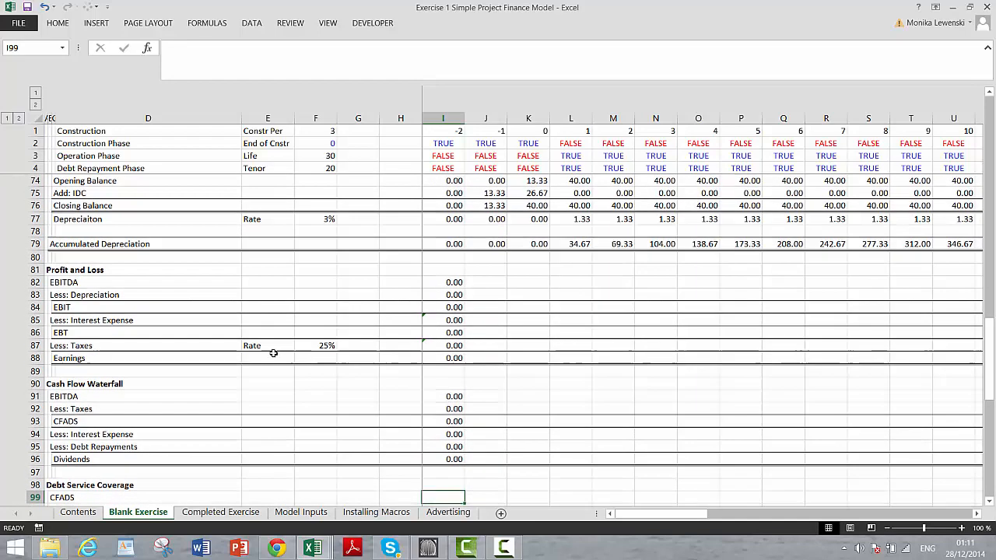
key(Up)
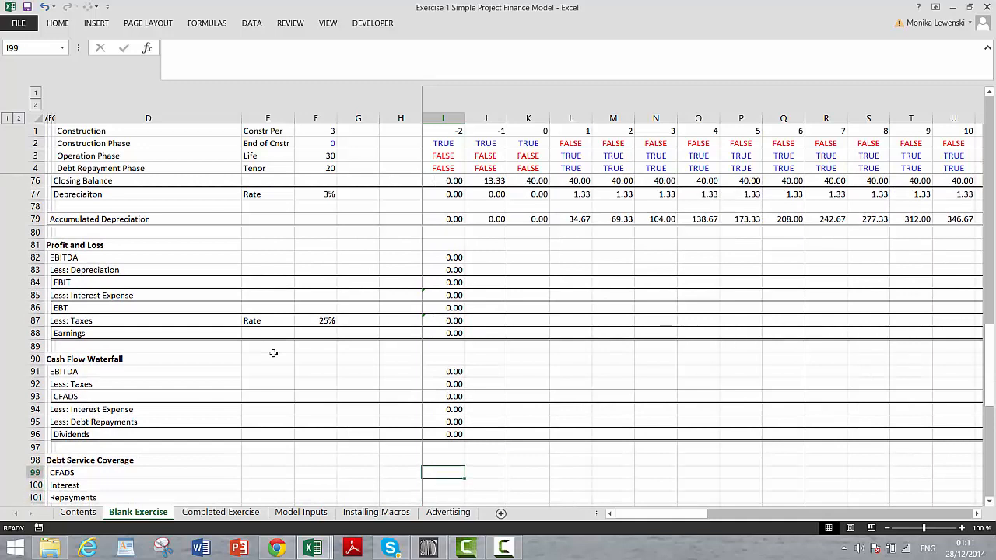
text(=)
key(Up)
key(Up)
key(Up)
key(Up)
key(Up)
key(Up)
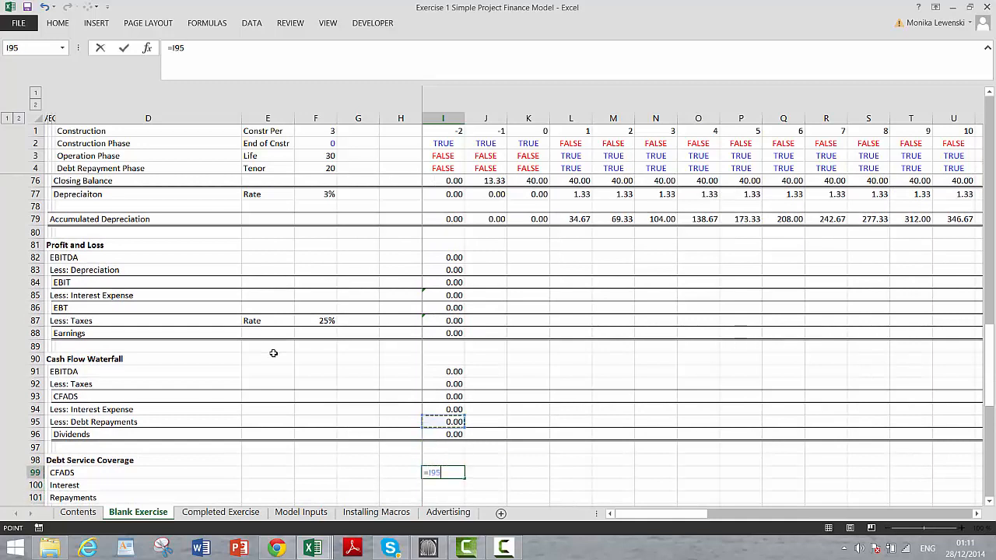
key(Return)
Delete the Interest, Repayments, Total and blank rows between CFADS and DSCR in the Debt Service Coverage section
key(Down)
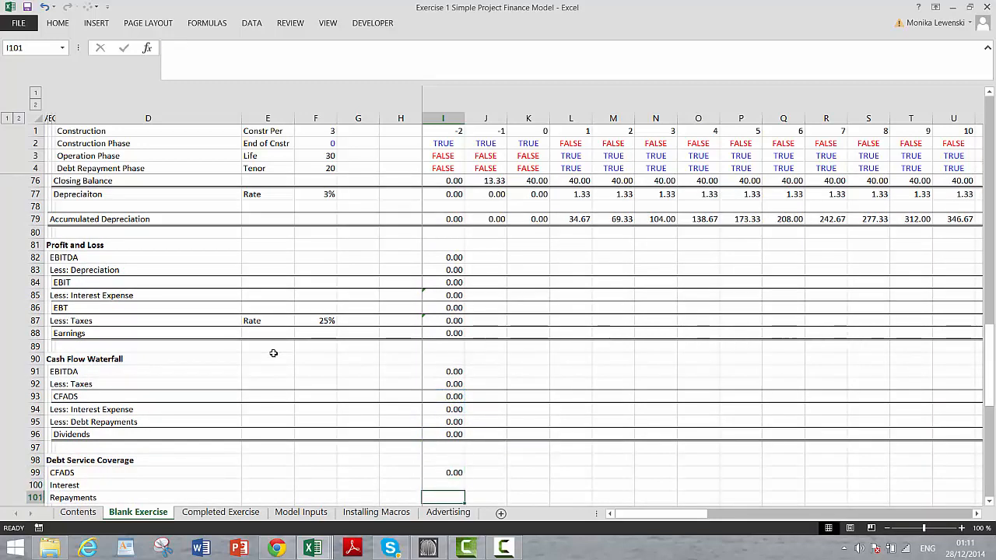
key(Up)
key(Down)
key(Down)
key(Up)
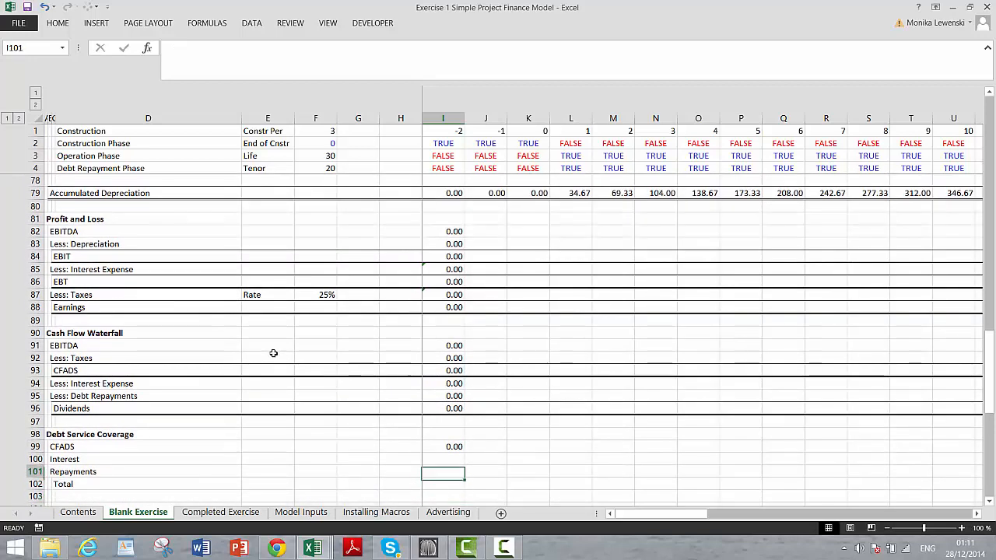
key(Up)
key(Left)
key(Left)
key(Left)
key(Left)
key(Left)
key(Left)
key(Left)
key(Left)
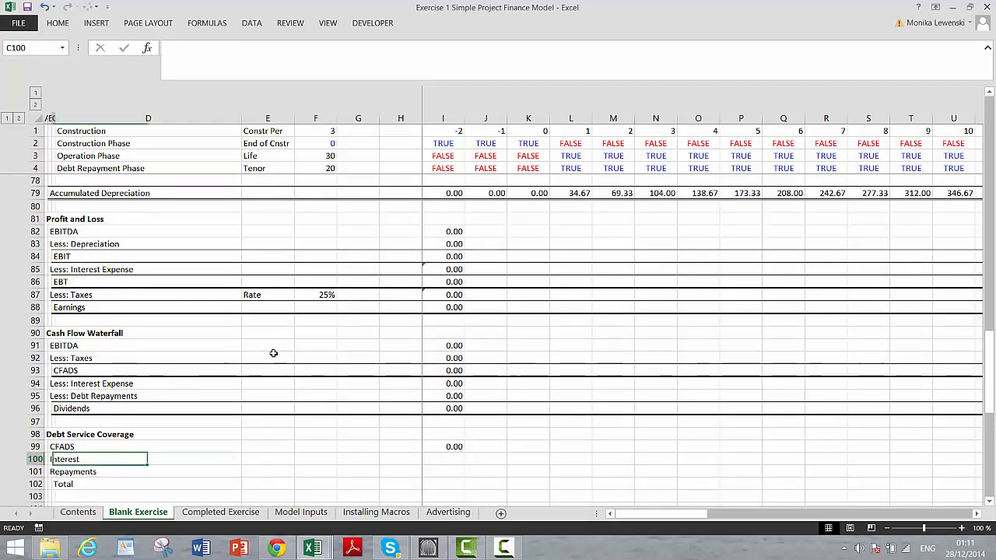
key(shift+space)
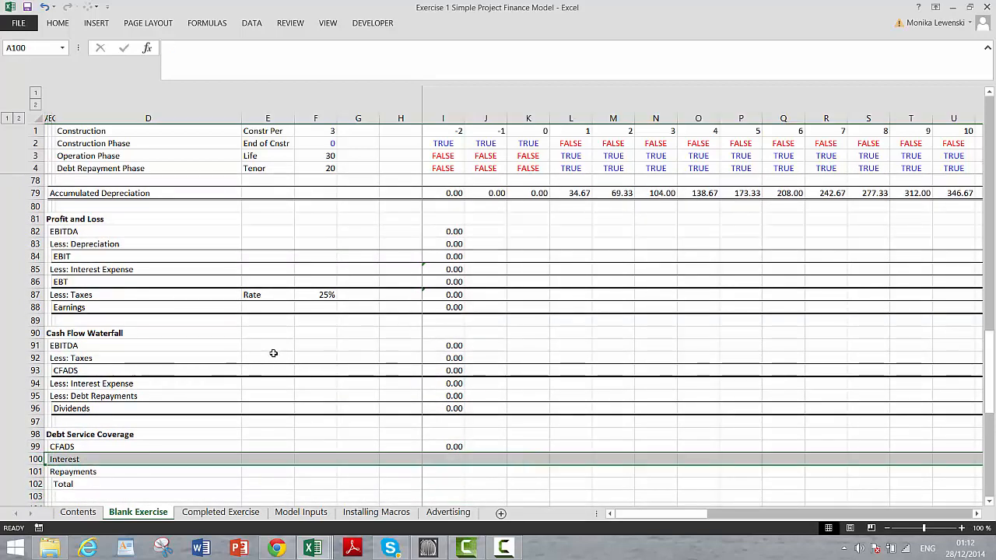
key(ctrl+shift+plus)
key(Right)
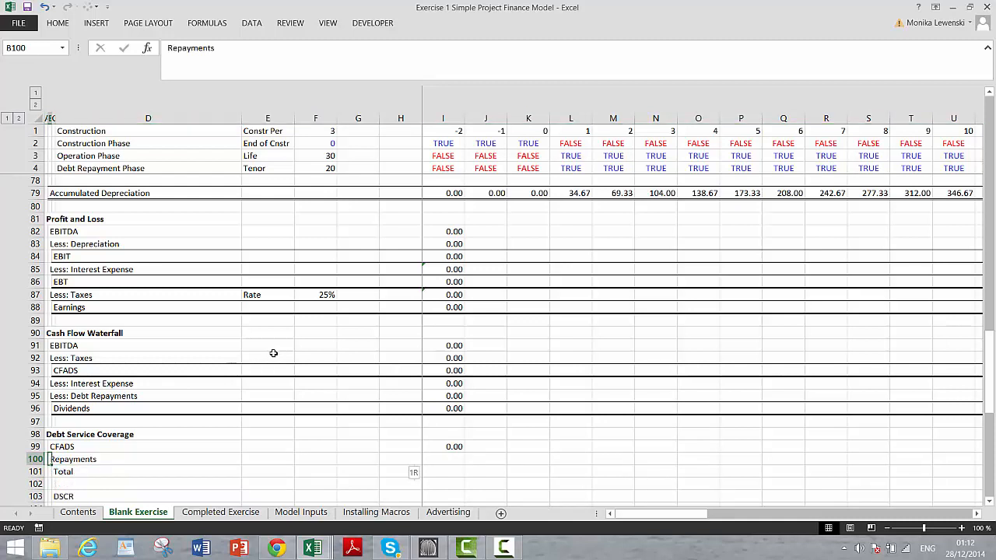
key(shift+space)
key(ctrl+minus)
key(ctrl+minus)
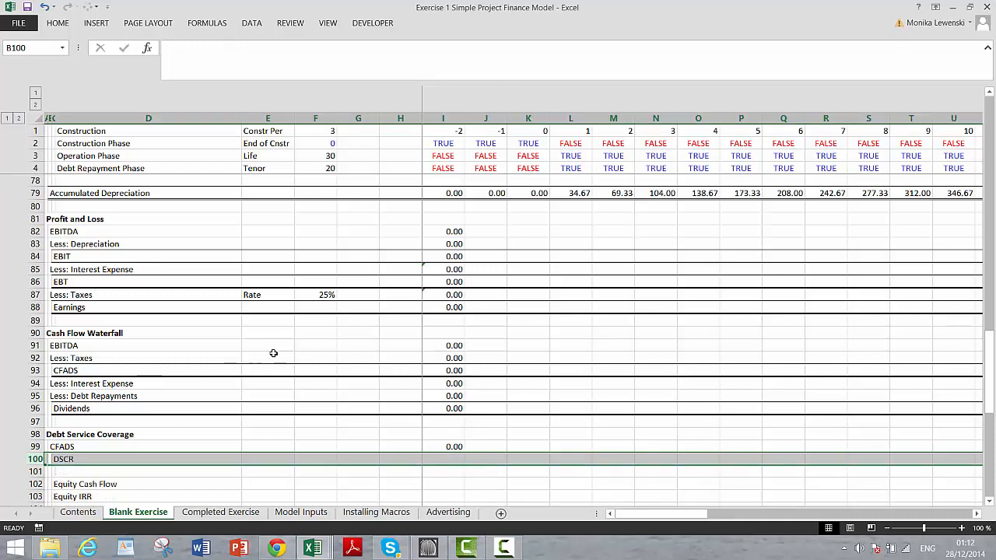
Insert a new row 100 above DSCR and label it Debt Service in column B
key(ctrl+plus)
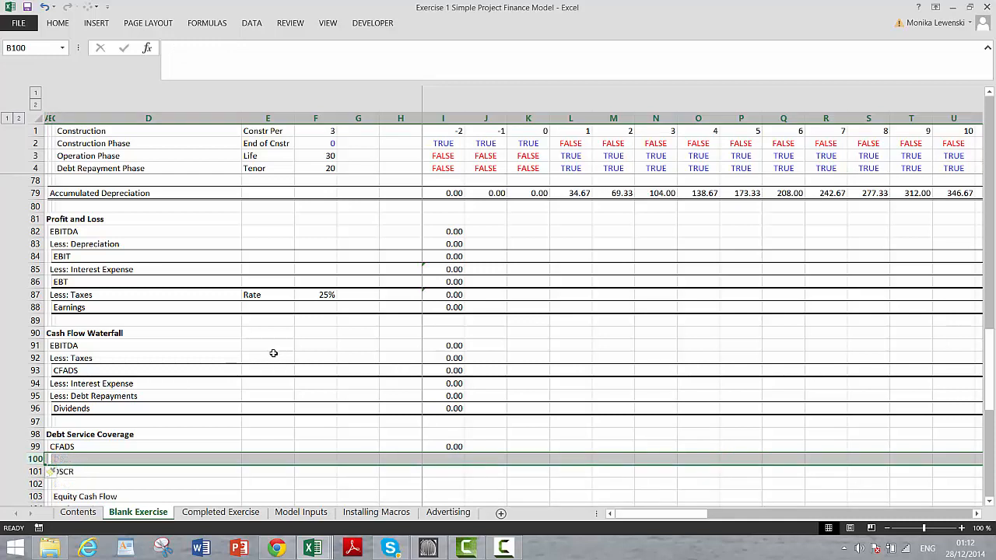
text(Debt)
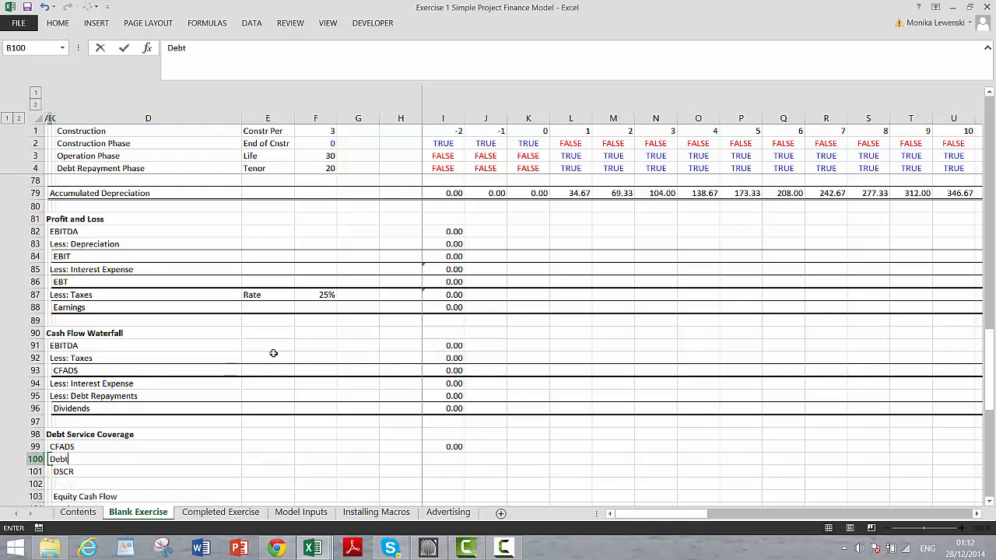
text( Service)
Calculate Debt Service in I100 as interest expense plus debt repayments with =I94+I95
key(Right)
key(Right)
key(Right)
key(Right)
key(Right)
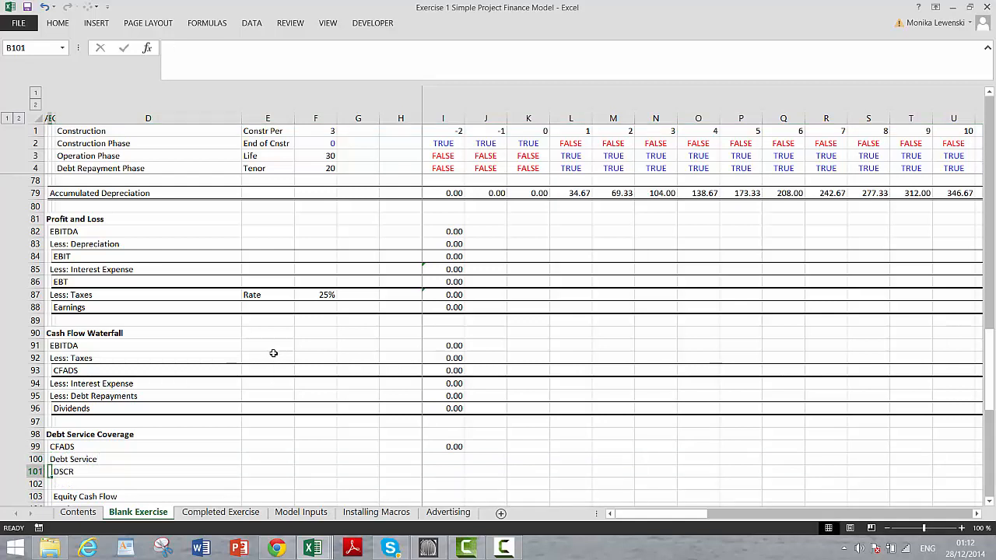
key(Right)
key(Right)
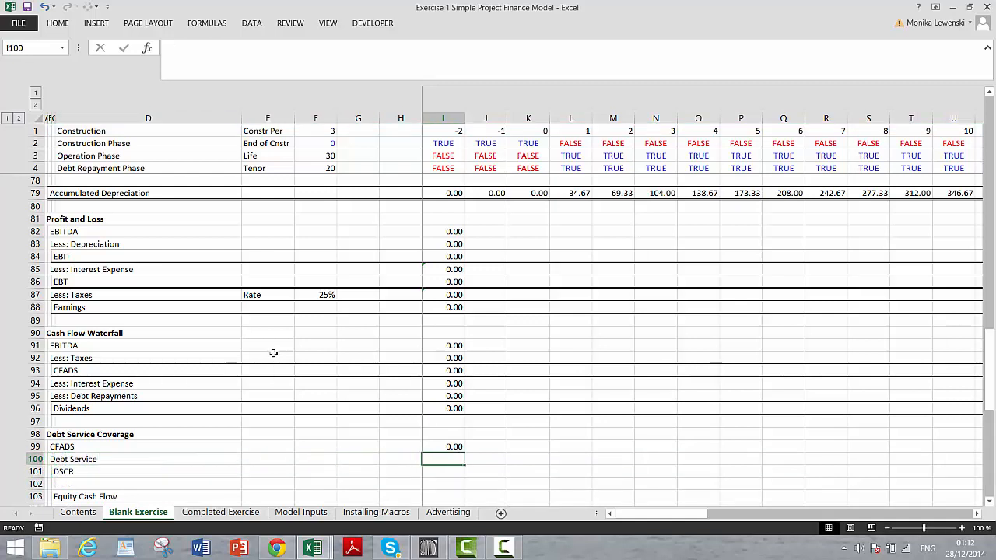
text(=)
key(Up)
key(Up)
key(Up)
key(Up)
key(Up)
key(Up)
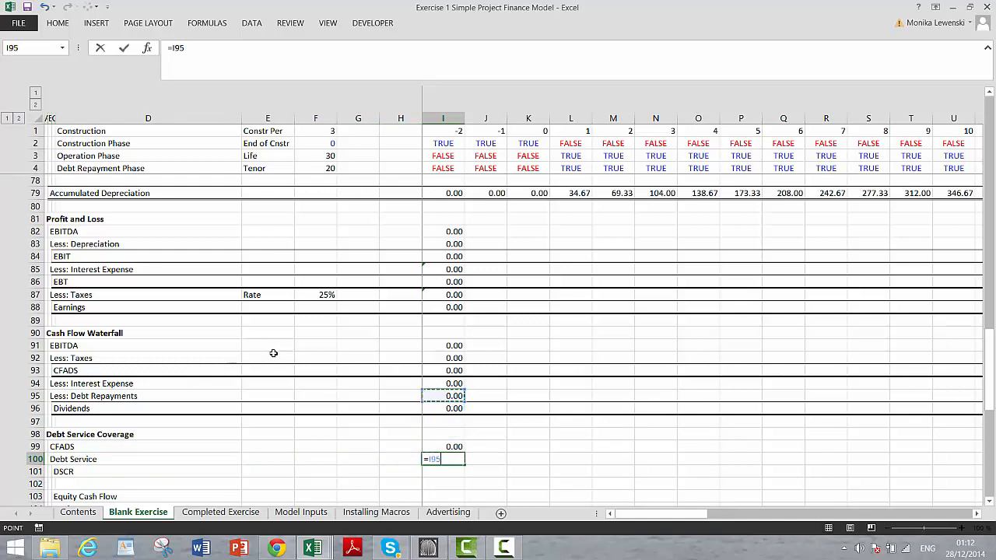
text(+)
key(Up)
key(Up)
key(Up)
key(Up)
key(Up)
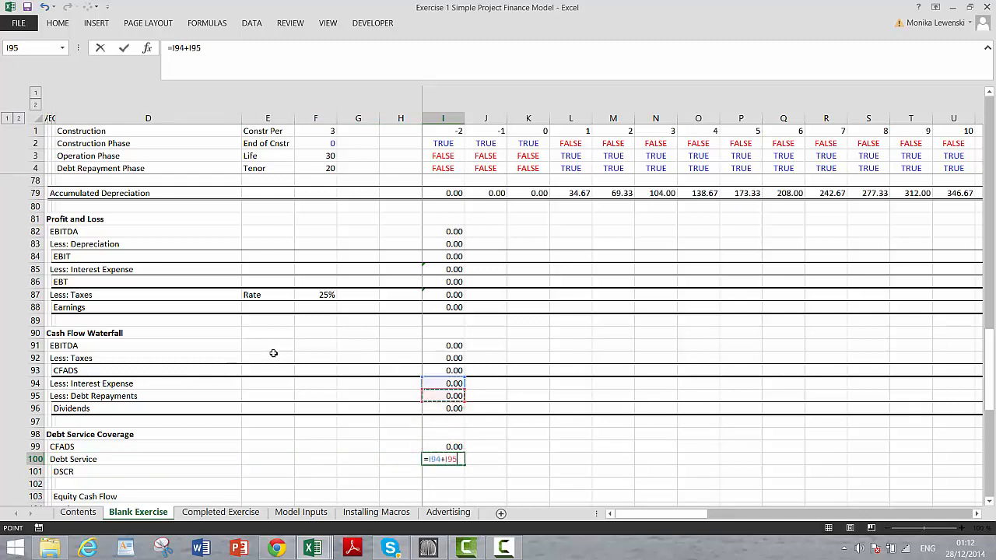
key(Return)
Calculate DSCR in I101 as CFADS over debt service whenever debt service exists, with =IF(I100;I99/I100)
text(=)
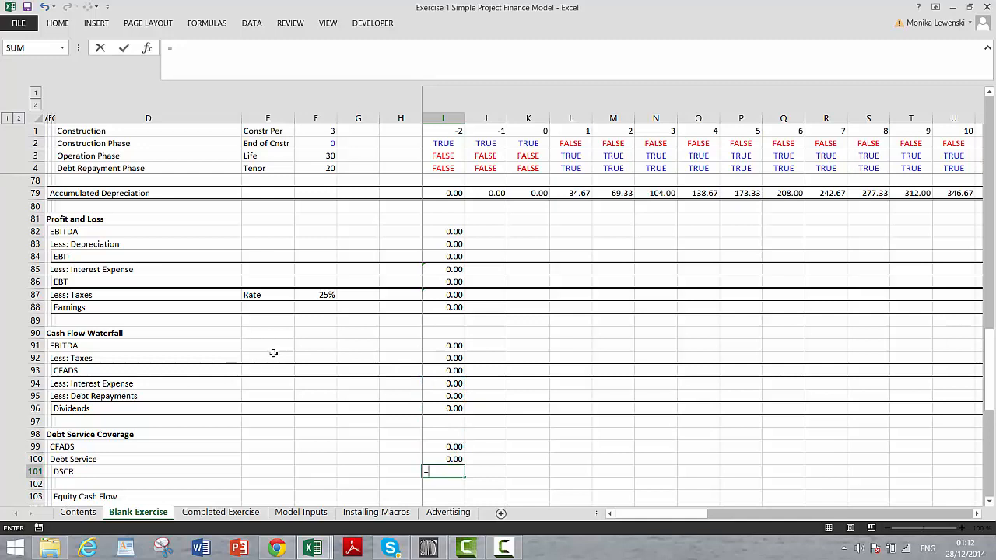
text(if()
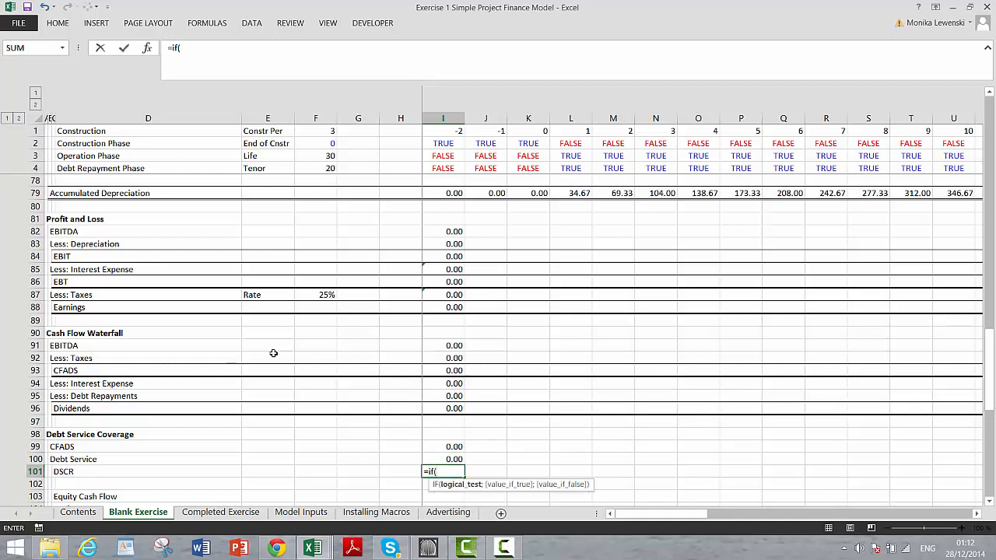
key(Up)
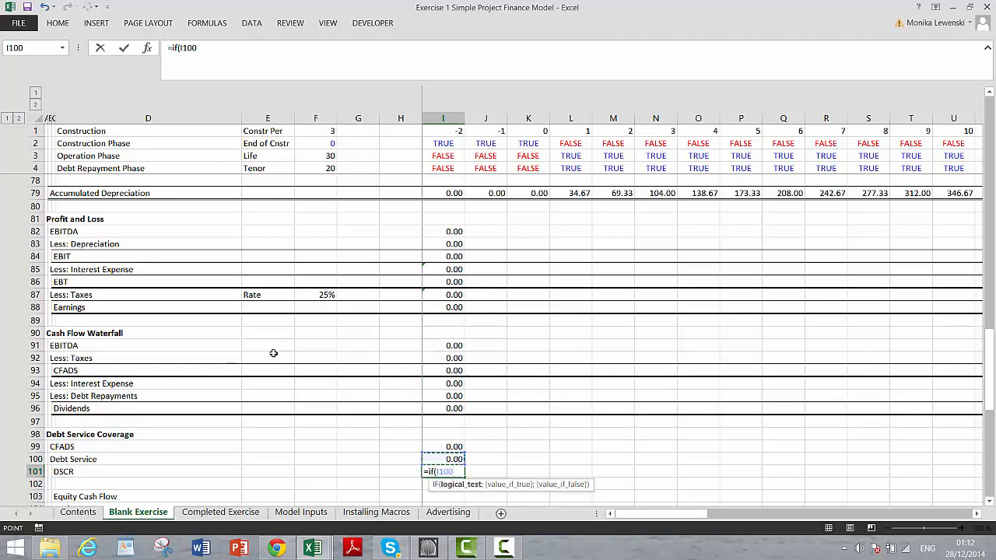
text(;)
key(Up)
text(/)
key(Up)
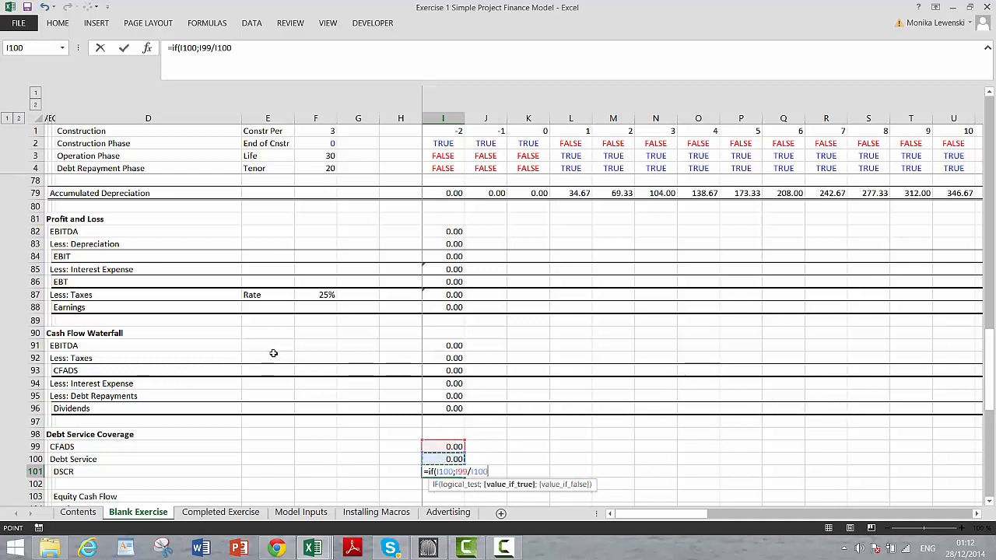
key(Return)
Fill the CFADS, Debt Service and DSCR formulas in I99:I101 rightward across the timeline to column BI
key(Up)
key(Up)
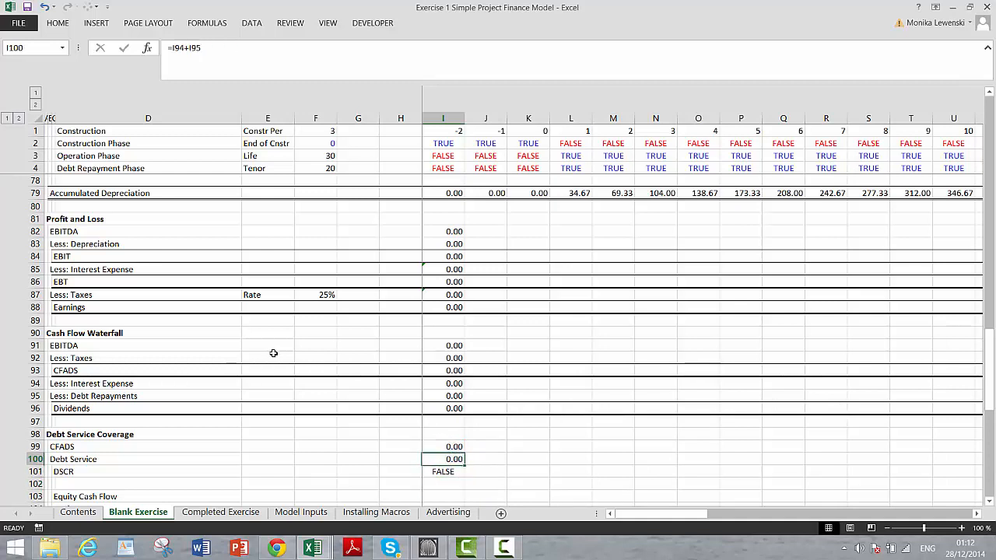
key(Up)
key(shift+Down)
key(shift+Down)
key(ctrl+shift+Right)
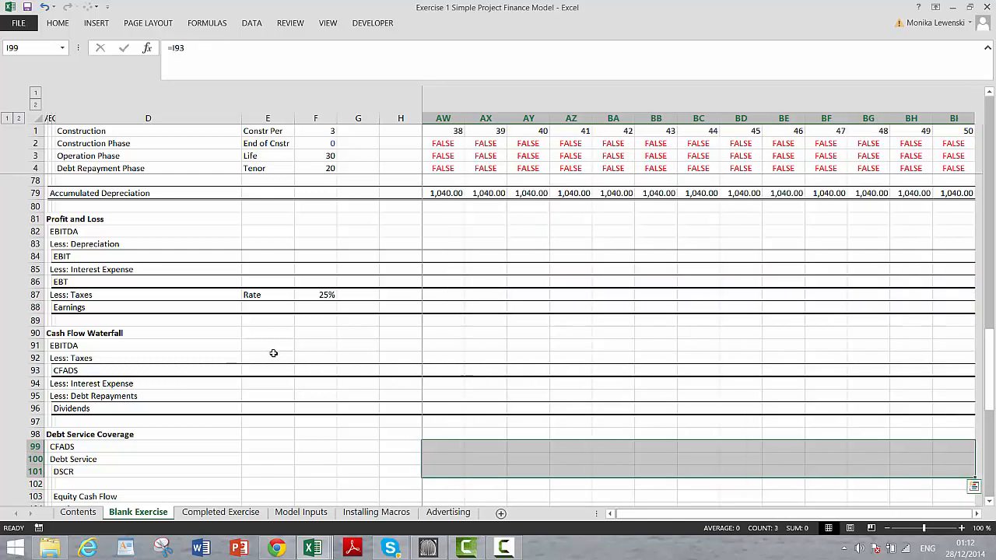
key(ctrl+r)
Fill the Profit and Loss and Cash Flow Waterfall formulas from column I, rows 82 to 96, across the timeline periods
key(Left)
key(Right)
key(Right)
key(Right)
key(Right)
key(Right)
key(Right)
key(Right)
key(Right)
key(Right)
key(Right)
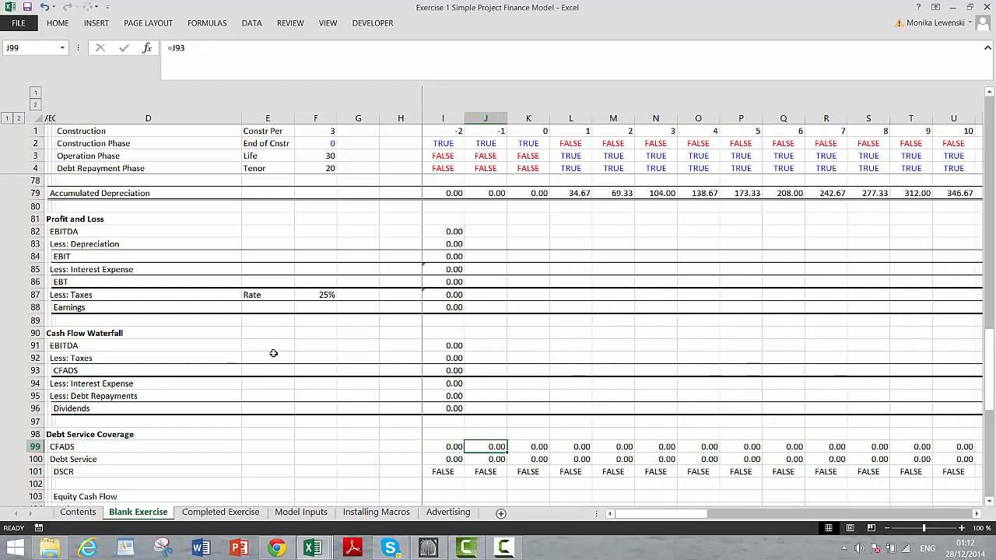
key(Left)
key(Left)
key(Left)
key(Left)
key(Left)
key(Left)
key(Left)
key(Left)
key(Left)
key(Left)
key(ctrl+Left)
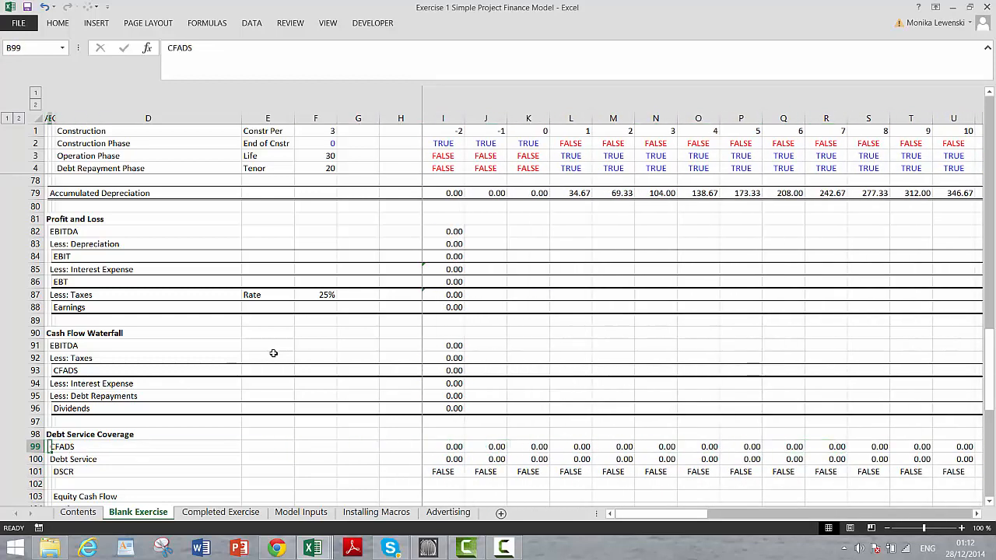
click(440, 236)
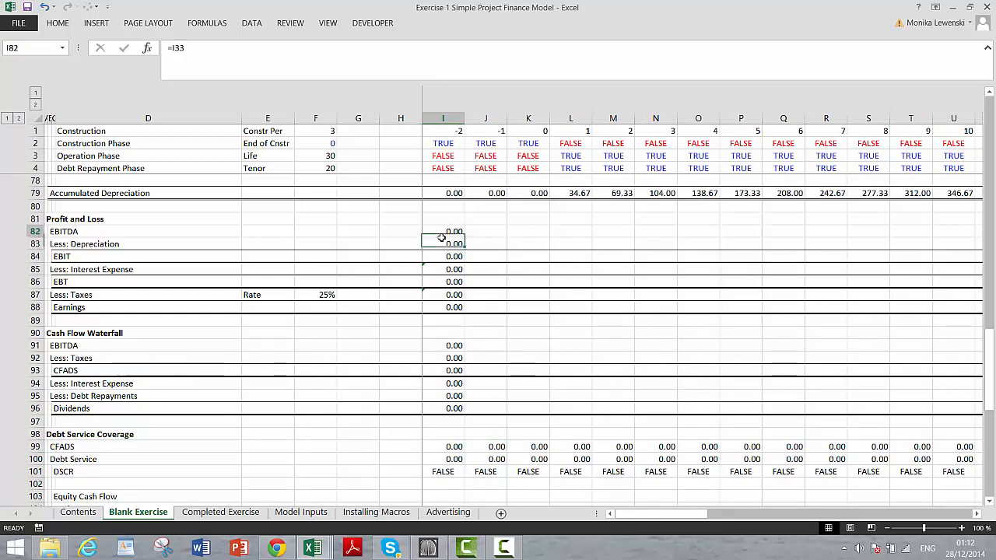
key(shift+Down)
key(shift+Down)
key(shift+Down)
key(shift+Down)
key(shift+Down)
key(shift+Down)
key(shift+Down)
key(shift+Down)
key(shift+Down)
key(shift+Down)
key(shift+Down)
key(shift+Down)
key(shift+Down)
key(shift+Down)
key(shift+Down)
key(shift+Down)
key(shift+Up)
key(shift+Up)
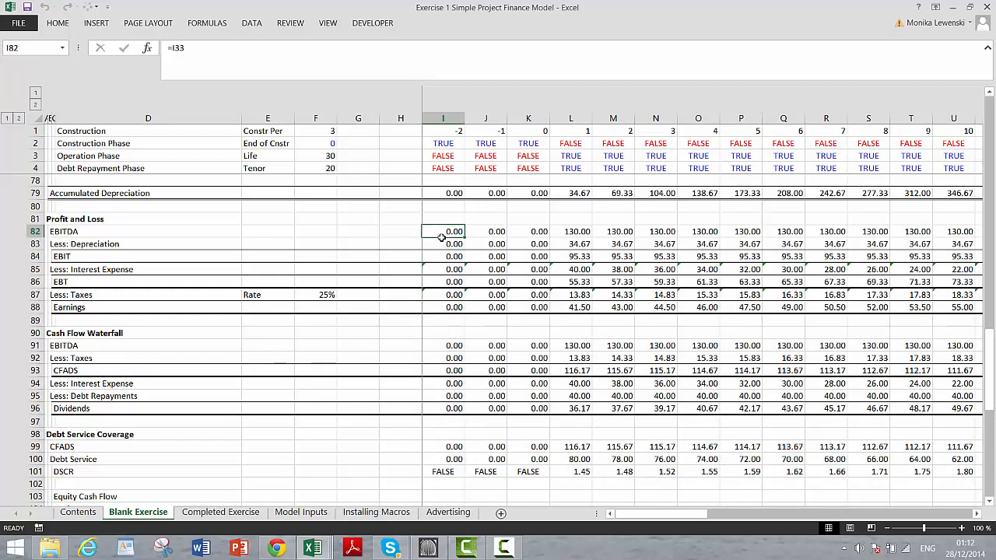
Examine the DSCR row across the timeline, including the periods after the debt repayment phase
key(Down)
key(Down)
key(Down)
key(Down)
key(Down)
key(Down)
key(Down)
key(Down)
key(Down)
key(Down)
key(Down)
key(Down)
key(Down)
key(Down)
key(Down)
key(Down)
key(Down)
key(Down)
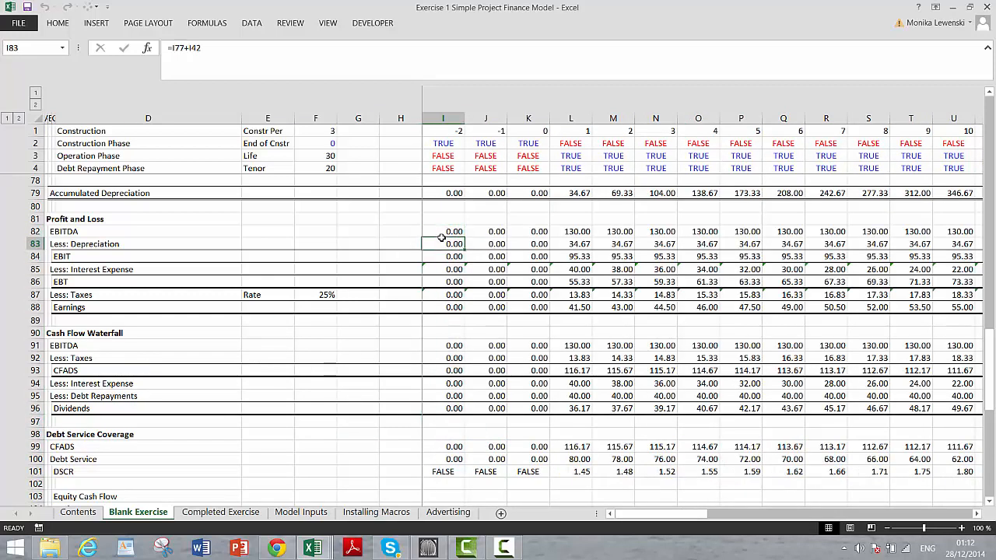
key(Down)
key(Right)
key(Right)
key(Right)
key(Right)
key(Right)
key(Right)
key(Right)
key(Right)
key(Right)
key(Right)
key(Right)
key(Right)
key(Right)
key(Right)
key(Right)
key(Right)
key(Right)
key(Right)
key(Right)
key(Right)
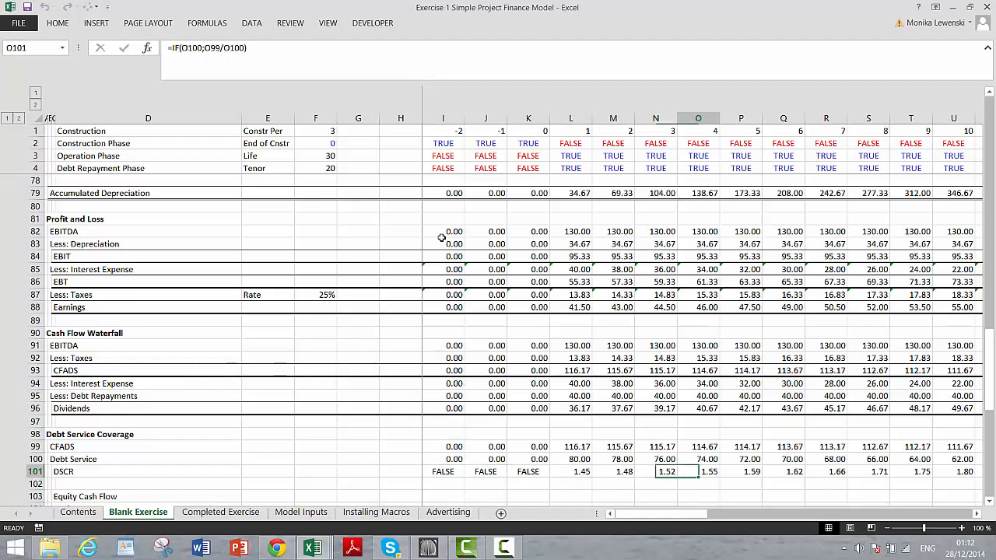
key(Left)
key(Left)
key(Left)
key(Left)
key(Left)
key(Left)
key(Left)
key(Left)
key(Left)
key(Left)
key(Left)
key(Left)
key(Left)
key(Left)
key(Left)
key(Left)
key(Left)
key(Left)
key(Left)
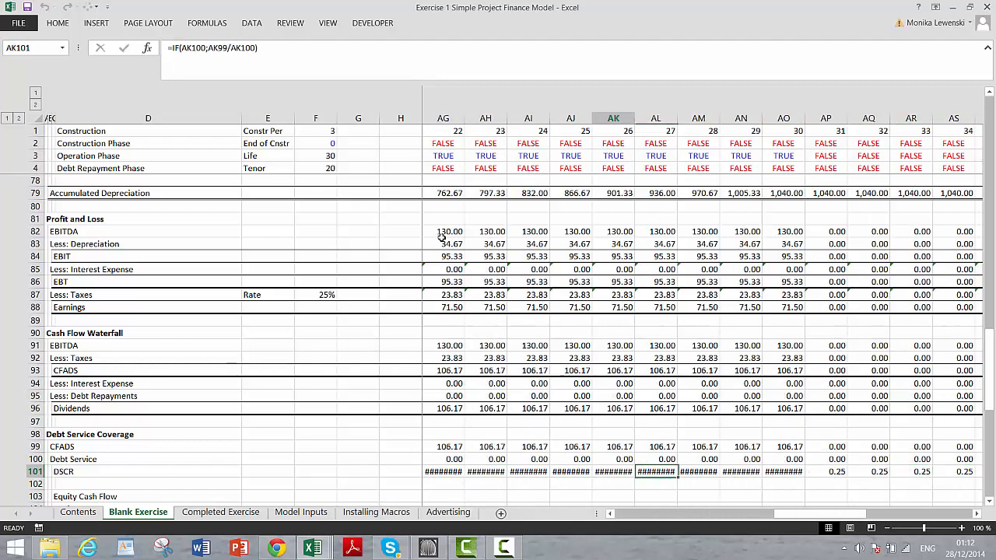
Change the DSCR formula in I101 to =IF(I100>0.1;I99/I100) and fill it across the timeline to column BI
key(Left)
key(Left)
key(Left)
key(Left)
key(Left)
key(Left)
key(Left)
key(Left)
key(Left)
key(Left)
key(Left)
key(Left)
key(Left)
key(Left)
key(Left)
key(Left)
key(Left)
key(Left)
key(Left)
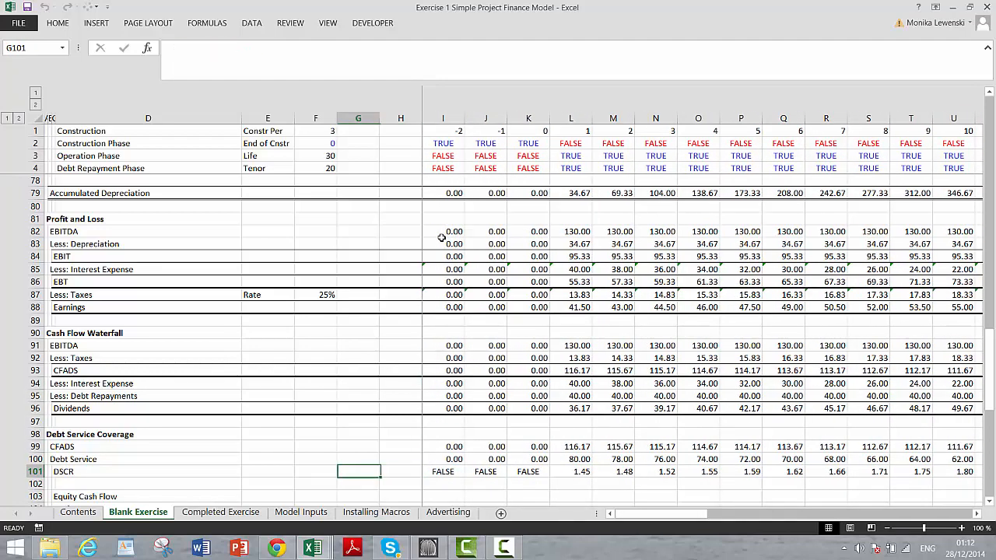
key(Right)
key(Right)
key(F2)
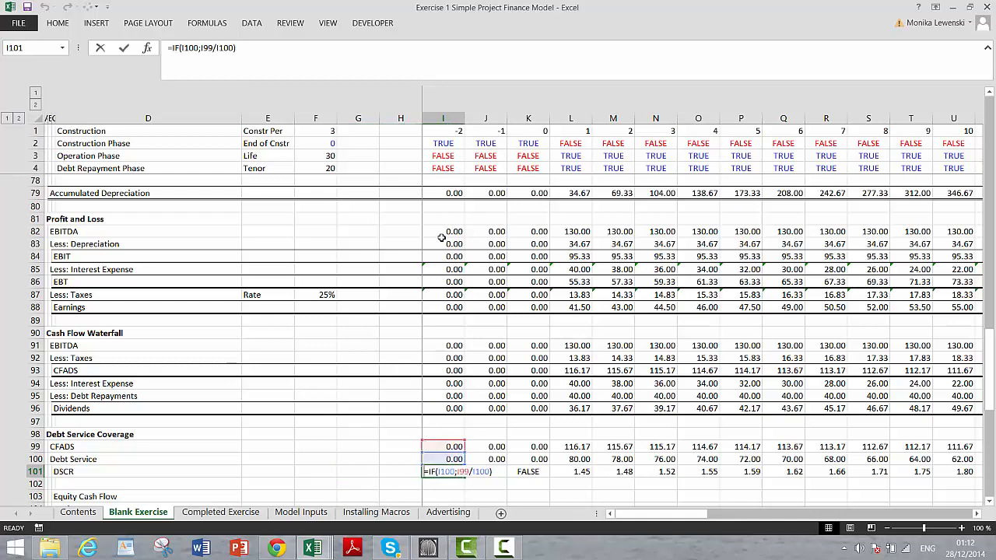
key(Left)
key(Left)
key(Left)
key(Left)
key(Left)
key(Left)
key(Left)
key(Left)
key(Left)
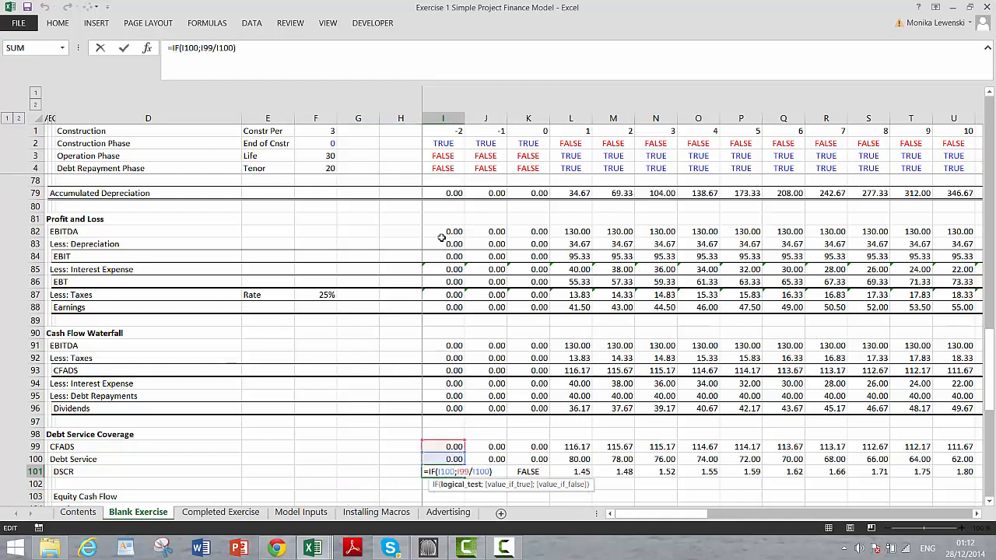
text(>)
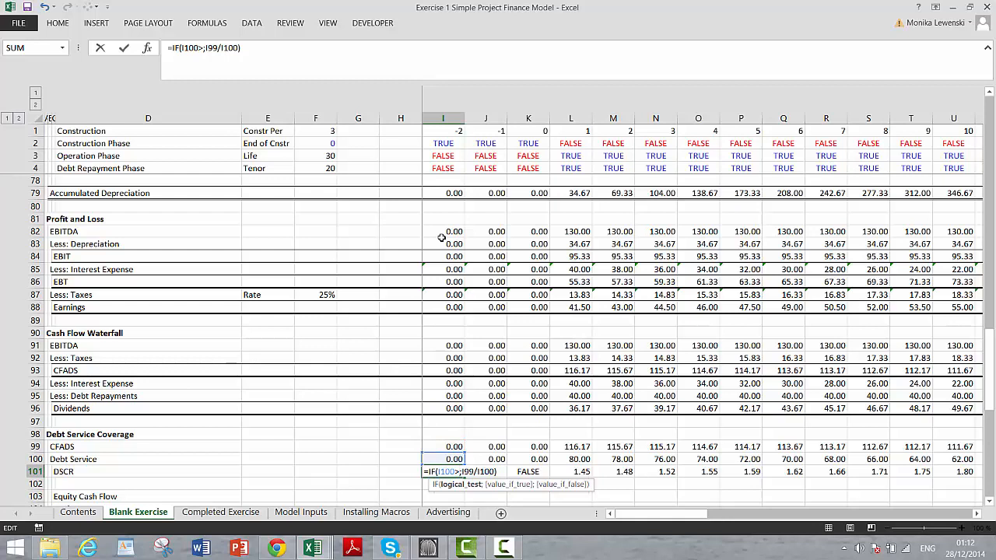
text(.1)
key(ctrl+Return)
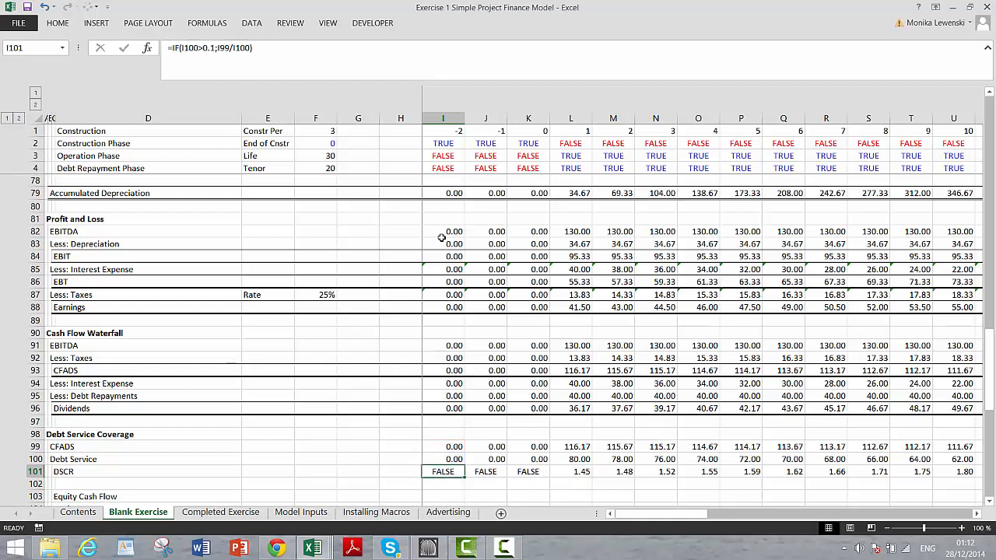
key(shift+ctrl+Right)
key(Right)
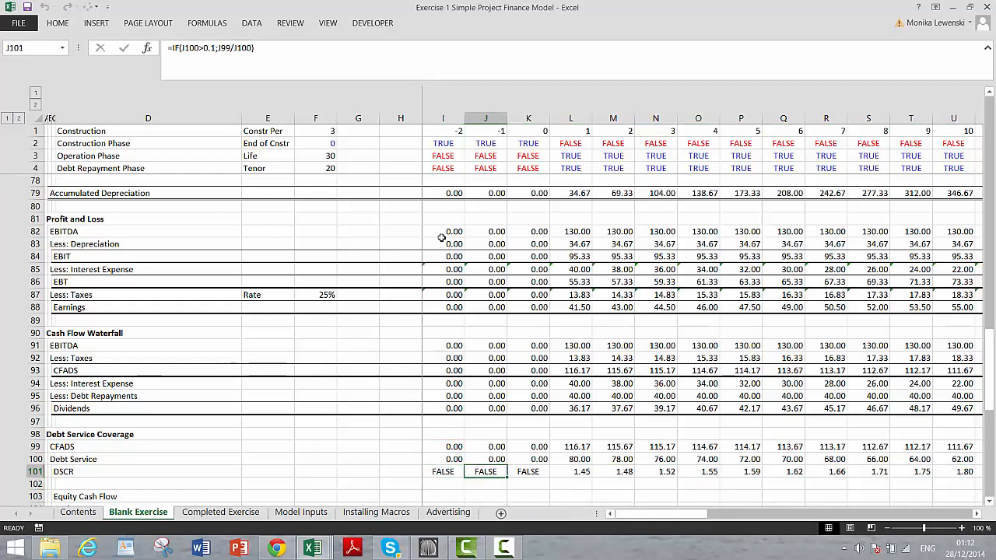
Examine the recalculated DSCR row across the timeline, including the periods after the debt repayment phase
key(Right)
key(Right)
key(Right)
key(Right)
key(Right)
key(Right)
key(Right)
key(Right)
key(Right)
key(Right)
key(Right)
key(Right)
key(Right)
key(Right)
key(Right)
key(Right)
key(Right)
key(Right)
key(Right)
key(Right)
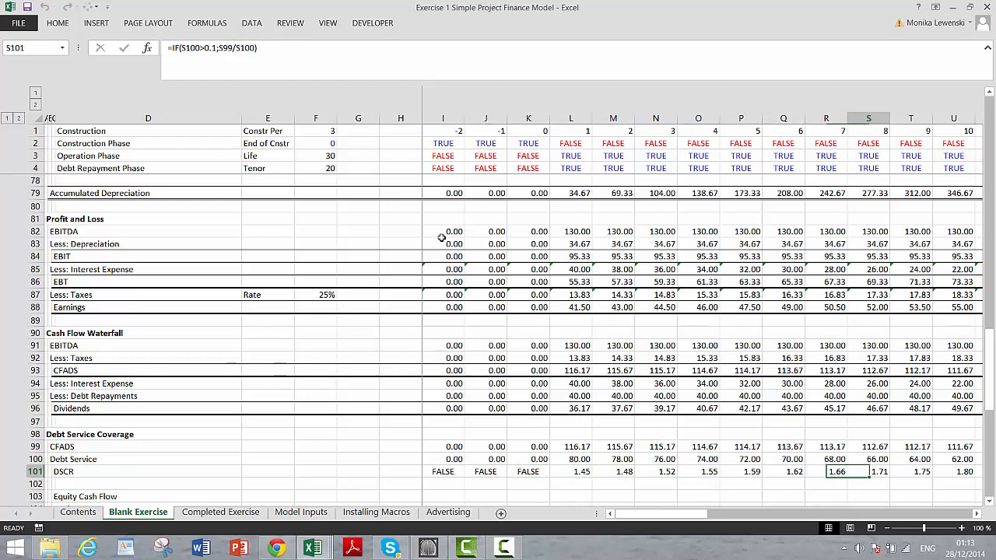
key(Left)
key(Left)
key(Left)
key(Left)
key(Left)
key(Left)
key(Left)
key(Left)
key(Left)
key(Left)
key(Left)
key(Left)
key(Left)
key(Left)
key(Left)
key(Left)
key(Left)
key(Left)
key(Left)
key(Left)
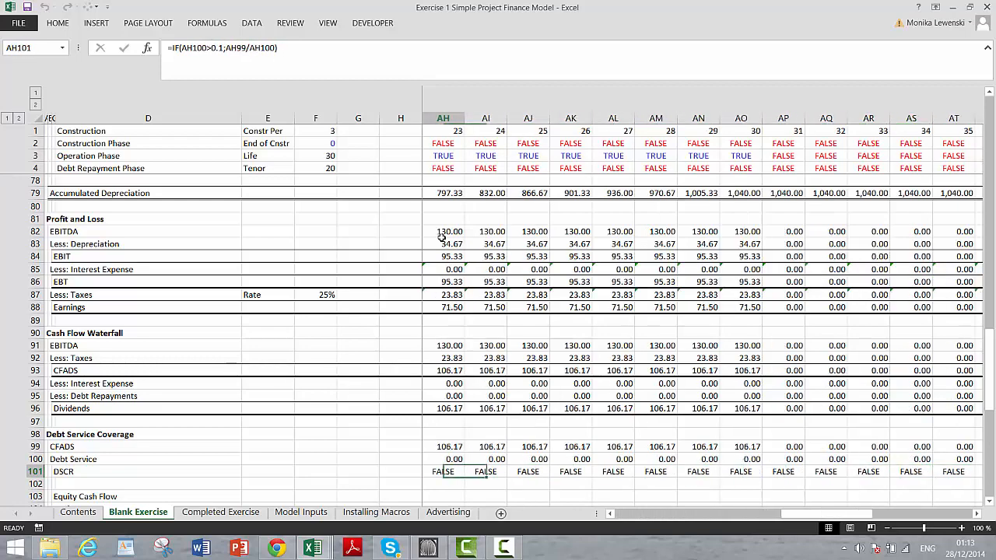
key(Down)
key(Home)
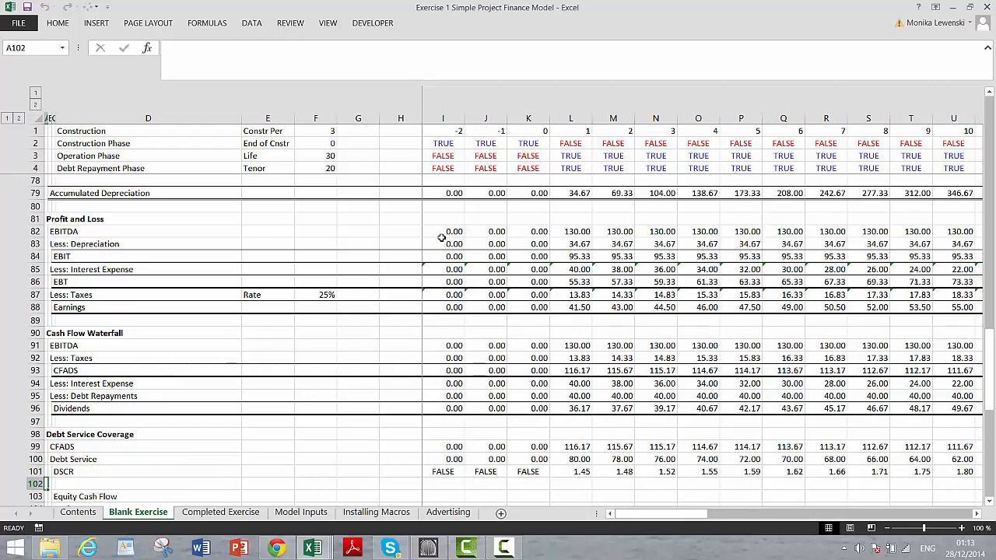
key(shift+space)
key(ctrl+shift+plus)
key(Right)
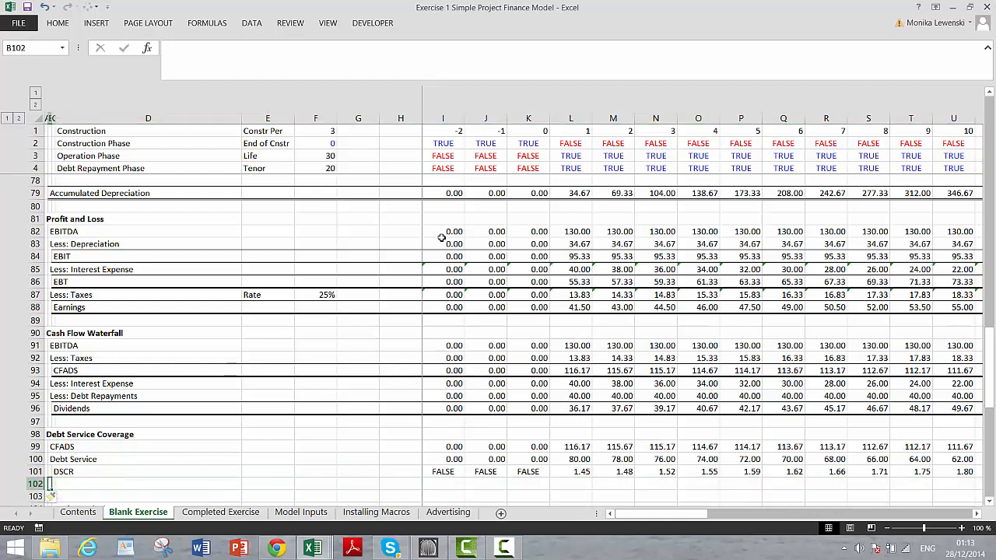
key(Up)
key(Right)
key(Right)
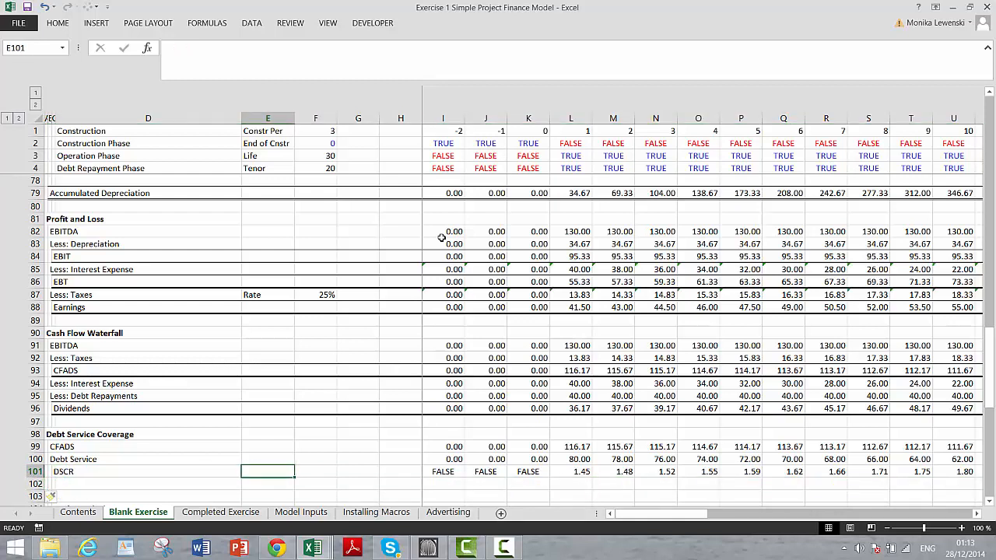
key(Down)
key(shift+space)
key(ctrl+minus)
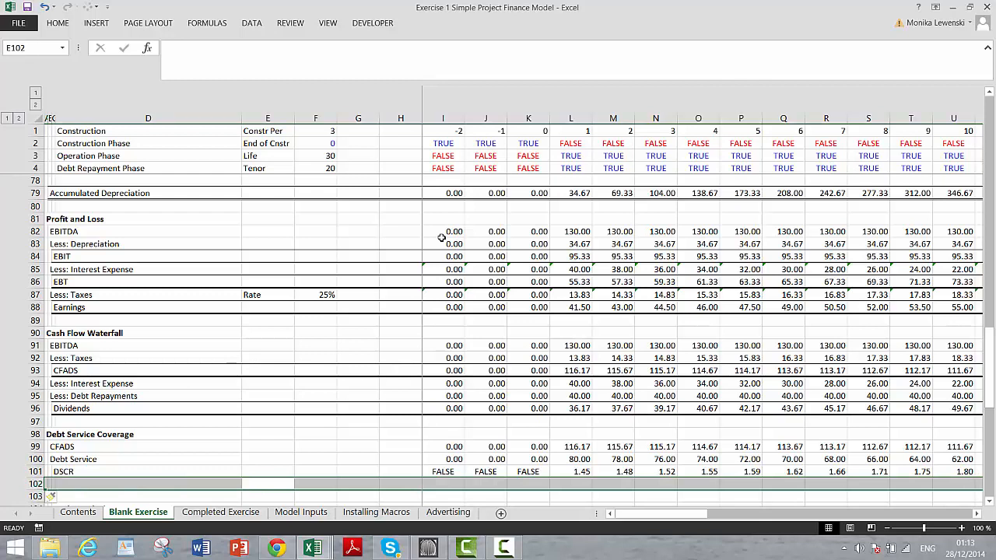
Label E101 as Min and calculate the minimum DSCR over the whole timeline in F101 with =MIN(I101:BI101)
key(Up)
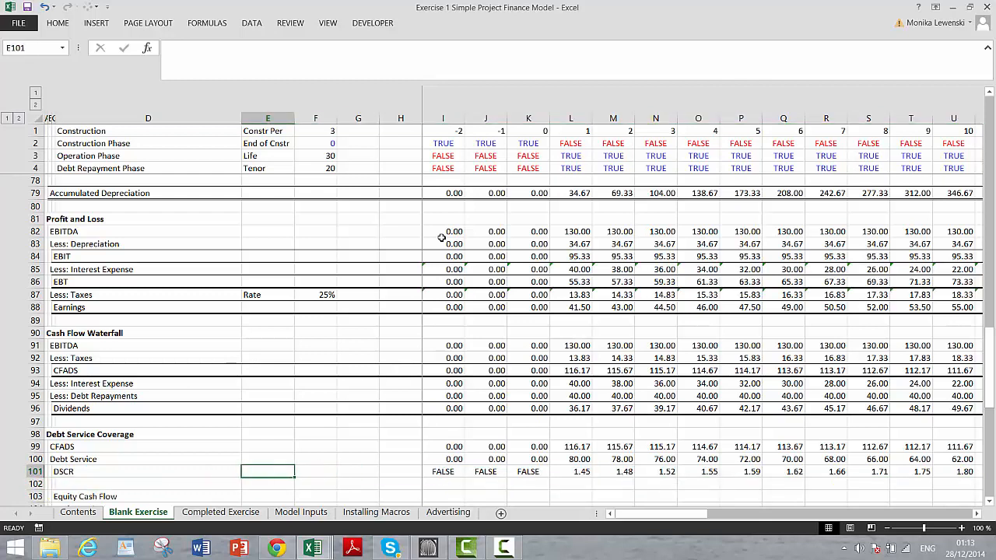
text(Min)
key(Return)
key(Up)
key(Right)
text(=min()
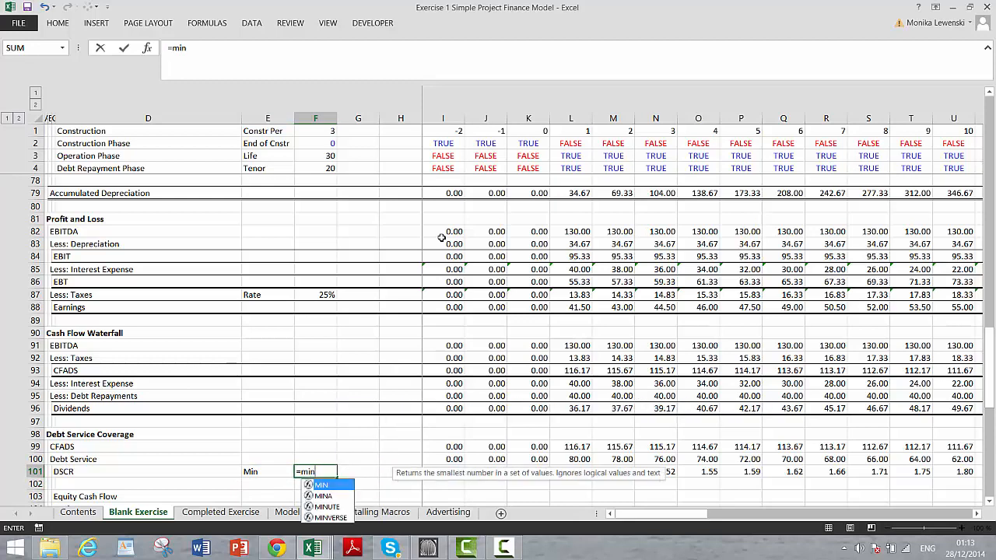
key(Right)
key(Right)
key(Right)
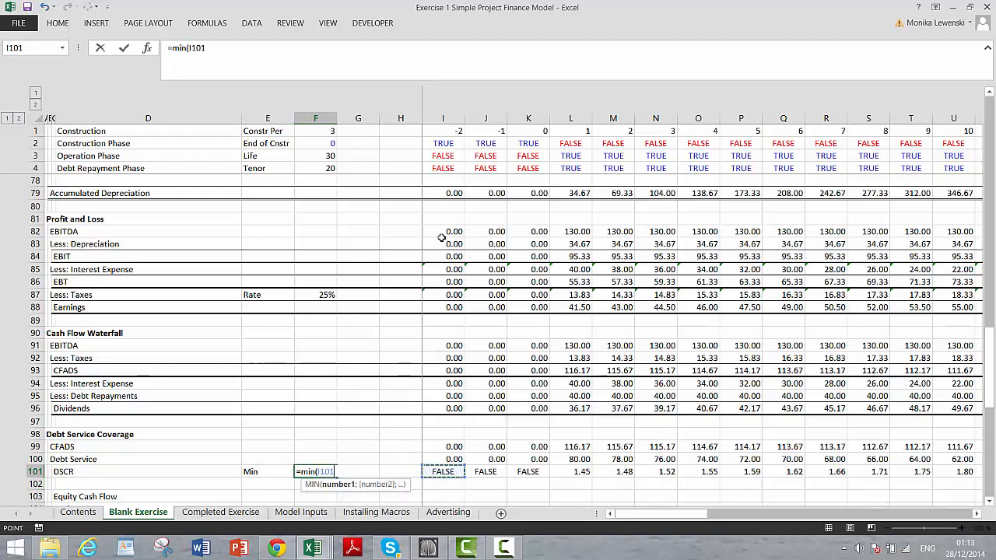
key(ctrl+shift+Right)
text())
key(Return)
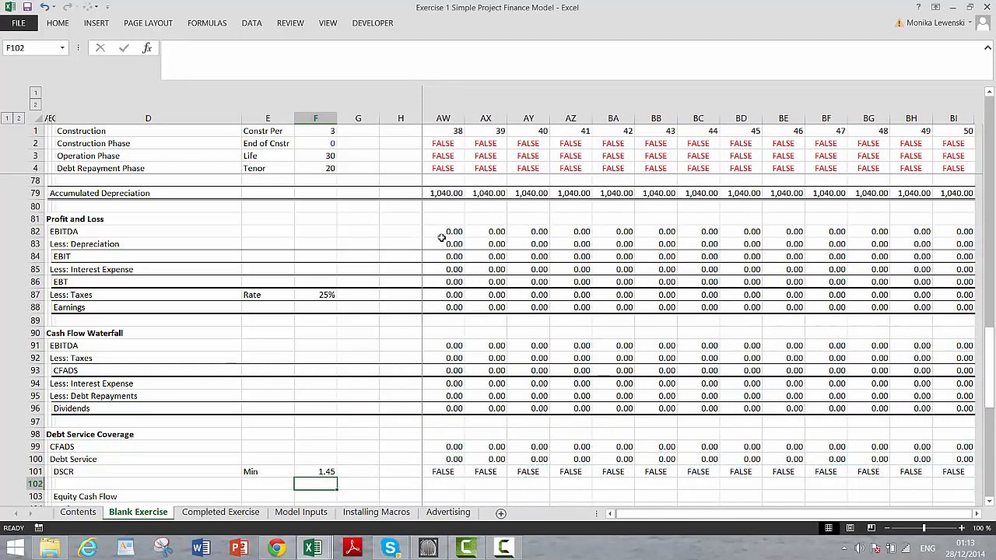
Calculate Equity Cash Flow in I103 as dividends less equity financing, with =I96-I60
key(Down)
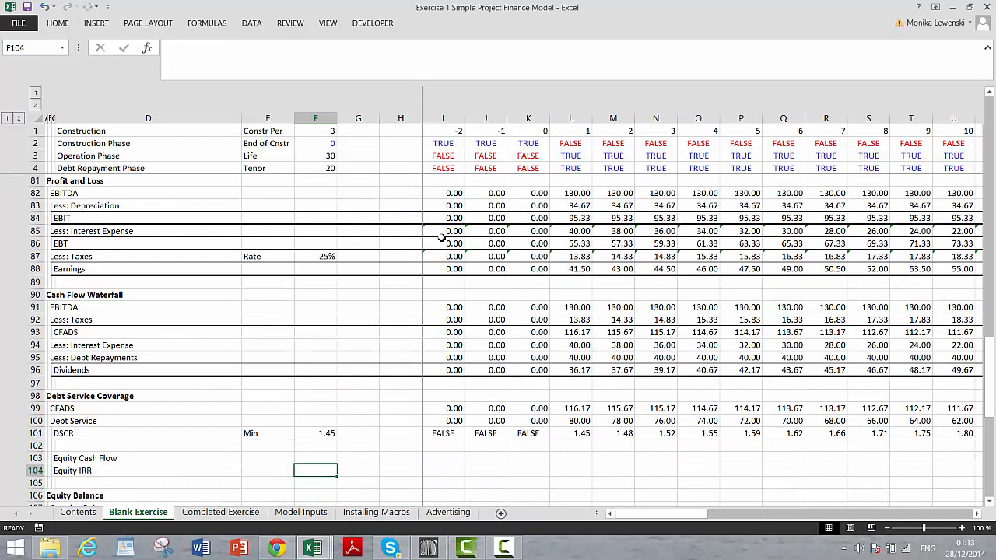
key(Right)
key(Right)
key(Right)
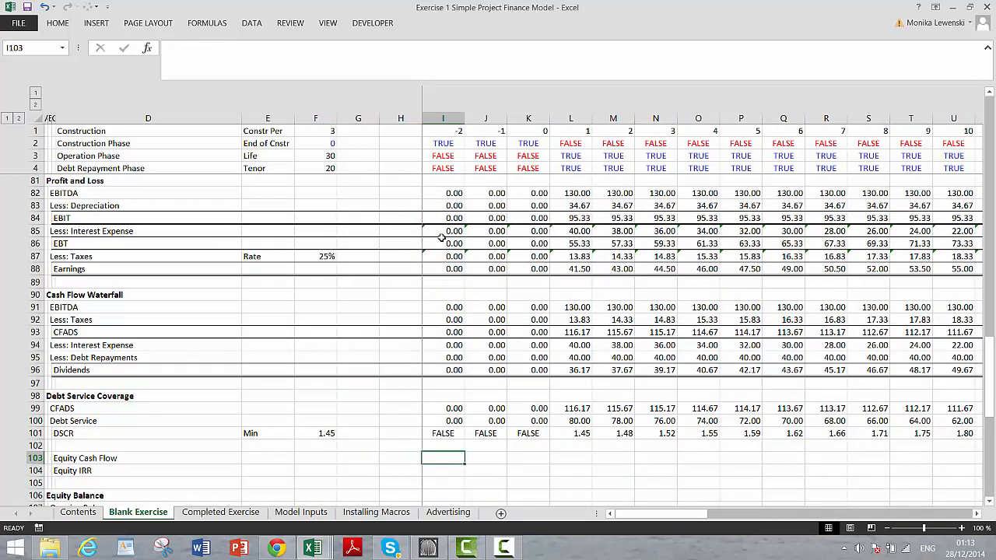
text(=)
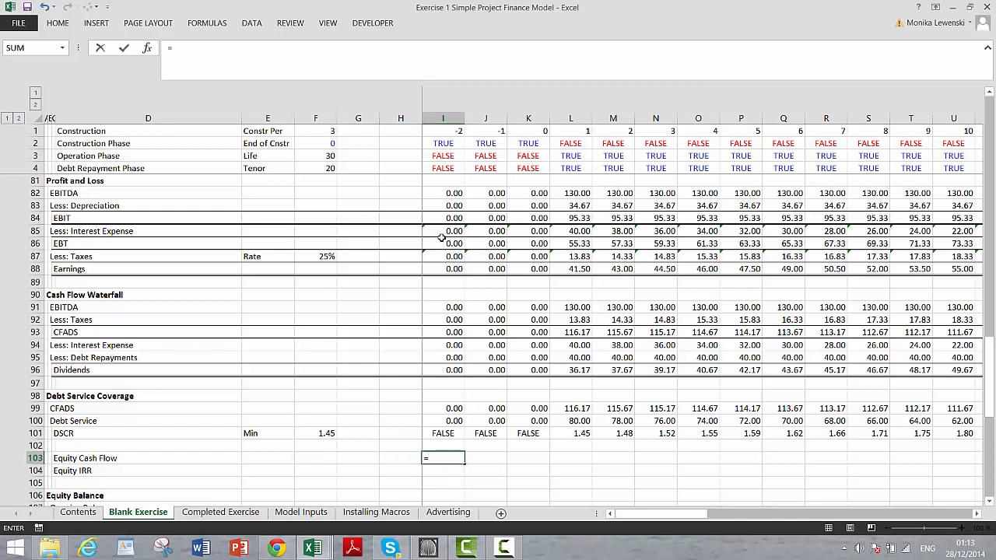
key(Up)
key(Up)
key(Up)
key(Up)
key(Up)
key(Up)
key(Up)
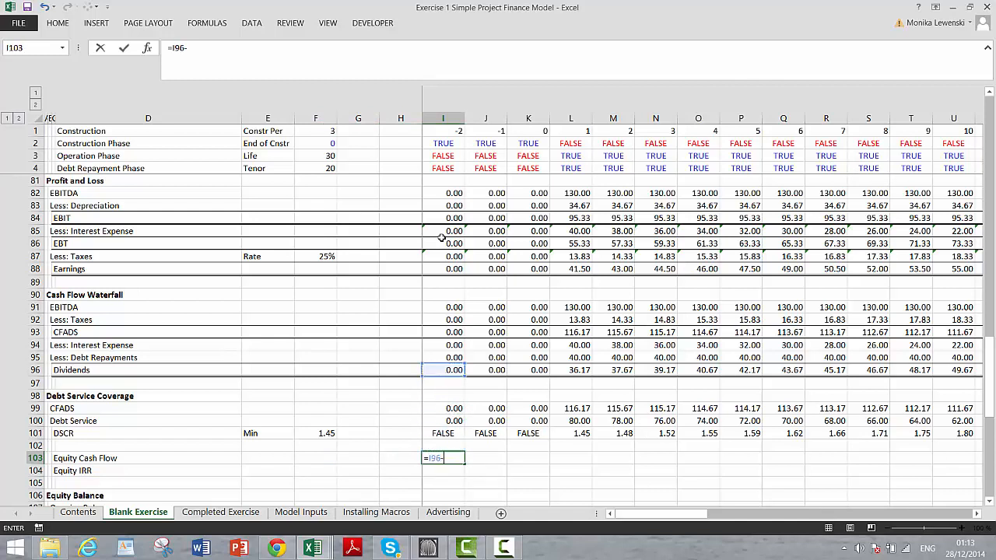
key(Up)
key(Up)
key(Up)
key(Up)
key(Up)
key(Up)
key(Up)
key(Up)
key(Up)
key(Up)
key(Up)
key(Up)
key(Up)
key(Up)
key(Up)
key(Up)
key(Up)
key(Up)
key(Up)
key(Up)
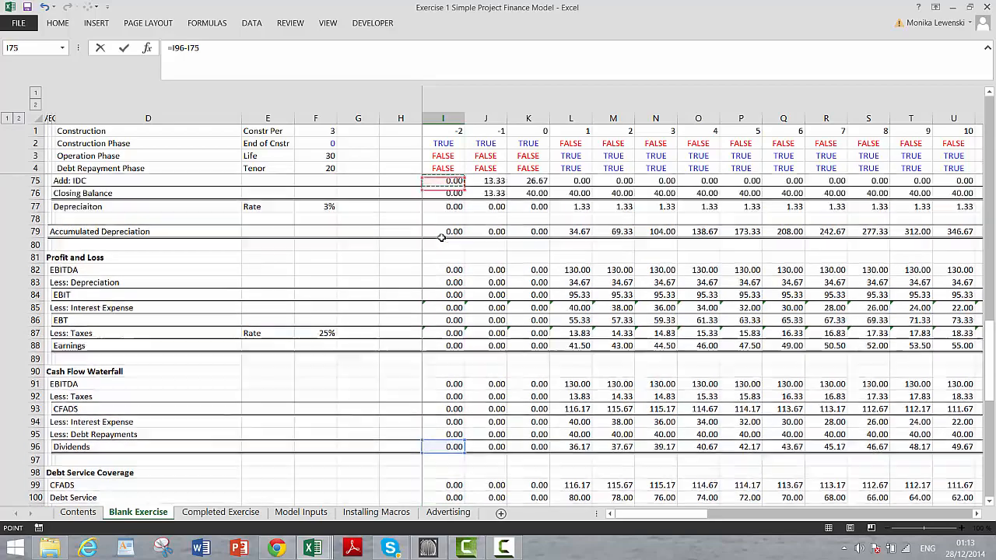
key(Up)
key(Up)
key(Up)
key(Up)
key(Up)
key(Up)
key(Up)
key(Up)
key(Up)
key(Up)
key(Up)
key(Up)
key(Up)
scroll(441, 238, up, 1)
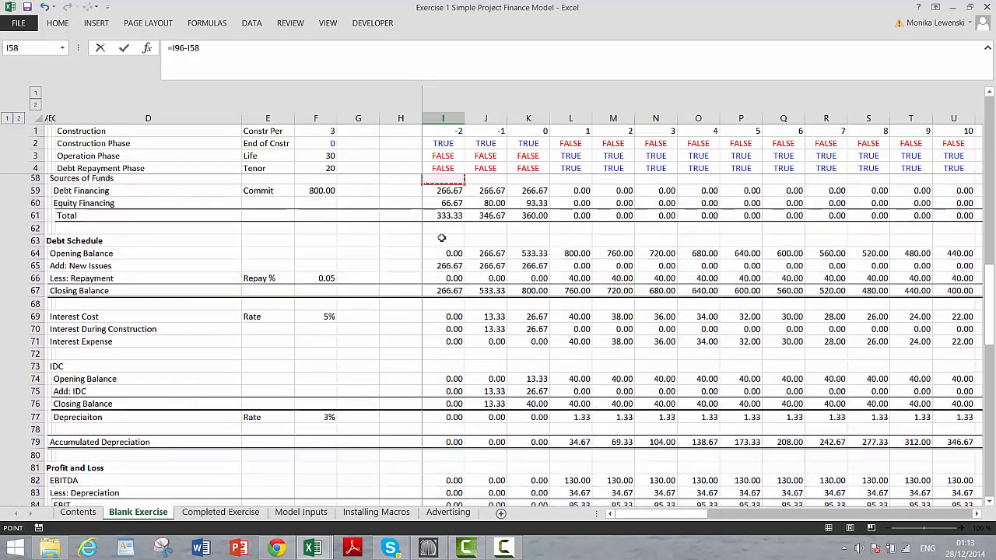
scroll(441, 238, down, 7)
key(Return)
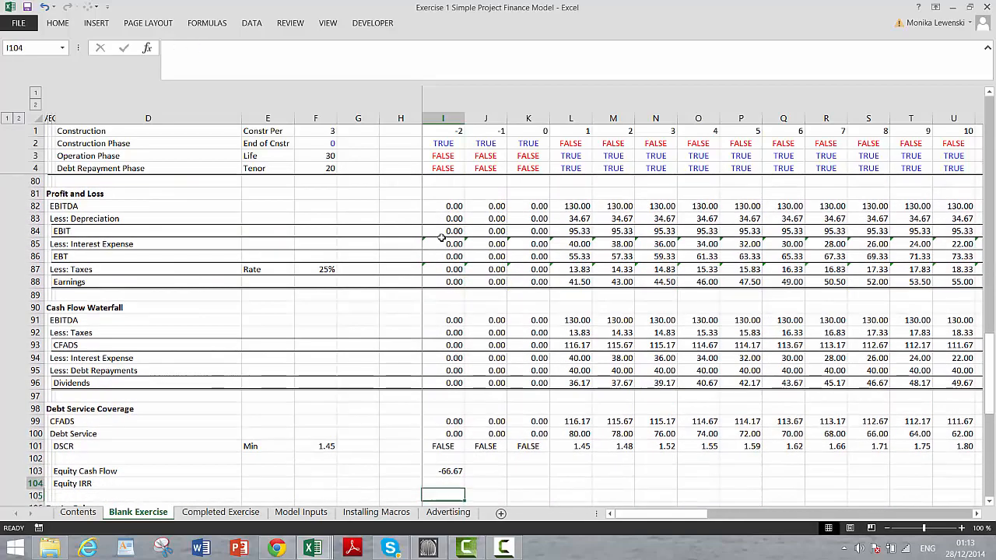
Fill the Equity Cash Flow formula from I103 rightward across the timeline to column BI
key(Up)
key(ctrl+shift+Right)
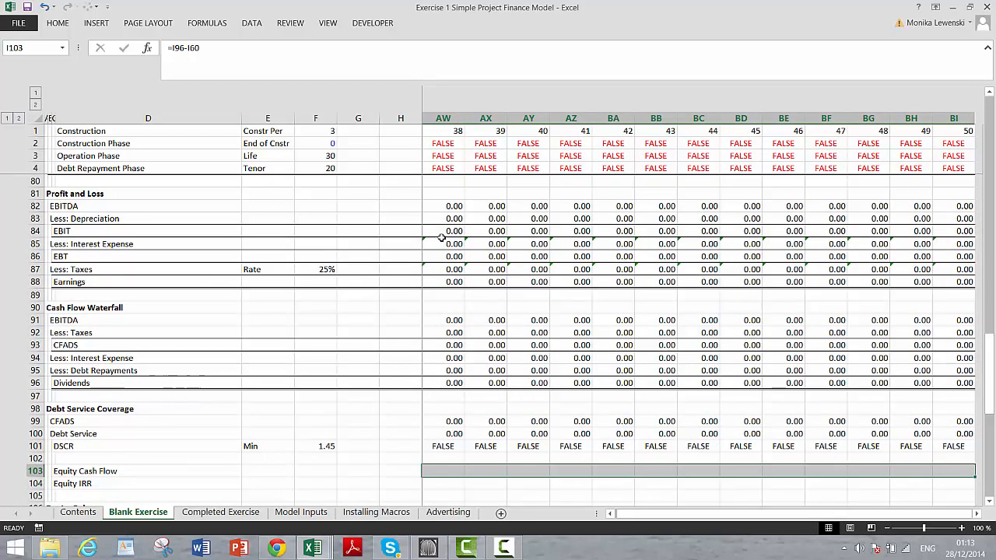
key(Left)
key(Left)
key(Left)
key(Right)
key(Right)
key(Right)
key(Right)
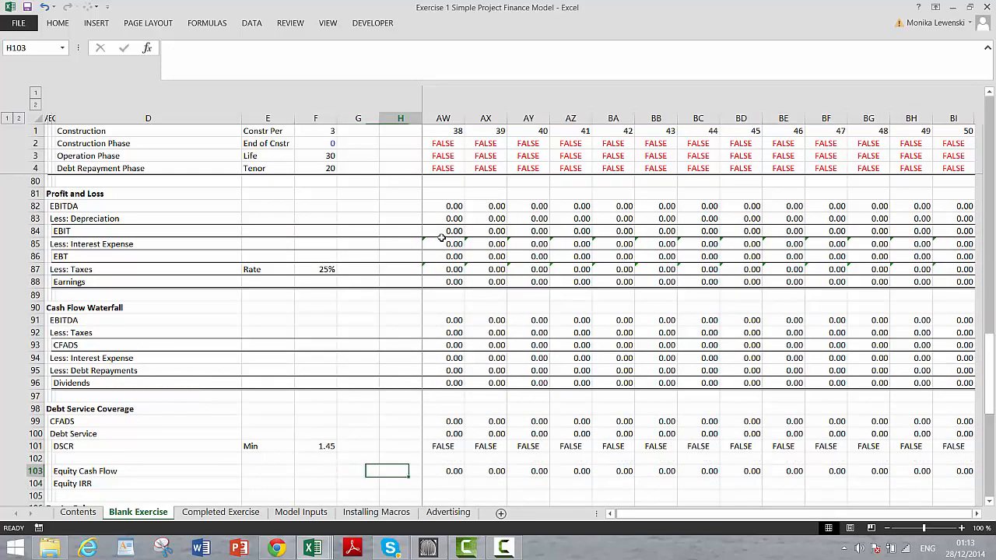
key(Down)
key(Down)
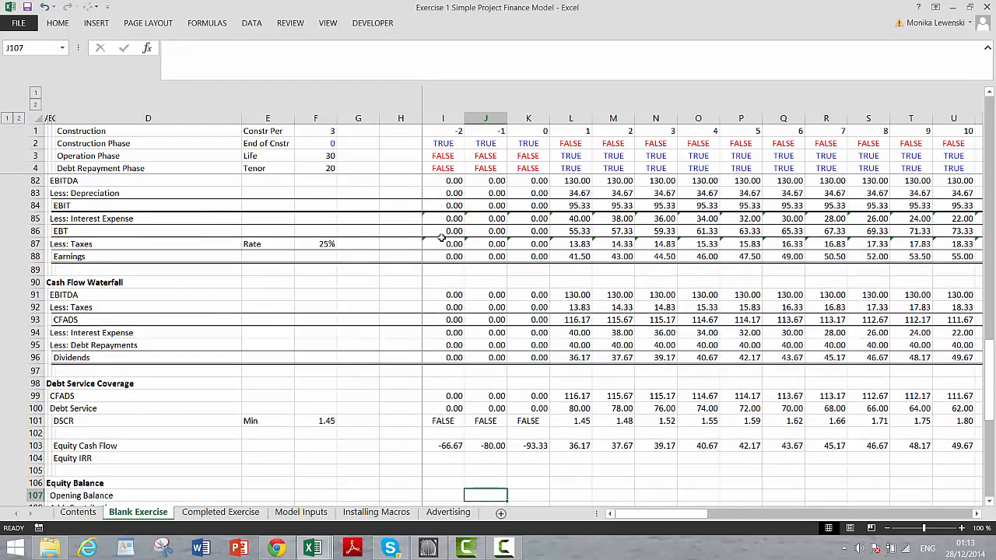
Label cell E104 in the Equity IRR row as Result
key(Left)
key(Left)
key(Left)
key(Left)
key(Up)
key(Right)
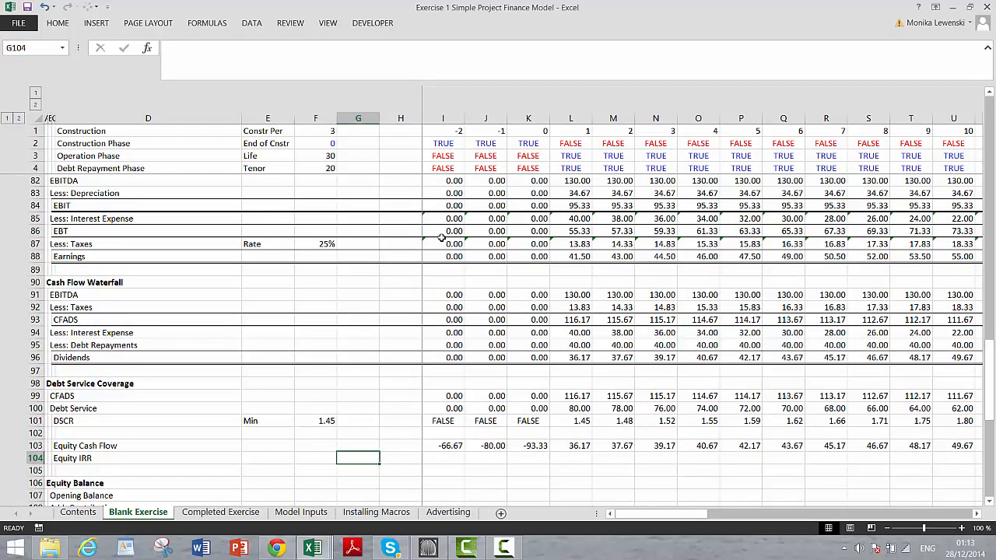
key(Left)
key(Left)
key(Left)
key(Right)
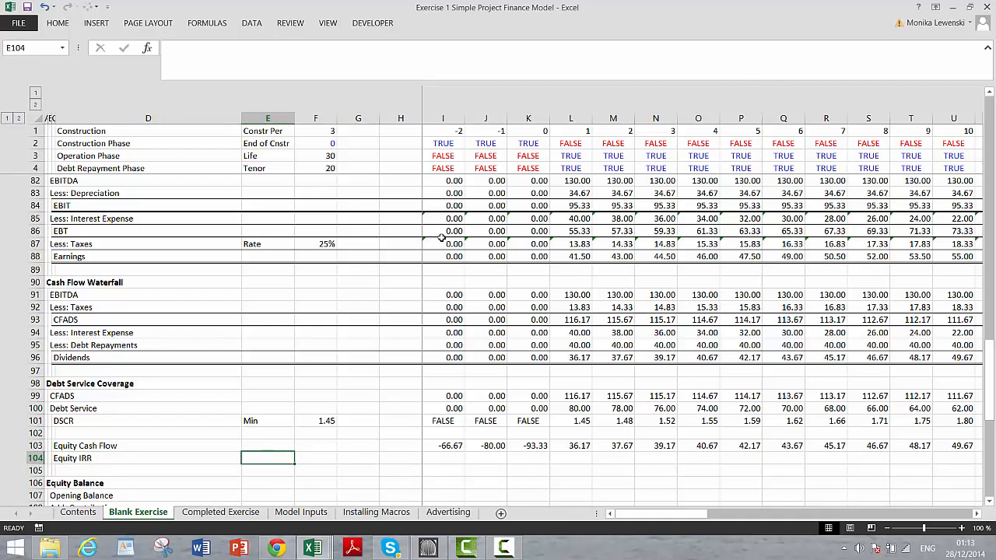
text(Result)
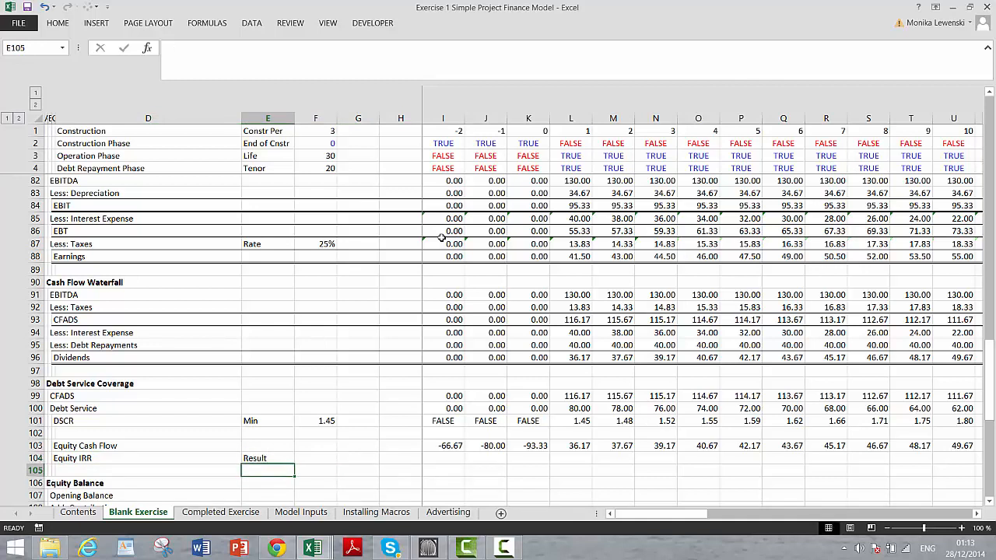
Calculate the Equity IRR in F104 with the IRR function over the entire Equity Cash Flow row 103
key(Right)
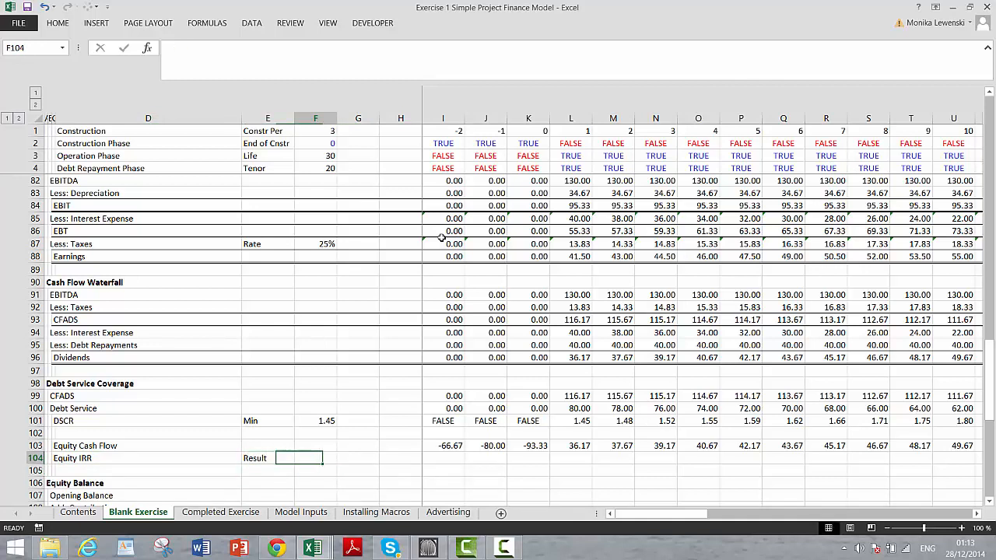
text(=irr()
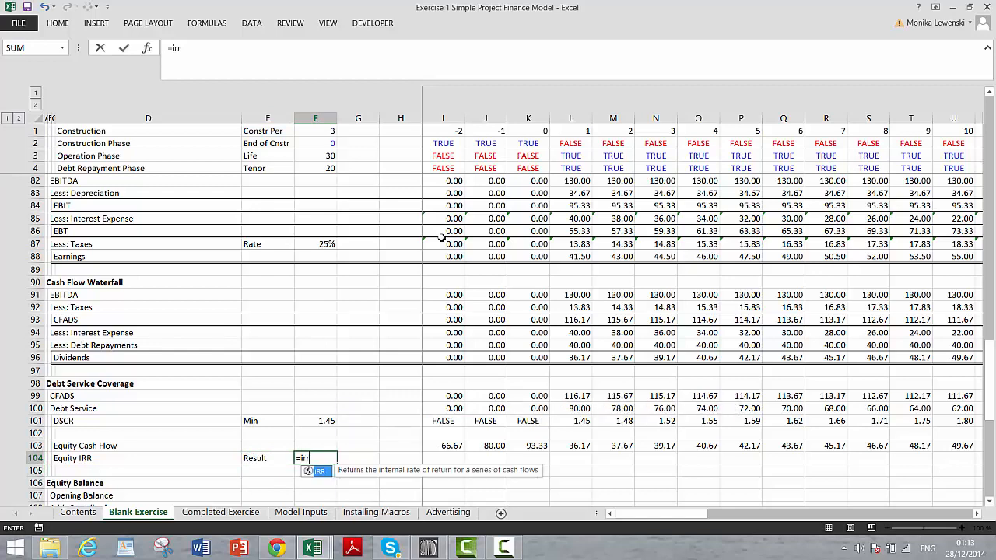
click(34, 445)
key(Return)
key(Down)
key(Down)
key(Down)
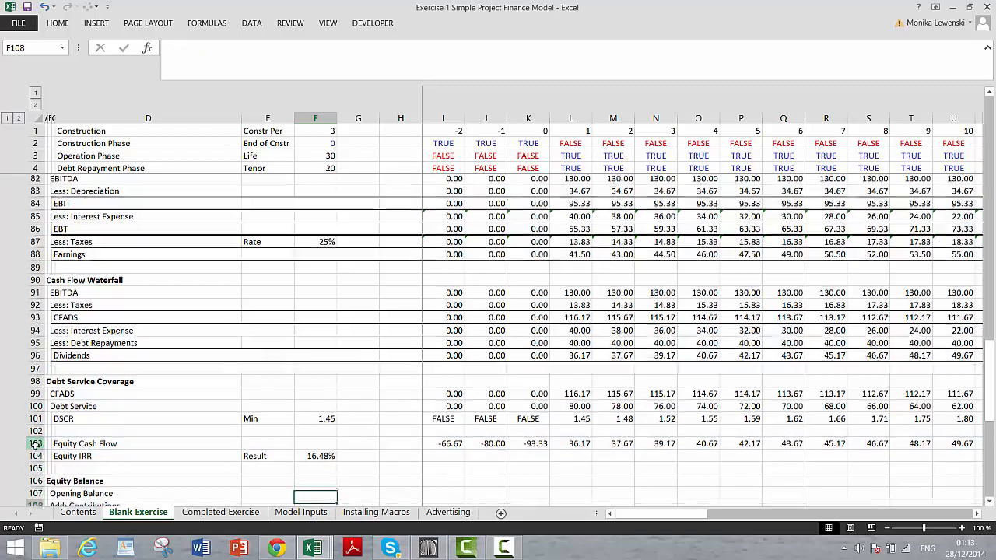
Relink the Equity IRR summary in L11 of the assumptions section to the IRR result with =F104
key(Up)
key(Up)
key(Up)
key(Up)
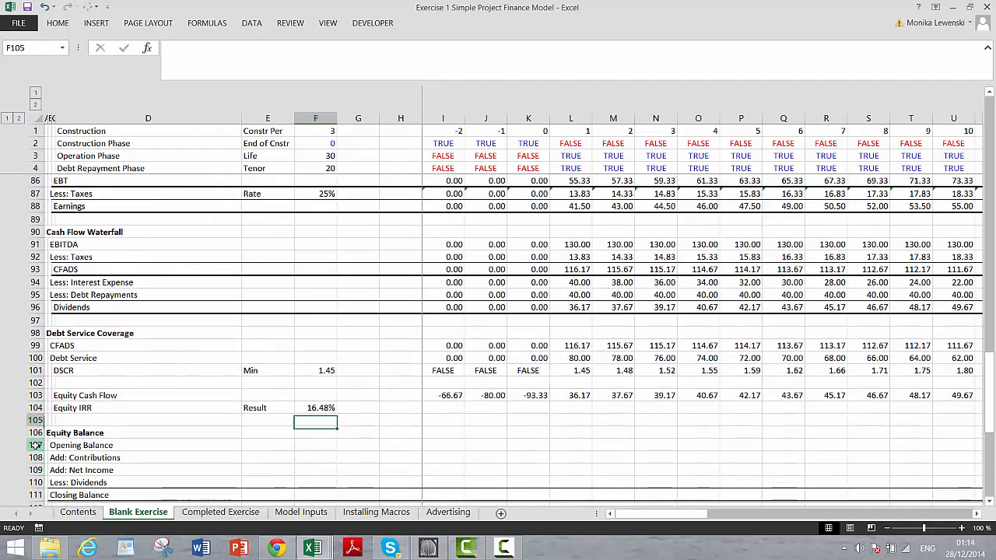
key(Page_Up)
key(Page_Up)
key(Page_Up)
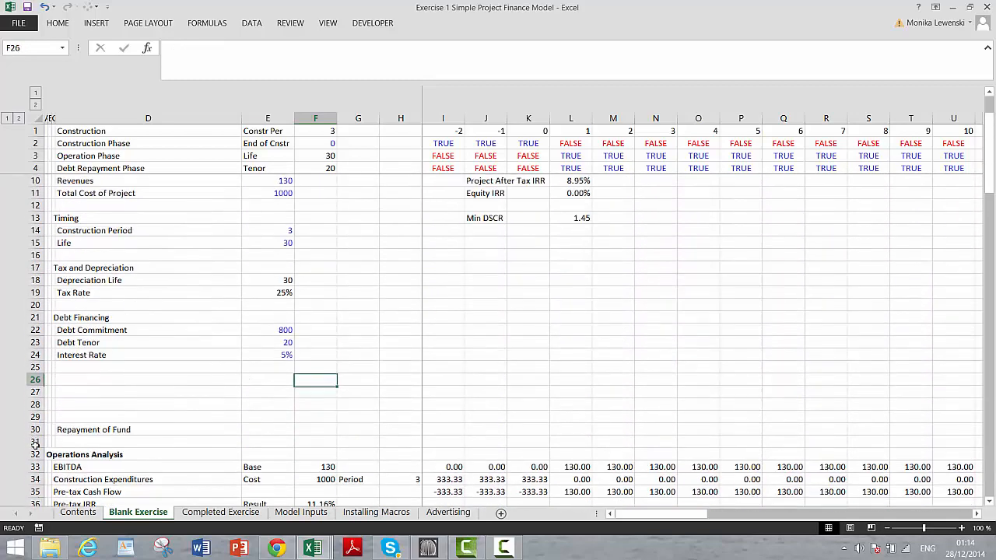
click(578, 215)
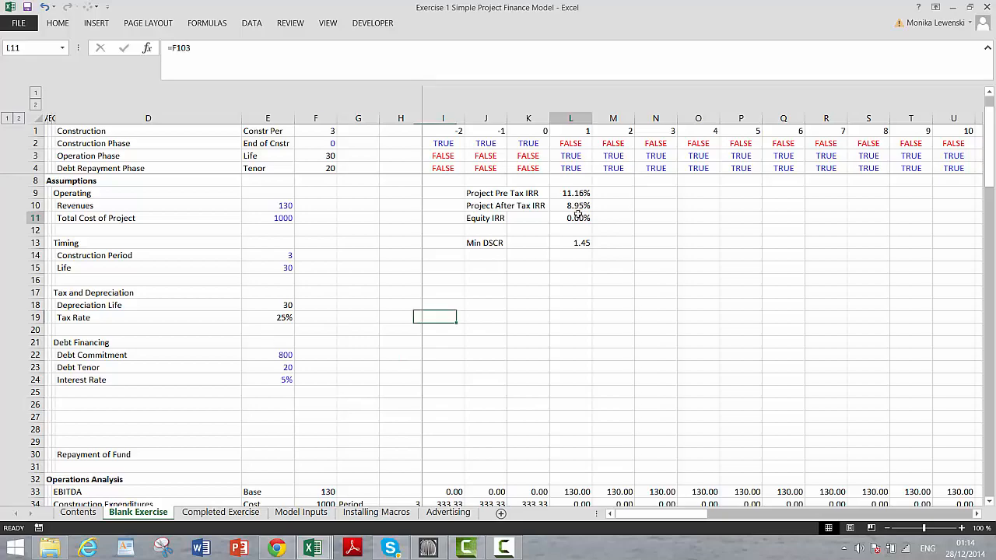
text(=)
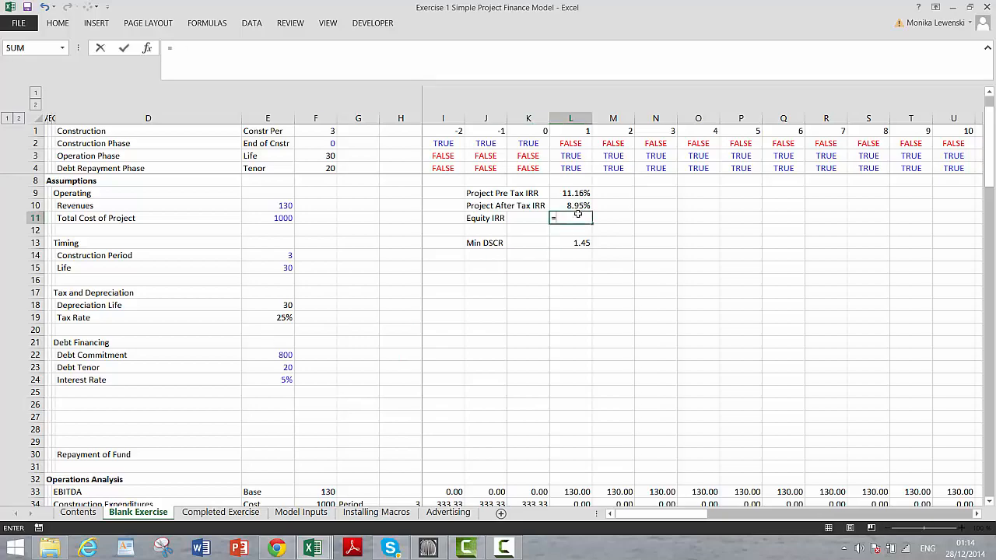
key(Page_Down)
key(Page_Down)
key(Page_Down)
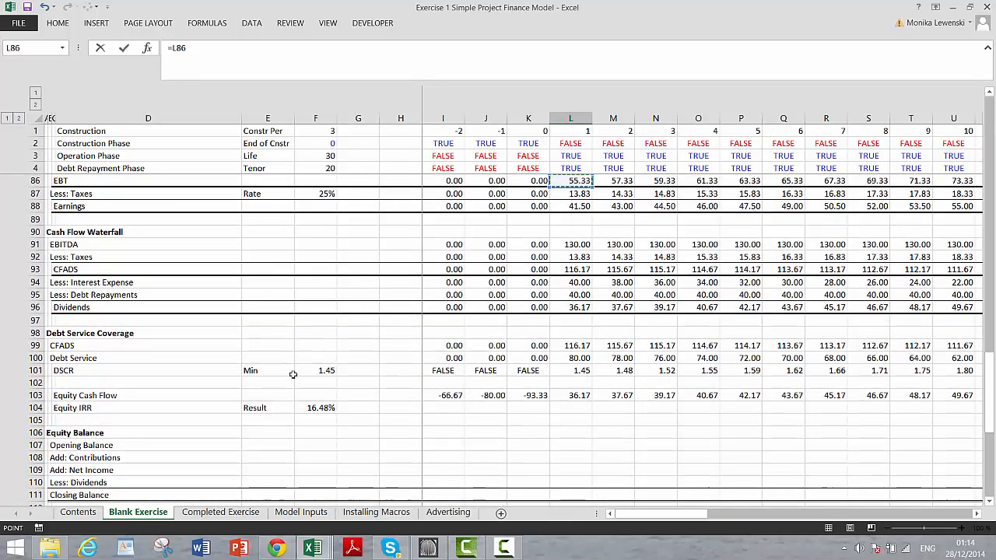
click(321, 407)
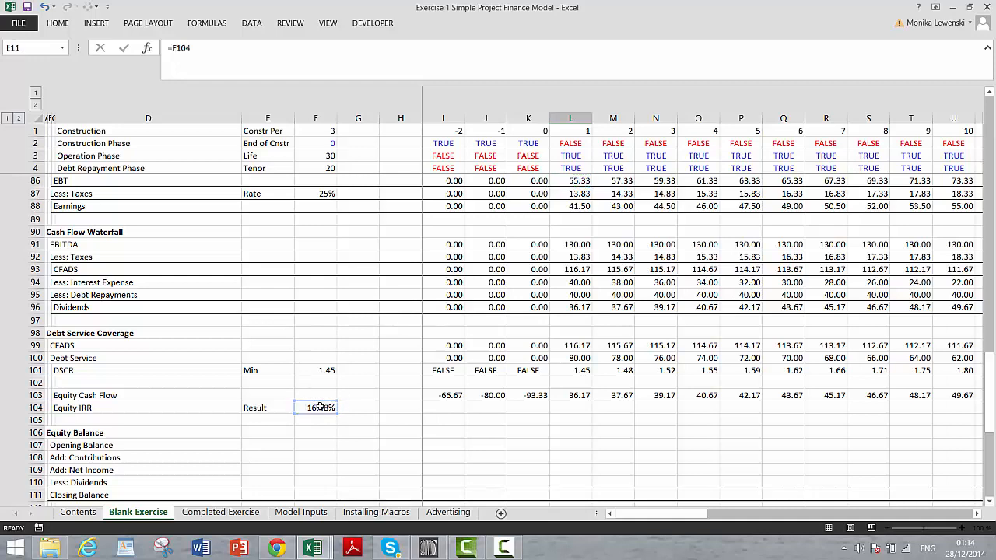
key(Return)
Delete the three empty rows 5 to 7 above the Assumptions heading
key(Page_Up)
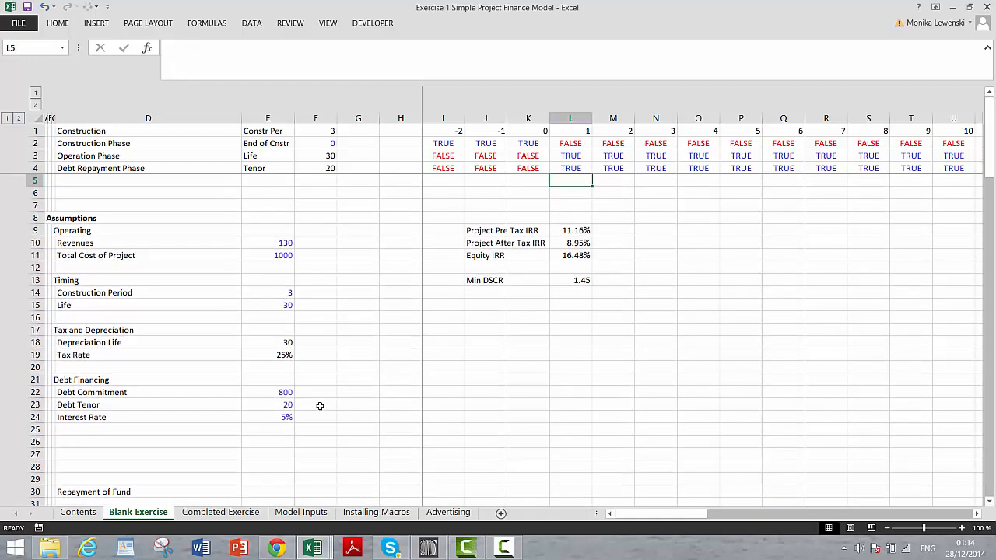
key(Left)
key(Left)
key(Left)
key(Left)
key(Left)
key(Left)
key(Left)
key(Left)
key(Left)
key(Left)
key(Left)
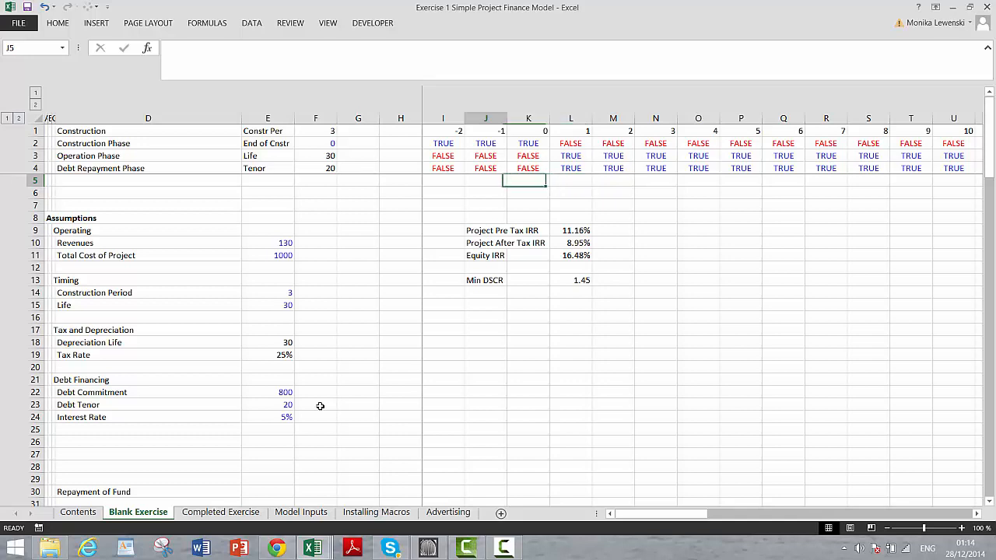
key(shift+space)
key(shift+Down)
key(shift+Down)
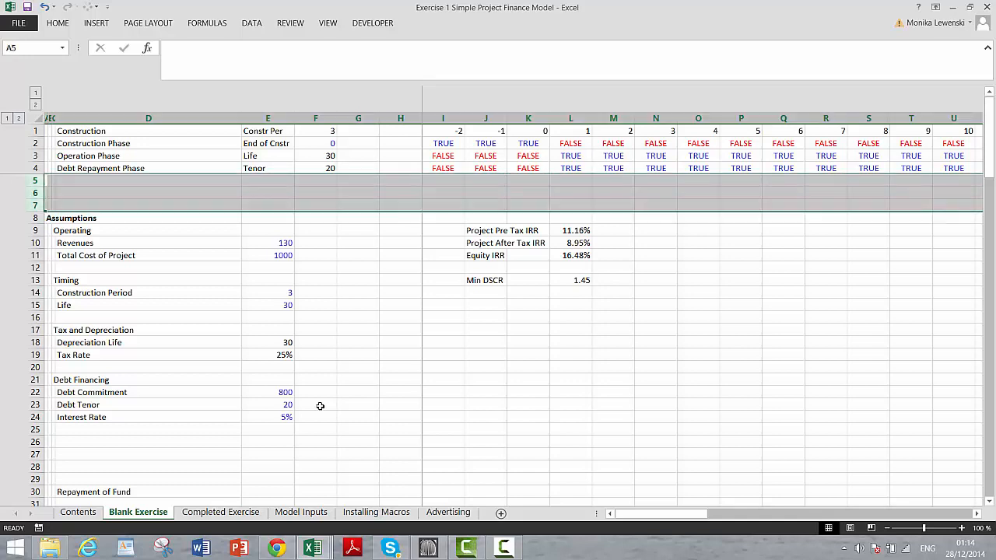
key(ctrl+minus)
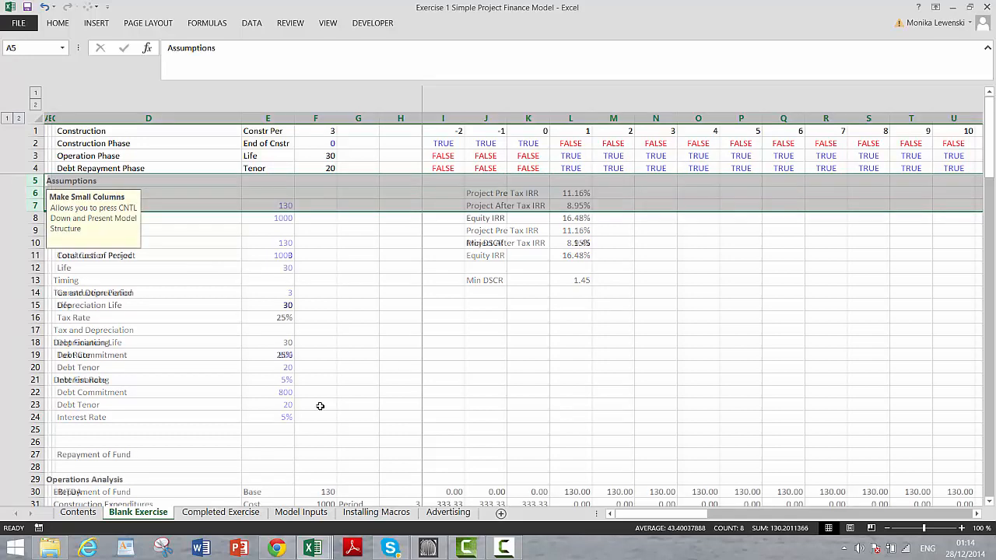
Delete rows 23 to 28, including the unused Repayment of Fund line, above the Operations Analysis heading
key(Down)
key(Down)
key(Down)
key(Down)
key(Down)
key(Down)
key(Down)
key(Down)
key(Down)
key(Down)
key(Down)
key(Down)
key(Down)
key(Down)
key(Down)
key(Down)
key(Down)
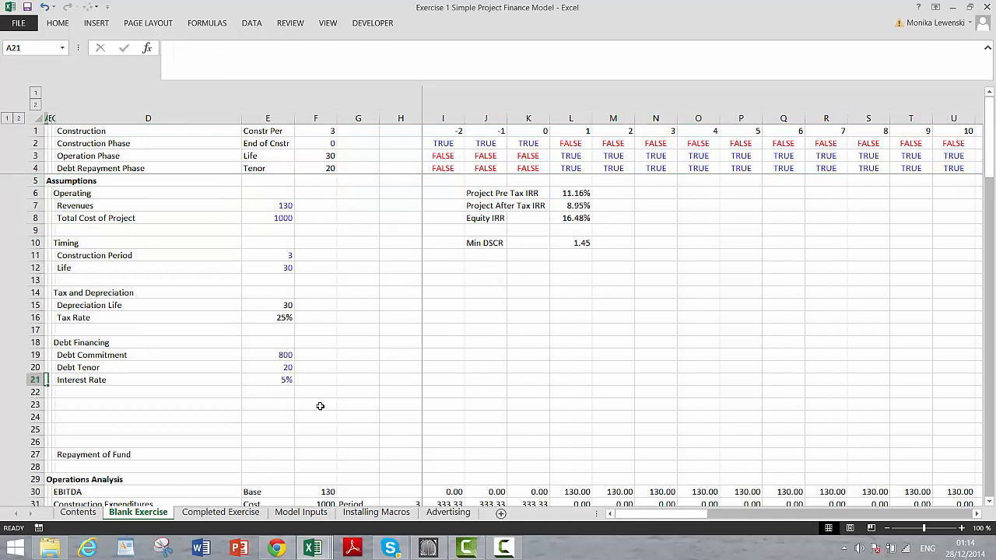
key(Down)
key(shift+space)
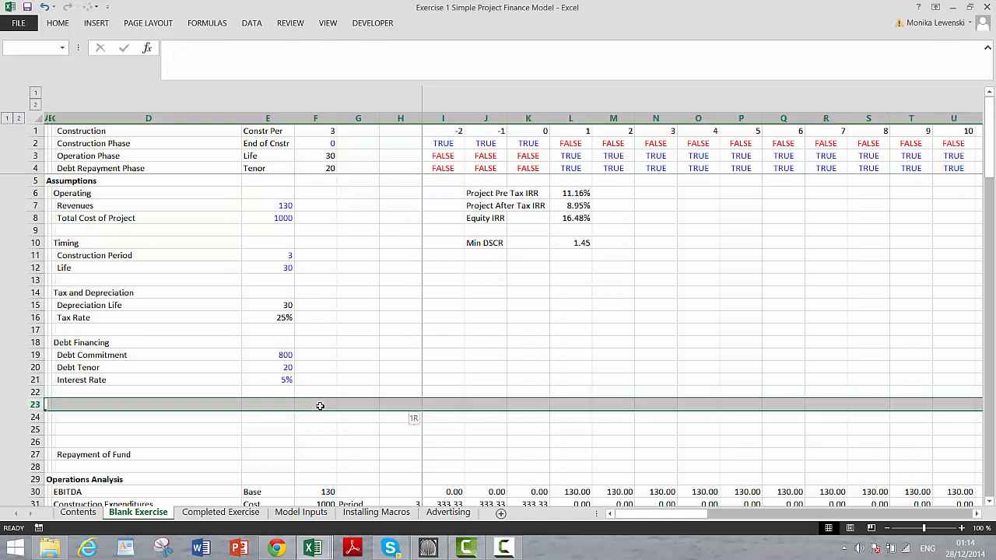
key(shift+Down)
key(shift+Down)
key(shift+Down)
key(shift+Down)
key(shift+Down)
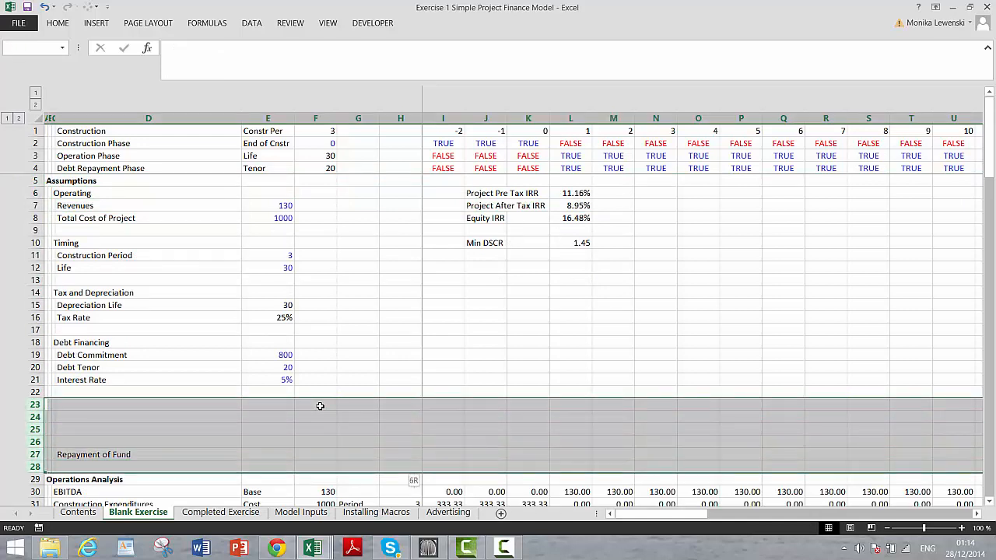
key(ctrl+minus)
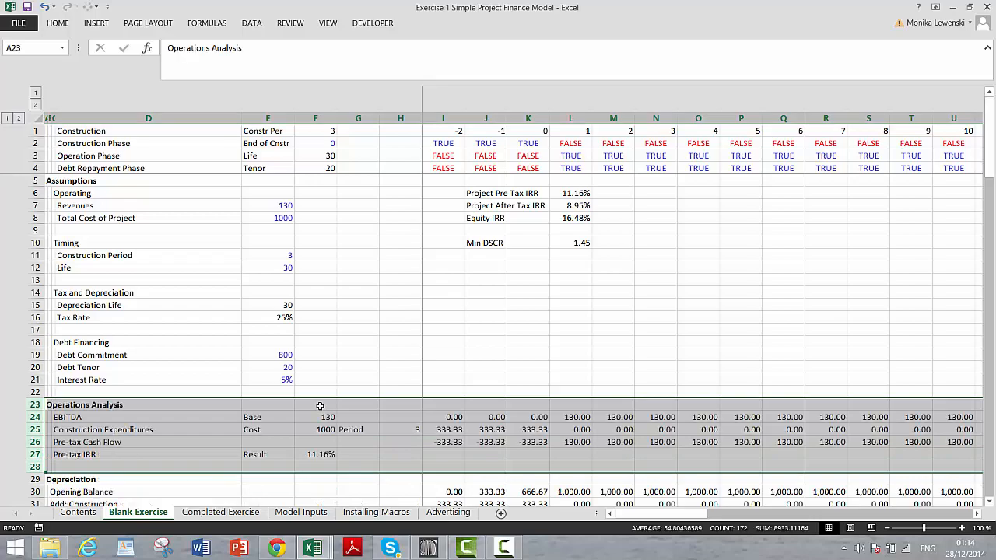
Set the Equity Balance opening balance in I98 to the prior period's closing balance with =H102
key(Up)
key(Page_Down)
key(Page_Down)
key(Page_Down)
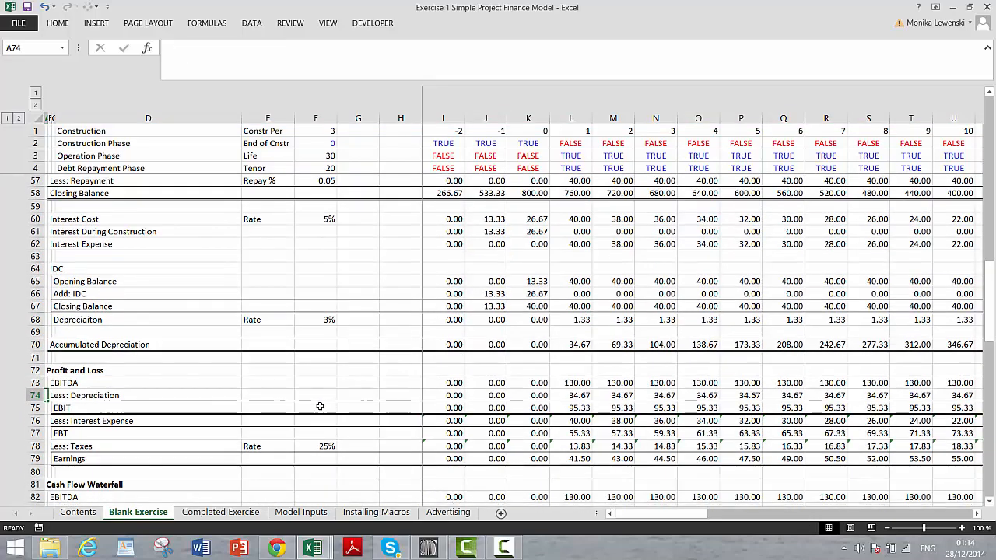
key(Up)
key(Up)
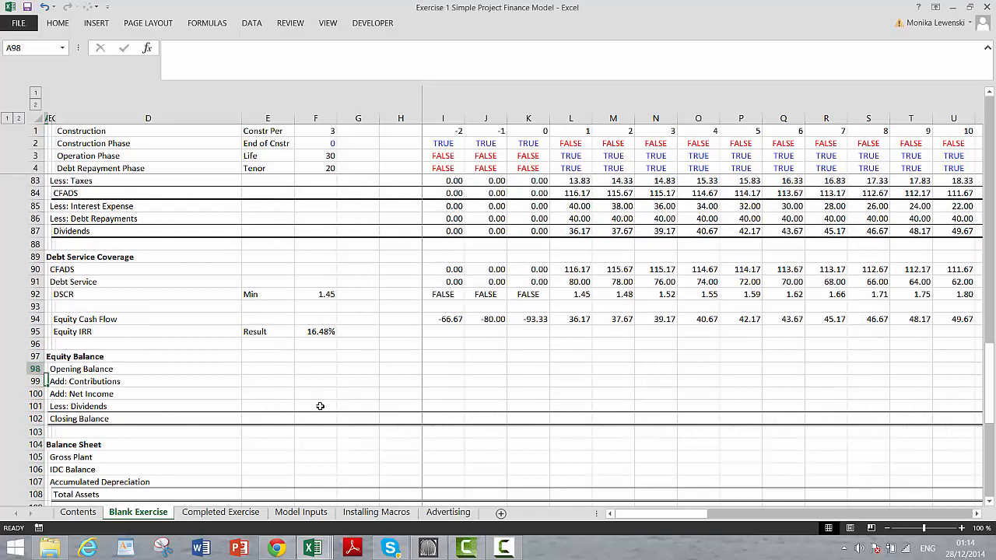
key(Right)
key(Right)
key(Right)
key(Right)
key(Right)
key(Right)
key(Right)
key(Right)
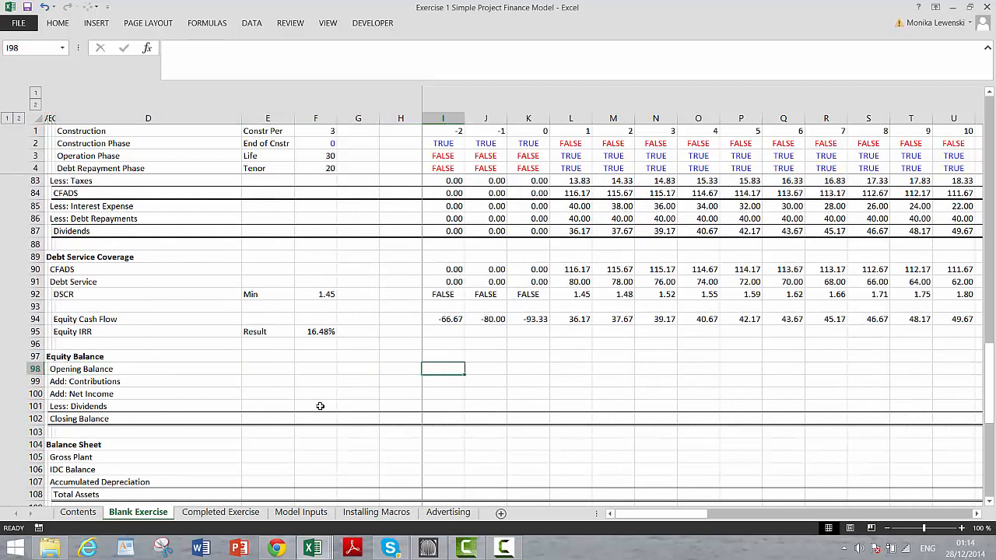
text(=)
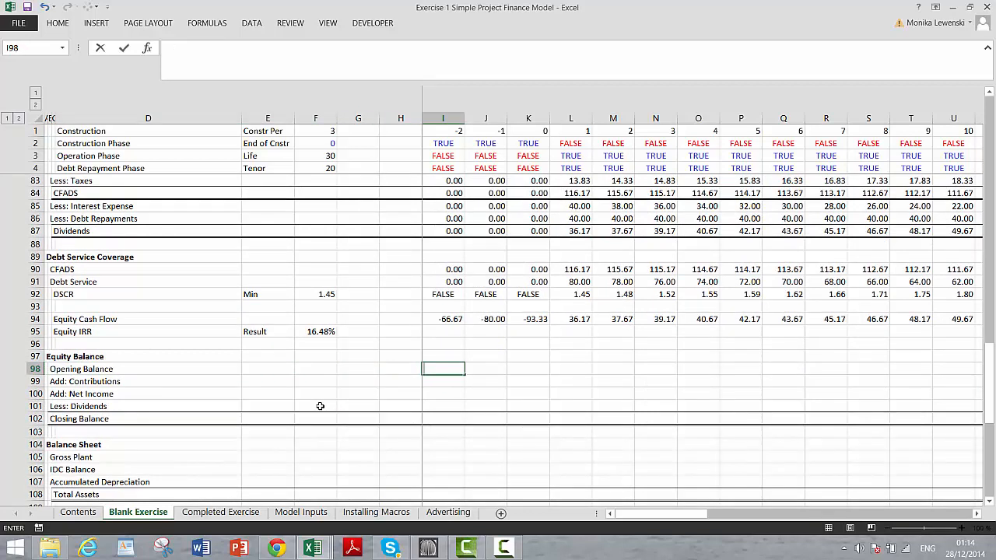
key(Down)
key(Down)
key(Down)
key(Down)
key(Left)
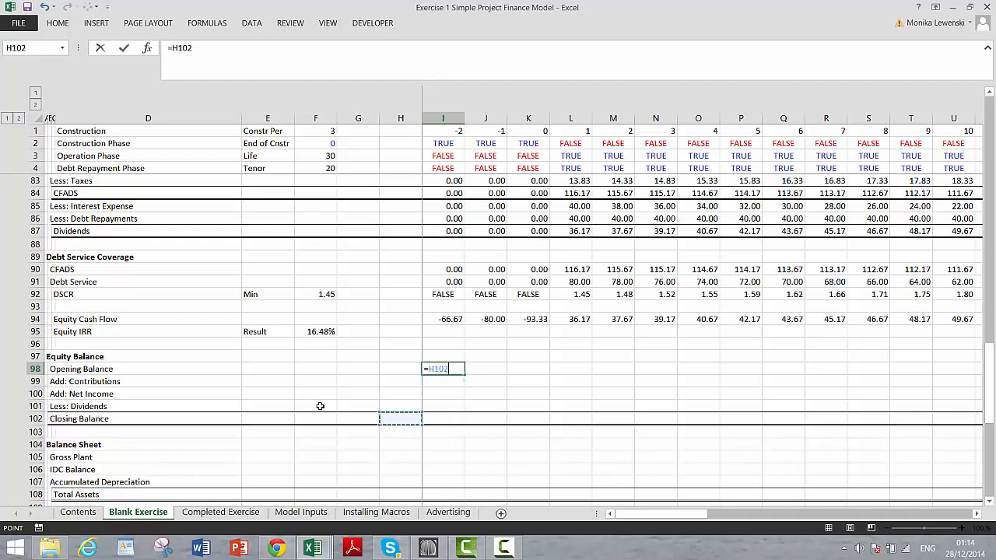
key(Return)
Link the Equity Balance contributions in I99 to Equity Financing in the Sources of Funds with =I51
text(=)
key(Up)
key(Up)
key(Up)
key(Up)
key(Up)
key(Up)
key(Up)
key(Up)
key(Up)
key(Up)
key(Up)
key(Up)
key(Up)
key(Up)
key(Up)
key(Up)
key(Up)
key(Up)
key(Up)
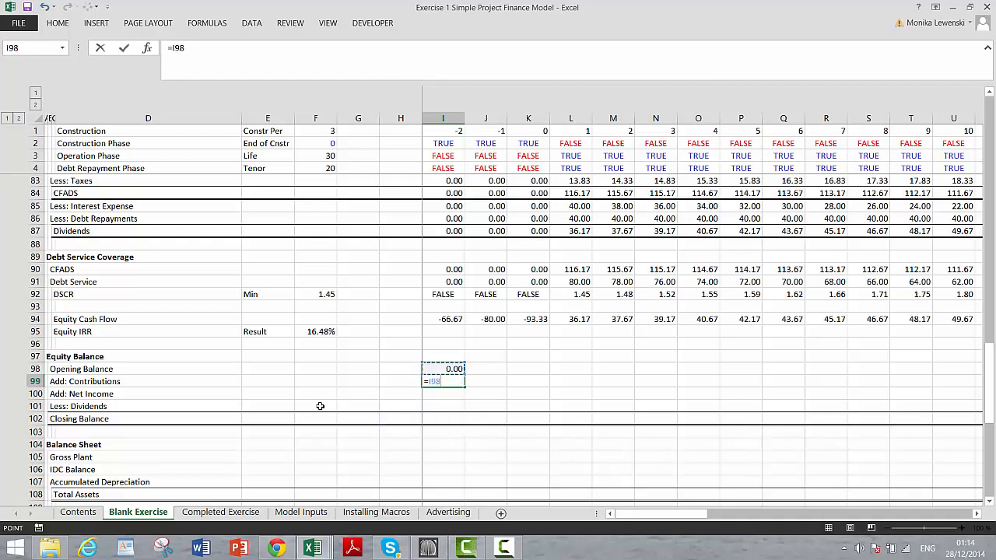
key(Up)
key(Up)
key(Up)
key(Up)
key(Up)
key(Up)
key(Up)
key(Up)
key(Up)
key(Up)
key(Up)
key(Up)
key(Up)
key(Up)
key(Up)
key(Up)
key(Up)
key(Up)
key(Up)
key(Up)
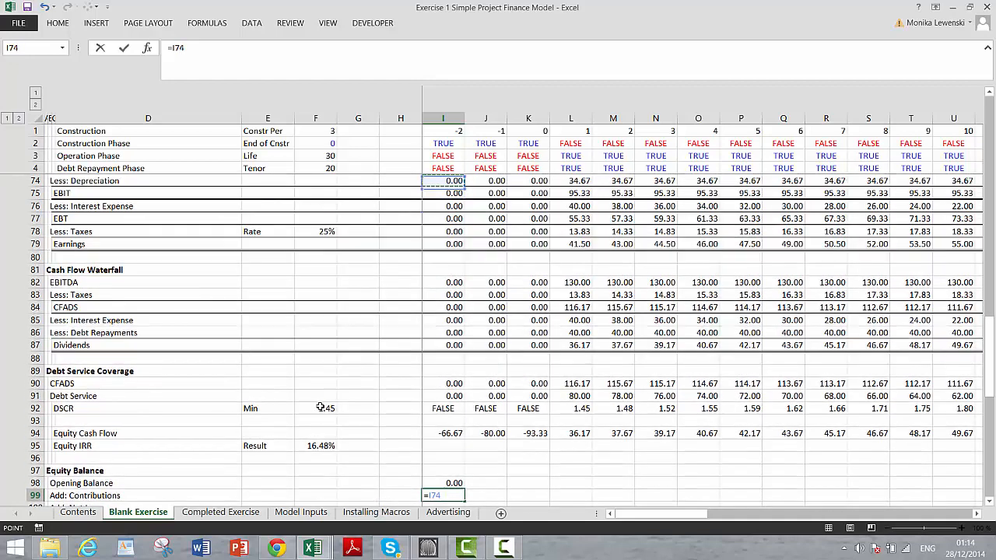
key(Up)
key(Up)
key(Up)
key(Up)
key(Up)
key(Up)
key(Up)
key(Up)
key(Up)
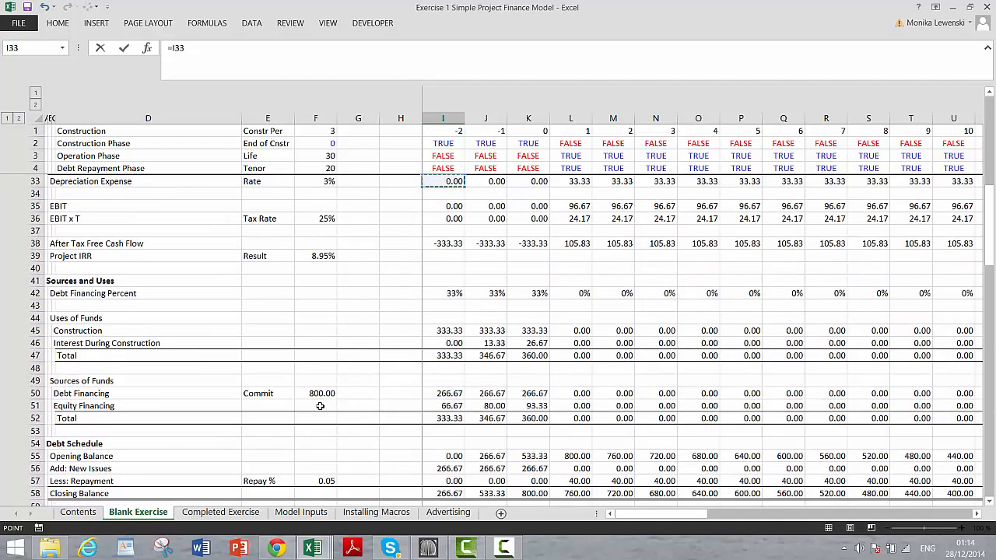
key(Down)
key(Down)
key(Down)
key(Down)
key(Down)
key(Down)
key(Down)
key(Down)
key(Down)
key(Down)
key(Down)
key(Down)
key(Down)
key(Down)
key(Down)
key(Down)
key(Down)
key(Down)
key(Down)
key(Down)
key(Down)
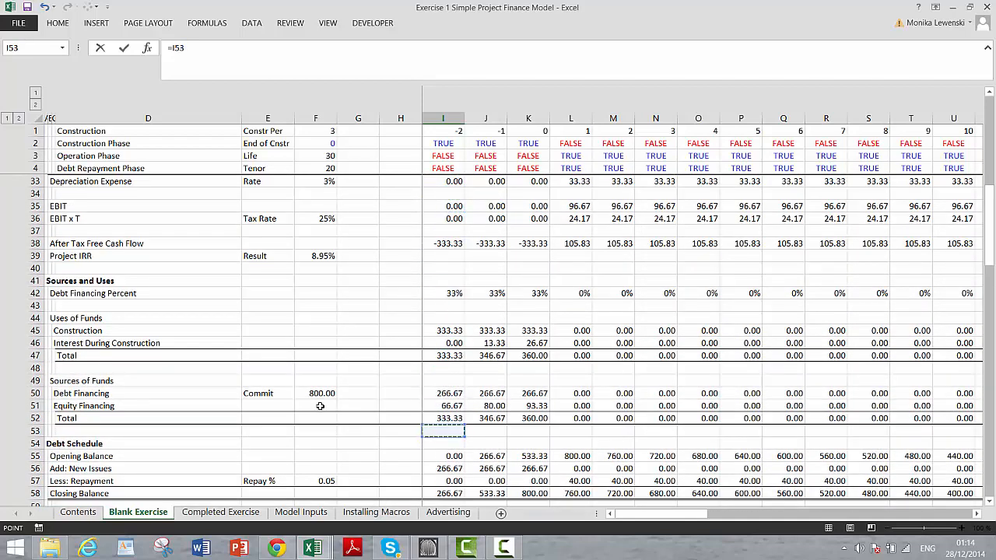
key(Up)
key(Up)
key(Up)
key(Return)
Link the Equity Balance net income in I100 to Earnings in the Profit and Loss with =I79
text(=)
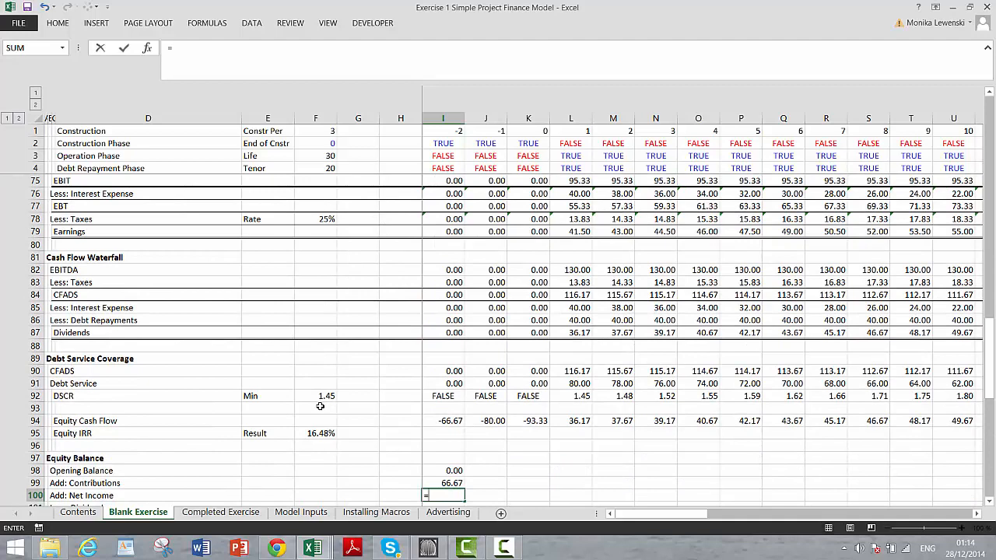
key(Up)
key(Up)
key(Up)
key(Up)
key(Up)
key(Up)
key(Up)
key(Up)
key(Up)
key(Up)
key(Up)
key(Up)
key(Up)
key(Up)
key(Up)
key(Up)
key(Up)
key(Up)
key(Up)
key(Up)
key(Up)
key(Return)
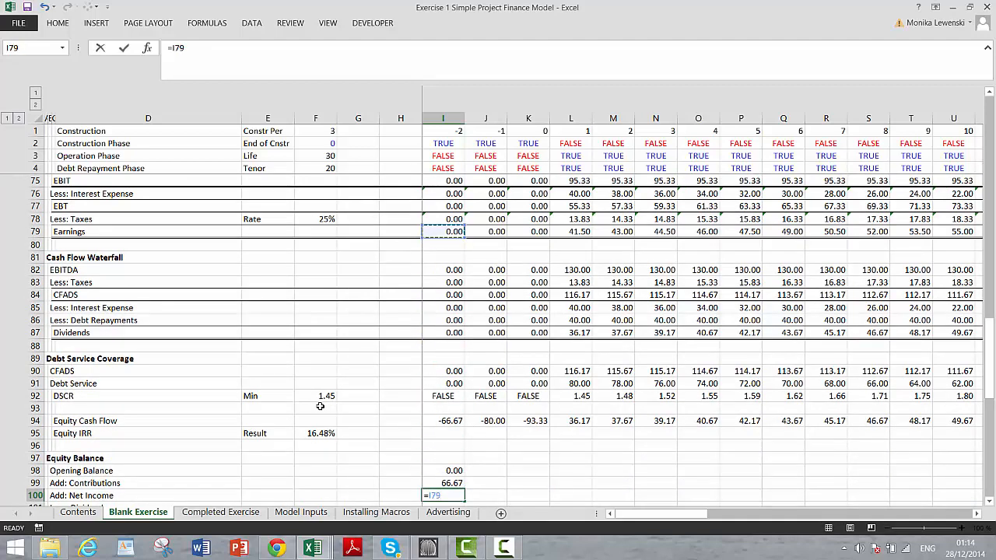
Link the Equity Balance dividends in I101 to Dividends in the Cash Flow Waterfall with =I87
text(=)
key(Up)
key(Up)
key(Up)
key(Up)
key(Up)
key(Up)
key(Up)
key(Up)
key(Up)
key(Up)
key(Up)
key(Up)
key(Up)
key(Up)
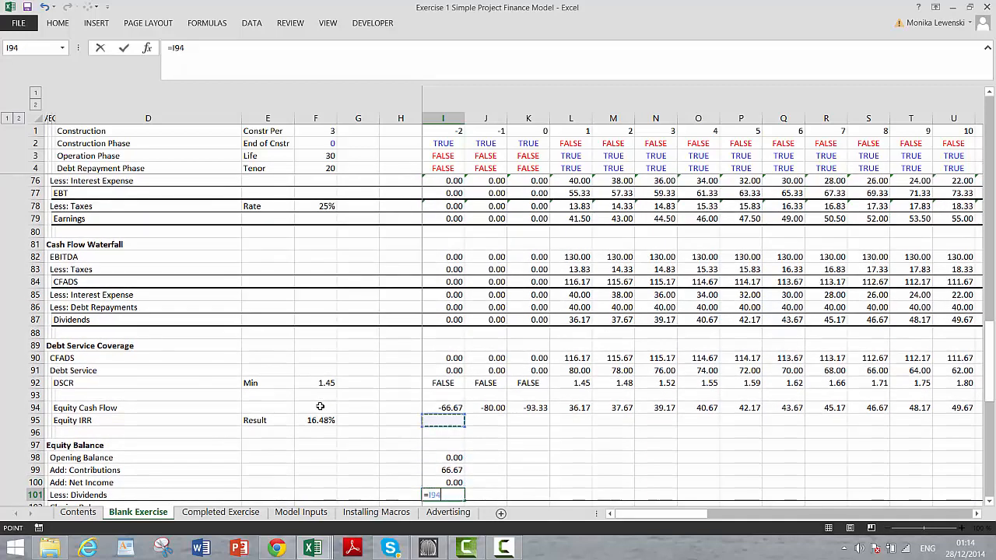
key(Return)
Calculate the Equity Balance closing balance in I102 with =I98+I99+I100-I101
text(=)
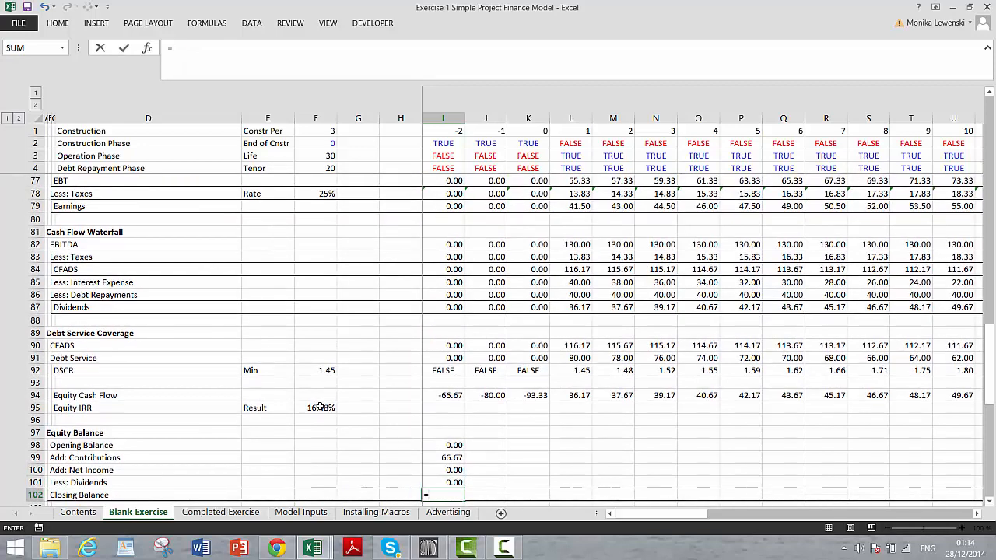
key(Up)
key(Up)
key(Up)
key(Up)
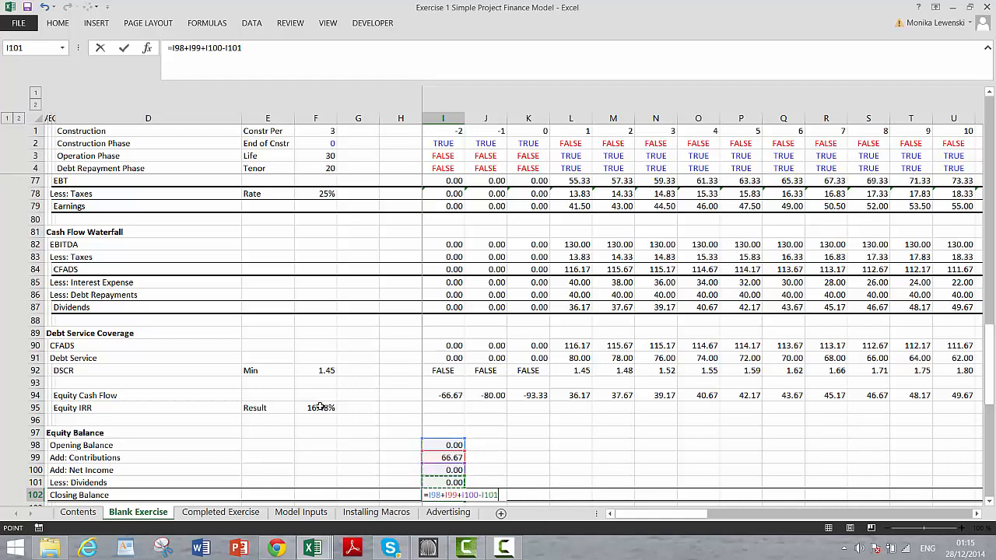
key(Return)
key(Down)
key(Down)
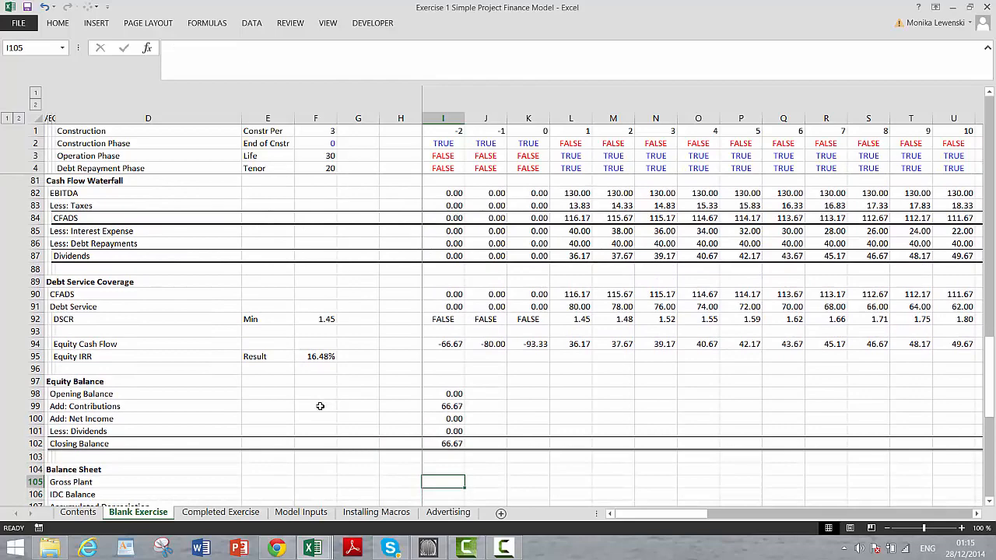
Link the Balance Sheet's Gross Plant in I105 to the first-period plant balance above the Depreciation Expense row
text(=)
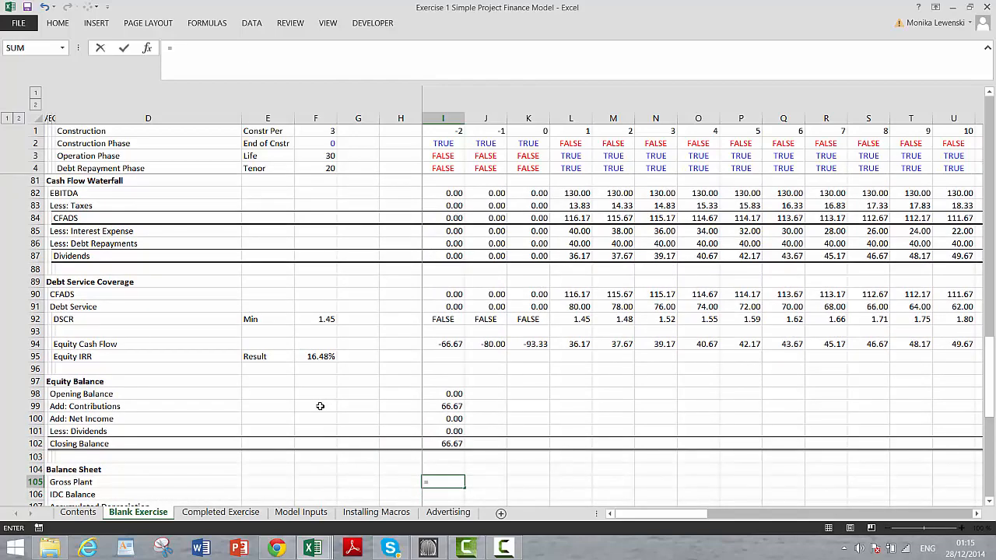
key(Page_Up)
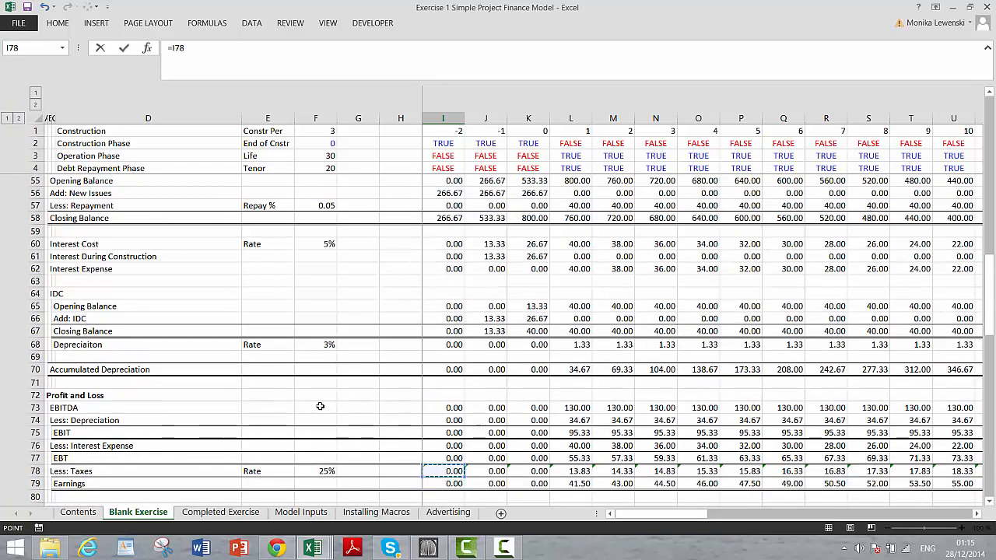
key(Up)
key(Up)
key(Up)
key(Up)
key(Up)
key(Up)
key(Up)
key(Up)
key(Up)
key(Up)
key(Up)
key(Up)
key(Up)
key(Up)
key(Up)
key(Up)
key(Up)
key(Up)
key(Up)
key(Up)
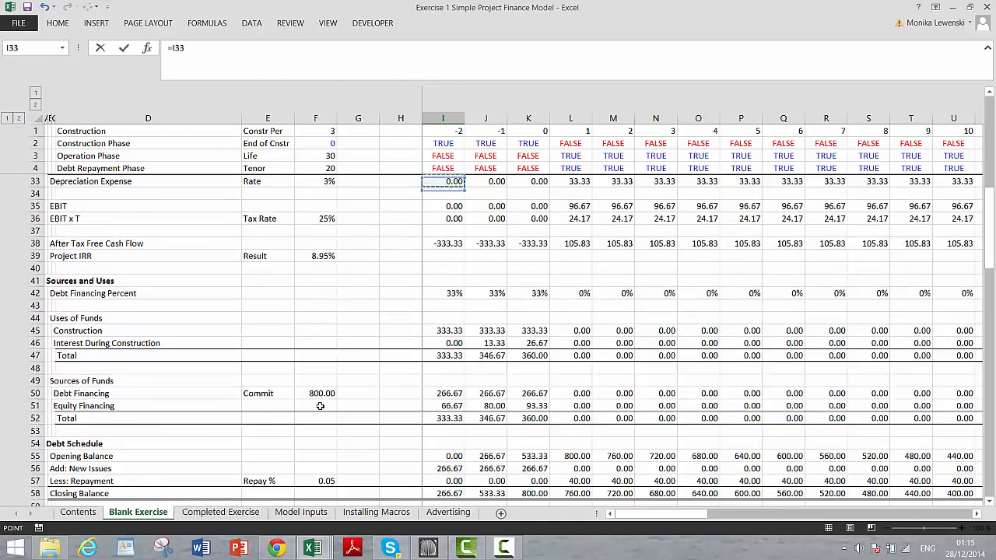
key(Up)
key(Up)
key(Up)
key(Return)
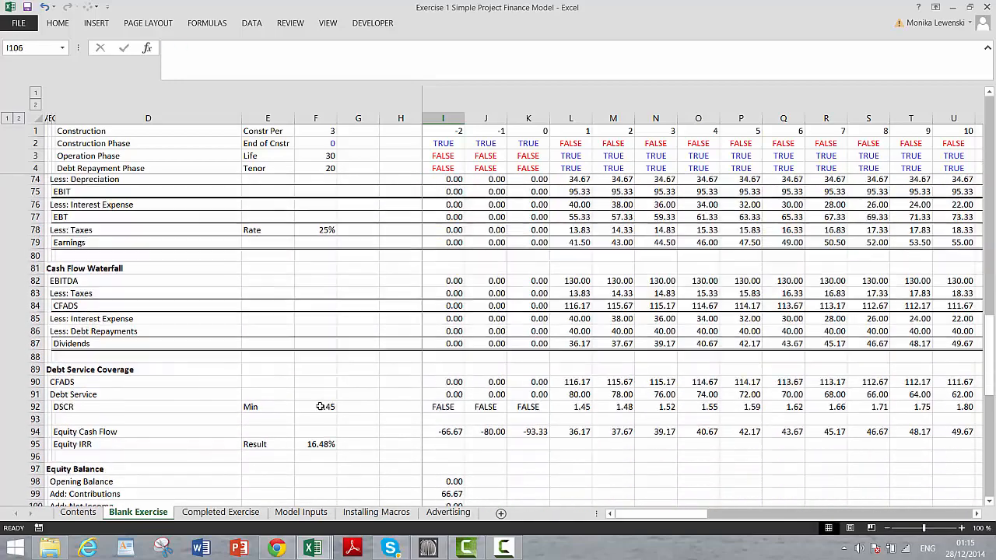
Link the Balance Sheet's IDC Balance in I106 to the first-period balance in the IDC schedule
text(=)
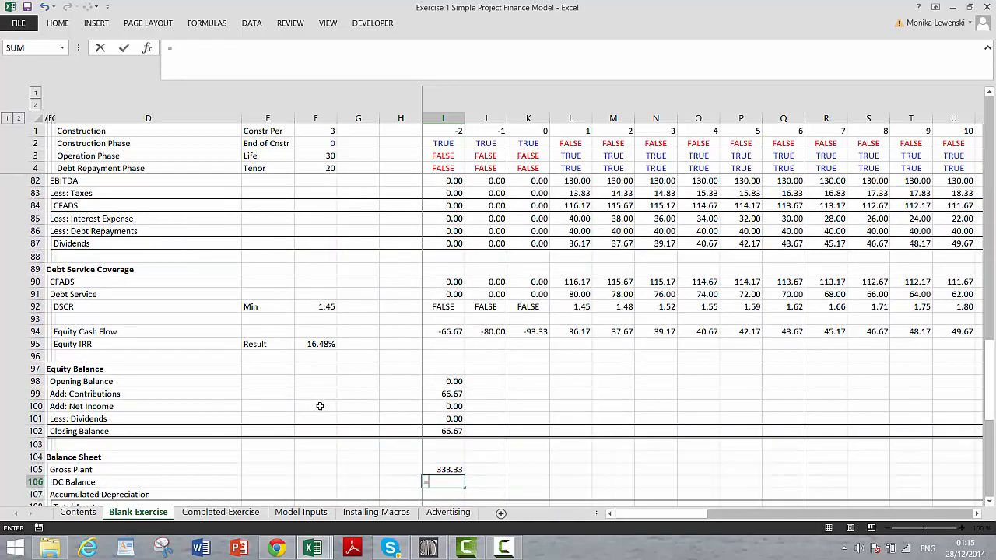
key(Up)
key(Up)
key(Up)
key(Up)
key(Up)
key(Up)
key(Up)
key(Up)
key(Up)
key(Up)
key(Up)
key(Up)
key(Up)
key(Up)
key(Up)
key(Up)
key(Up)
key(Up)
key(Up)
key(Up)
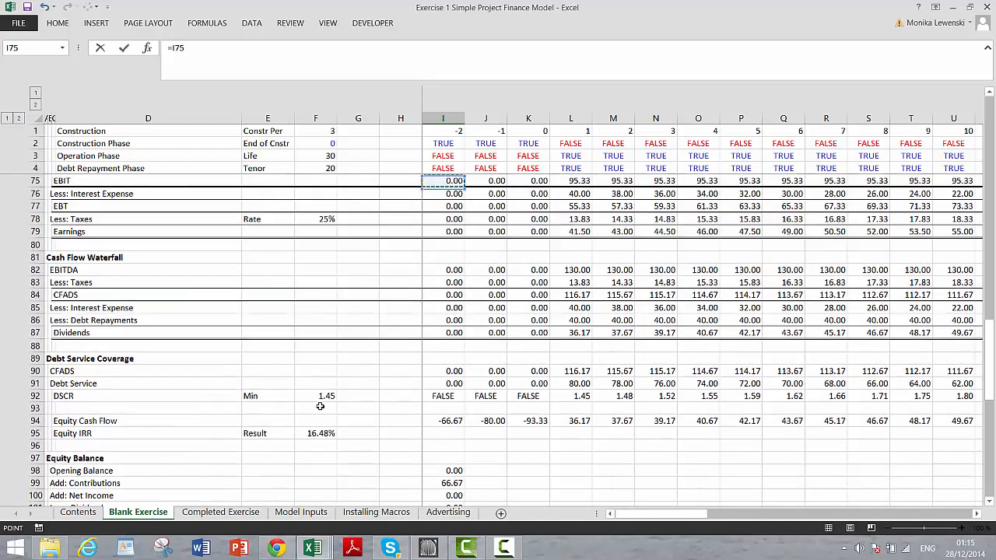
key(Up)
key(Up)
key(Up)
key(Up)
key(Up)
key(Up)
key(Down)
key(Down)
key(Down)
key(Down)
key(Down)
key(Down)
key(Down)
key(Down)
key(Down)
key(Down)
key(Down)
key(Down)
key(Down)
key(Down)
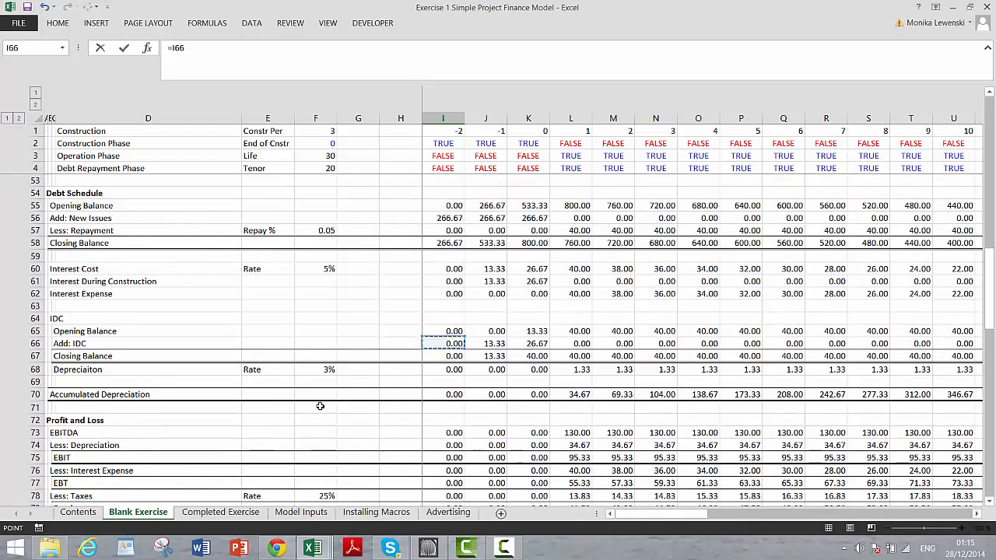
key(Return)
Link the Balance Sheet's Accumulated Depreciation in I107 to the negative of the first-period Accumulated Depreciation row with =-I70
text(=)
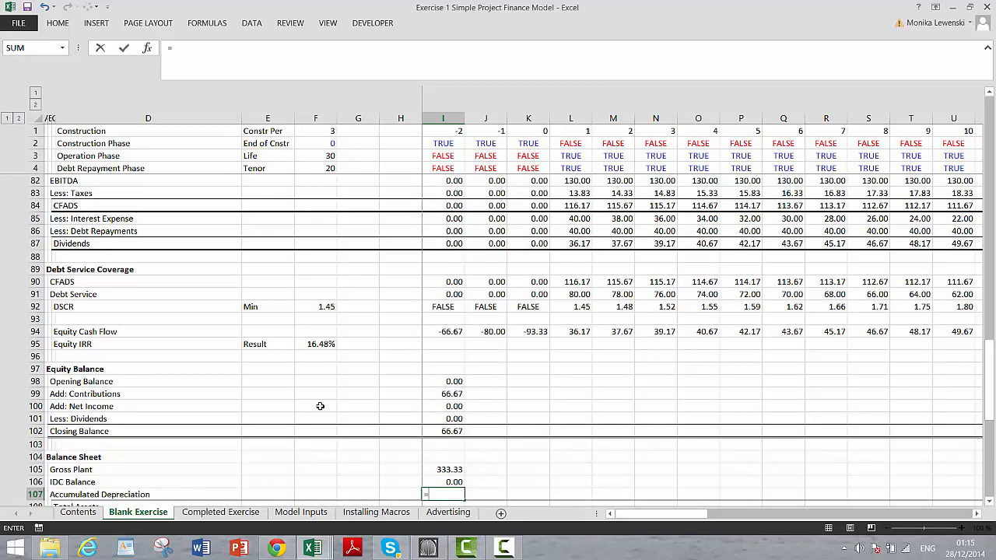
text(-)
key(Up)
key(Up)
key(Up)
key(Up)
key(Up)
key(Up)
key(Up)
key(Up)
key(Up)
key(Up)
key(Up)
key(Up)
key(Up)
key(Up)
key(Up)
key(Up)
key(Up)
key(Up)
key(Up)
key(Up)
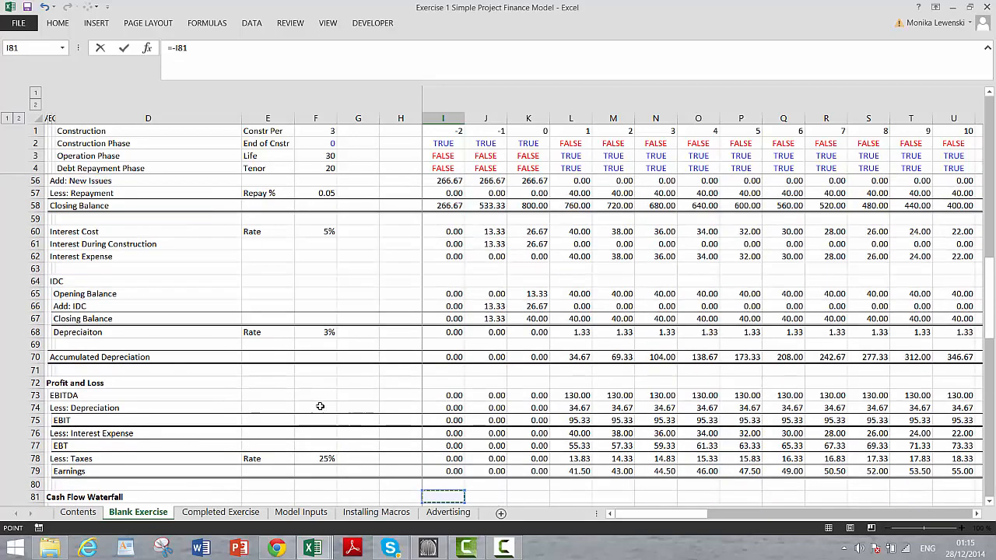
key(Up)
key(Up)
key(Up)
key(Up)
key(Up)
key(Up)
key(Up)
key(Up)
key(Up)
key(Up)
key(Up)
key(Up)
key(Up)
key(Up)
key(Up)
key(Up)
key(Up)
key(Up)
key(Up)
key(Up)
key(Up)
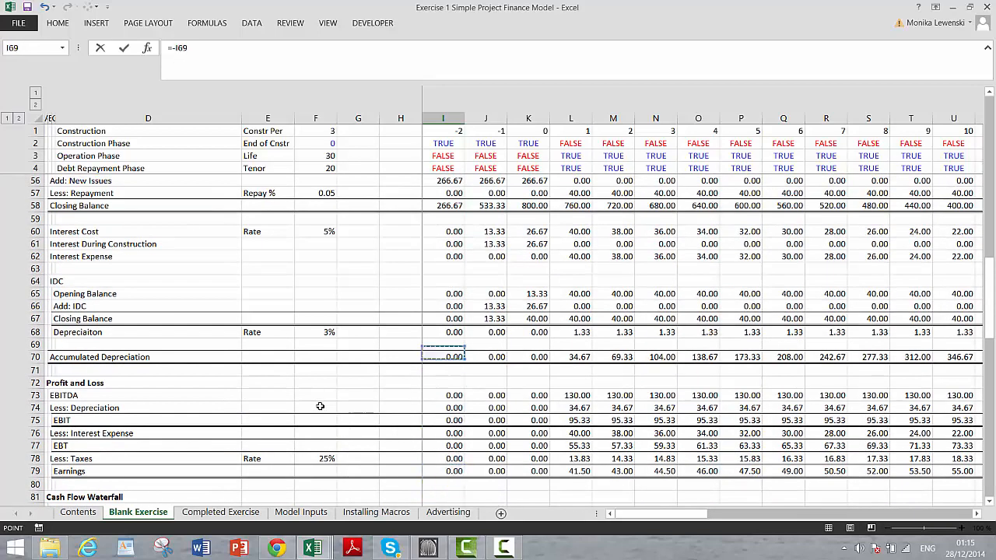
key(Down)
key(Down)
key(Down)
key(Down)
key(Down)
key(Down)
key(Down)
key(Down)
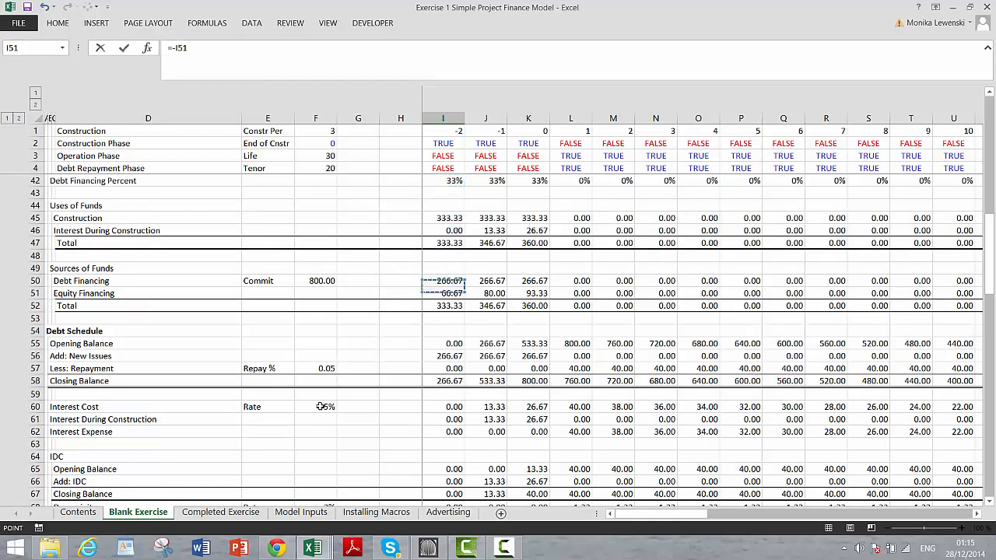
key(Up)
key(Up)
key(Up)
key(Up)
key(Up)
key(Up)
key(Up)
key(Up)
key(Up)
key(Up)
key(Up)
key(Up)
key(Up)
key(Up)
key(Up)
key(Up)
key(Up)
key(Up)
key(Up)
key(Up)
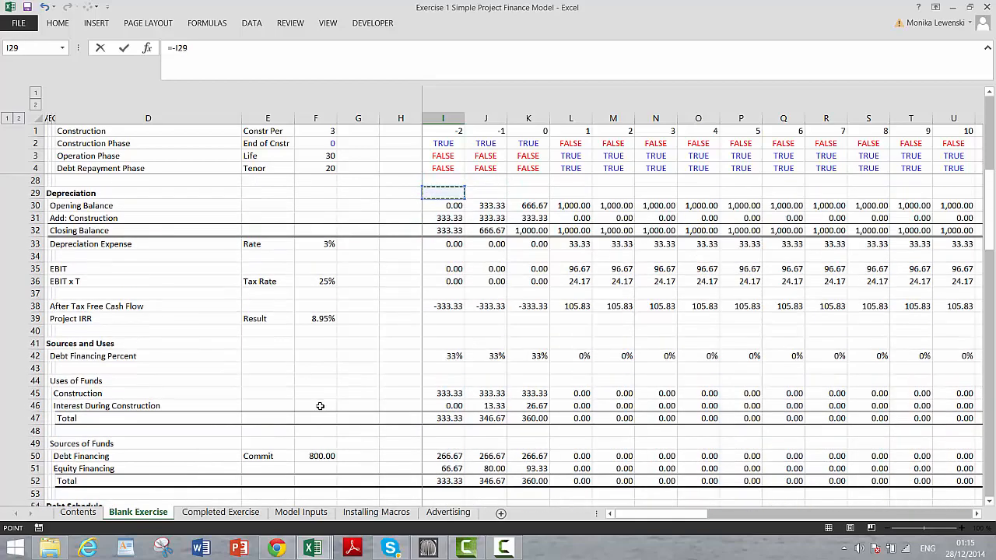
key(Down)
key(Down)
key(Down)
key(Down)
key(Down)
key(Down)
key(Down)
key(Down)
key(Down)
key(Down)
key(Down)
key(Down)
key(Down)
key(Down)
key(Down)
key(Down)
key(Down)
key(Down)
key(Down)
key(Down)
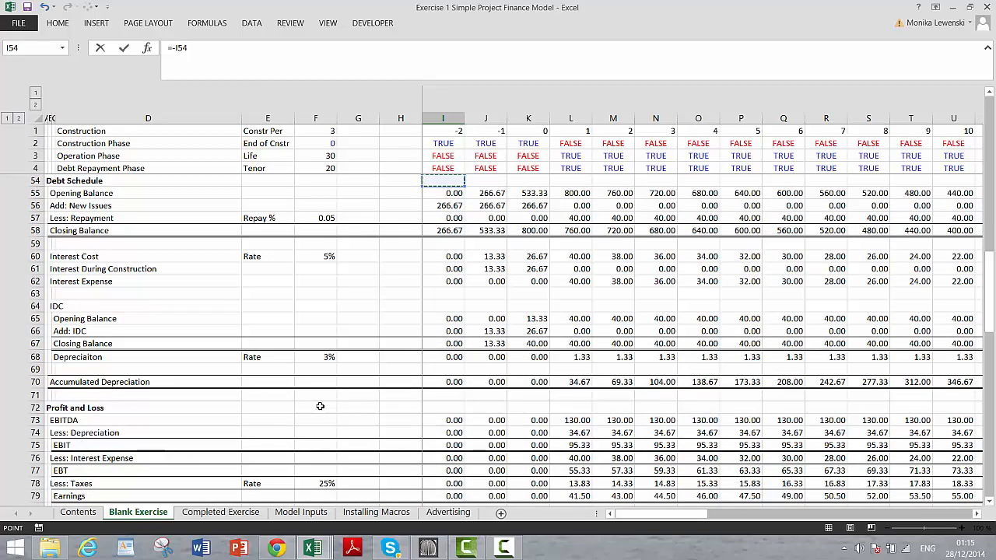
key(Left)
key(Left)
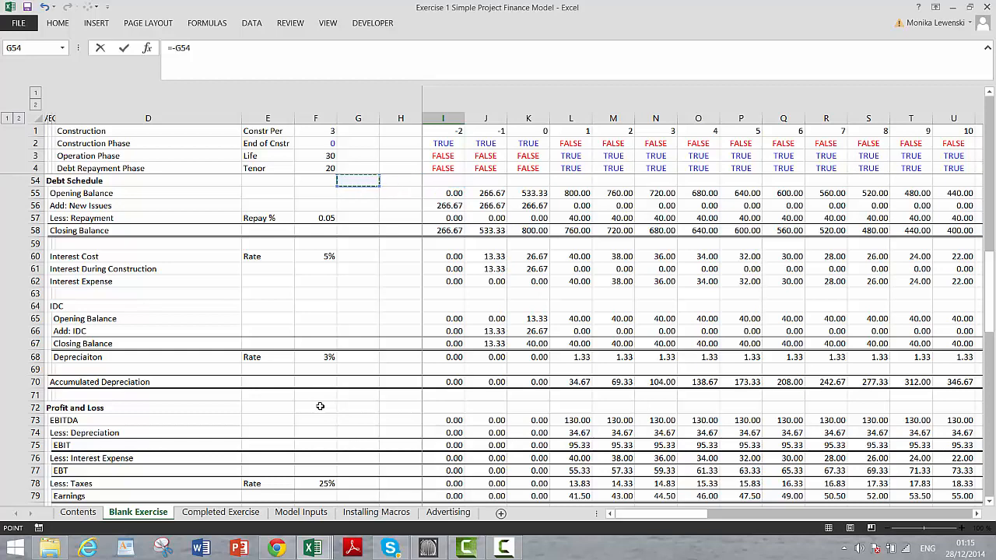
key(Right)
key(Right)
key(Down)
key(Down)
key(Down)
key(Down)
key(Down)
key(Down)
key(Down)
key(Down)
key(Down)
key(Down)
key(Down)
key(Down)
key(Down)
key(Down)
key(Down)
key(Down)
key(Down)
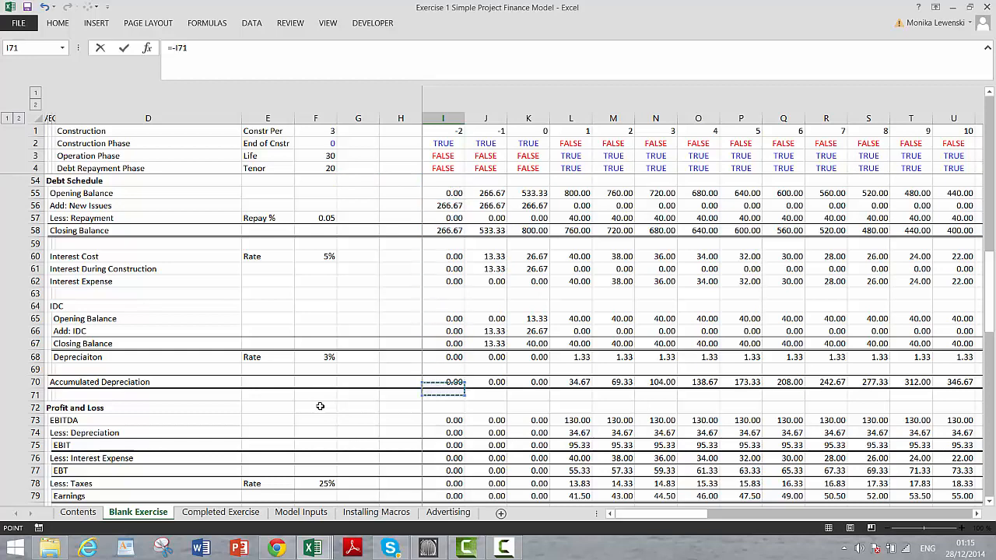
key(Up)
key(Return)
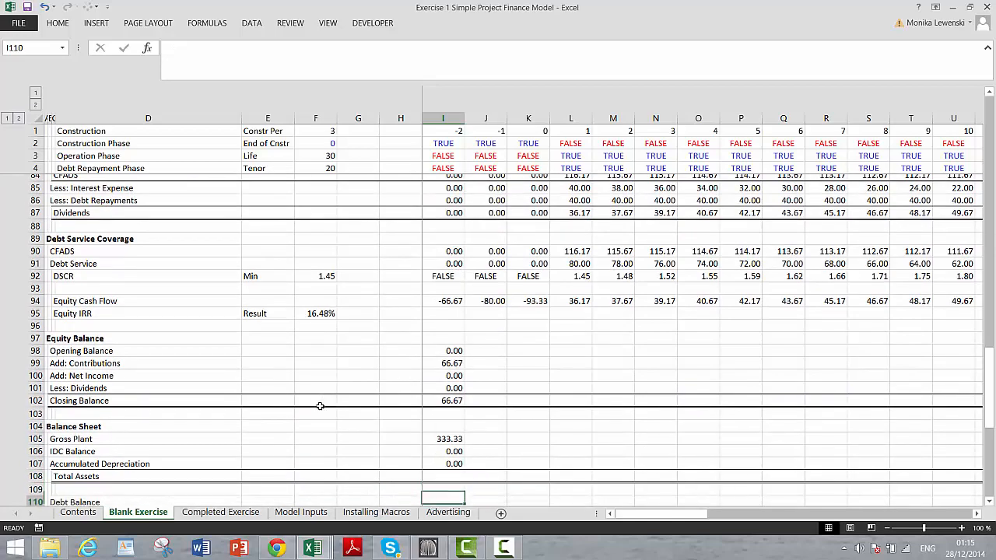
Calculate the Balance Sheet's Total Assets in I108 with =SUM(I105:I107)
key(alt+equal)
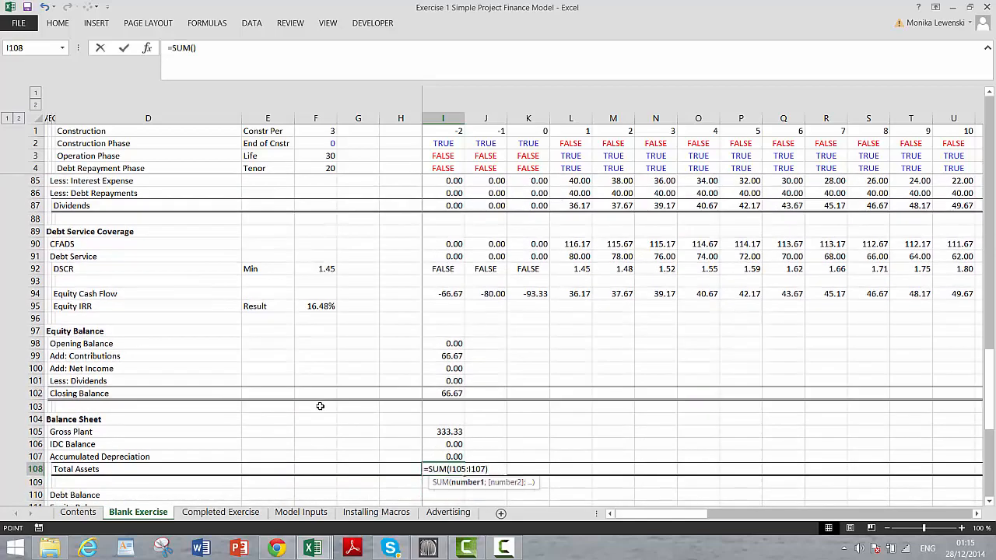
key(Return)
key(Down)
key(Down)
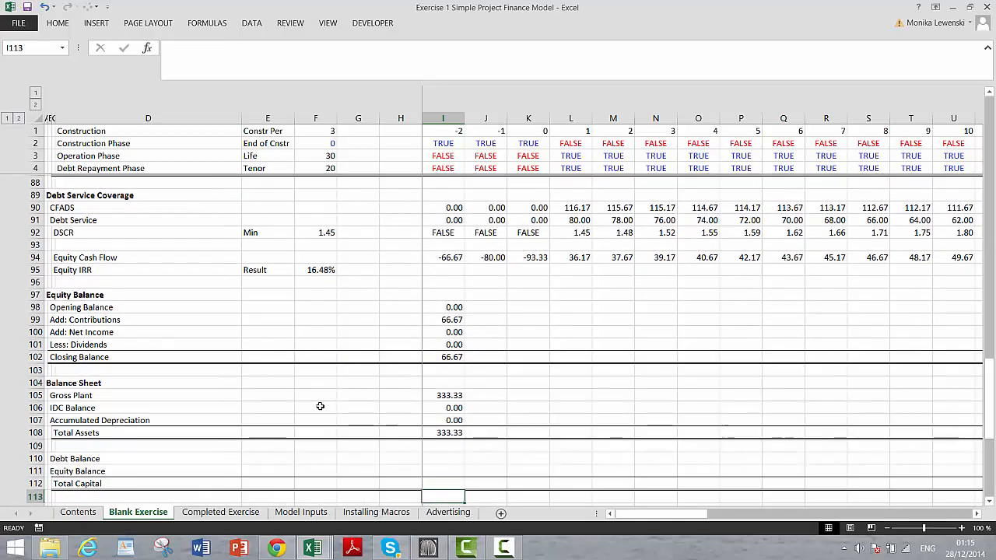
Link the Balance Sheet's Debt Balance in I110 to the first-period Closing Balance of the Debt Schedule with =I58
key(Up)
text(=)
key(Up)
key(Up)
key(Up)
key(Up)
key(Up)
key(Up)
key(Up)
key(Up)
key(Up)
key(Up)
key(Up)
key(Up)
key(Up)
key(Up)
key(Up)
key(Up)
key(Up)
key(Up)
key(Up)
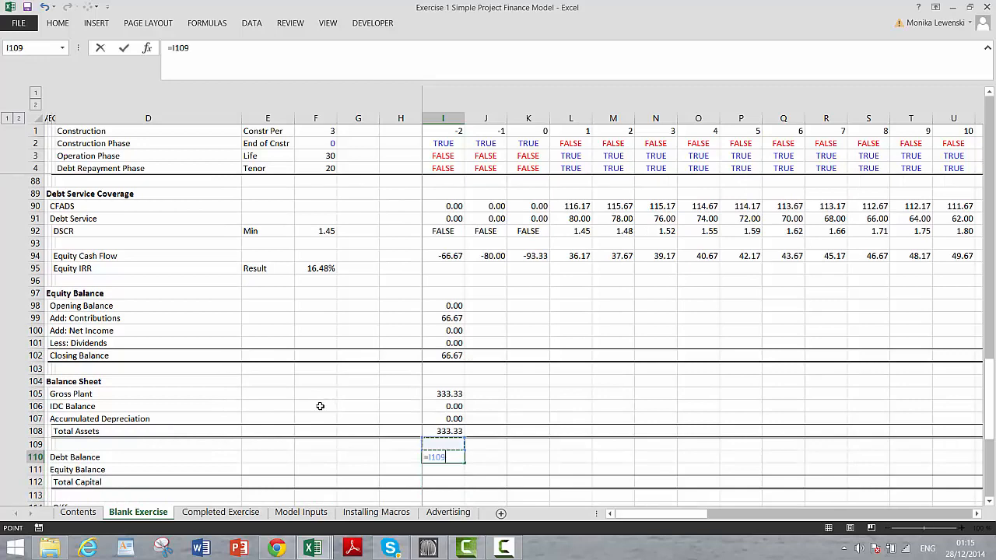
key(Up)
key(Up)
key(Up)
key(Up)
key(Up)
key(Up)
key(Up)
key(Up)
key(Up)
key(Up)
key(Up)
key(Up)
key(Up)
key(Up)
key(Up)
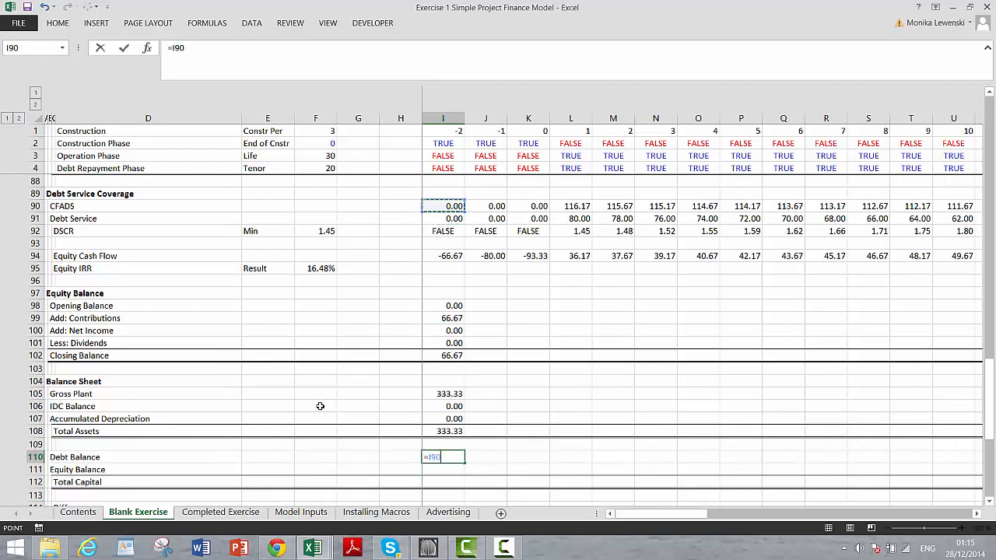
key(Down)
key(Down)
key(Down)
key(Down)
key(Down)
key(Down)
key(Down)
key(Down)
key(Down)
key(Down)
key(Down)
key(Down)
key(Down)
key(Down)
key(Down)
key(Down)
key(Down)
key(Down)
key(Down)
key(Down)
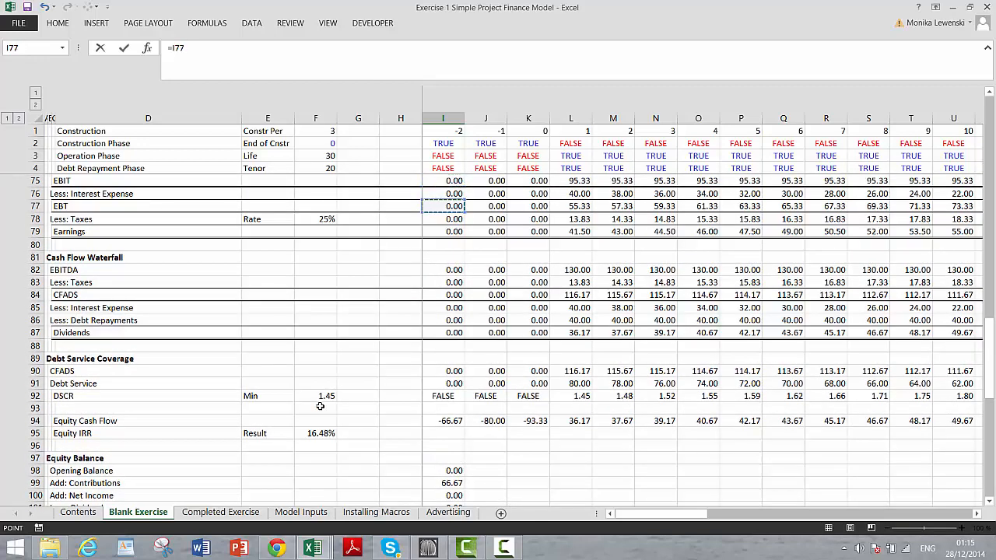
key(Up)
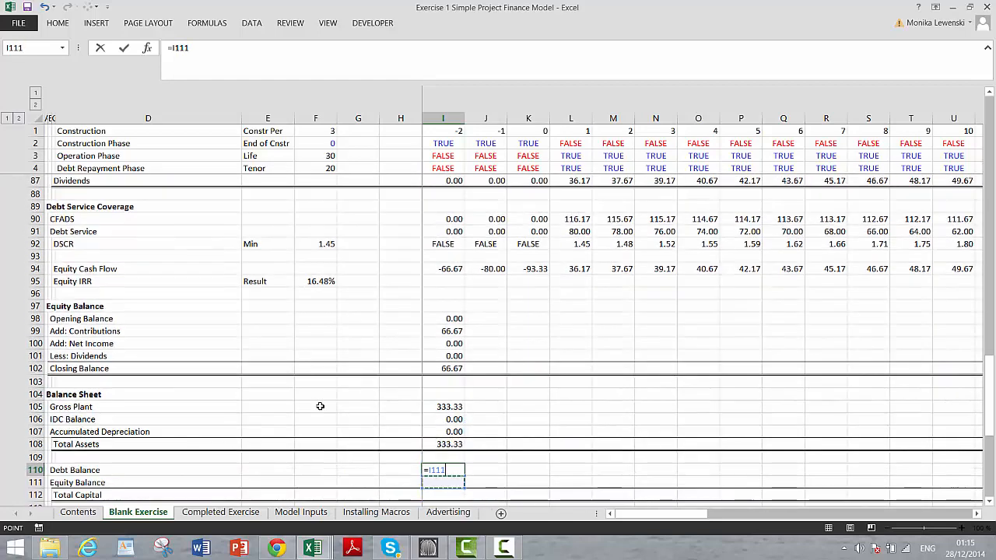
key(Up)
key(Up)
key(Up)
key(Up)
key(Up)
key(Up)
key(Up)
key(Up)
key(Up)
key(Up)
key(Up)
key(Up)
key(Up)
key(Up)
key(Up)
key(Up)
key(Up)
key(Up)
key(Up)
key(Up)
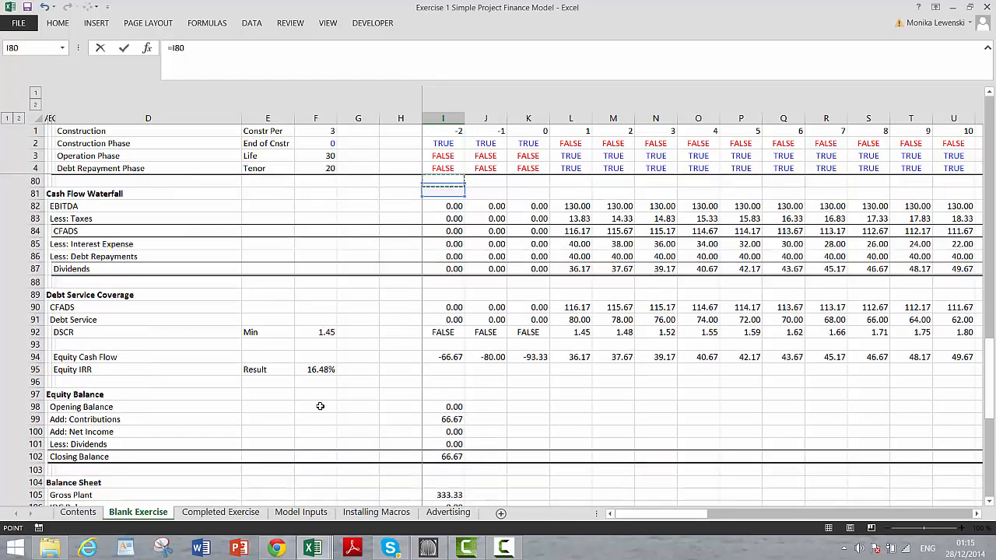
key(Up)
key(Up)
key(Up)
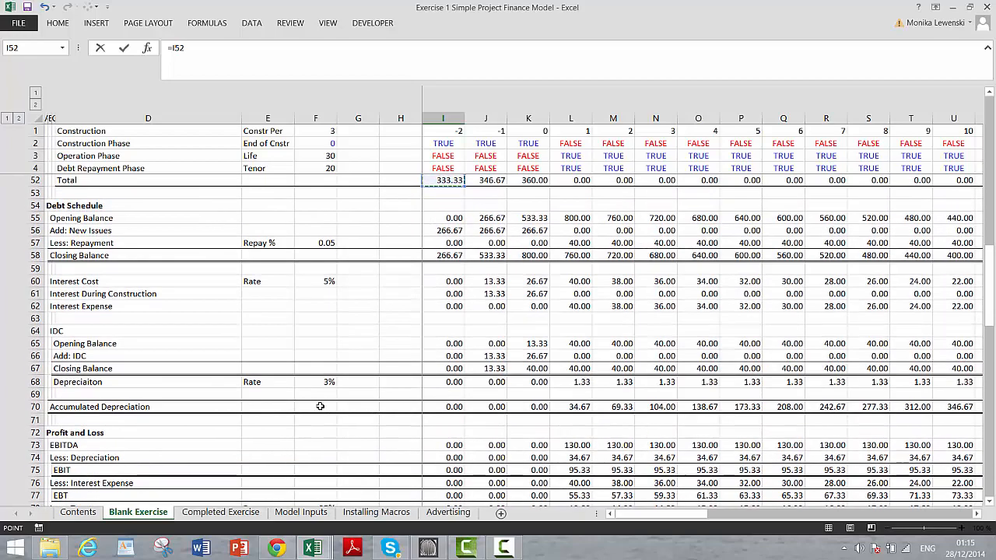
key(Down)
key(Down)
key(Down)
key(Down)
key(Down)
key(Down)
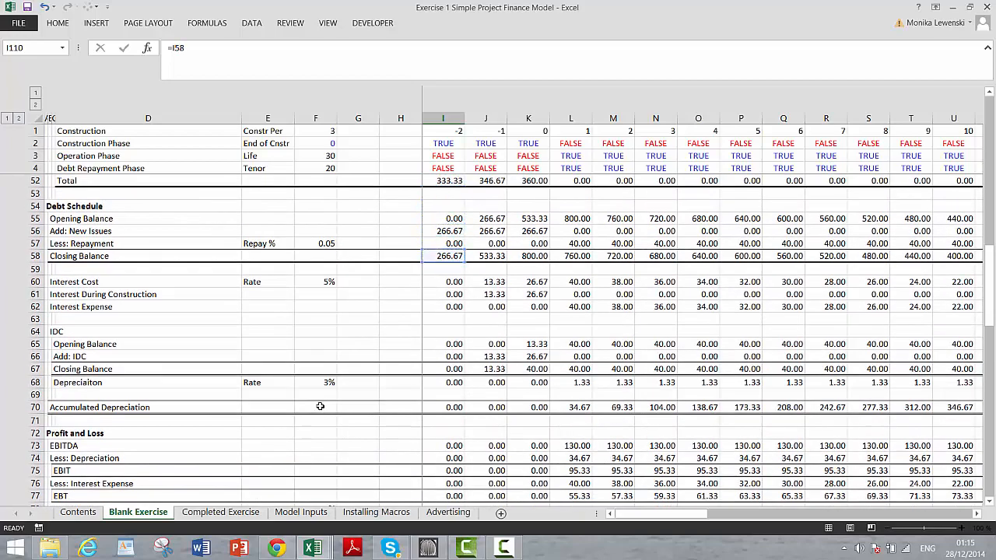
key(Return)
Link the Balance Sheet's Equity Balance in I111 to the first-period Closing Balance of the Equity Balance section with =I102
text(=)
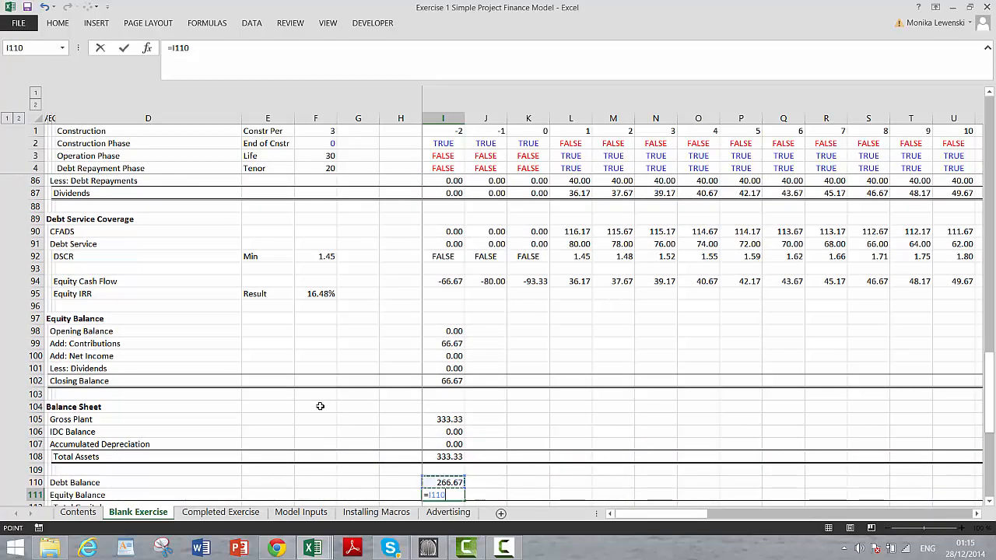
key(Up)
key(Up)
key(Up)
key(Up)
key(Up)
key(Up)
key(Up)
key(Up)
key(Up)
key(Up)
key(Up)
key(Up)
key(Up)
key(Up)
key(Up)
key(Up)
key(Up)
key(Up)
key(Down)
key(Down)
key(Down)
key(Down)
key(Down)
key(Down)
key(Down)
key(Down)
key(Down)
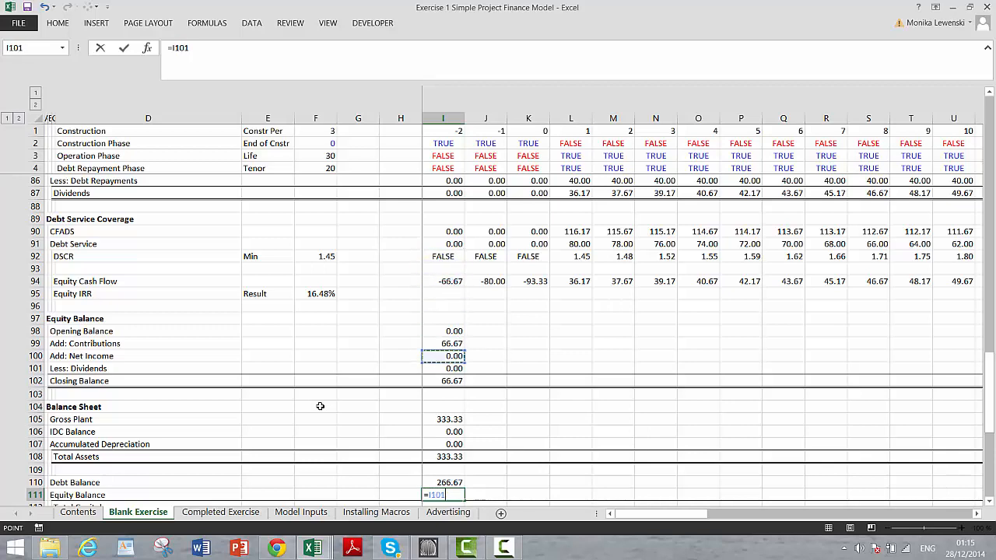
key(Down)
key(Return)
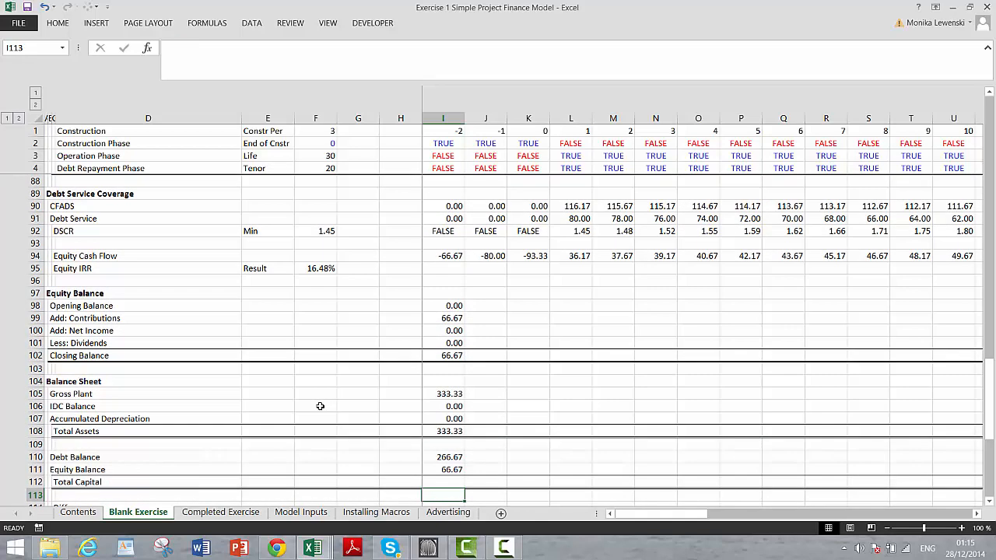
Calculate the Balance Sheet's Total Capital in I112 with =SUM(I110:I111)
key(alt+equal)
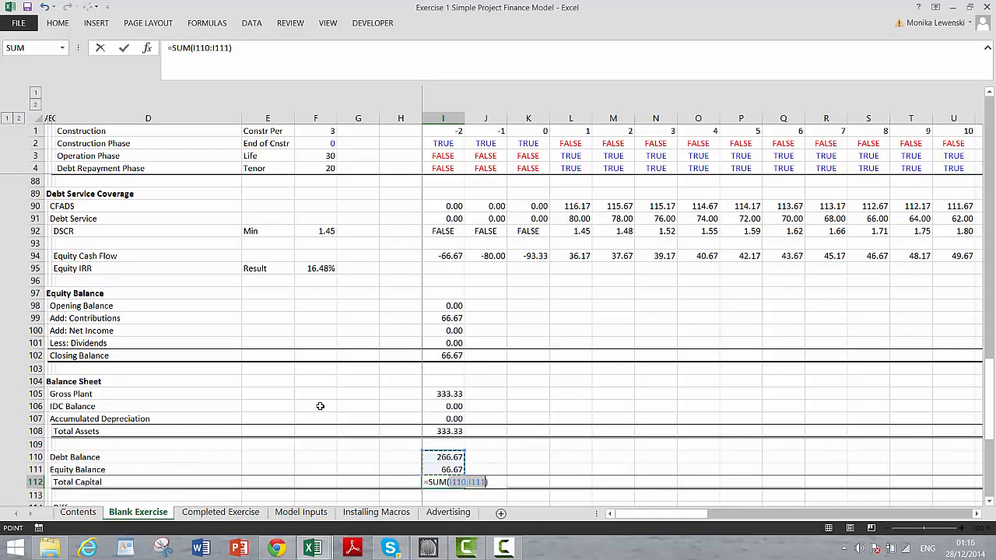
key(Return)
key(Return)
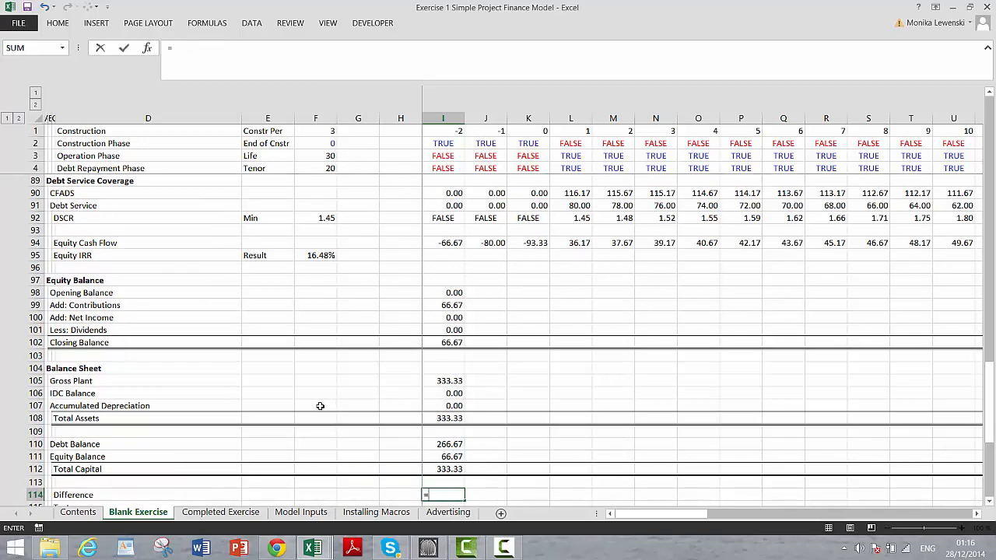
Calculate the Difference in I114 as Total Assets minus Total Capital with =I108-I112
text(=)
key(Up)
key(Up)
key(Up)
key(Up)
key(Up)
key(Up)
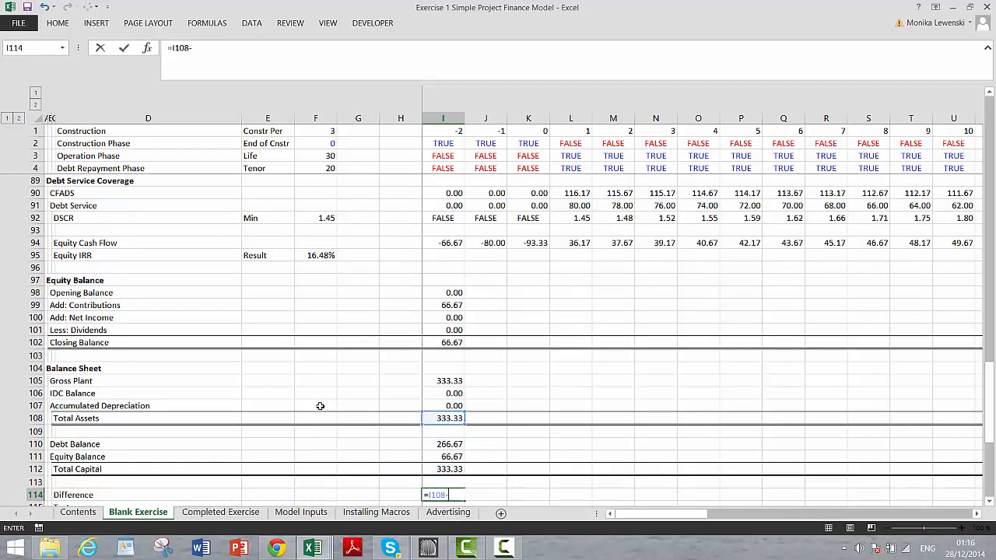
text(-)
key(Up)
key(Up)
key(Return)
key(Up)
key(Up)
key(Up)
key(Up)
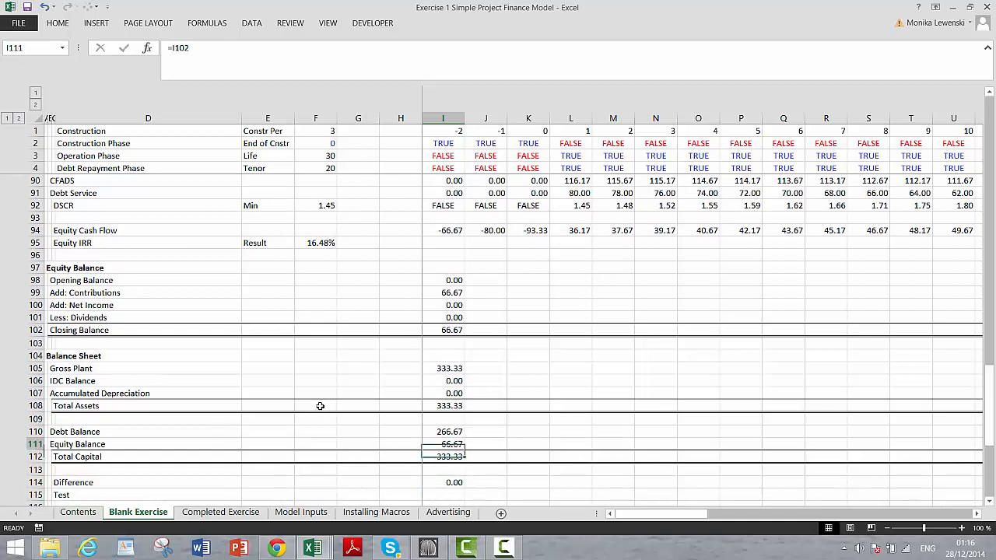
Copy the first-period Equity Balance and Balance Sheet formulas in I98:I114 across all the timeline periods
key(Up)
key(Up)
key(Up)
key(Up)
key(Up)
key(Up)
key(Up)
key(Up)
key(Up)
key(Up)
key(Up)
key(Up)
key(Up)
key(Up)
key(Down)
key(shift+Down)
key(shift+Down)
key(shift+Down)
key(shift+Down)
key(shift+Down)
key(shift+Down)
key(shift+Down)
key(shift+Down)
key(shift+Down)
key(shift+Down)
key(shift+Down)
key(shift+Down)
key(shift+Down)
key(shift+Down)
key(shift+Down)
key(shift+Down)
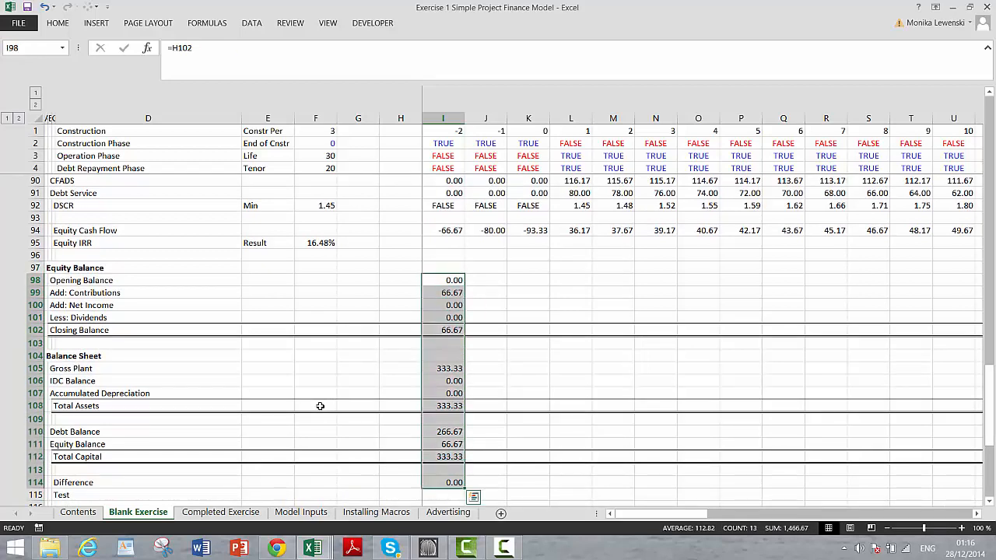
key(ctrl+shift+r)
Examine the Balance Sheet Difference in row 114 across the construction, operating and post-operation periods
key(Down)
key(Down)
key(Down)
key(Down)
key(Down)
key(Down)
key(Down)
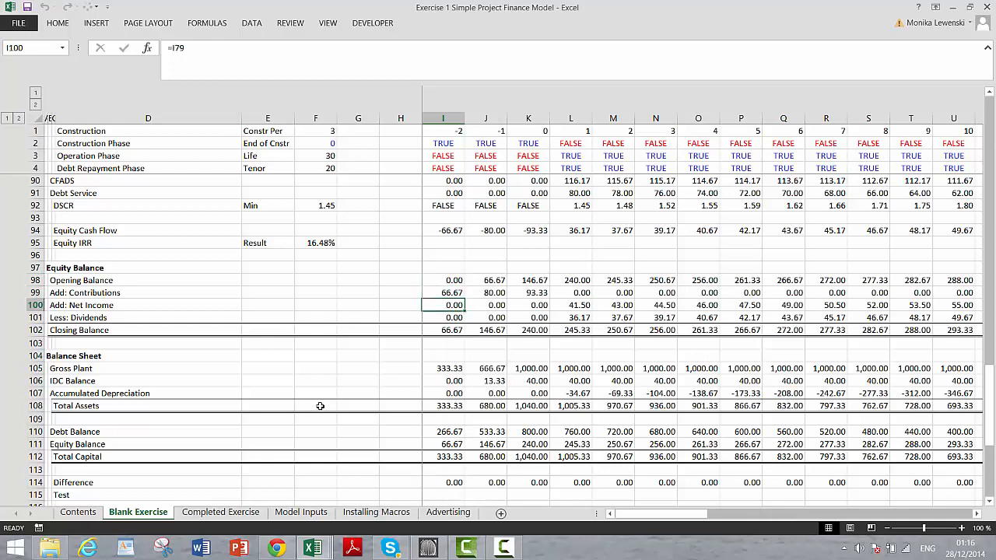
key(Down)
key(Down)
key(Down)
key(Down)
key(Down)
key(Down)
key(Down)
key(Down)
key(Down)
key(Right)
key(Right)
key(Right)
key(Right)
key(Right)
key(Right)
key(Right)
key(Right)
key(Right)
key(Right)
key(Right)
key(Right)
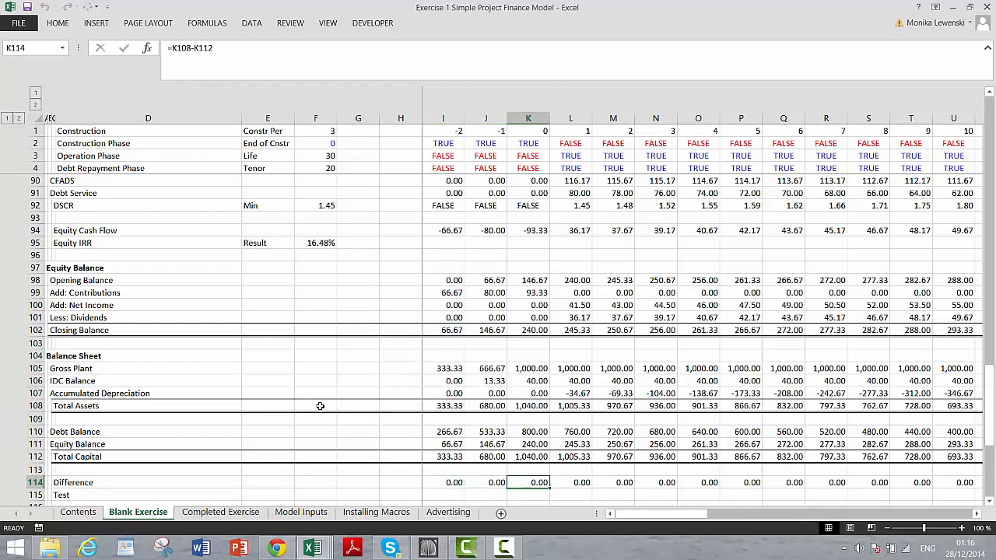
key(Right)
key(Right)
key(Right)
key(Right)
key(Right)
key(Right)
key(Right)
key(Right)
key(Right)
key(Right)
key(Right)
key(Right)
key(Right)
key(Right)
key(Right)
key(Right)
key(Right)
key(Right)
key(Right)
key(Right)
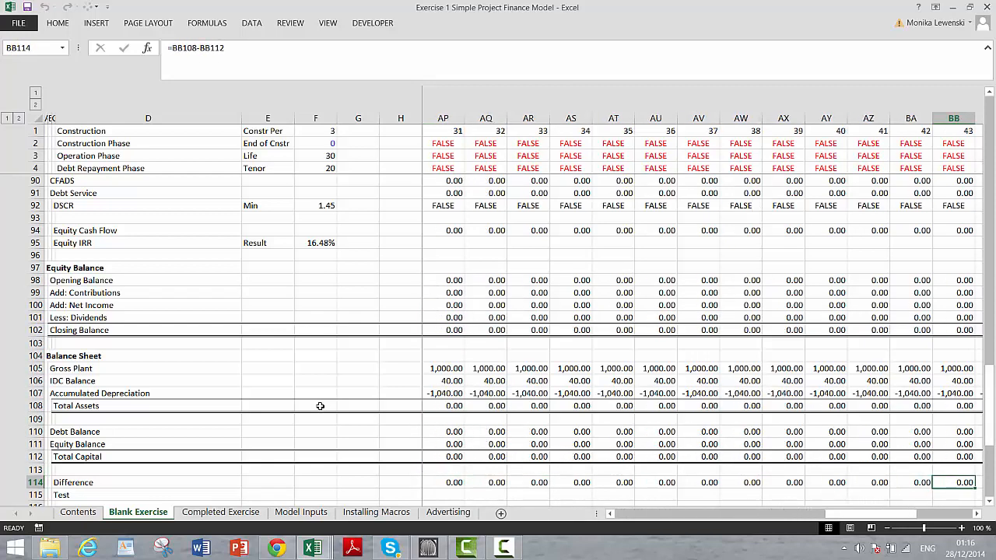
key(ctrl+Left)
key(Left)
key(Left)
key(Left)
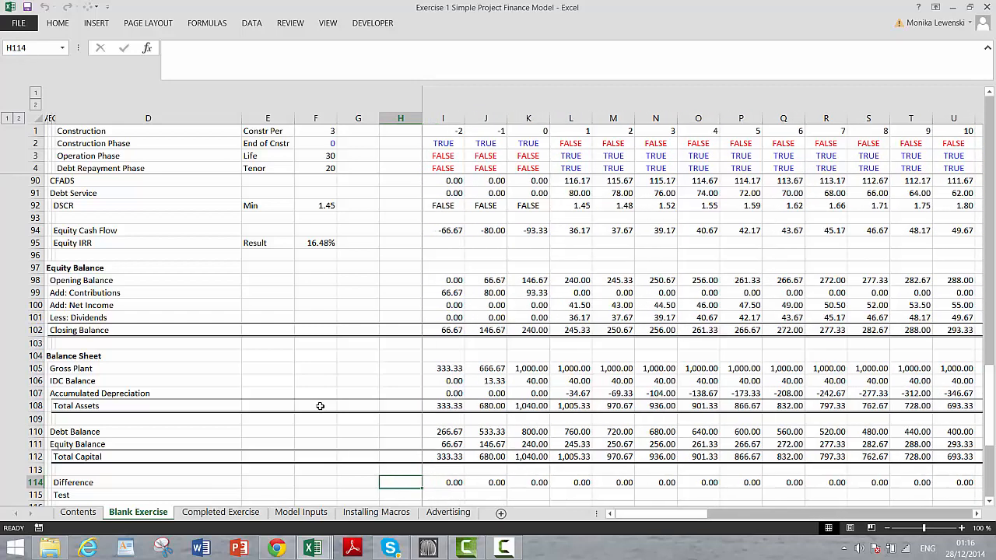
Add the first-period balance sheet Test in I115, checking the rounded Difference against zero with =ROUND(I114;3)=0
key(Down)
key(Right)
key(Right)
key(Right)
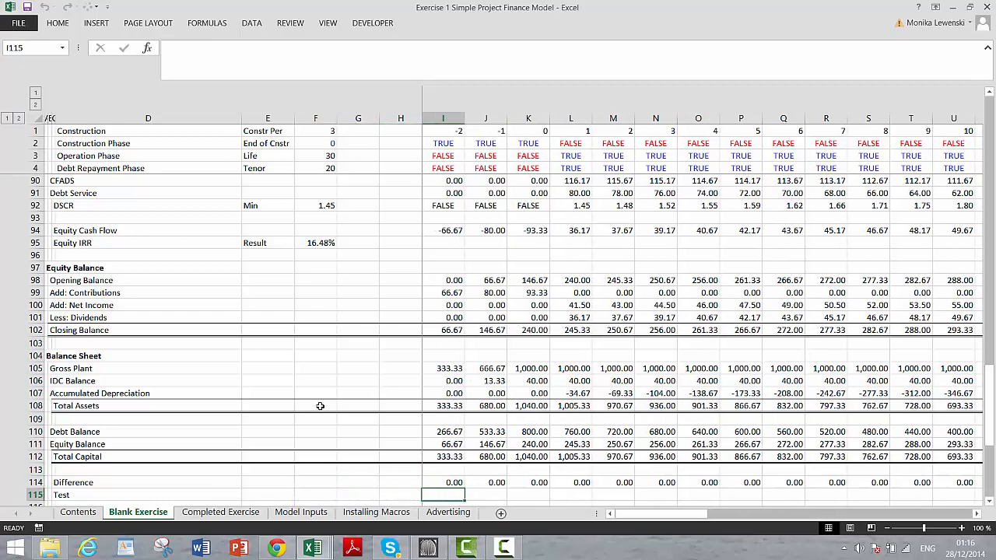
text(=)
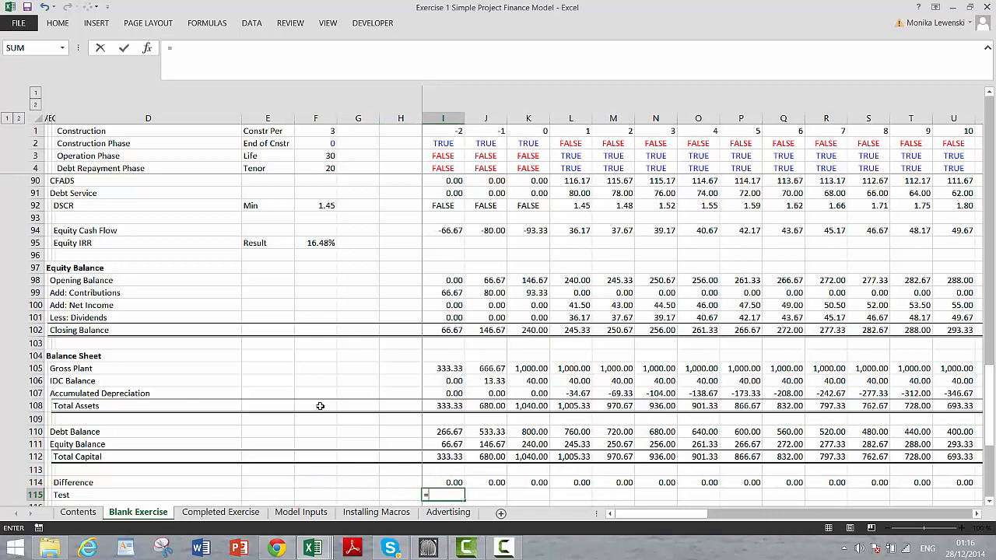
key(Up)
key(BackSpace)
key(BackSpace)
key(BackSpace)
text(ro)
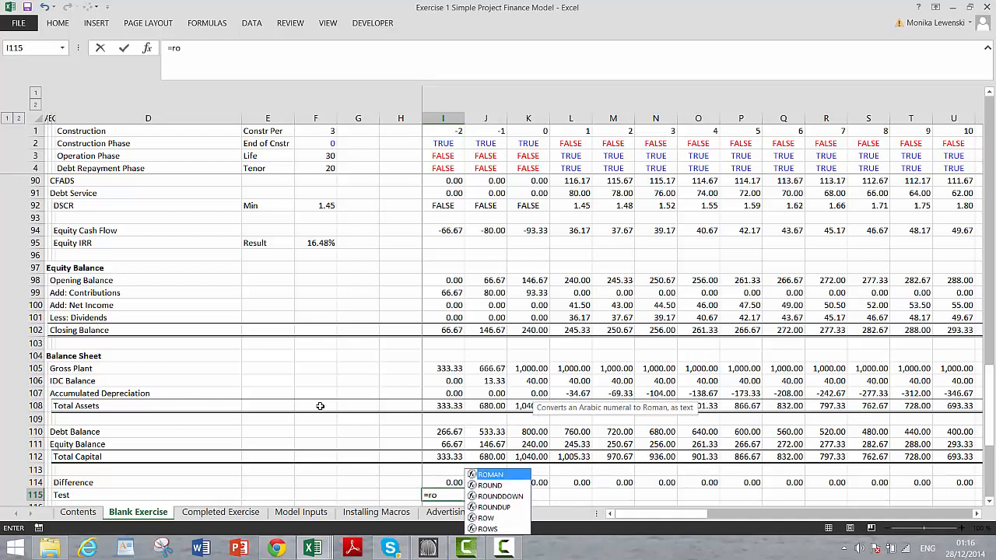
text(und()
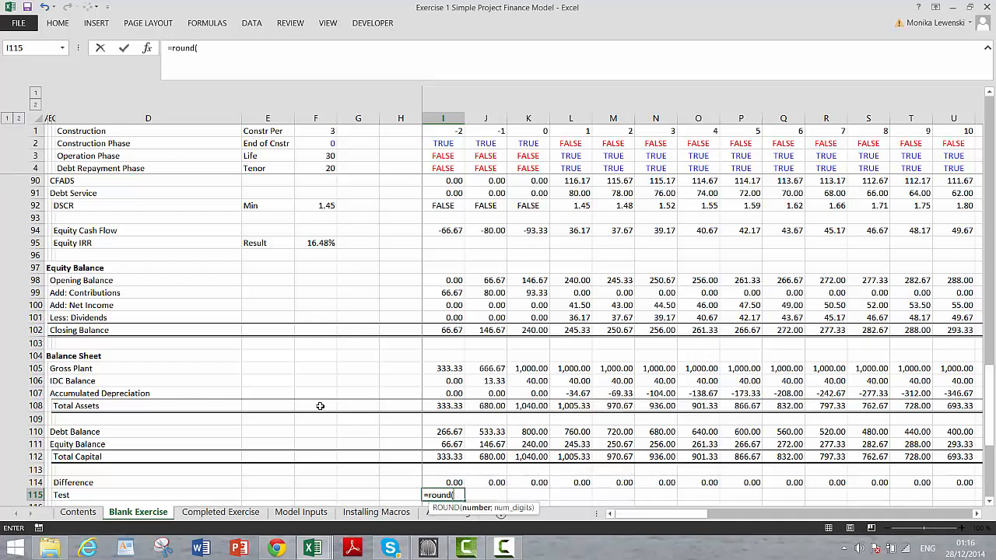
key(Up)
text(;)
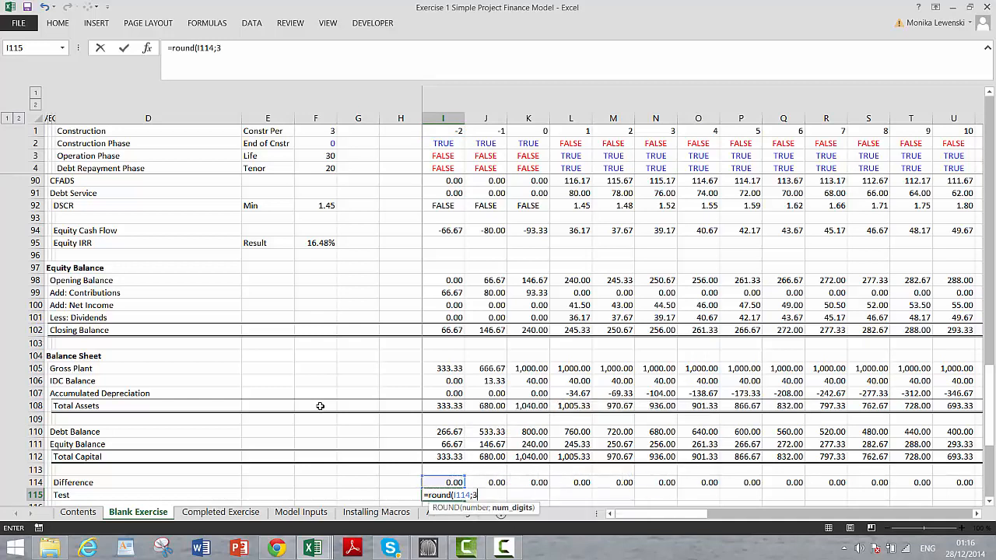
text(3)=0)
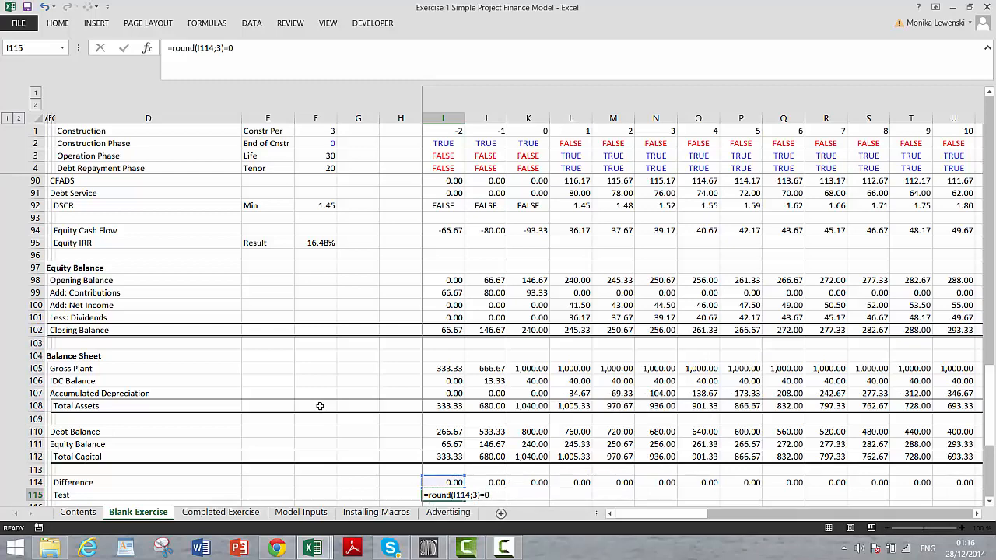
key(Return)
Copy the Test formula in I115 across all periods through column BI
key(Up)
key(ctrl+shift+Right)
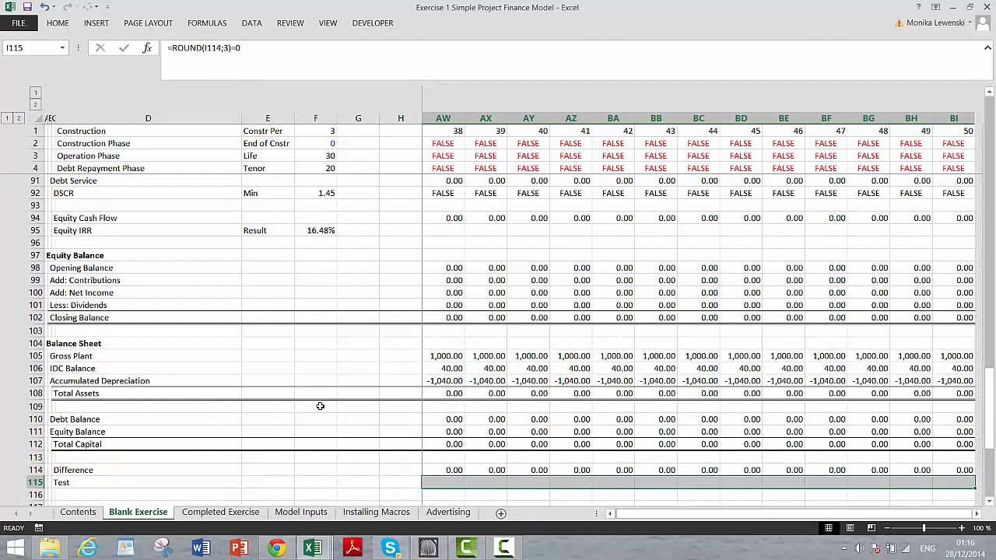
key(ctrl+r)
Add an overall balance check in G115 that combines every period's Test with =AND(I115:BI115)
key(Left)
key(Left)
key(Right)
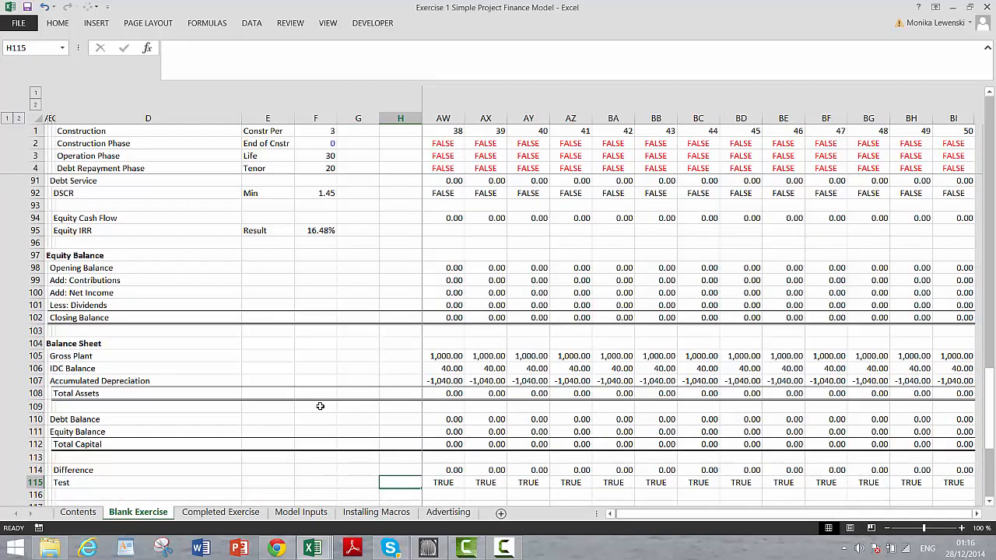
key(Left)
text(=and()
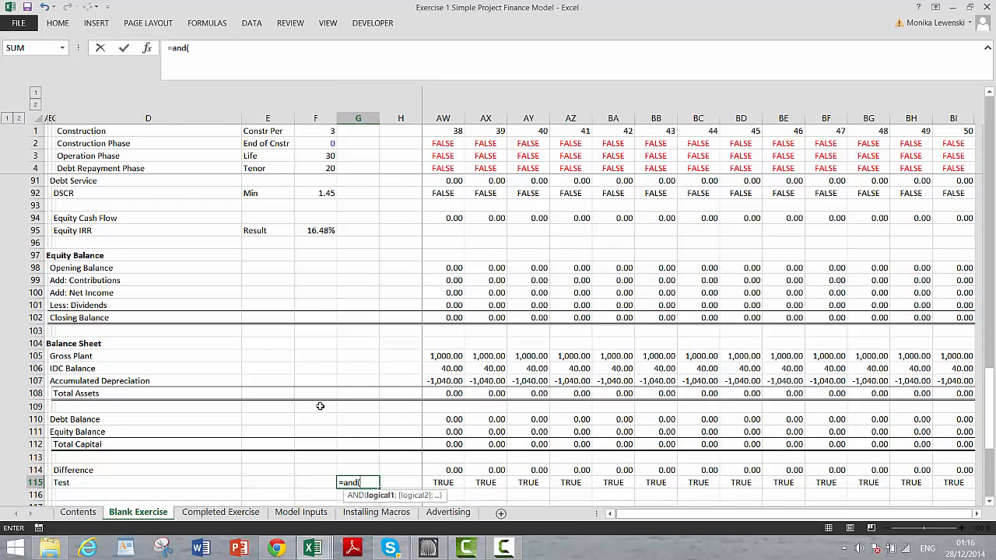
key(Right)
key(Right)
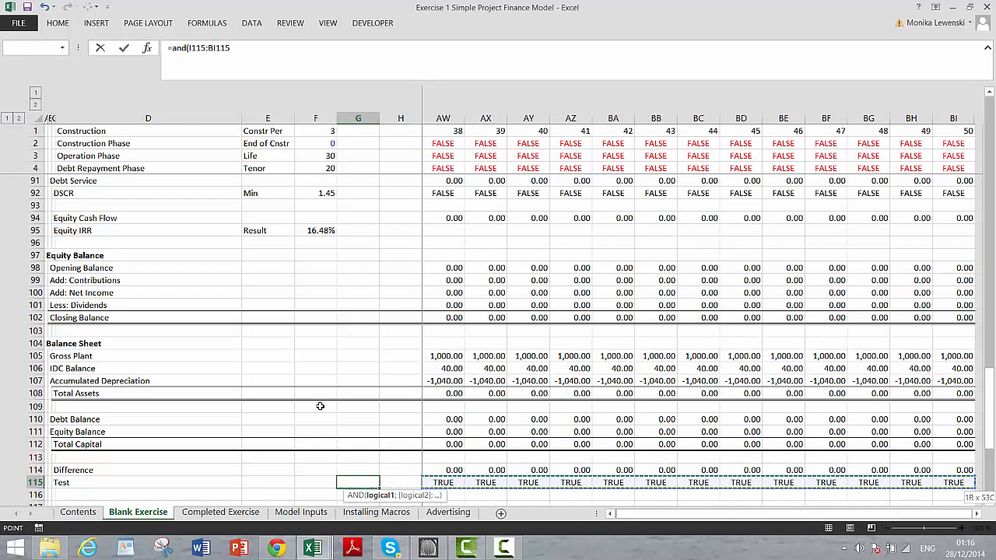
key(Return)
Go back to the start of the sheet and review the Assumptions alongside the IRR and Min DSCR summary
key(Down)
key(Down)
key(Left)
key(Left)
key(Left)
key(Left)
key(Left)
key(Left)
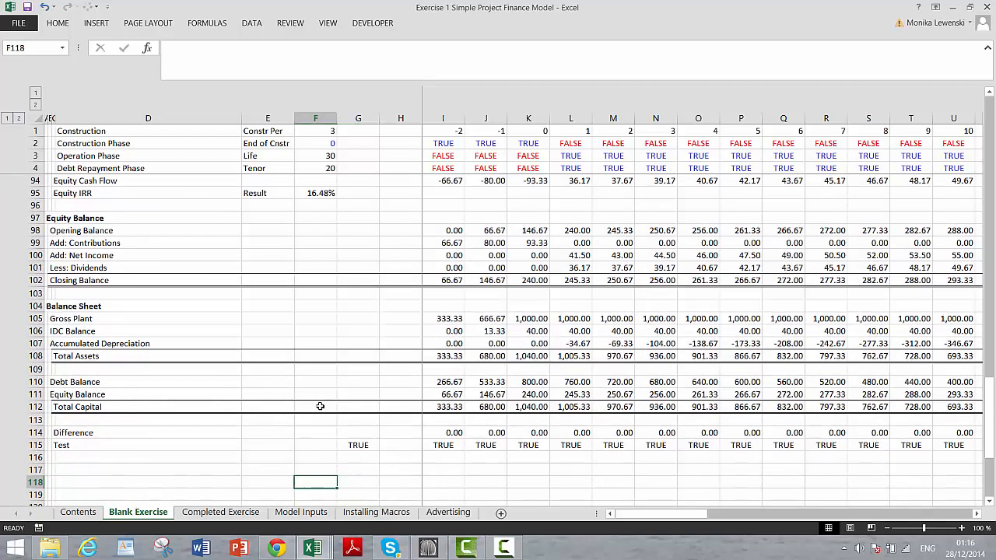
key(Page_Up)
key(Page_Up)
key(Page_Up)
key(Page_Up)
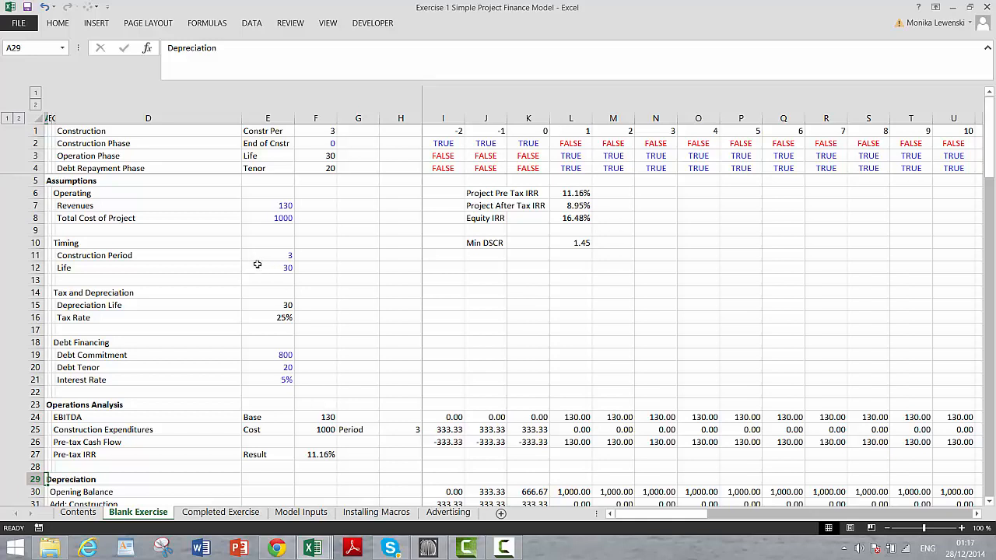
click(384, 279)
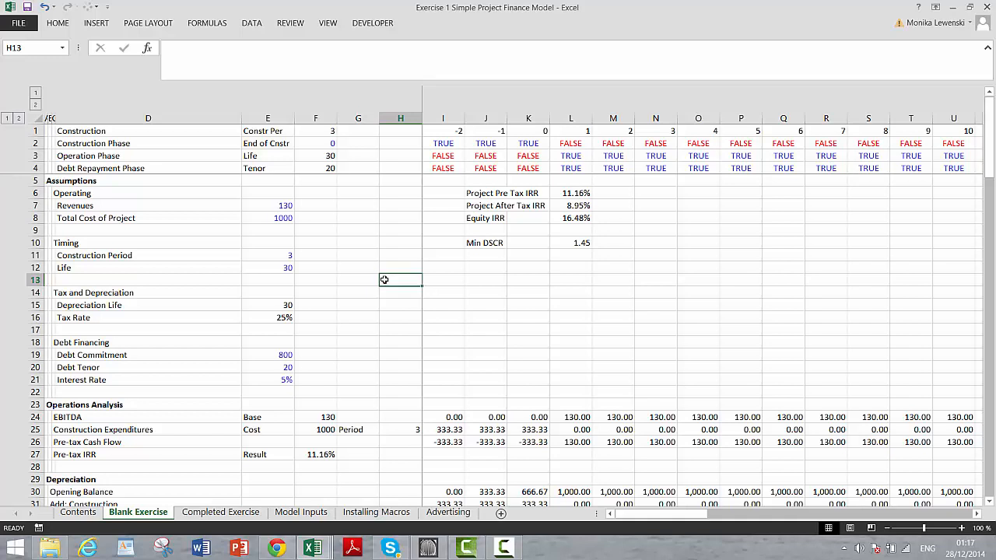
mouse_move(504, 548)
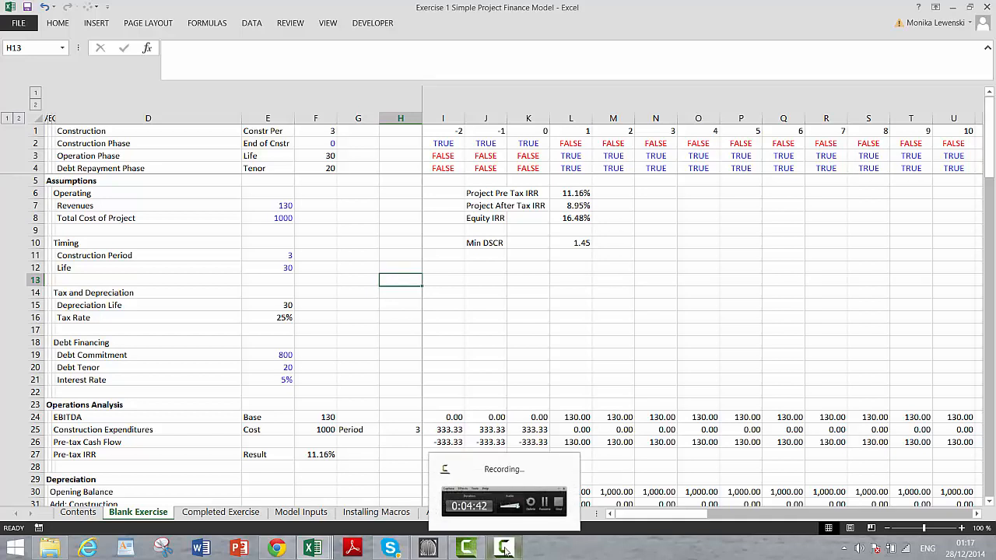
click(531, 511)
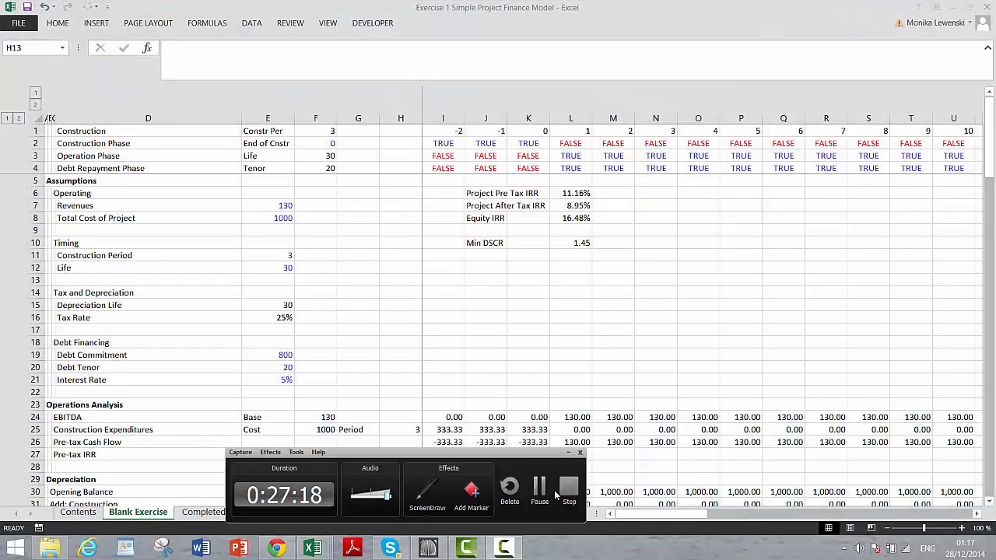